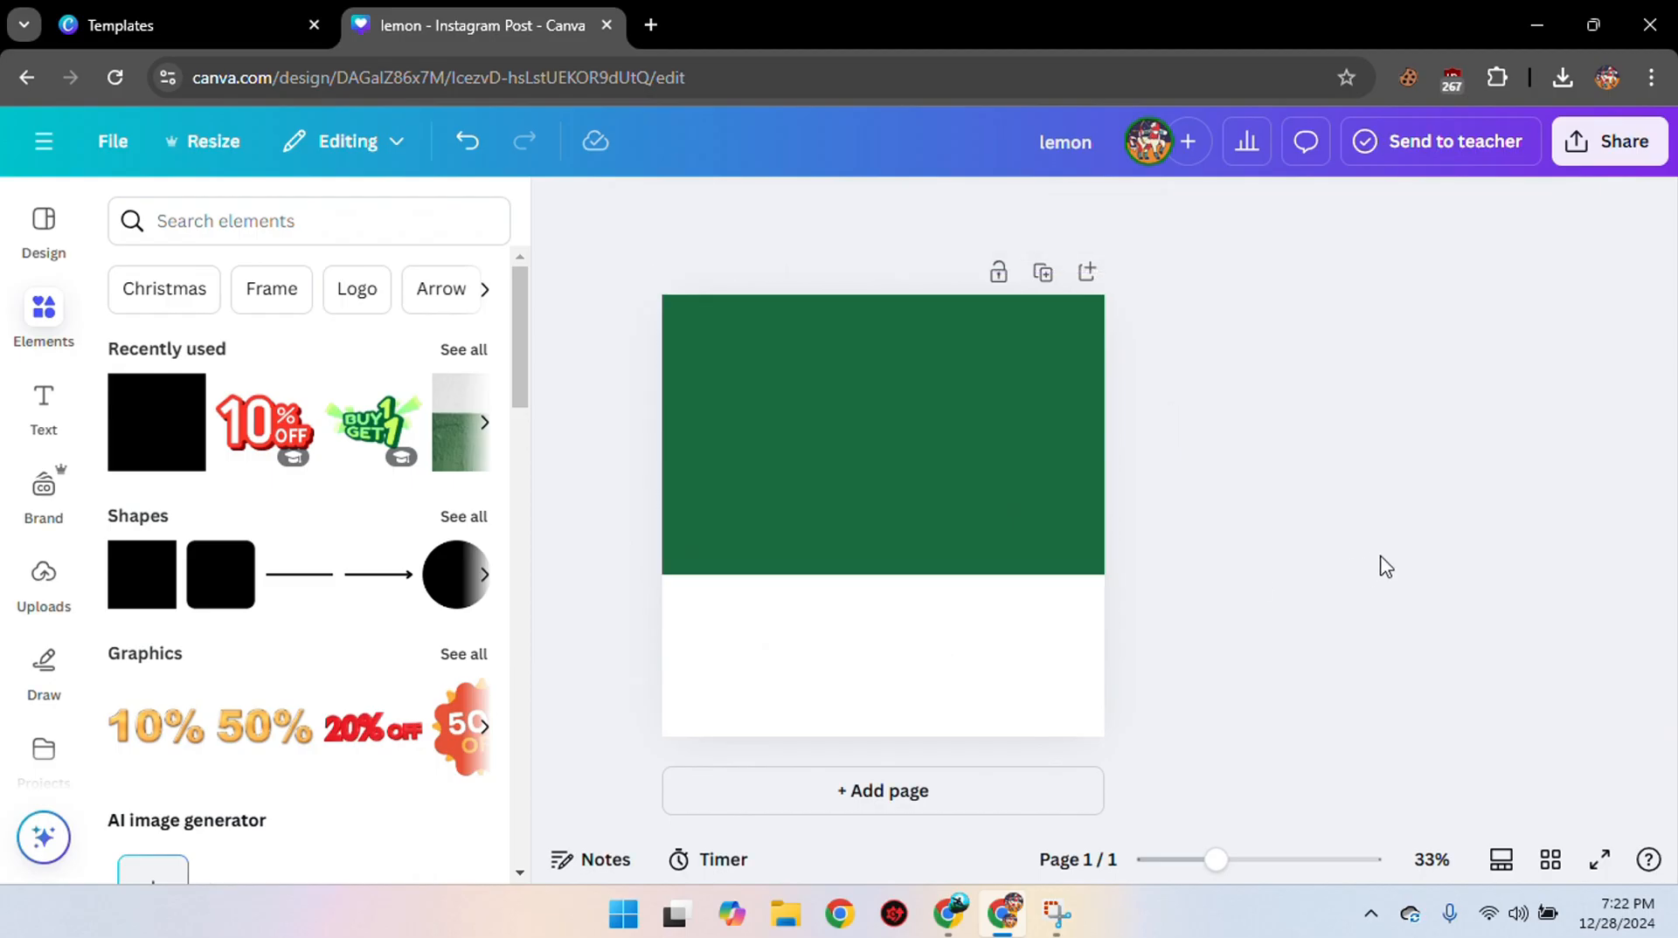
# Search the elements library for "lemon juice" and show all matching photos.
pyautogui.click(444, 227)
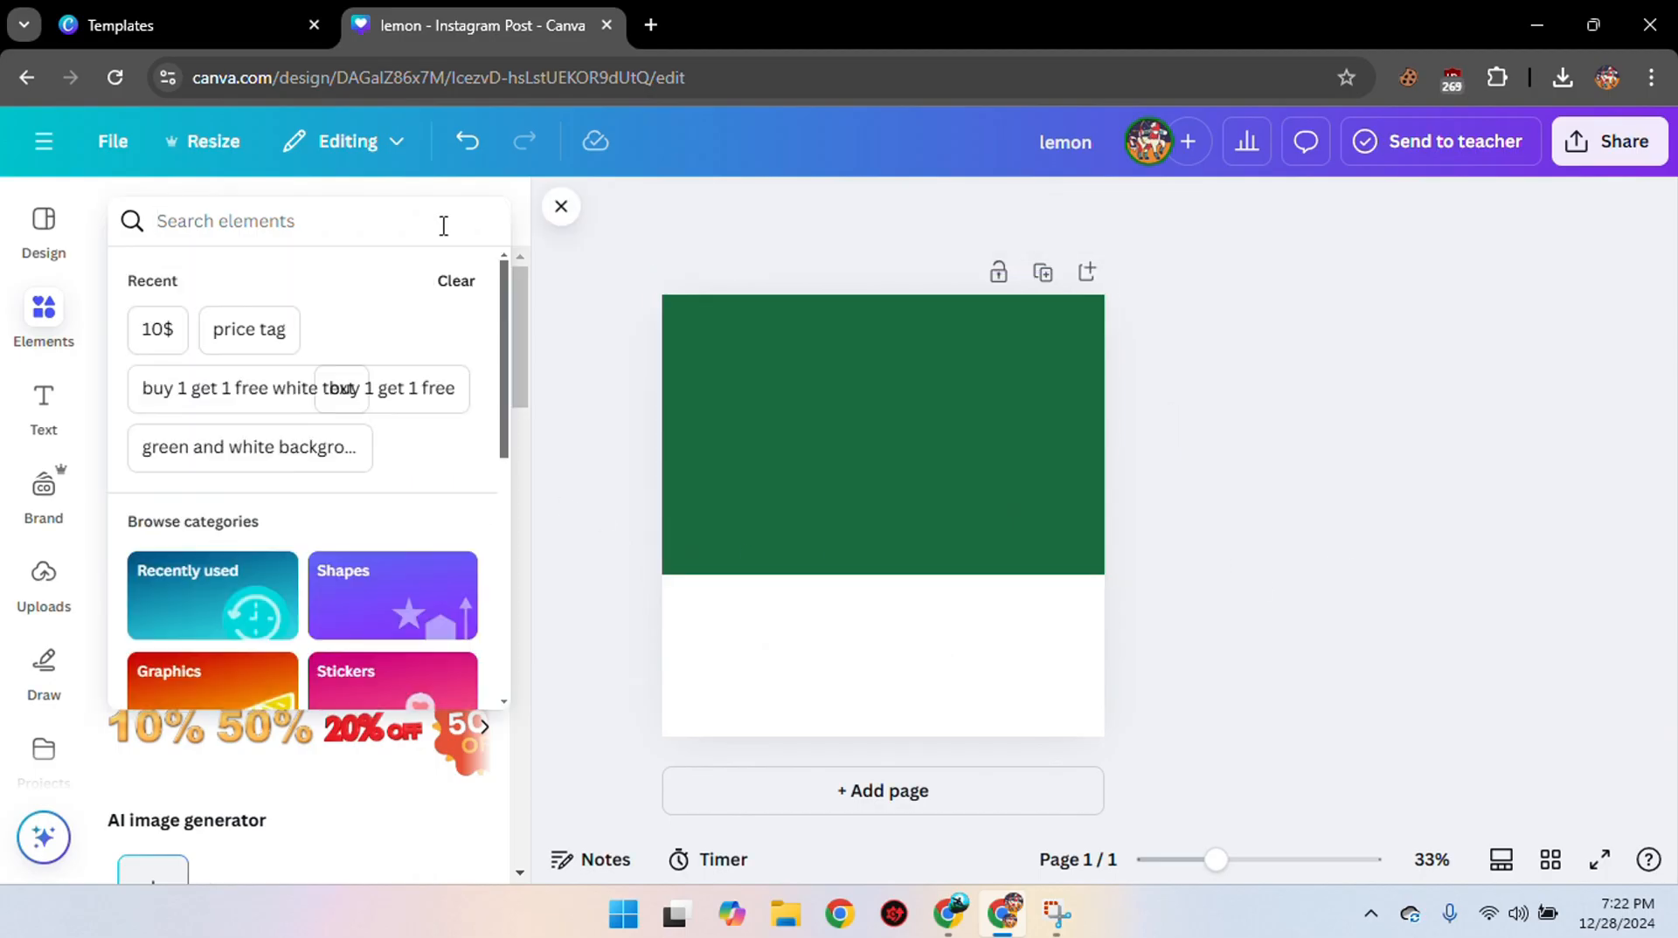
pyautogui.write('lemon')
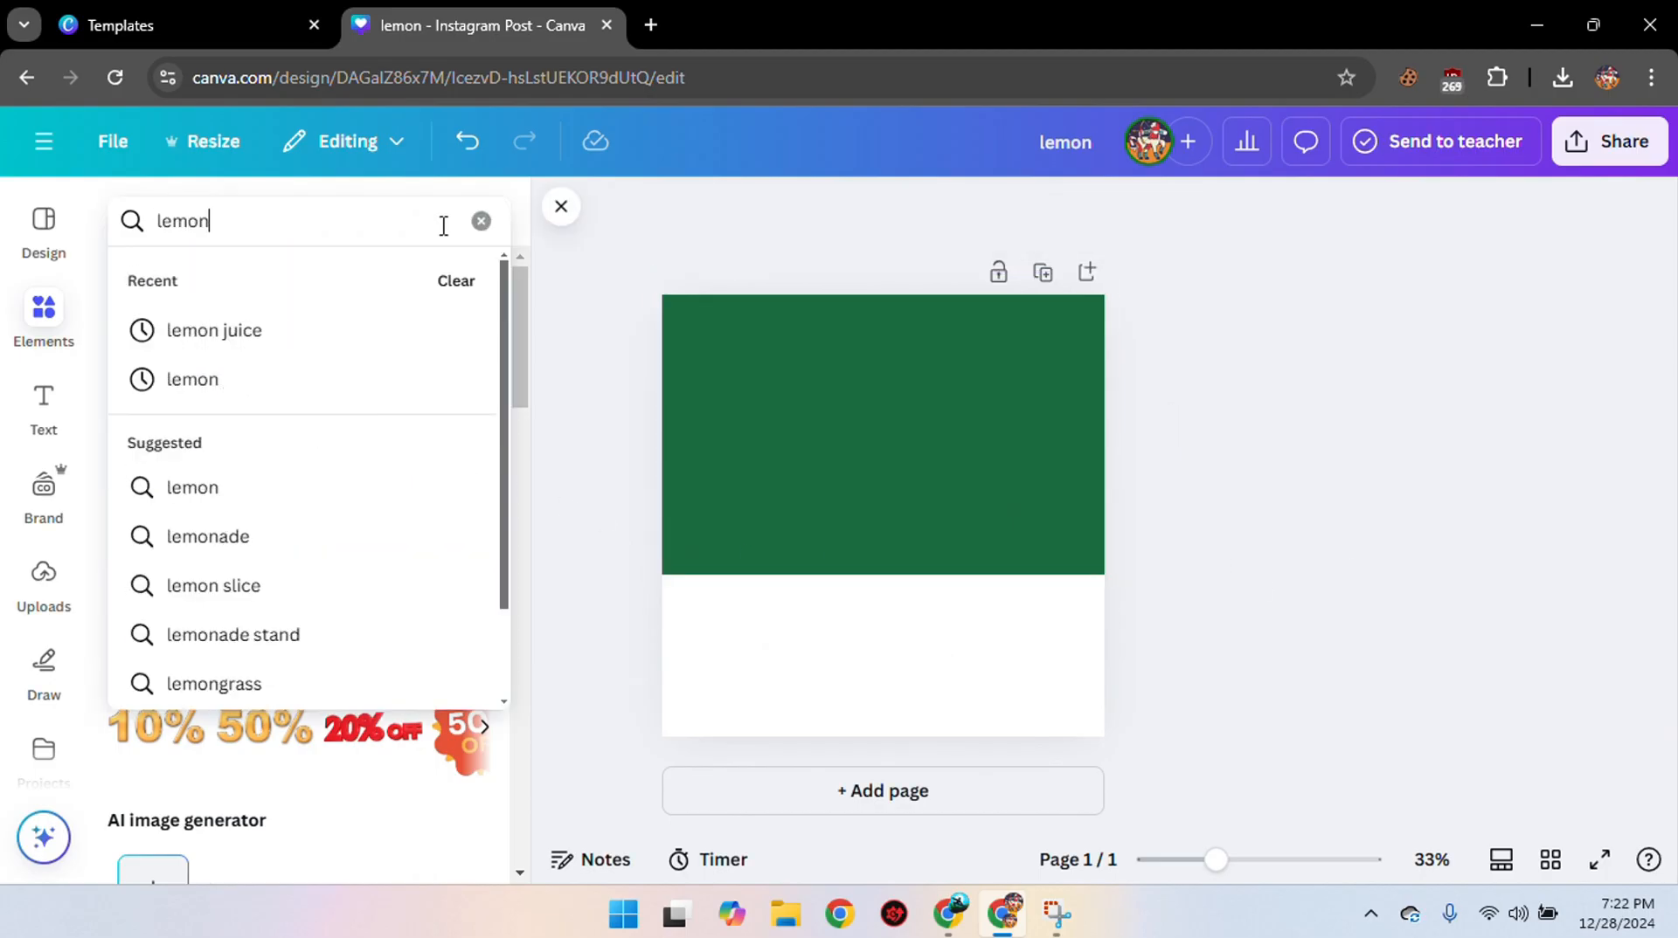
pyautogui.click(352, 341)
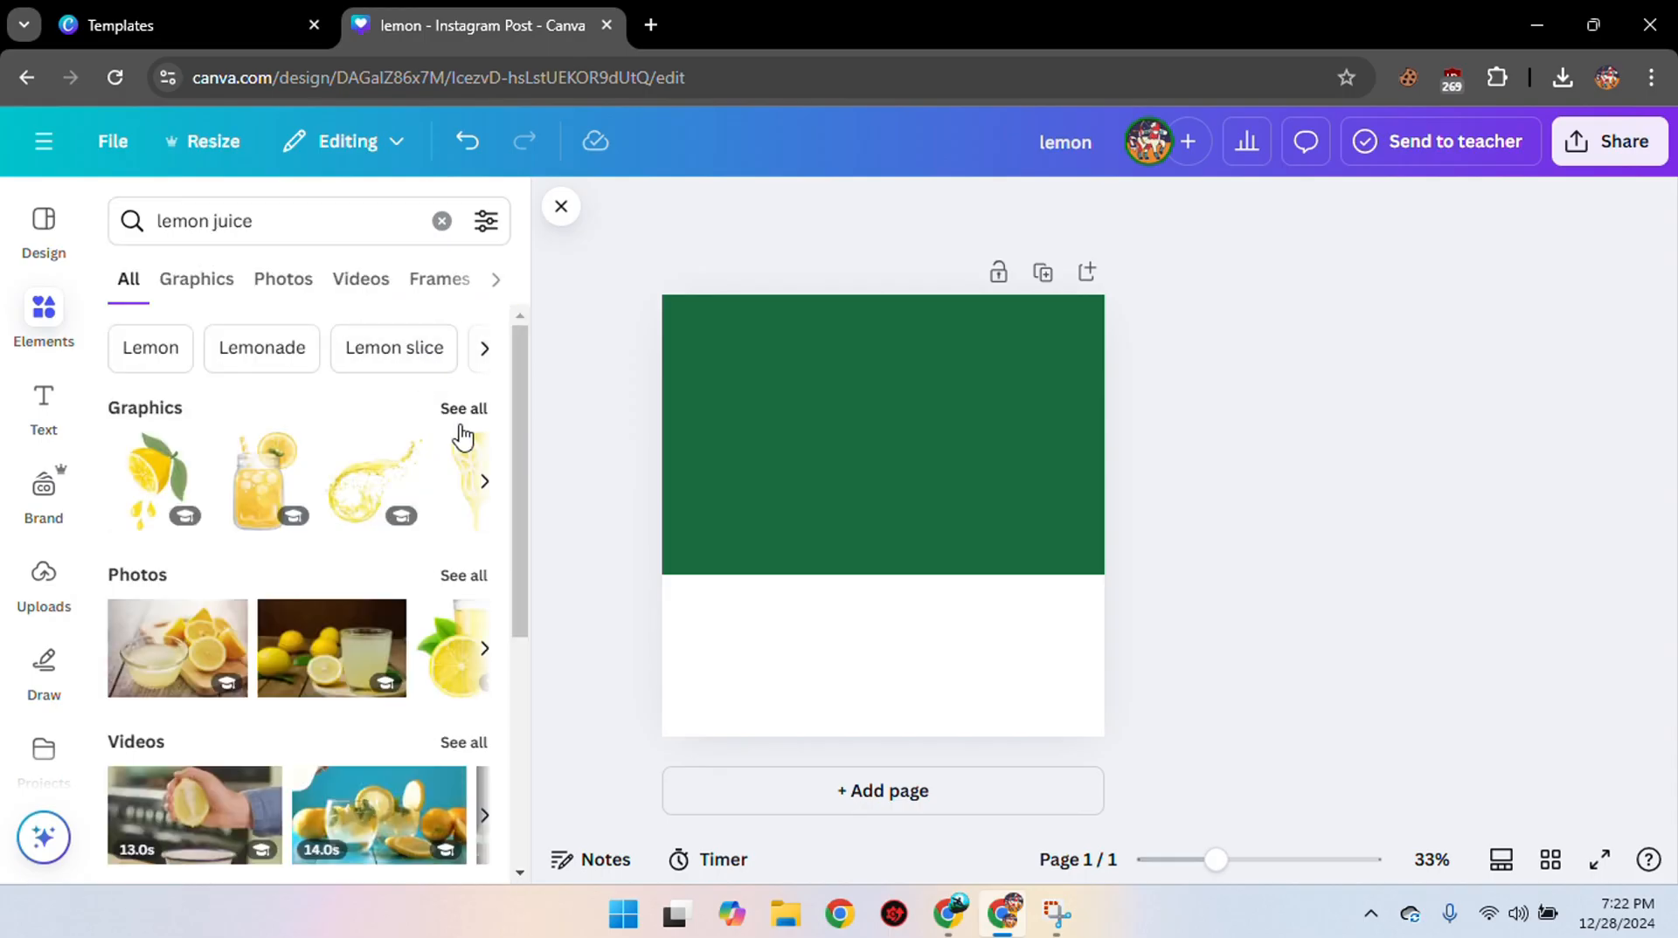
pyautogui.click(483, 573)
# Insert the photo of a glass of lemon water with whole lemons, greenery and a striped napkin onto the page.
pyautogui.scroll(-3, 358, 559)
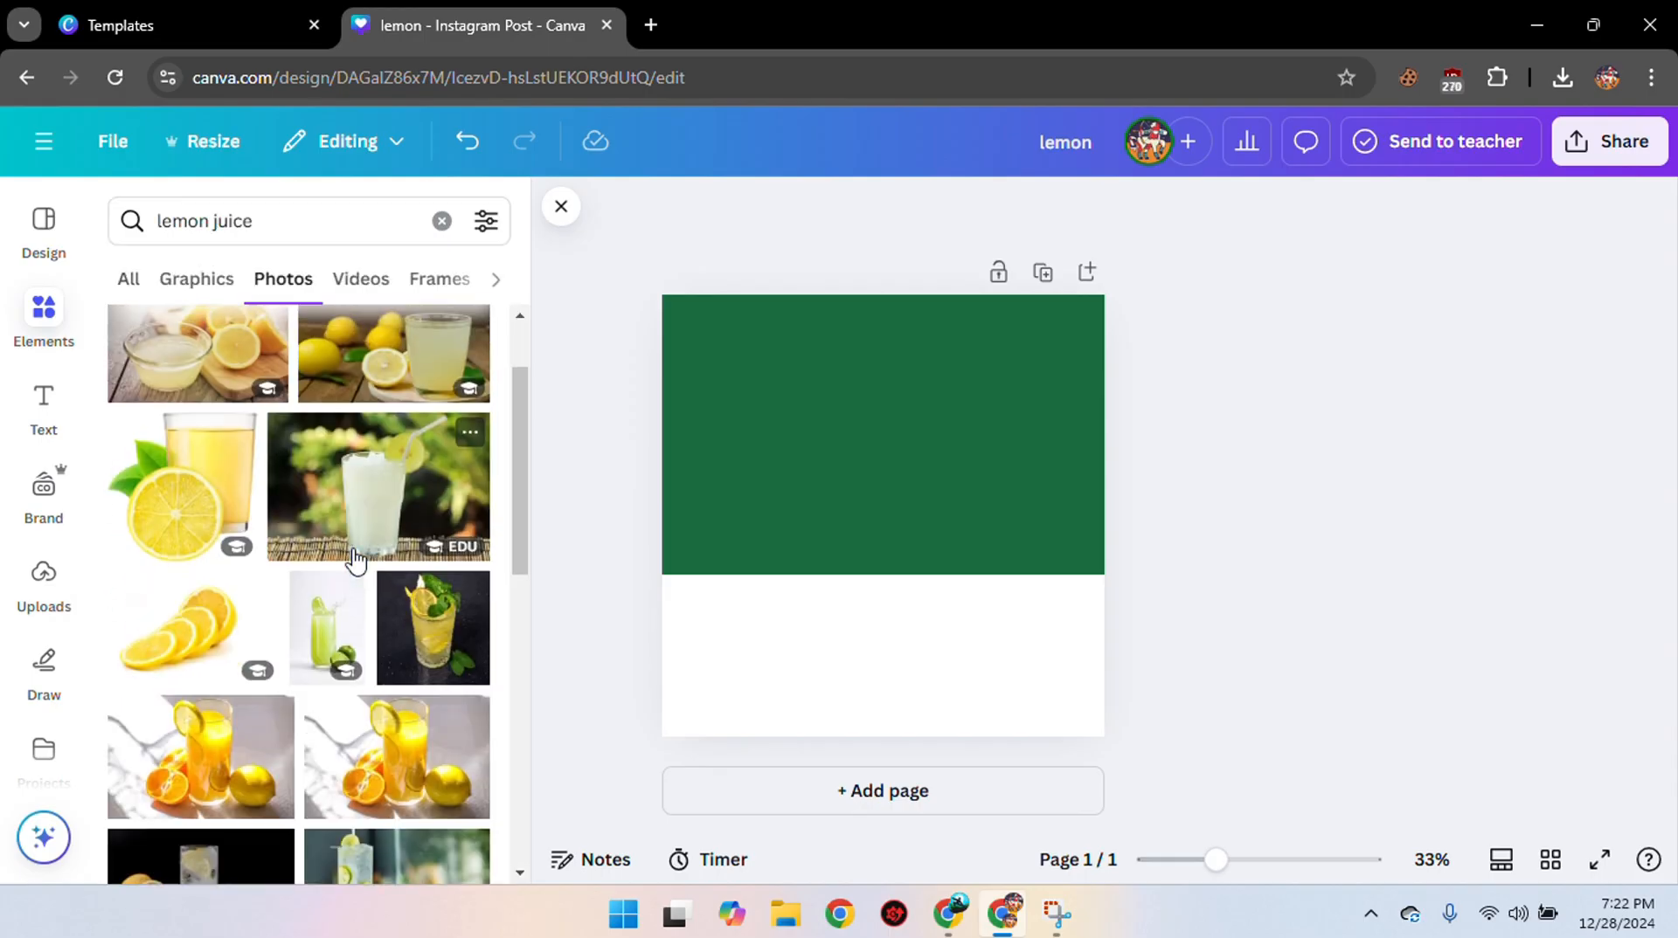
pyautogui.scroll(-8, 367, 529)
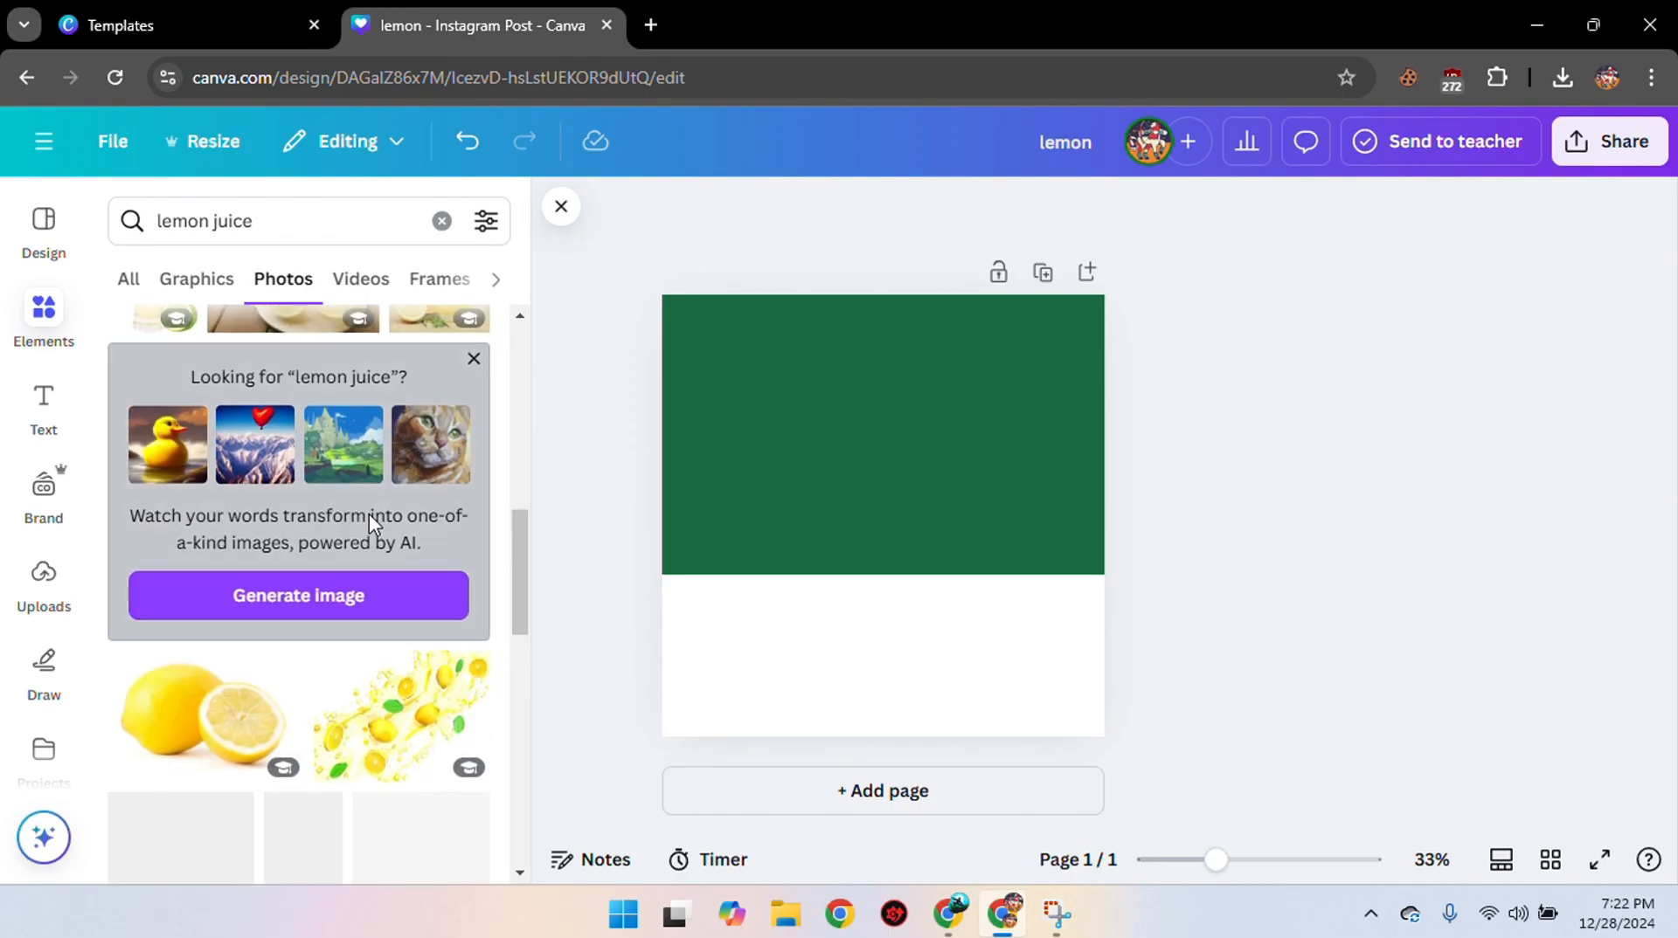
pyautogui.scroll(-5, 389, 494)
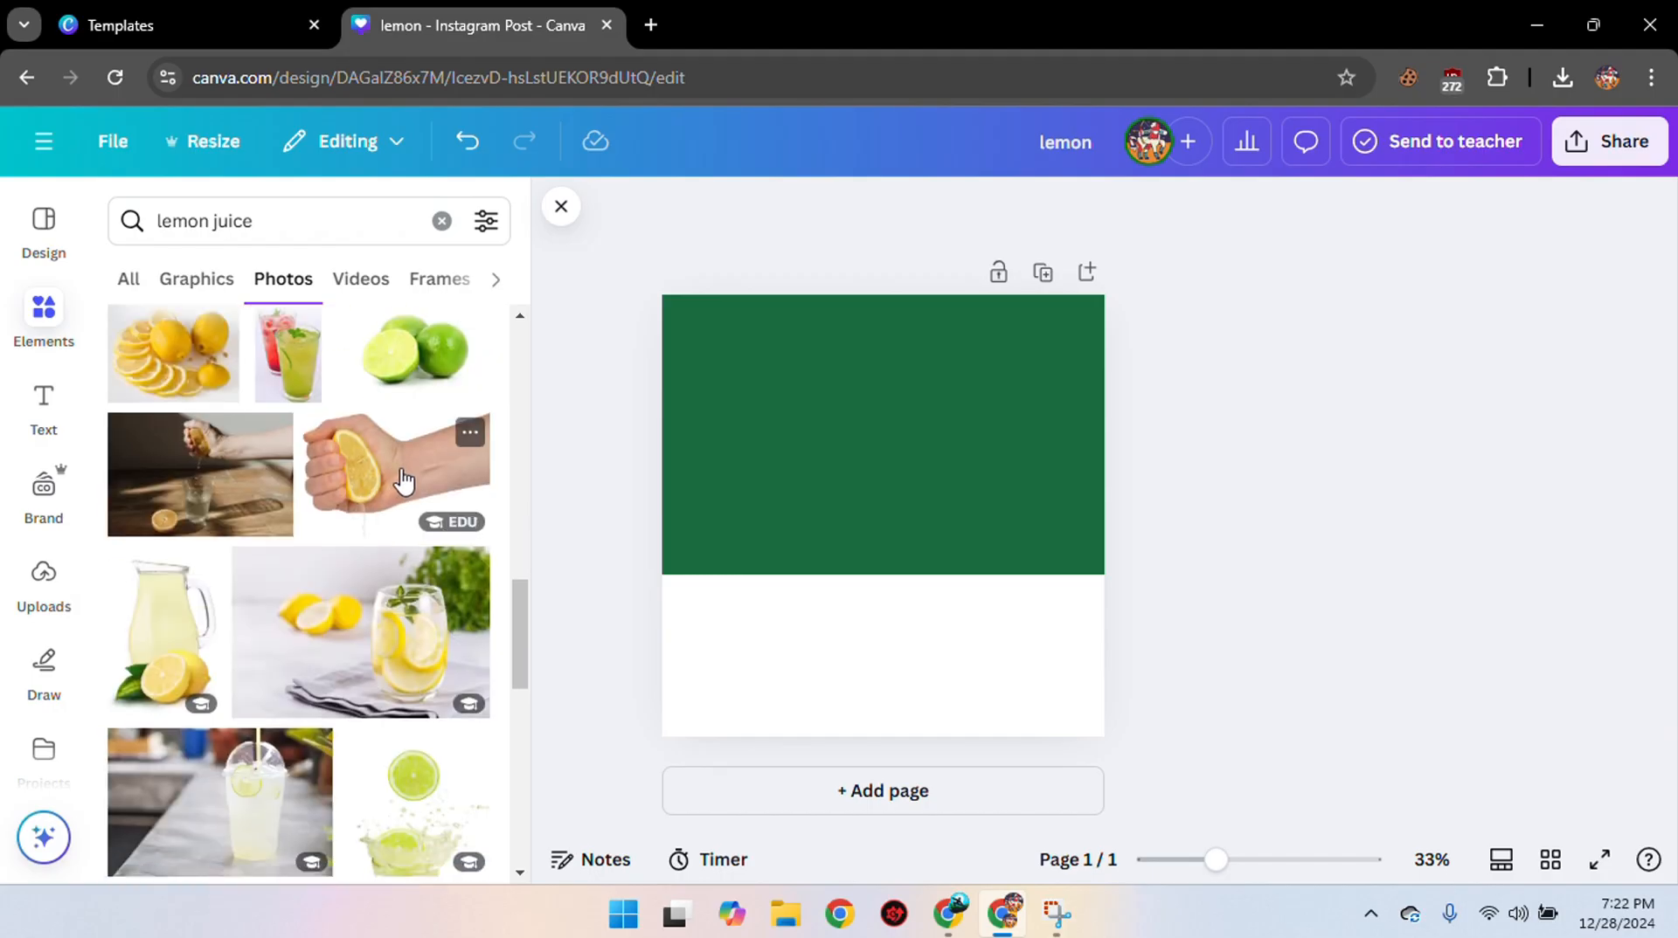
pyautogui.scroll(-5, 402, 479)
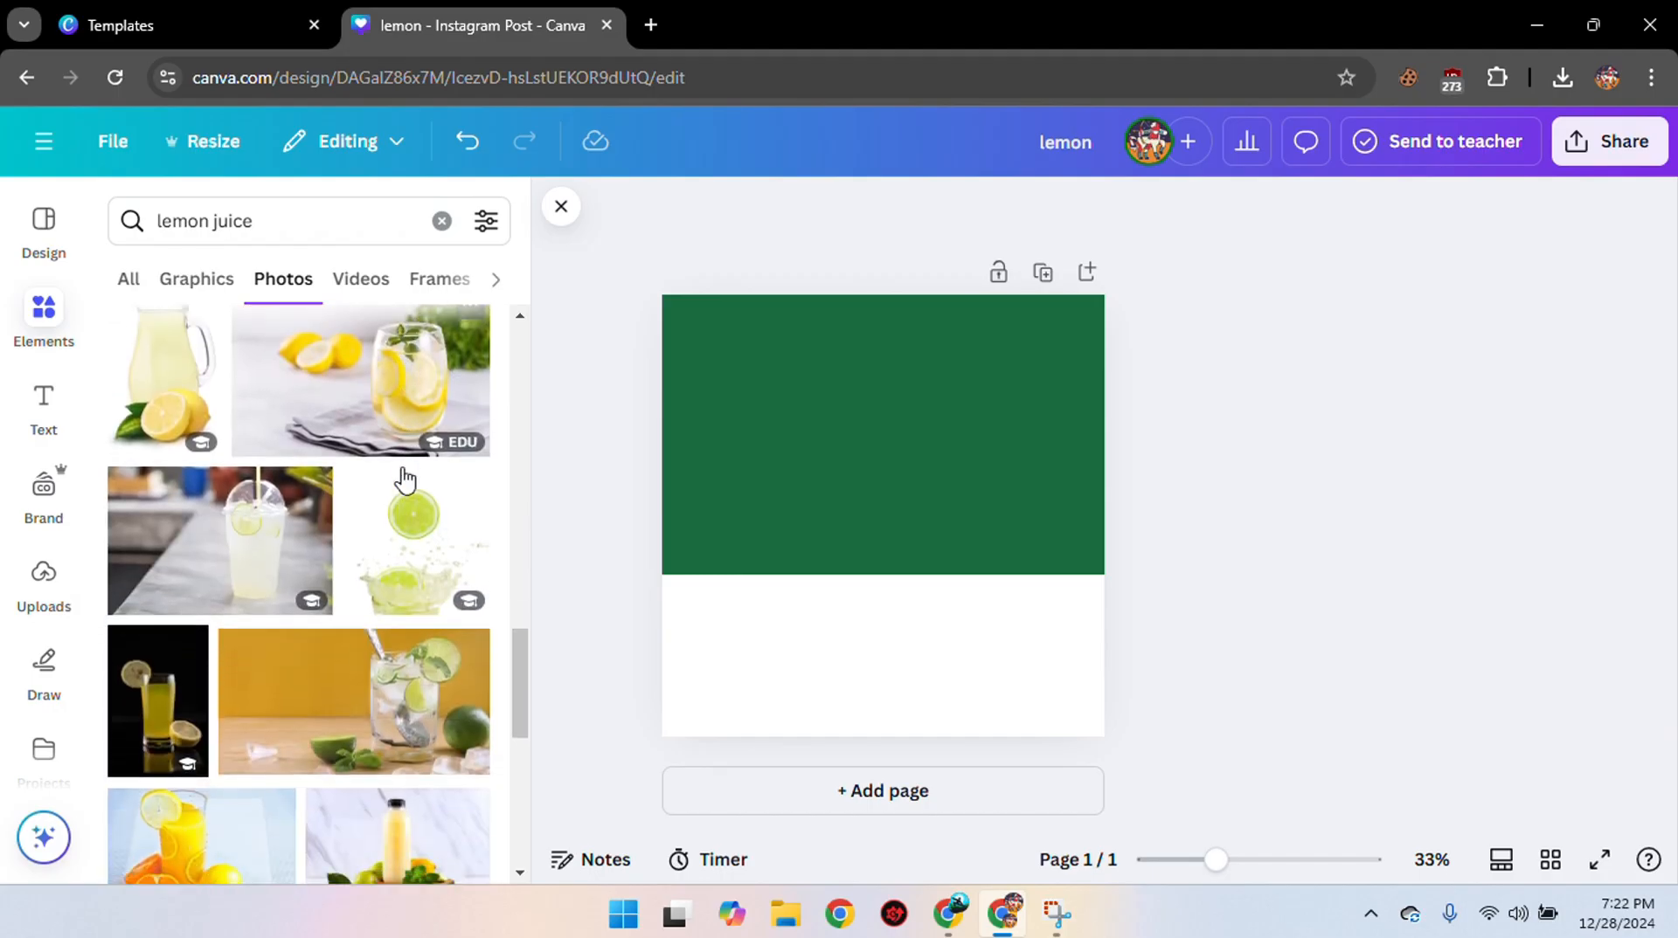
pyautogui.scroll(-10, 405, 479)
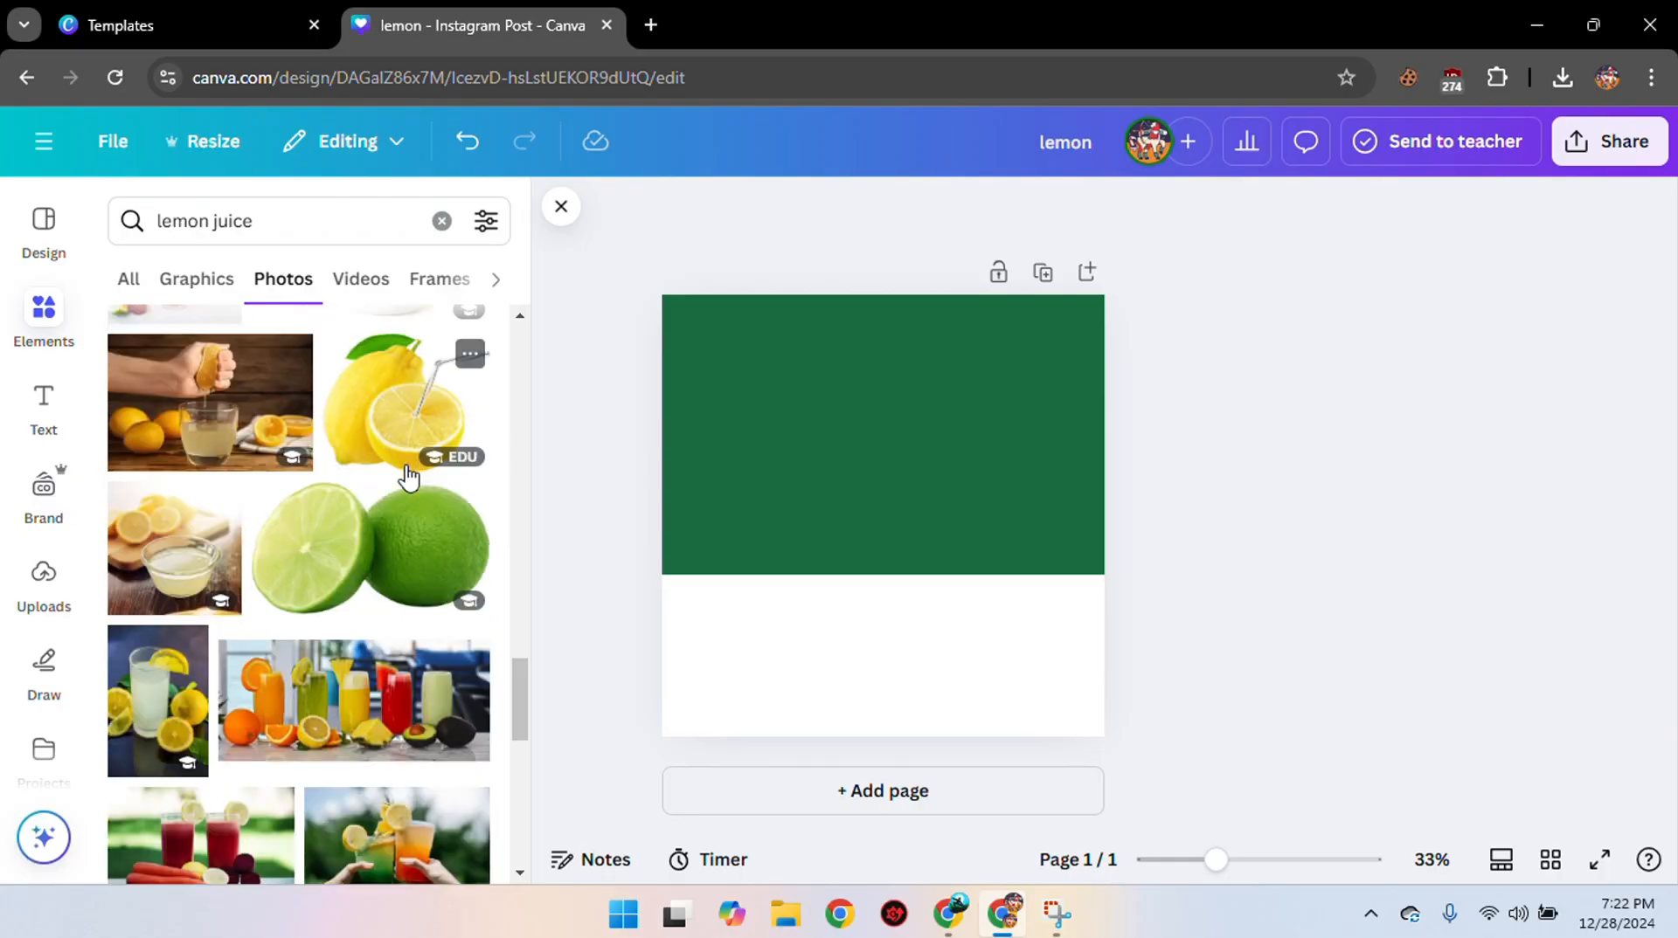
pyautogui.scroll(-10, 408, 479)
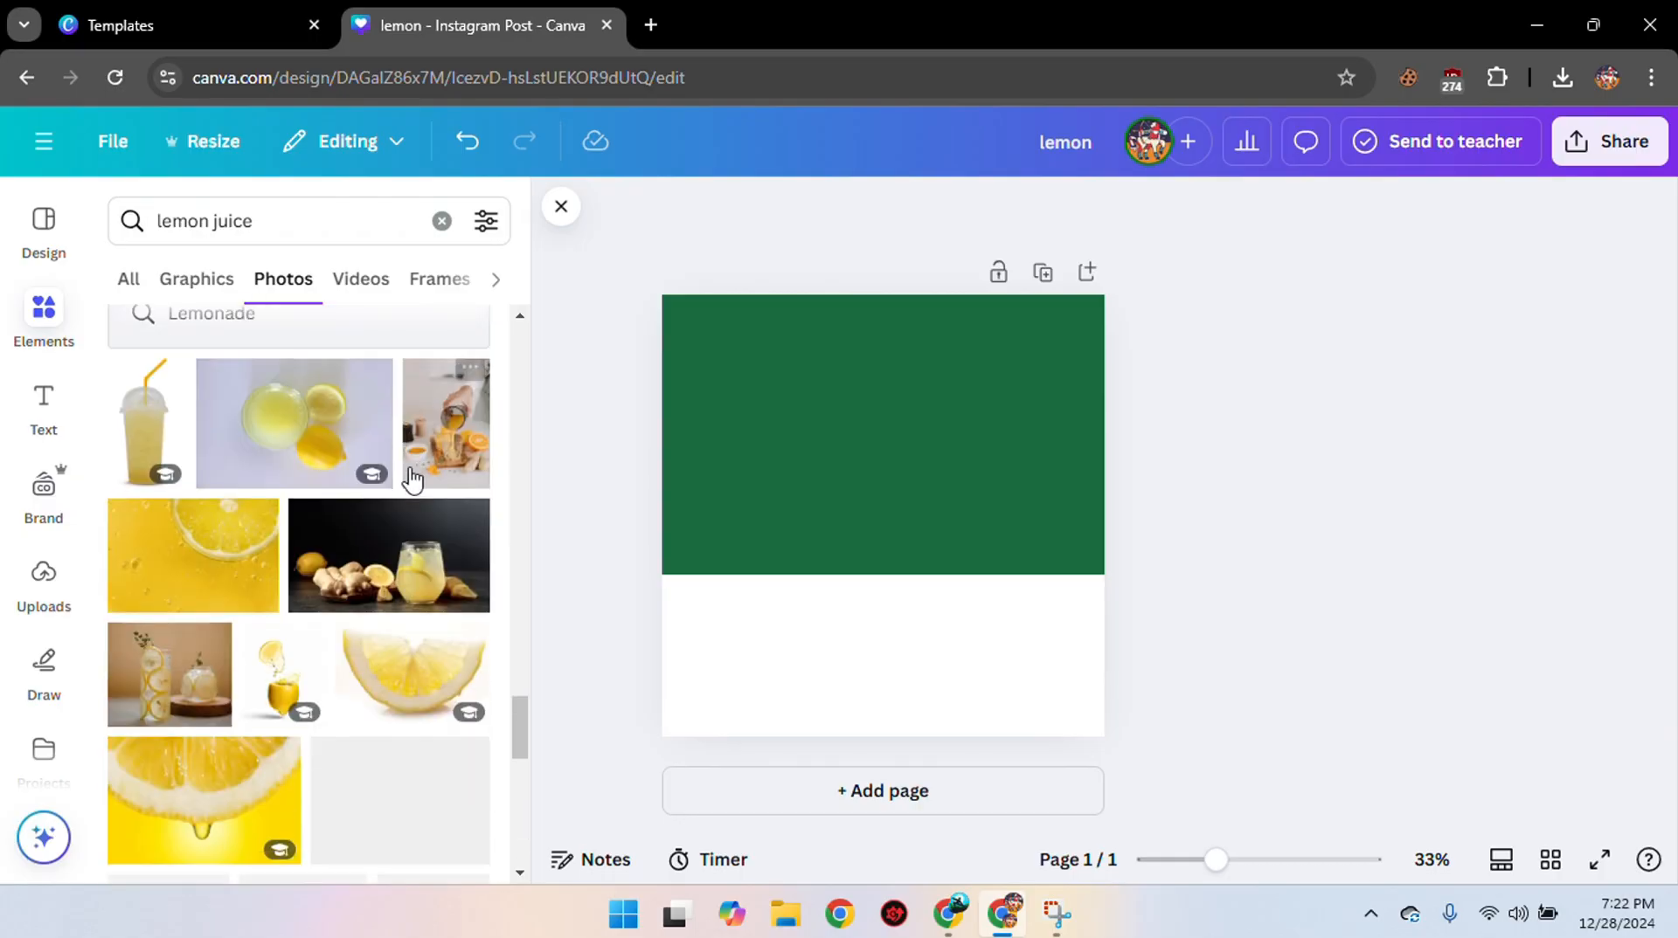
pyautogui.scroll(4, 413, 476)
pyautogui.scroll(10, 412, 480)
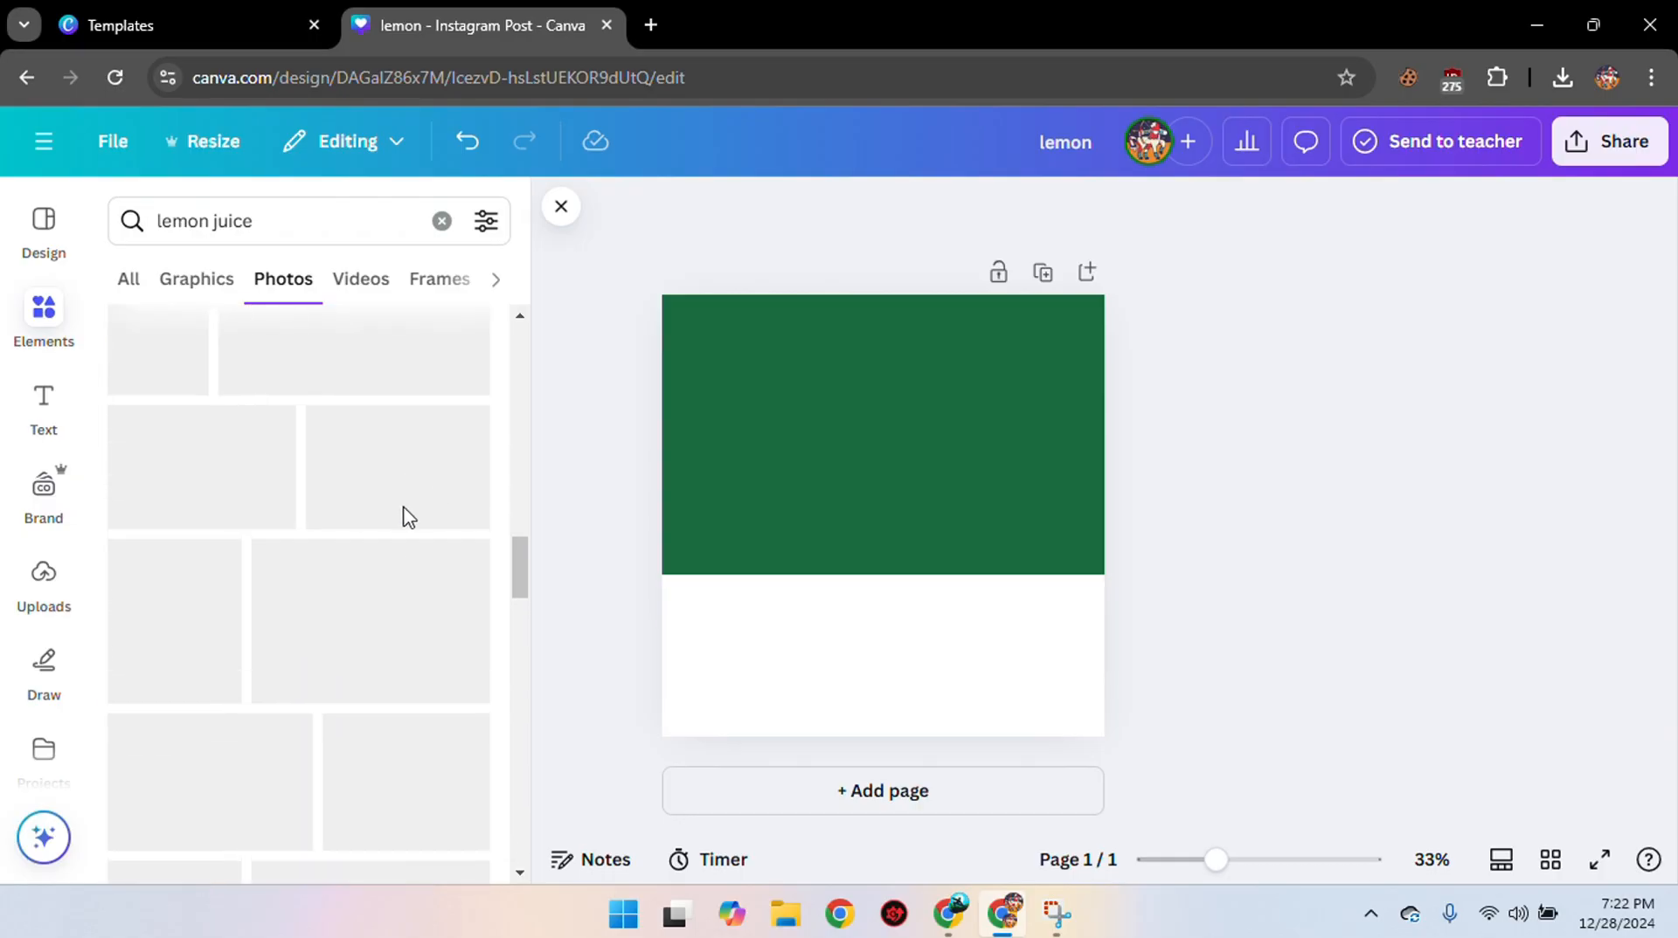
pyautogui.scroll(10, 420, 638)
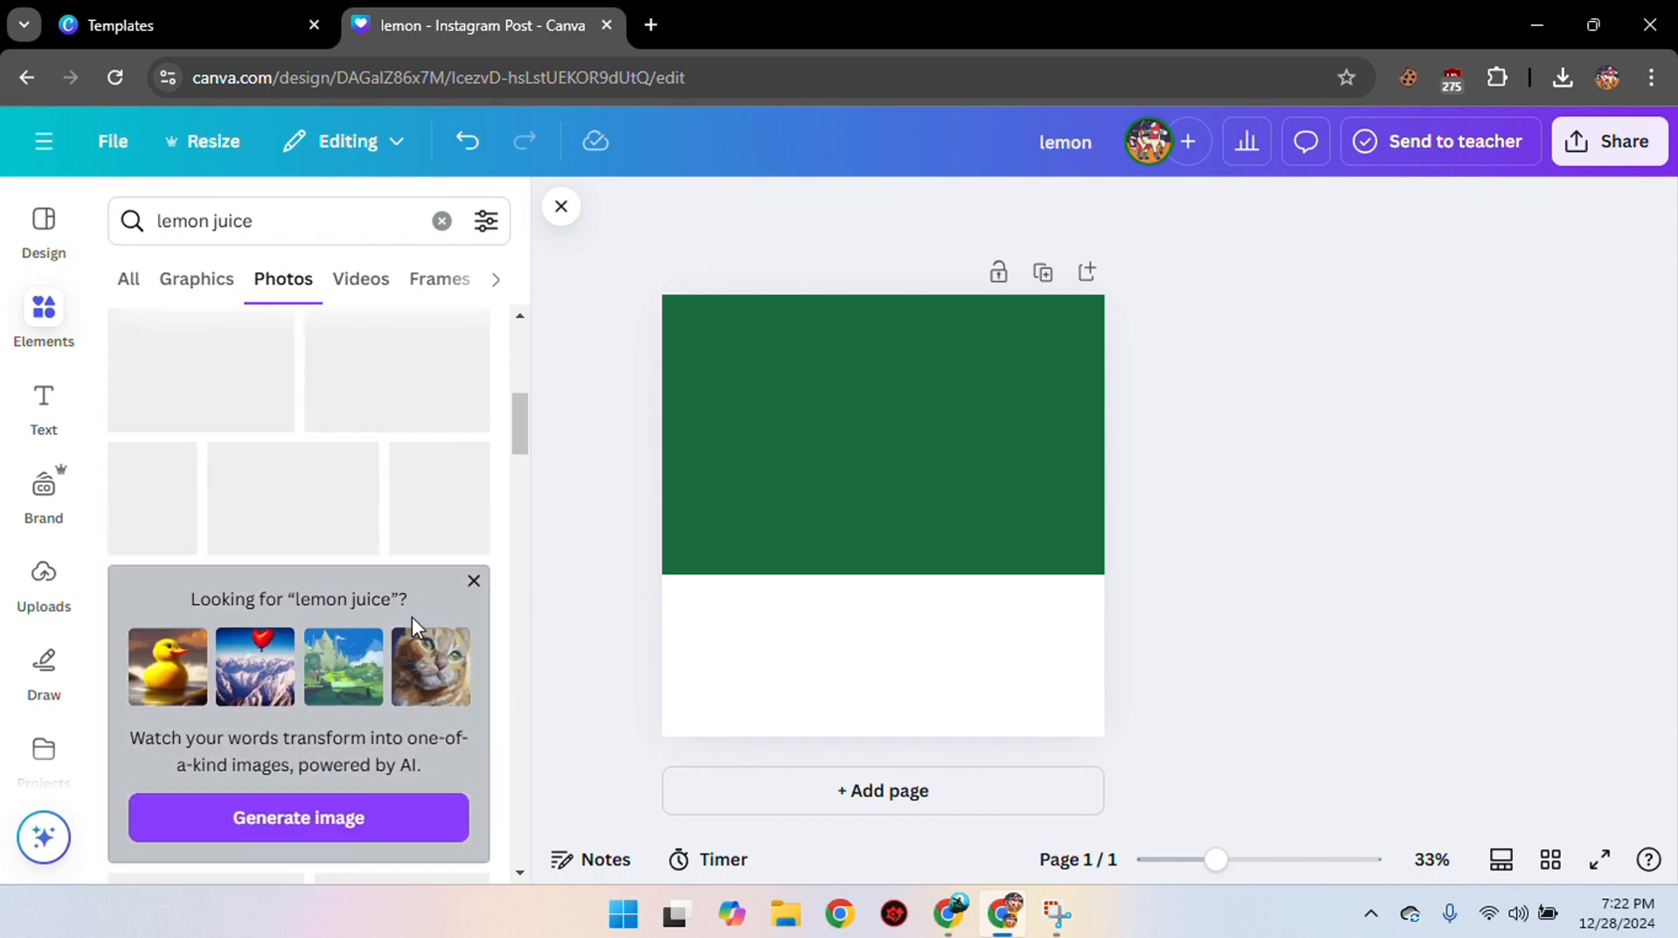
pyautogui.scroll(3, 406, 626)
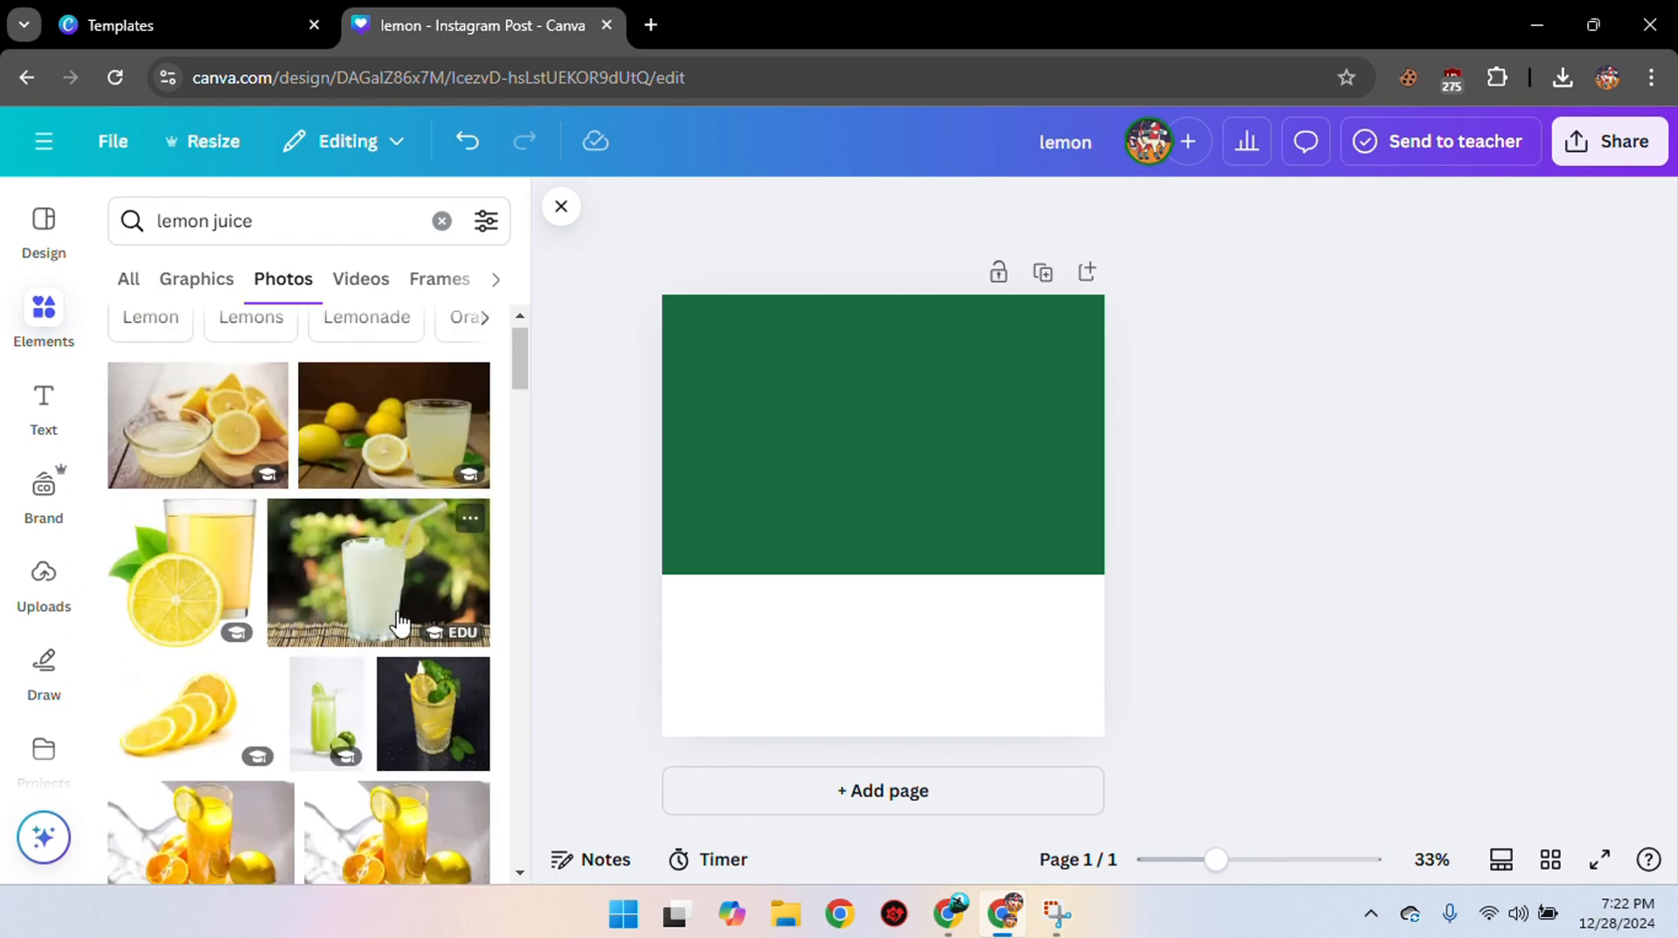
pyautogui.scroll(-6, 258, 547)
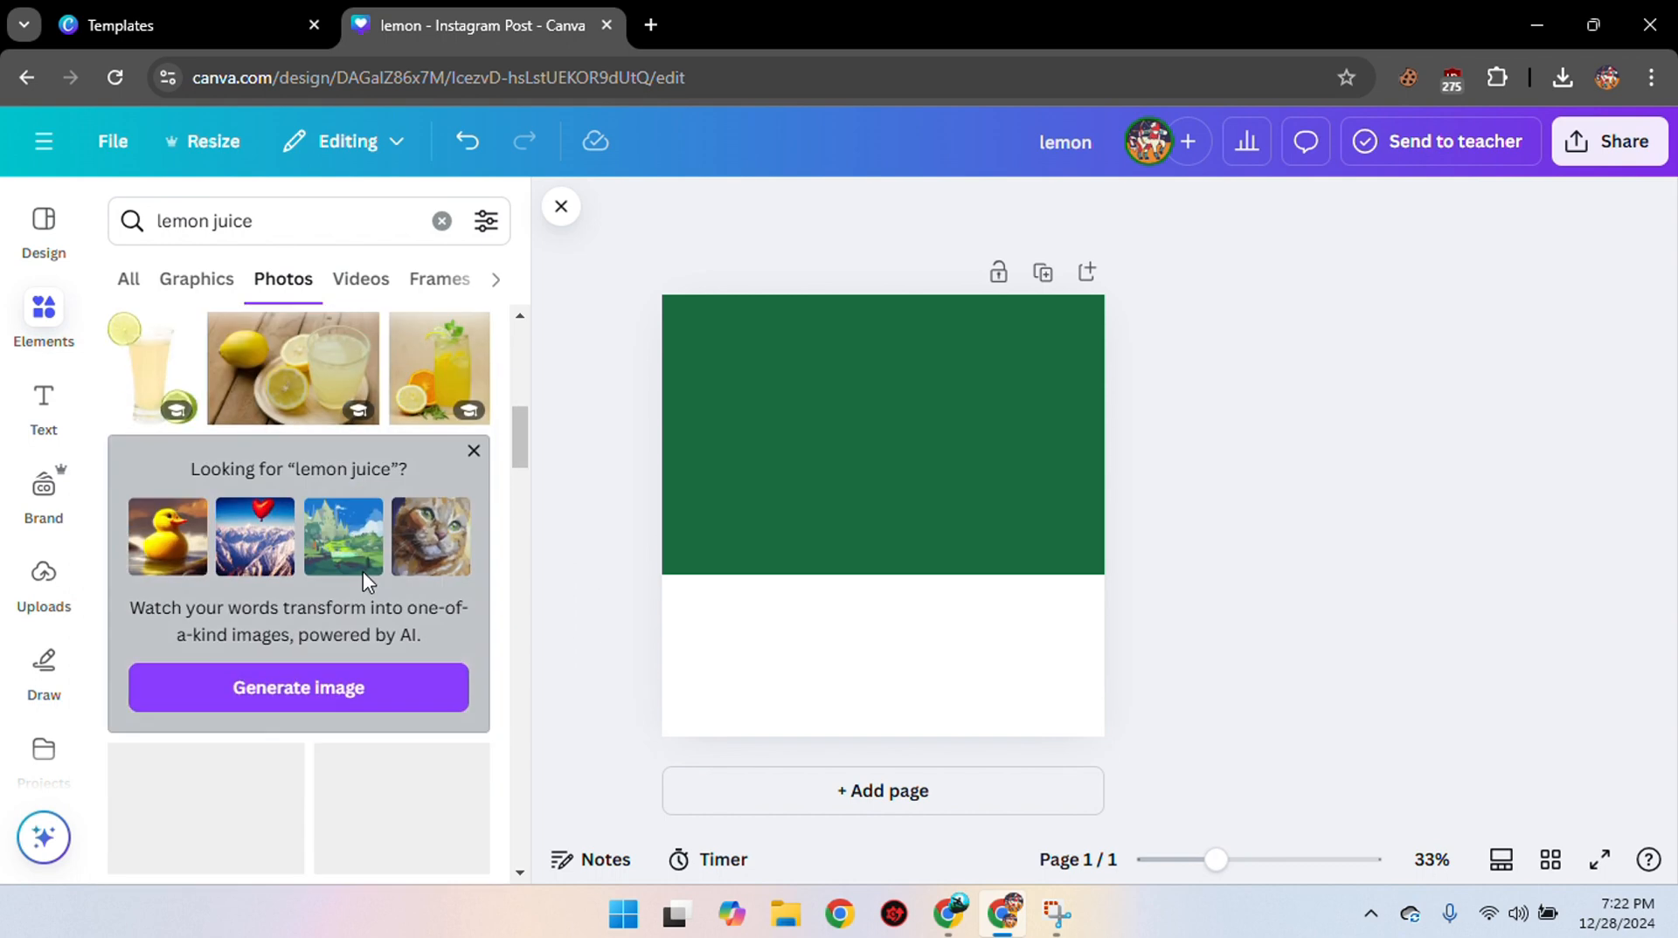
pyautogui.scroll(-5, 364, 573)
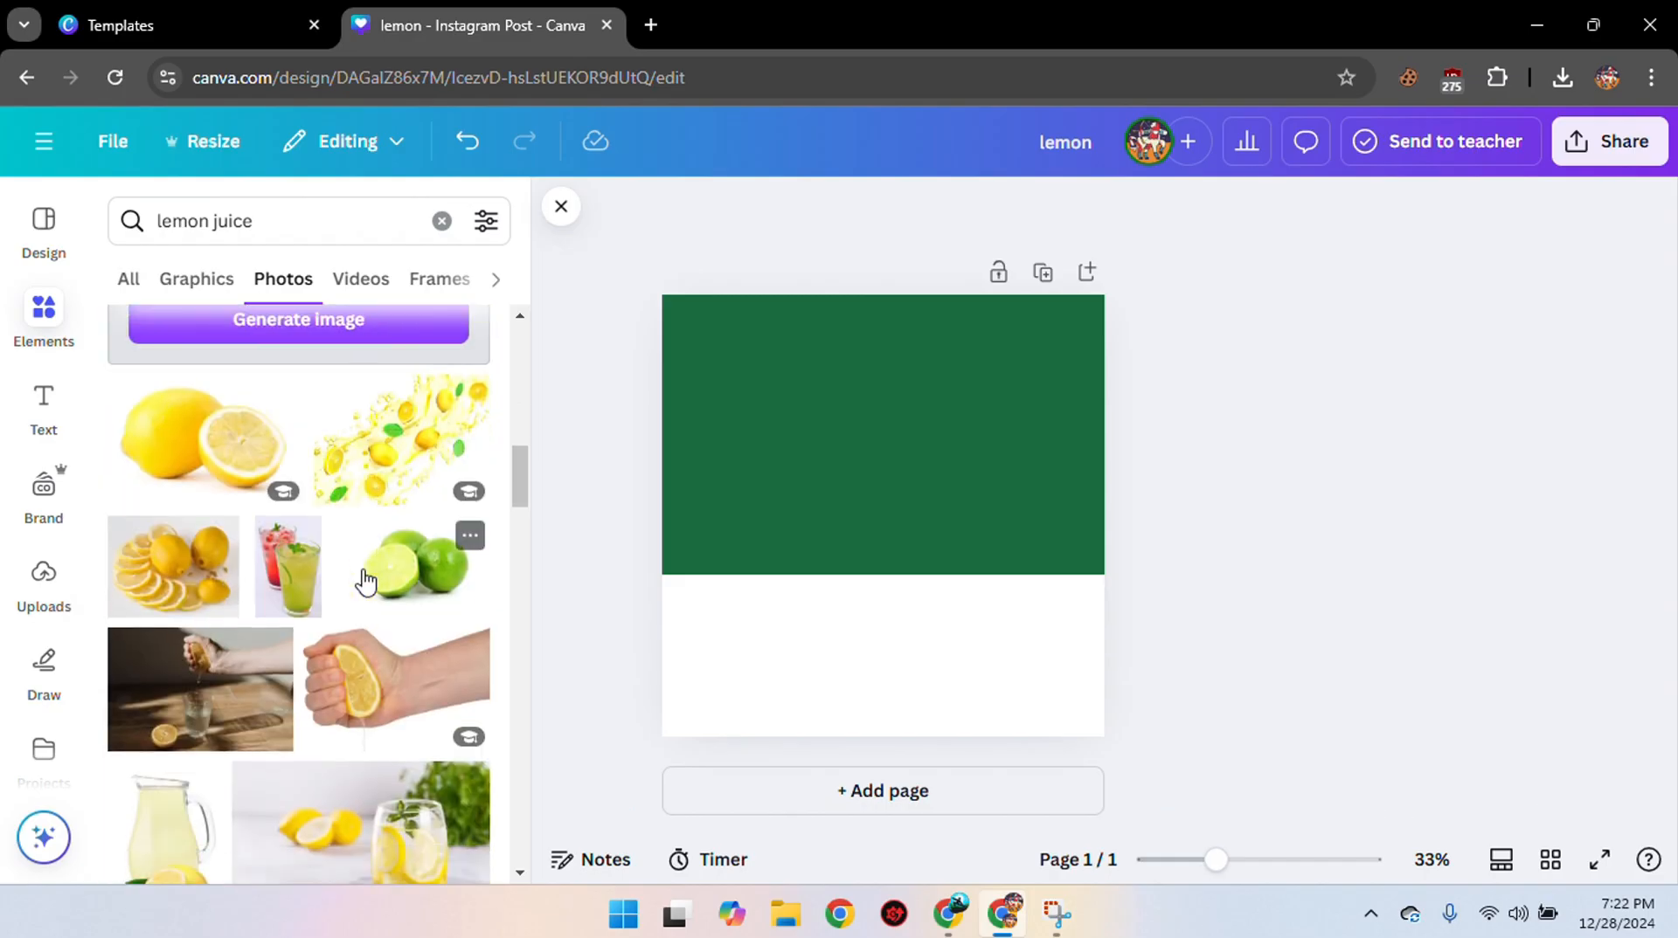
pyautogui.scroll(-3, 365, 580)
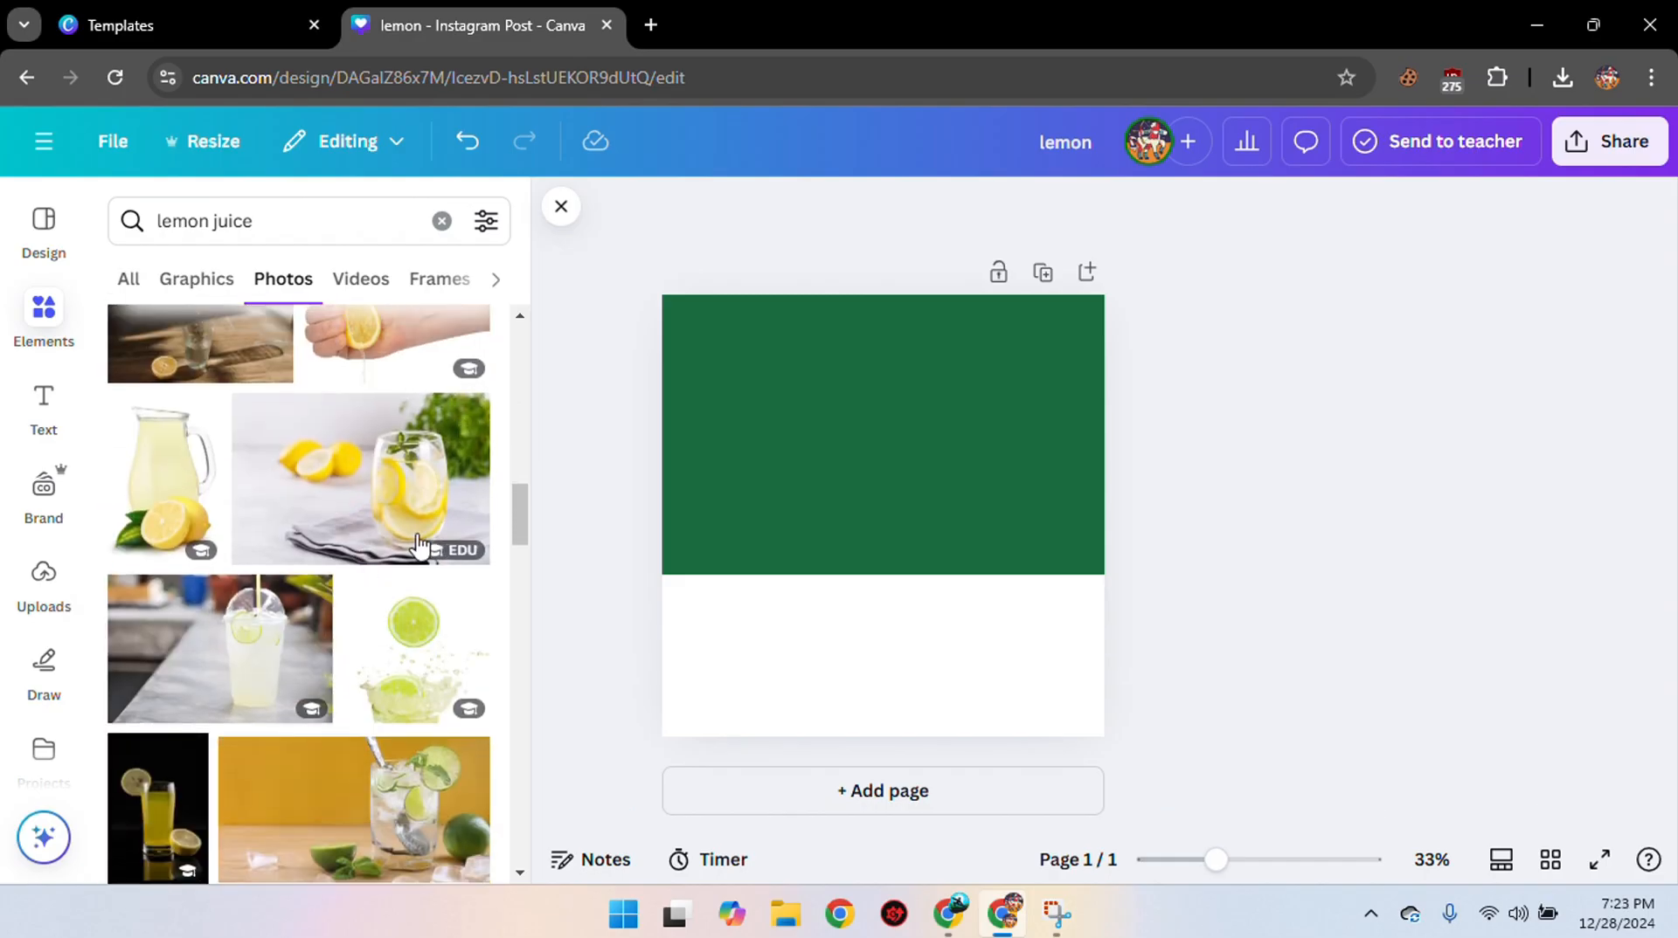
pyautogui.click(482, 524)
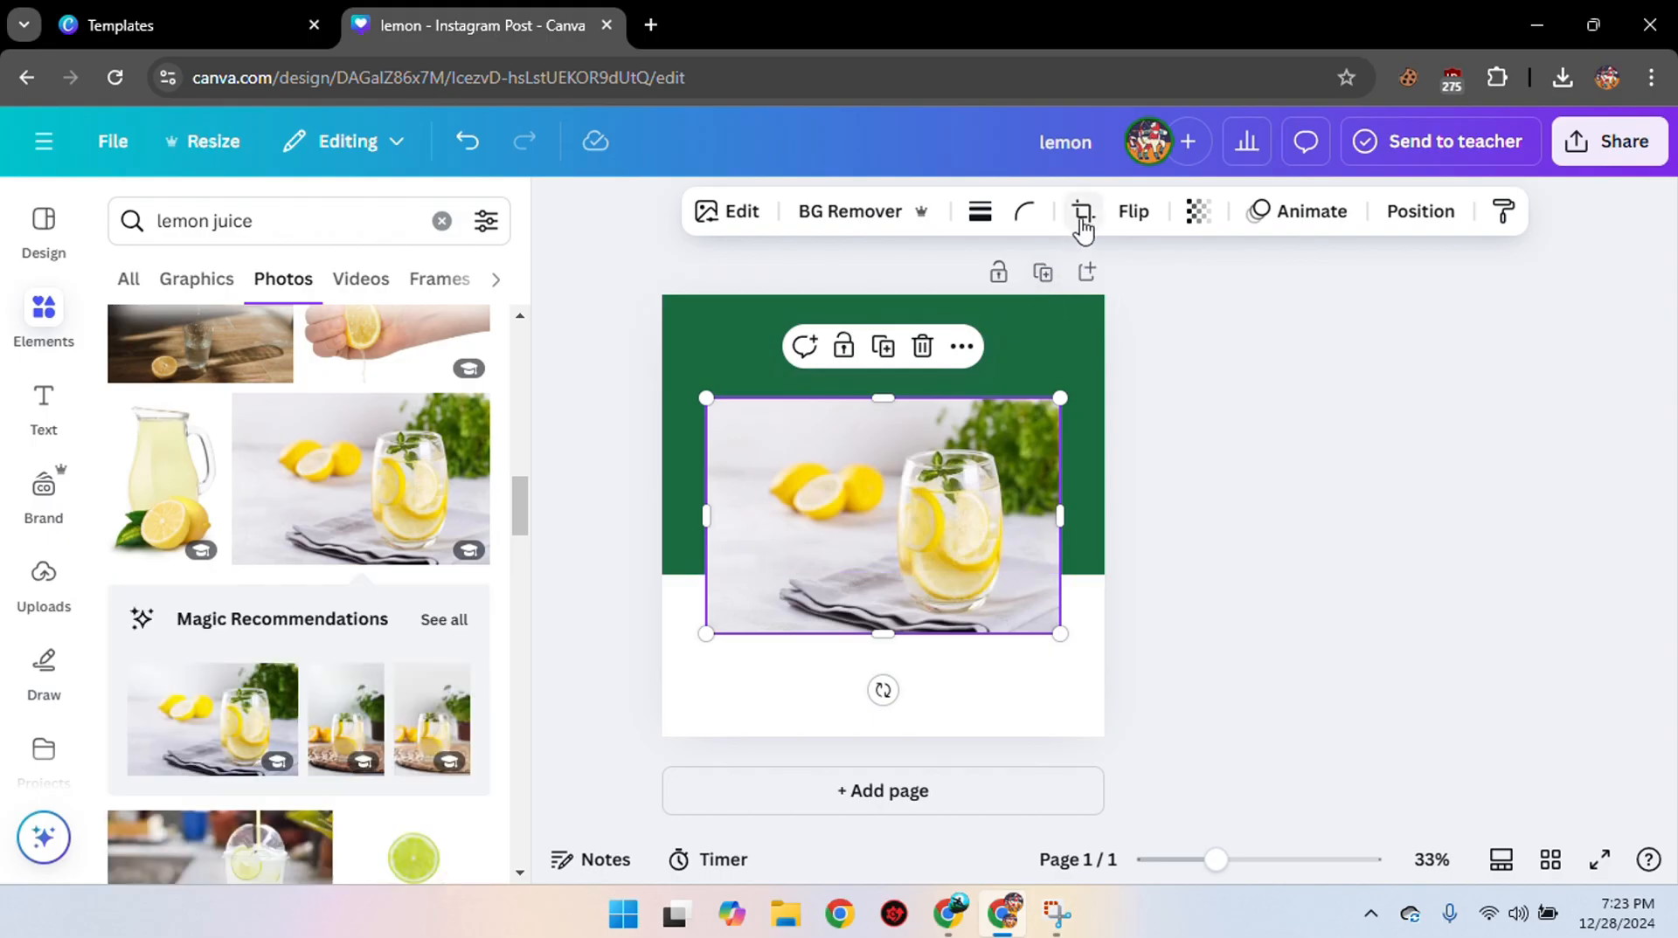
# Crop the lemon photo freeform to the section with the glass and remove its background.
pyautogui.click(1082, 212)
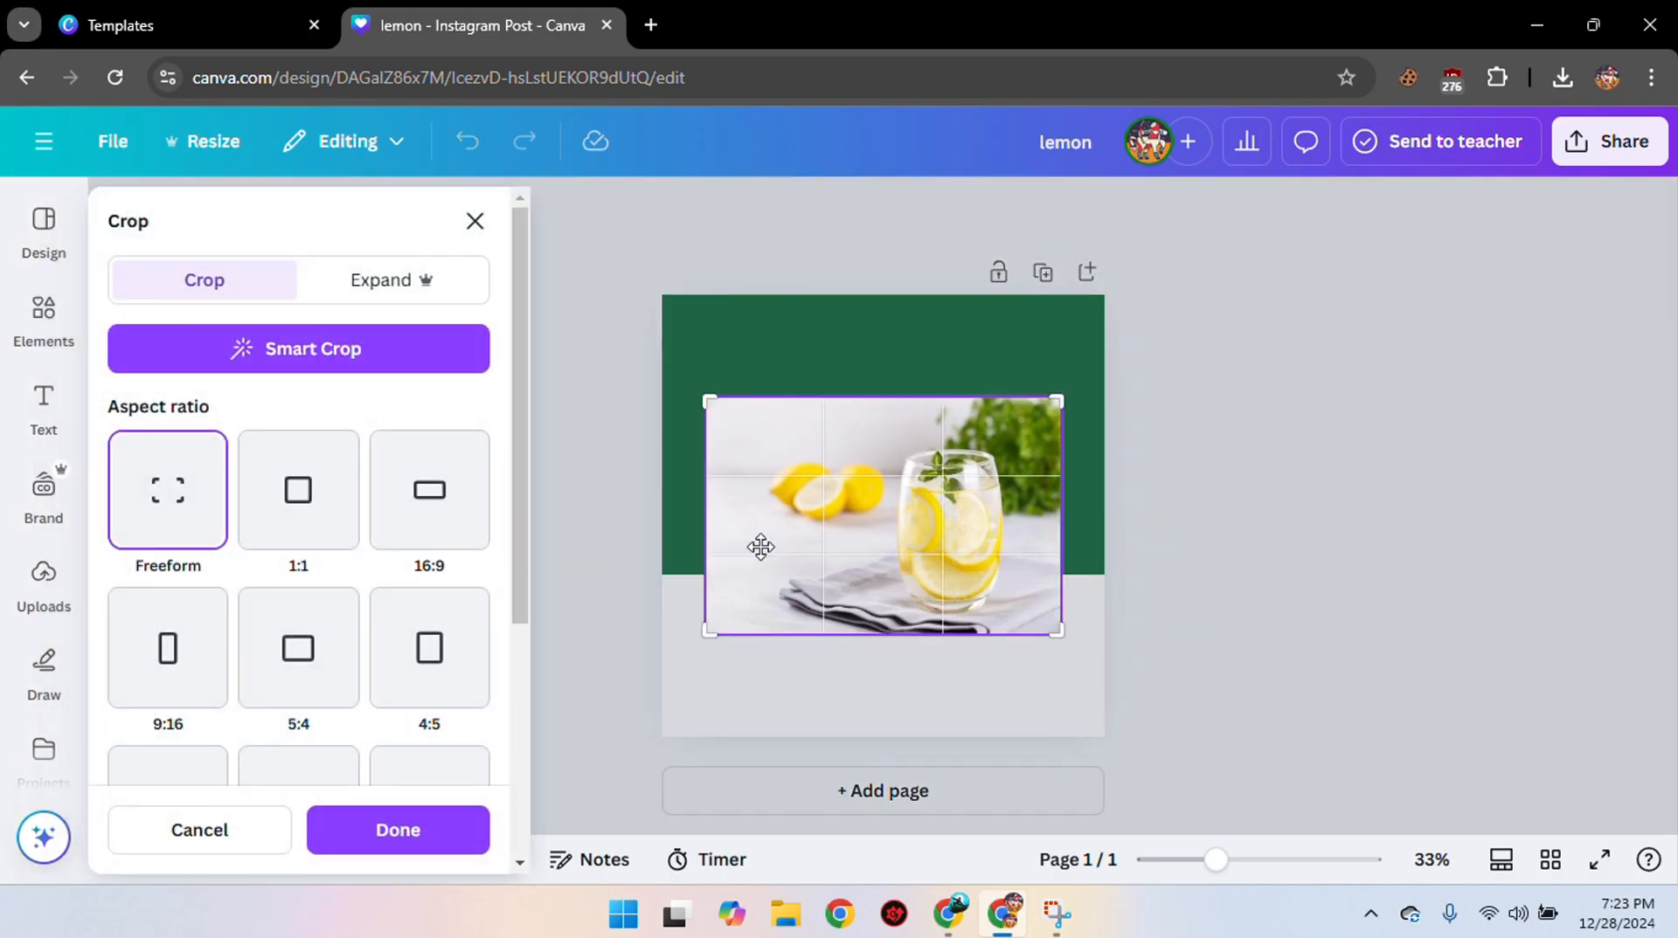
pyautogui.moveTo(760, 547); pyautogui.dragTo(889, 535)
pyautogui.moveTo(702, 624); pyautogui.dragTo(891, 652)
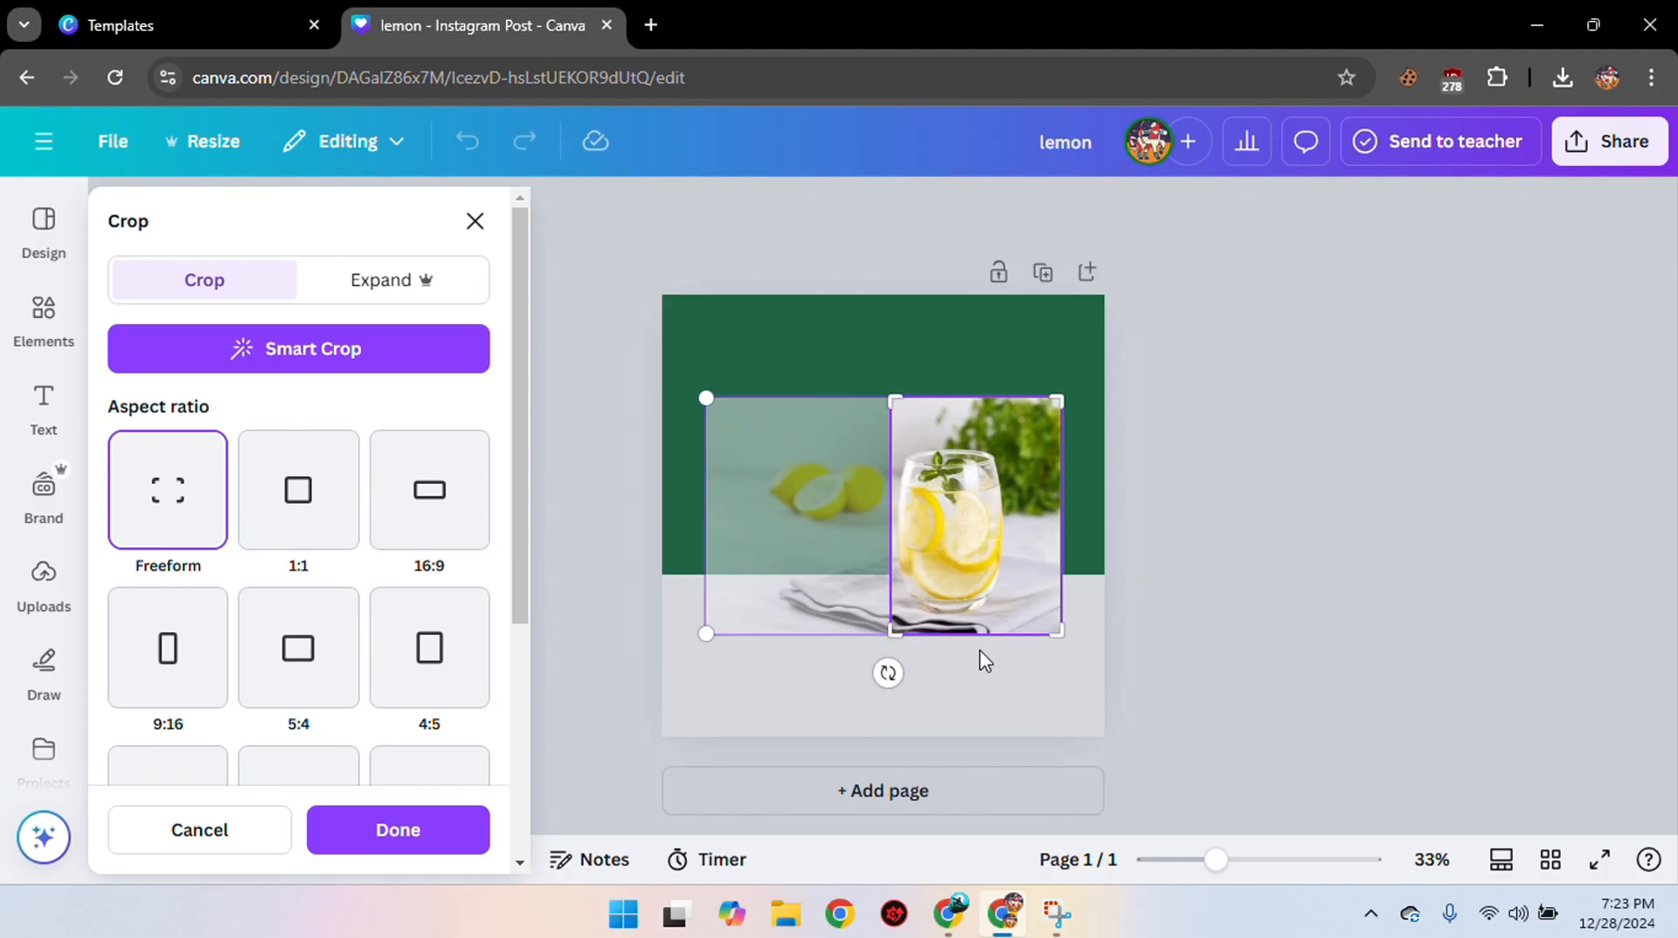
pyautogui.press('Return')
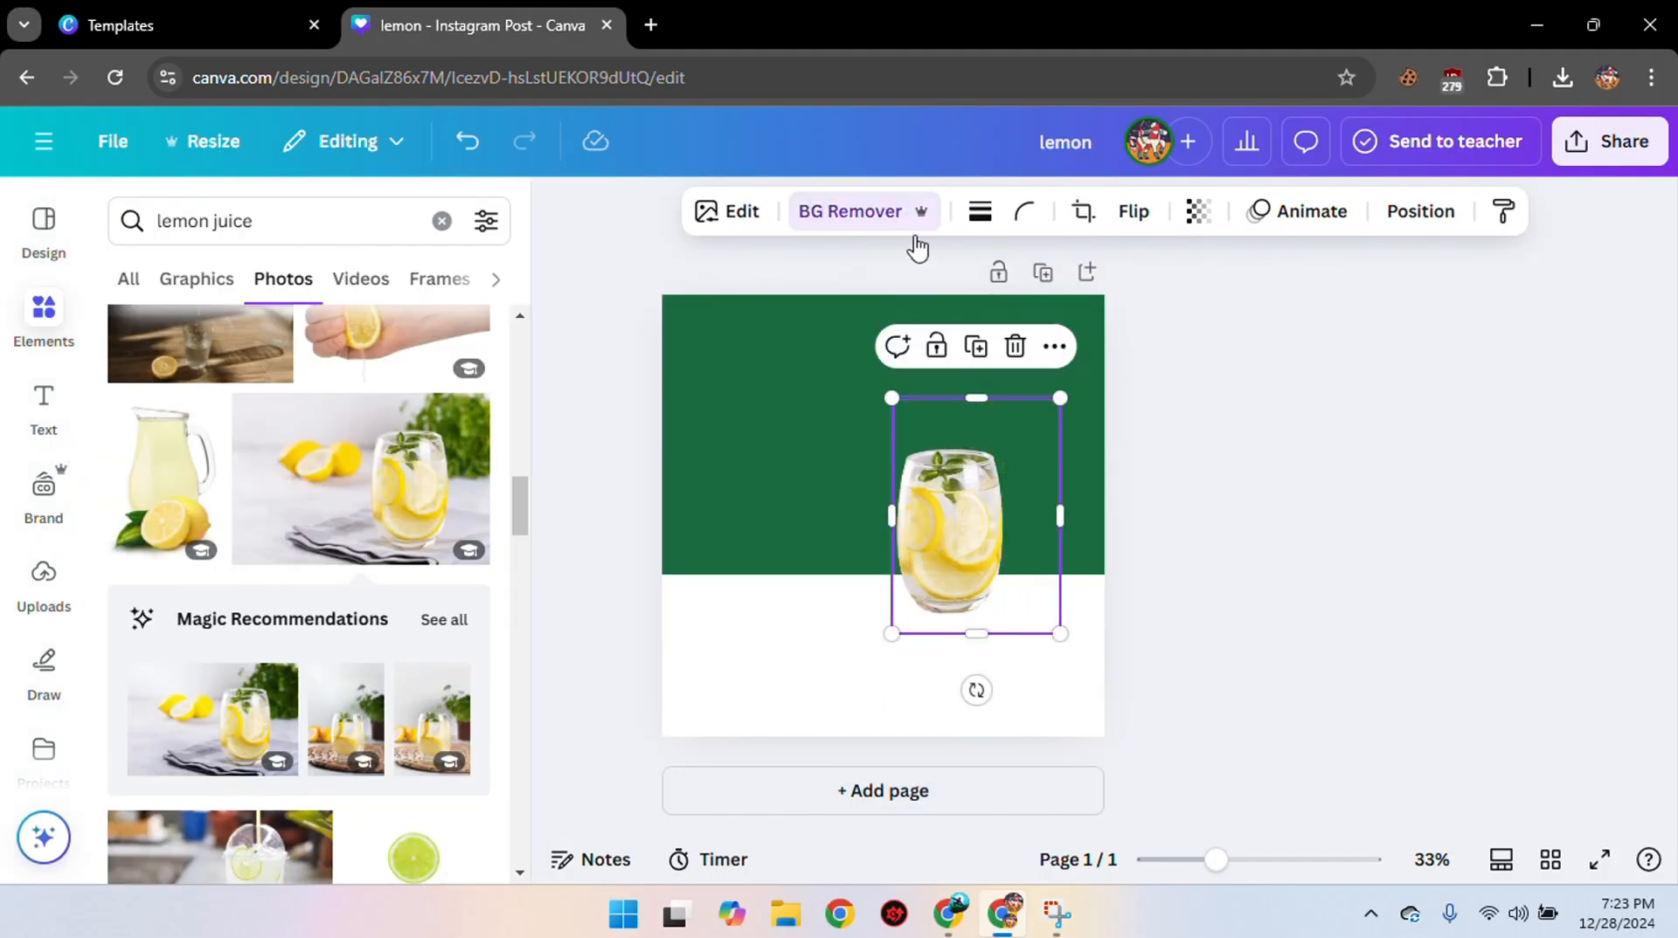
# Enlarge the glass cutout and place it near the page's centre, overlapping the green and white areas.
pyautogui.moveTo(1058, 632); pyautogui.dragTo(1211, 842)
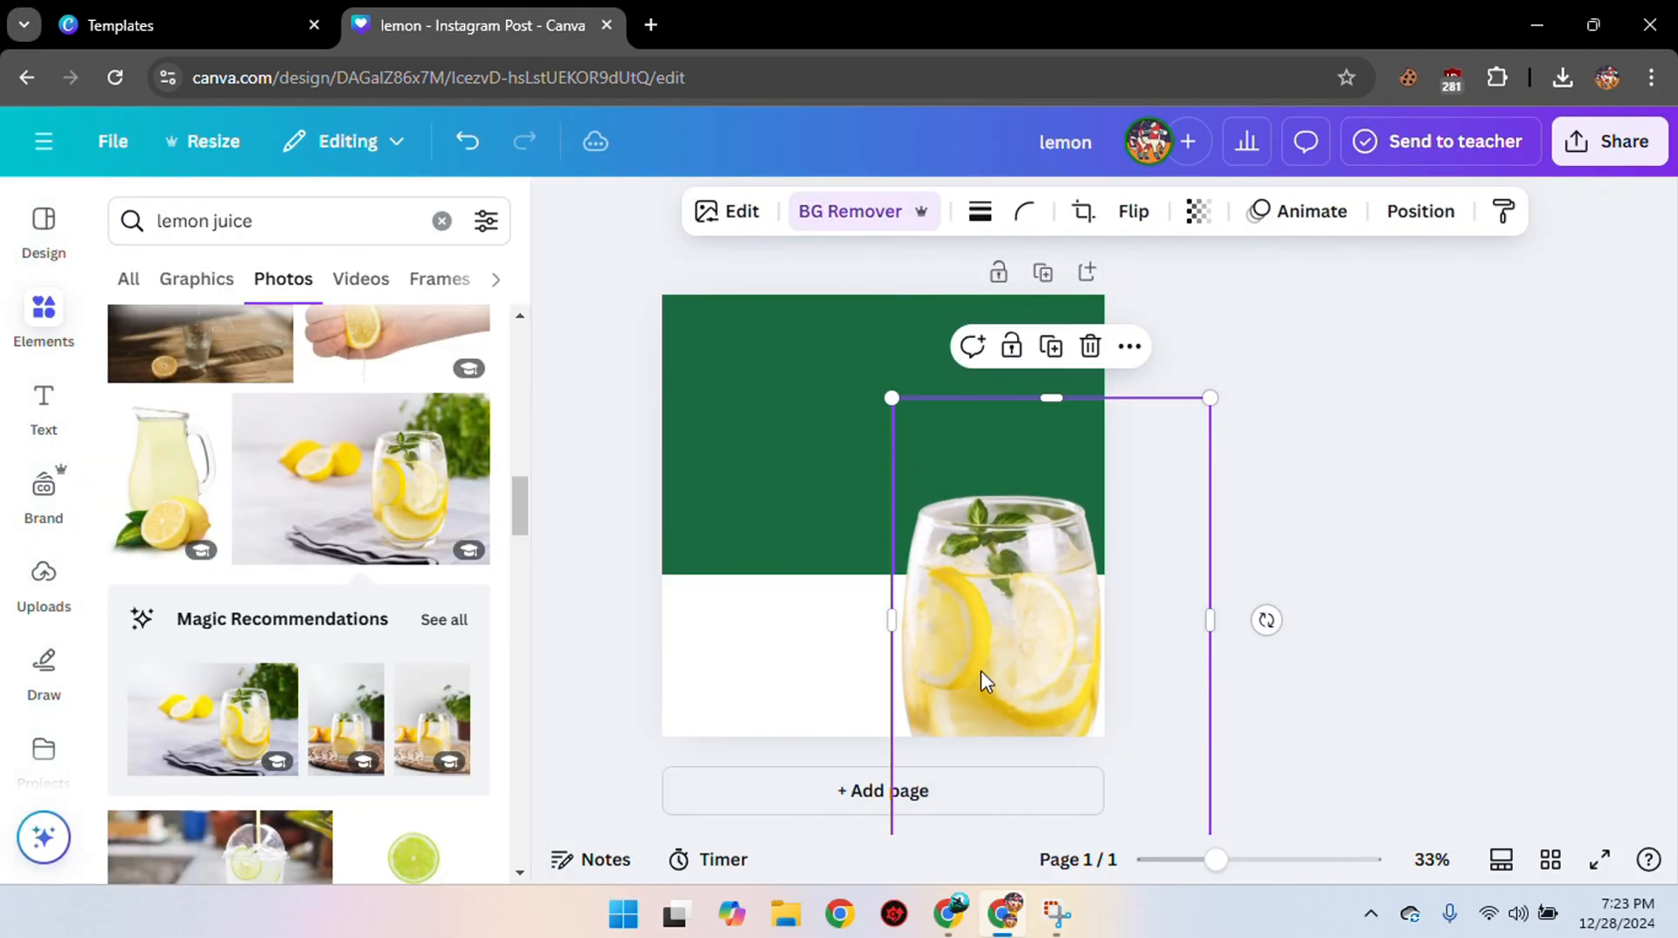
pyautogui.moveTo(981, 682); pyautogui.dragTo(884, 553)
pyautogui.moveTo(1112, 716); pyautogui.dragTo(1026, 666)
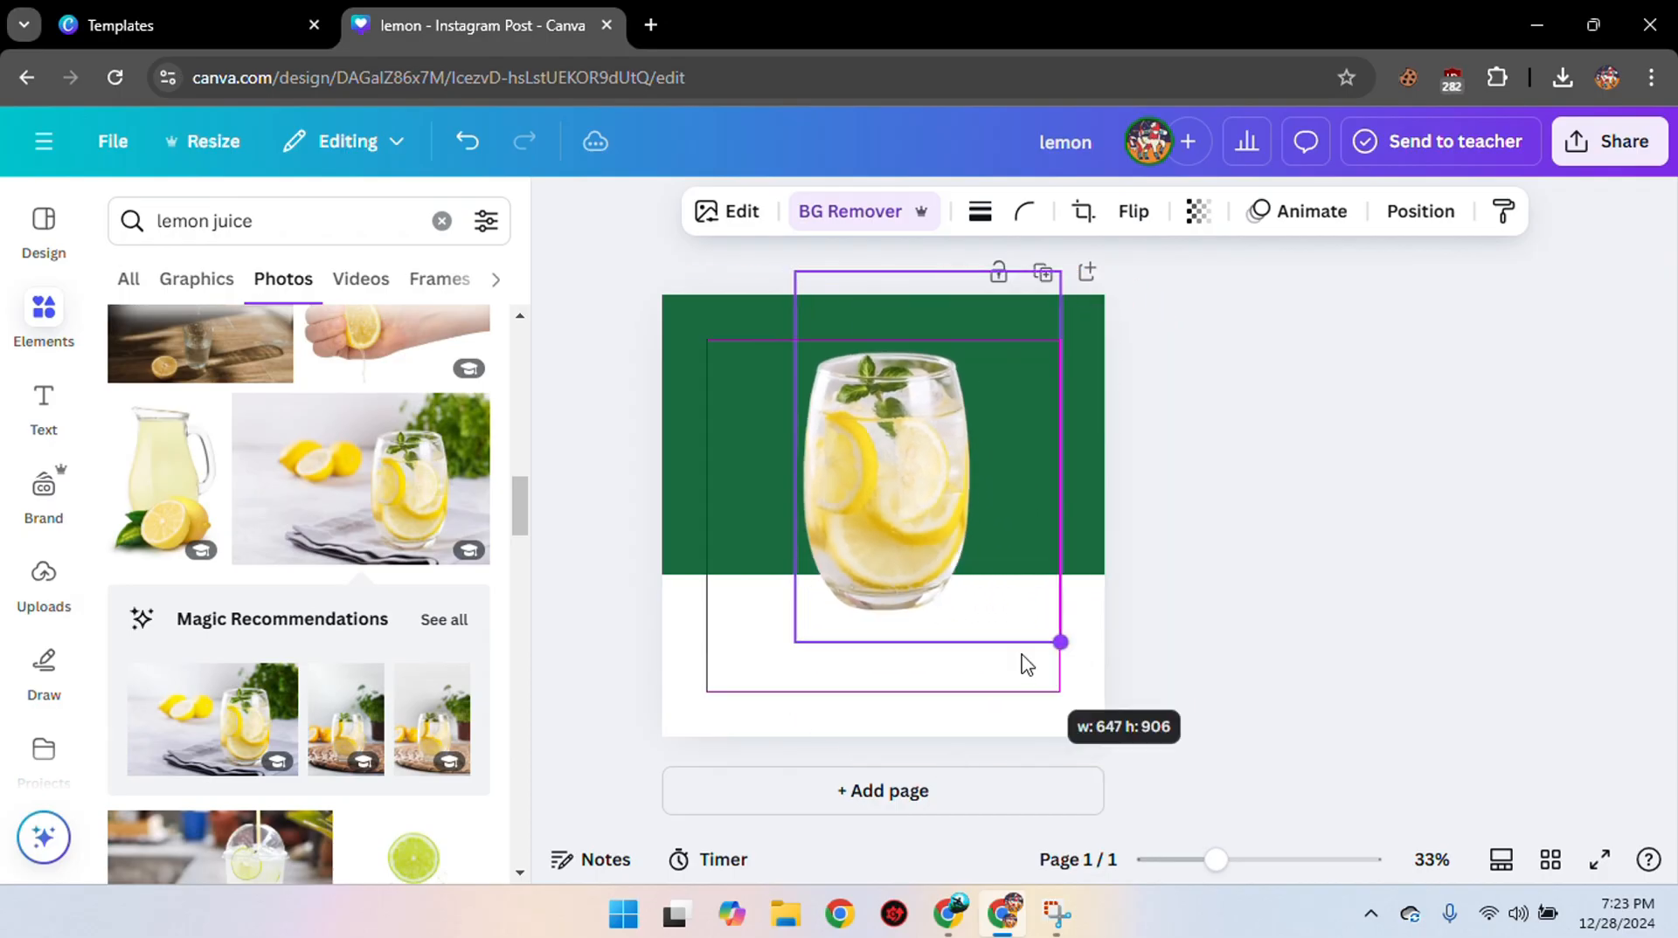
pyautogui.moveTo(923, 519); pyautogui.dragTo(921, 569)
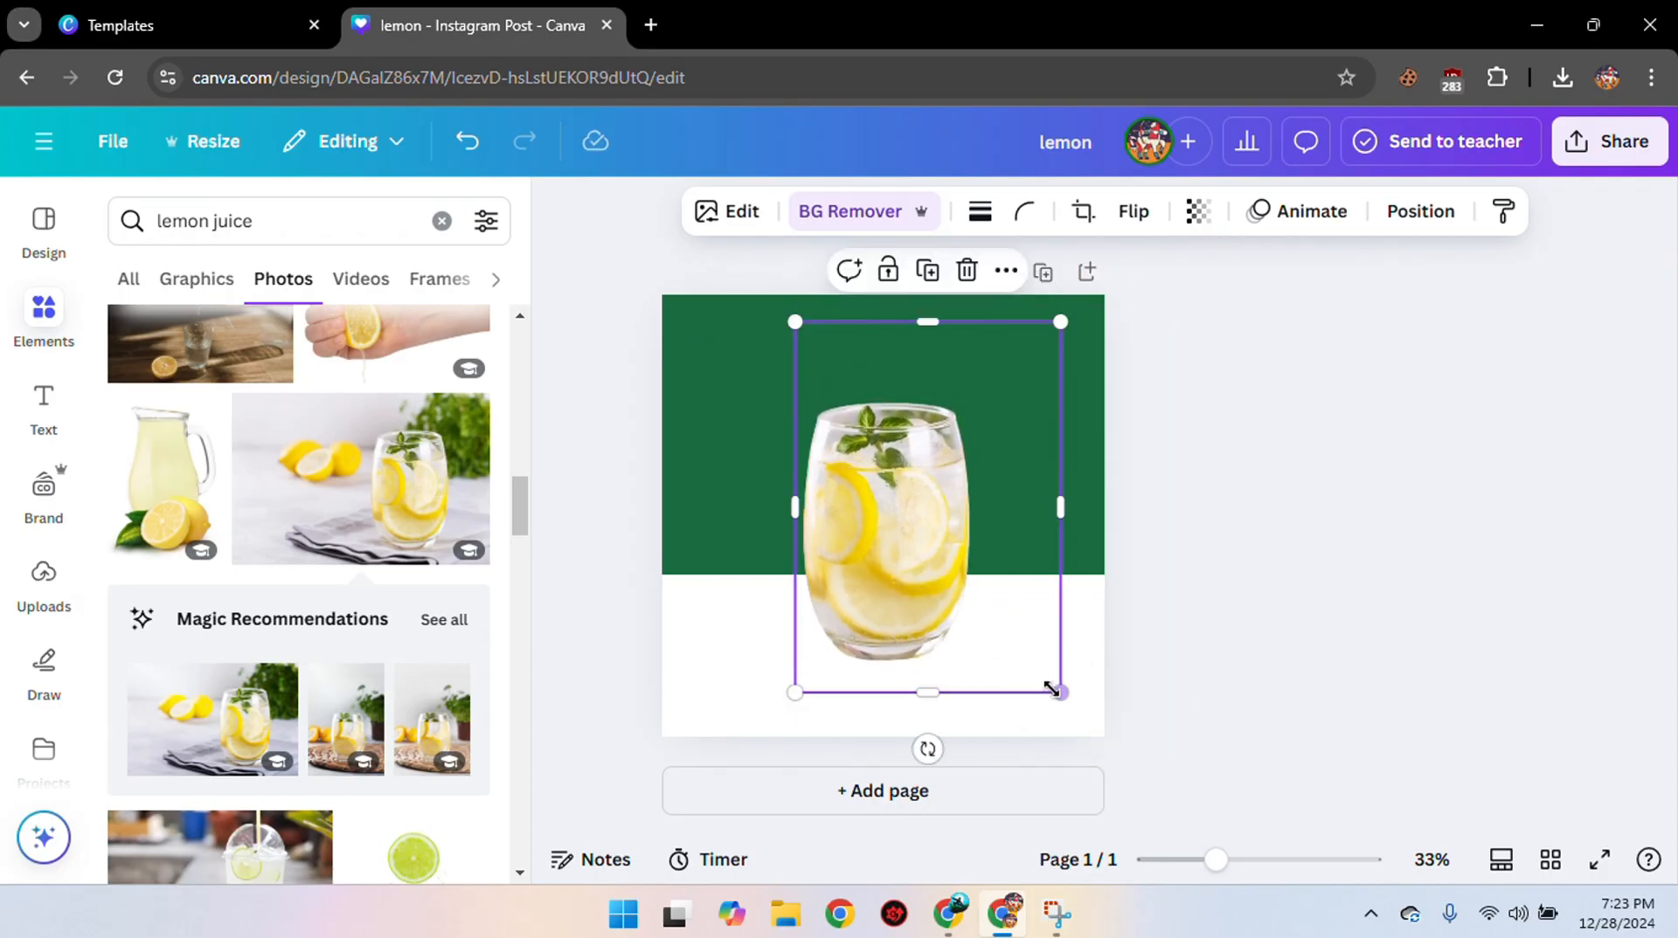
pyautogui.moveTo(1053, 689); pyautogui.dragTo(1022, 644)
pyautogui.moveTo(949, 533)
pyautogui.mouseDown()
pyautogui.moveTo(951, 584)
pyautogui.moveTo(958, 562)
pyautogui.mouseUp()
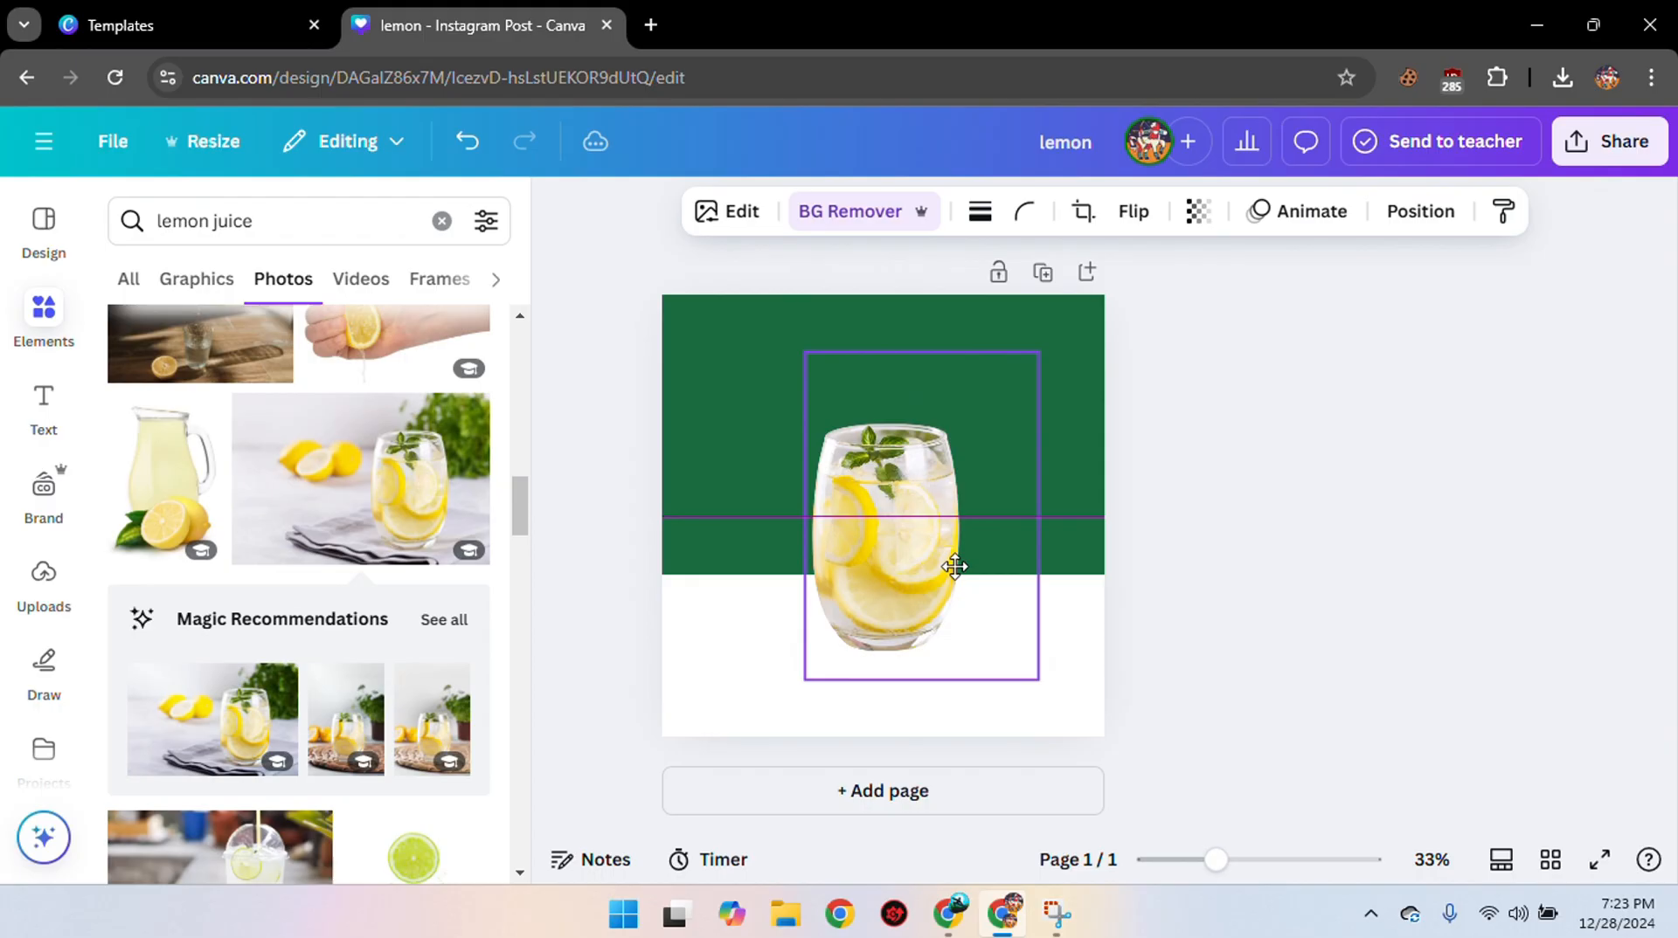
pyautogui.click(1173, 560)
pyautogui.click(954, 551)
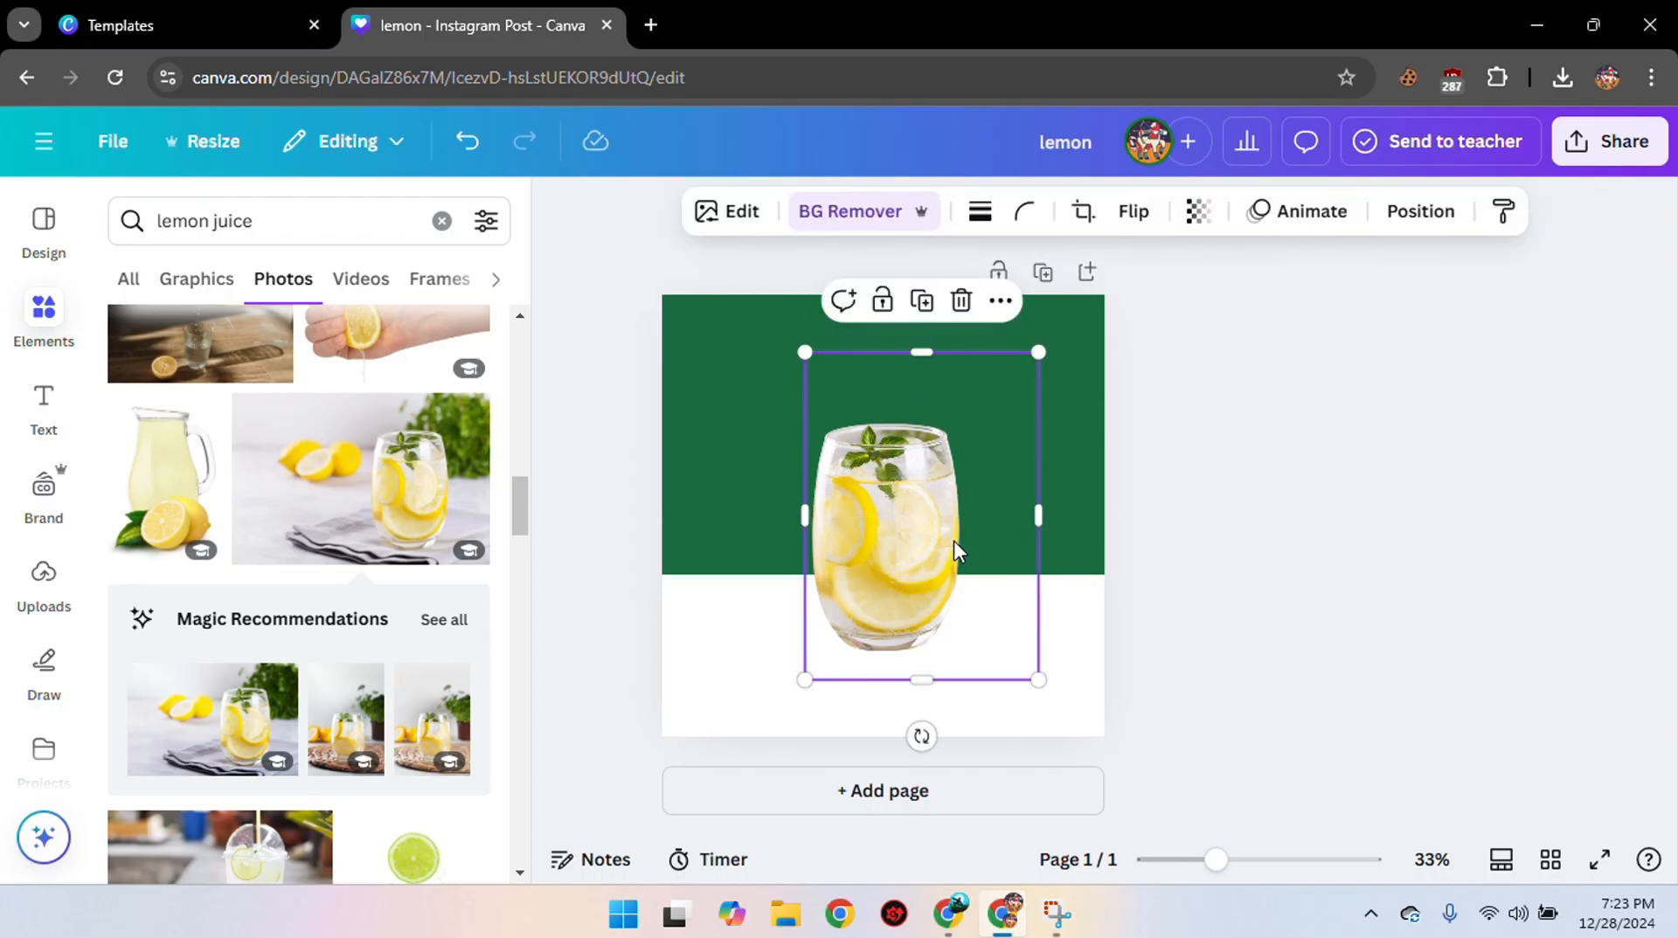
pyautogui.moveTo(954, 550); pyautogui.dragTo(945, 550)
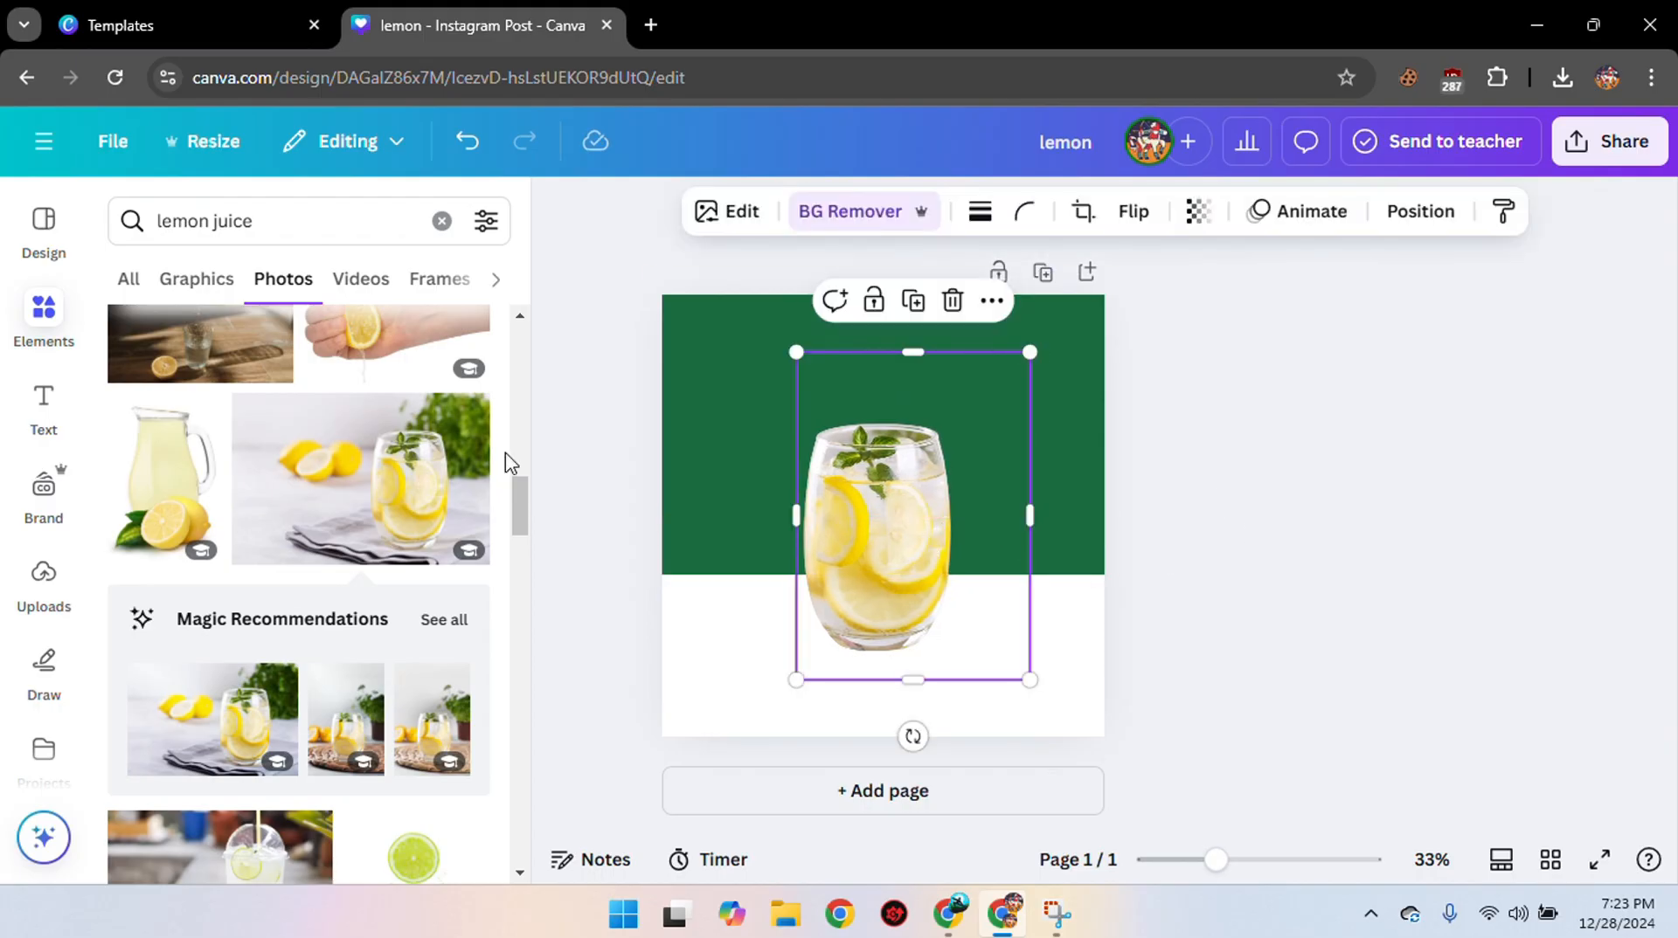
# Search the elements library for "shadow" graphics and insert the small, thin blurred horizontal shadow.
pyautogui.click(434, 215)
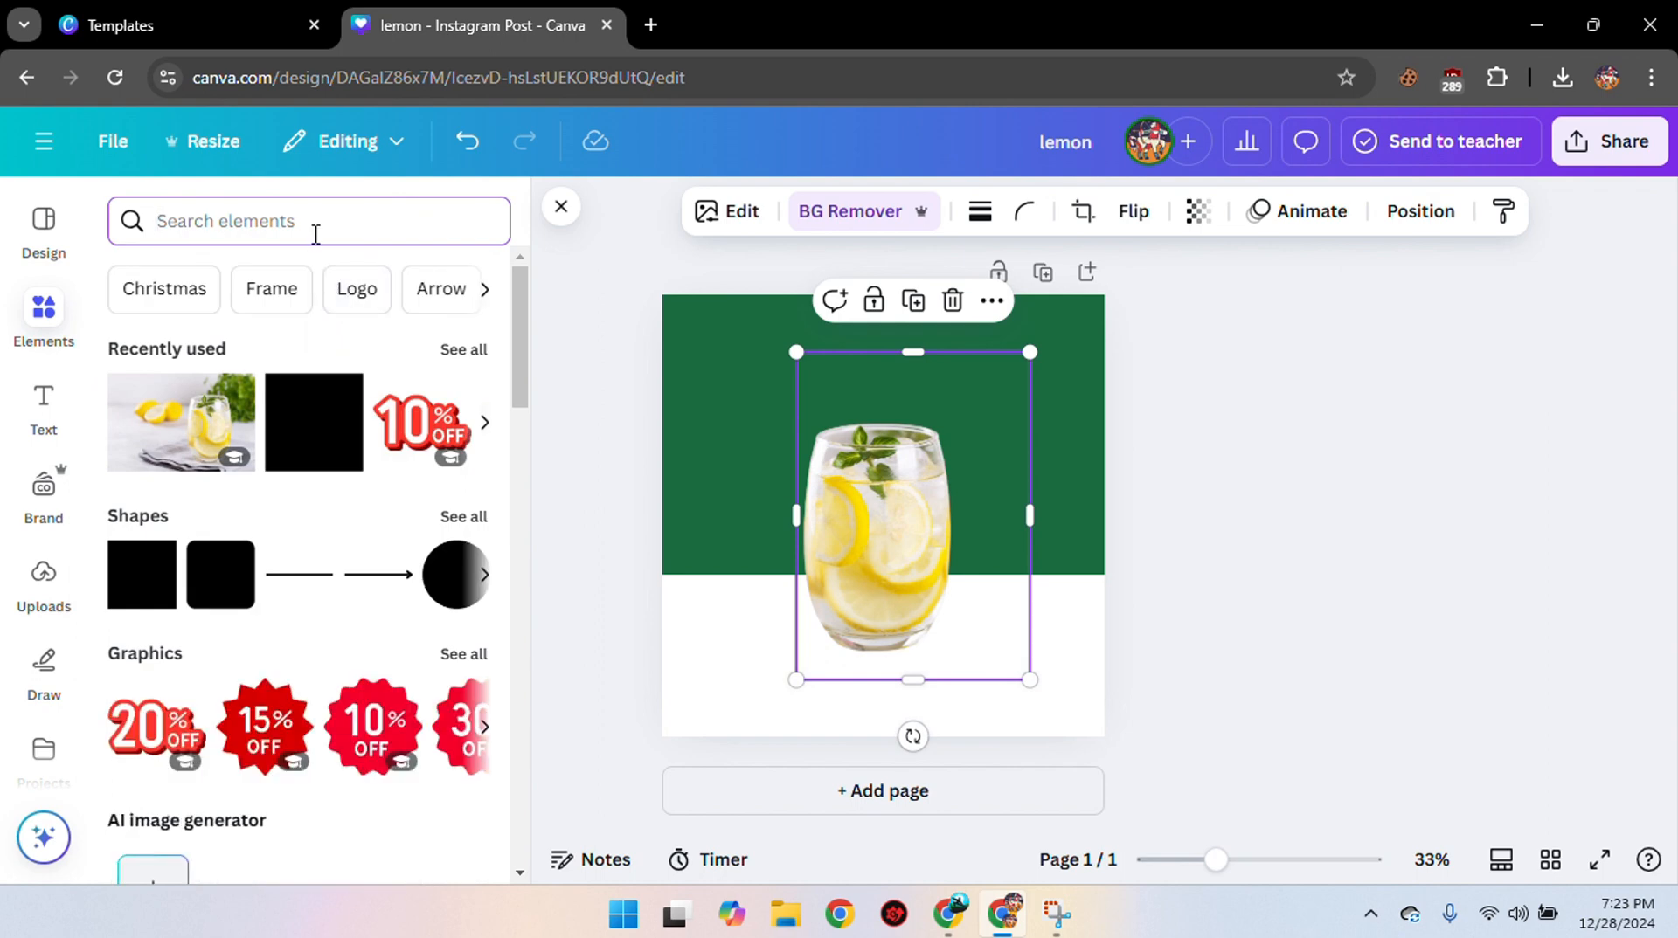
pyautogui.write('shad')
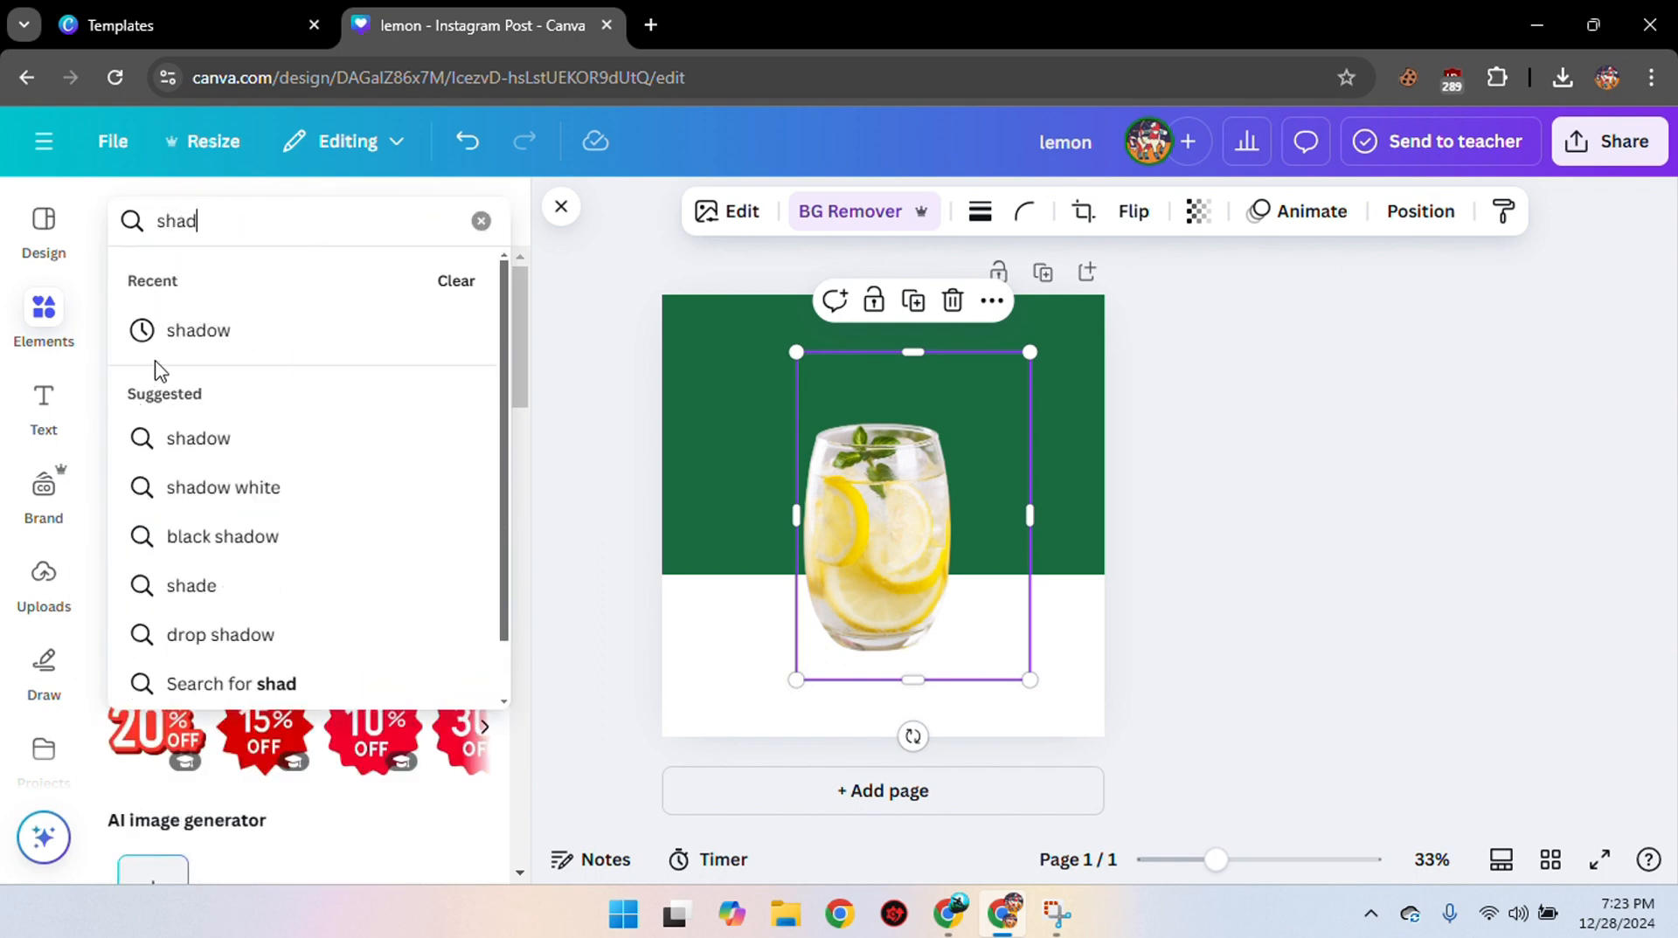
pyautogui.click(179, 342)
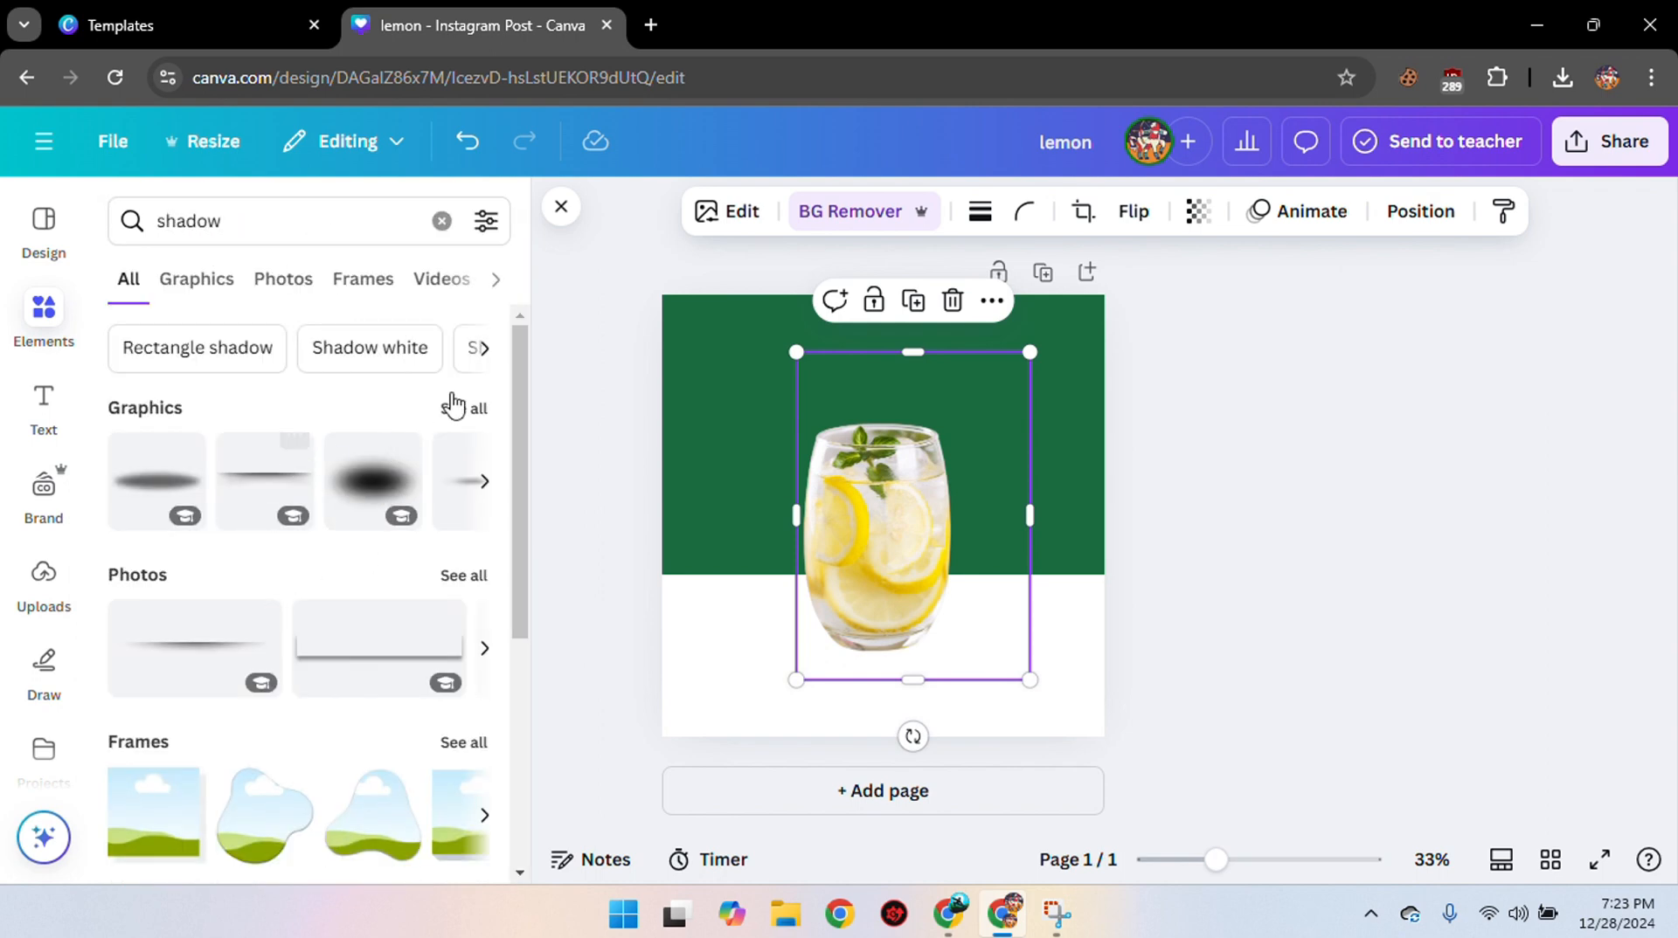
pyautogui.click(468, 406)
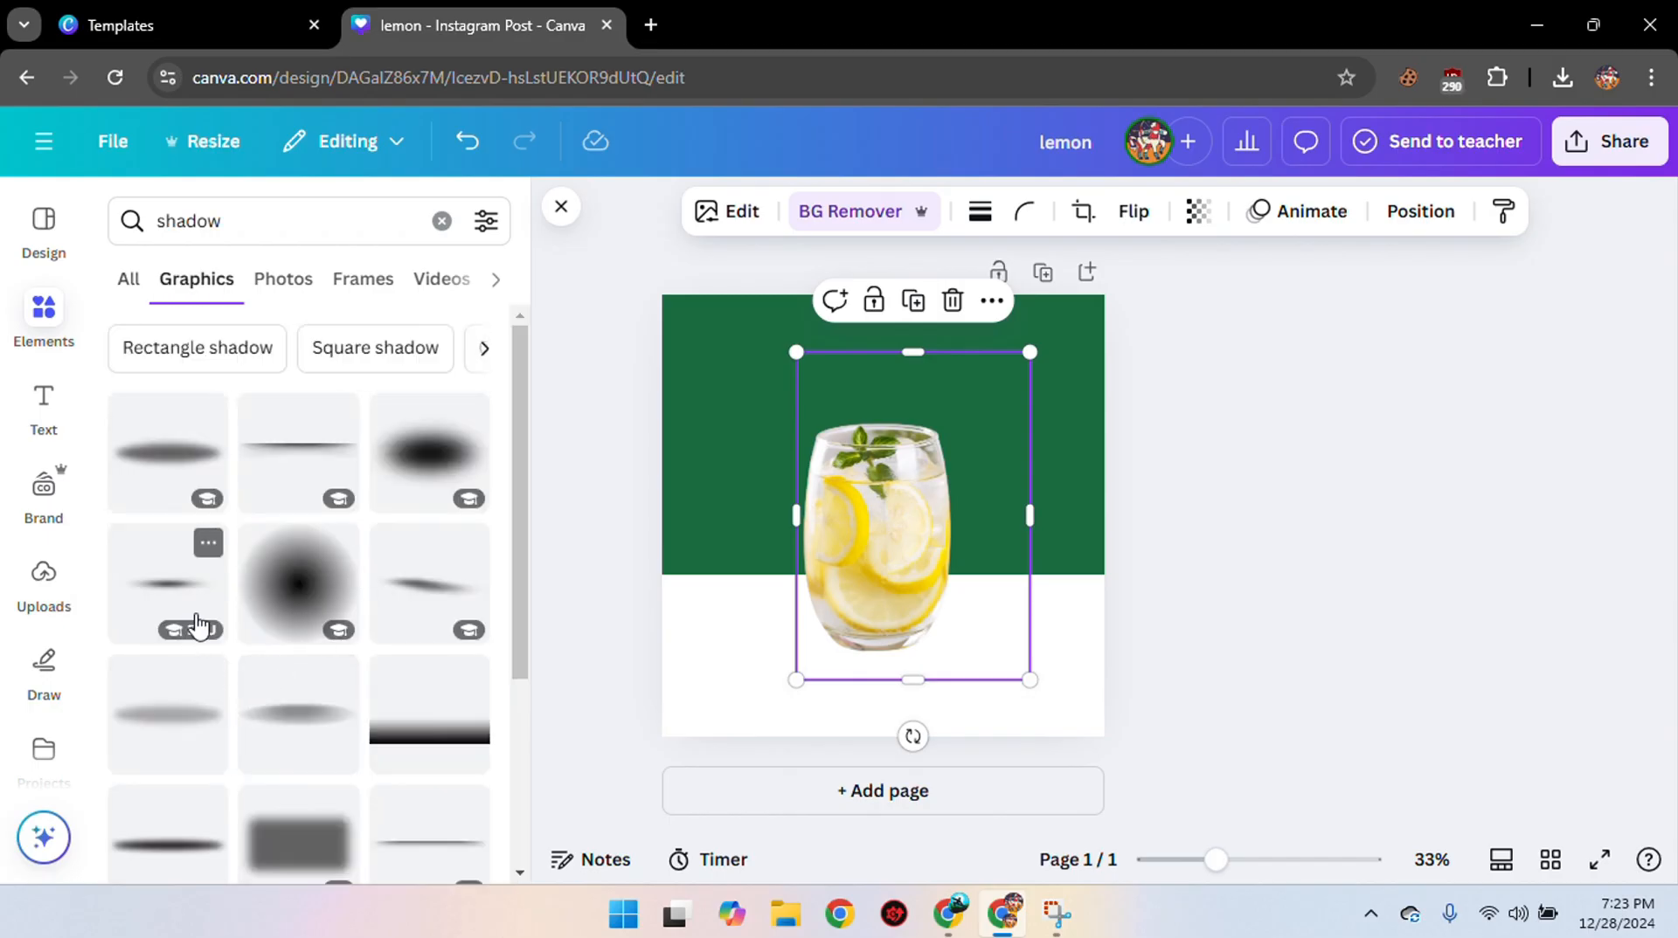
pyautogui.click(214, 618)
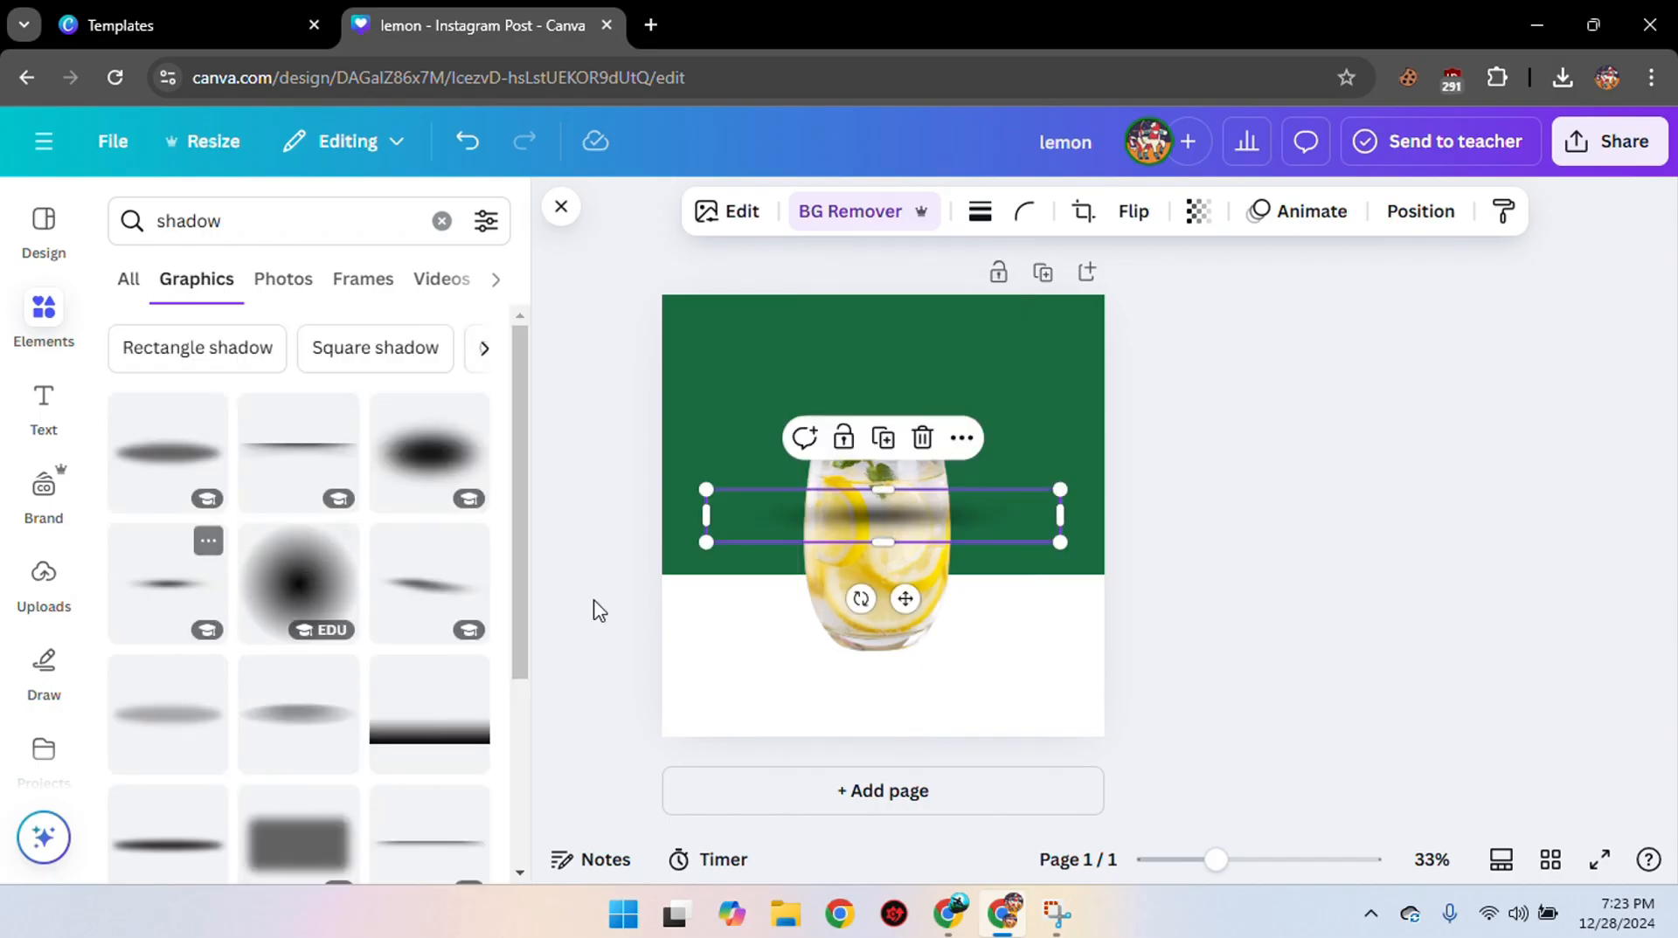
# Shrink the shadow, centre it under the base of the glass and send it to the back.
pyautogui.moveTo(962, 522); pyautogui.dragTo(966, 645)
pyautogui.moveTo(888, 729); pyautogui.dragTo(905, 729)
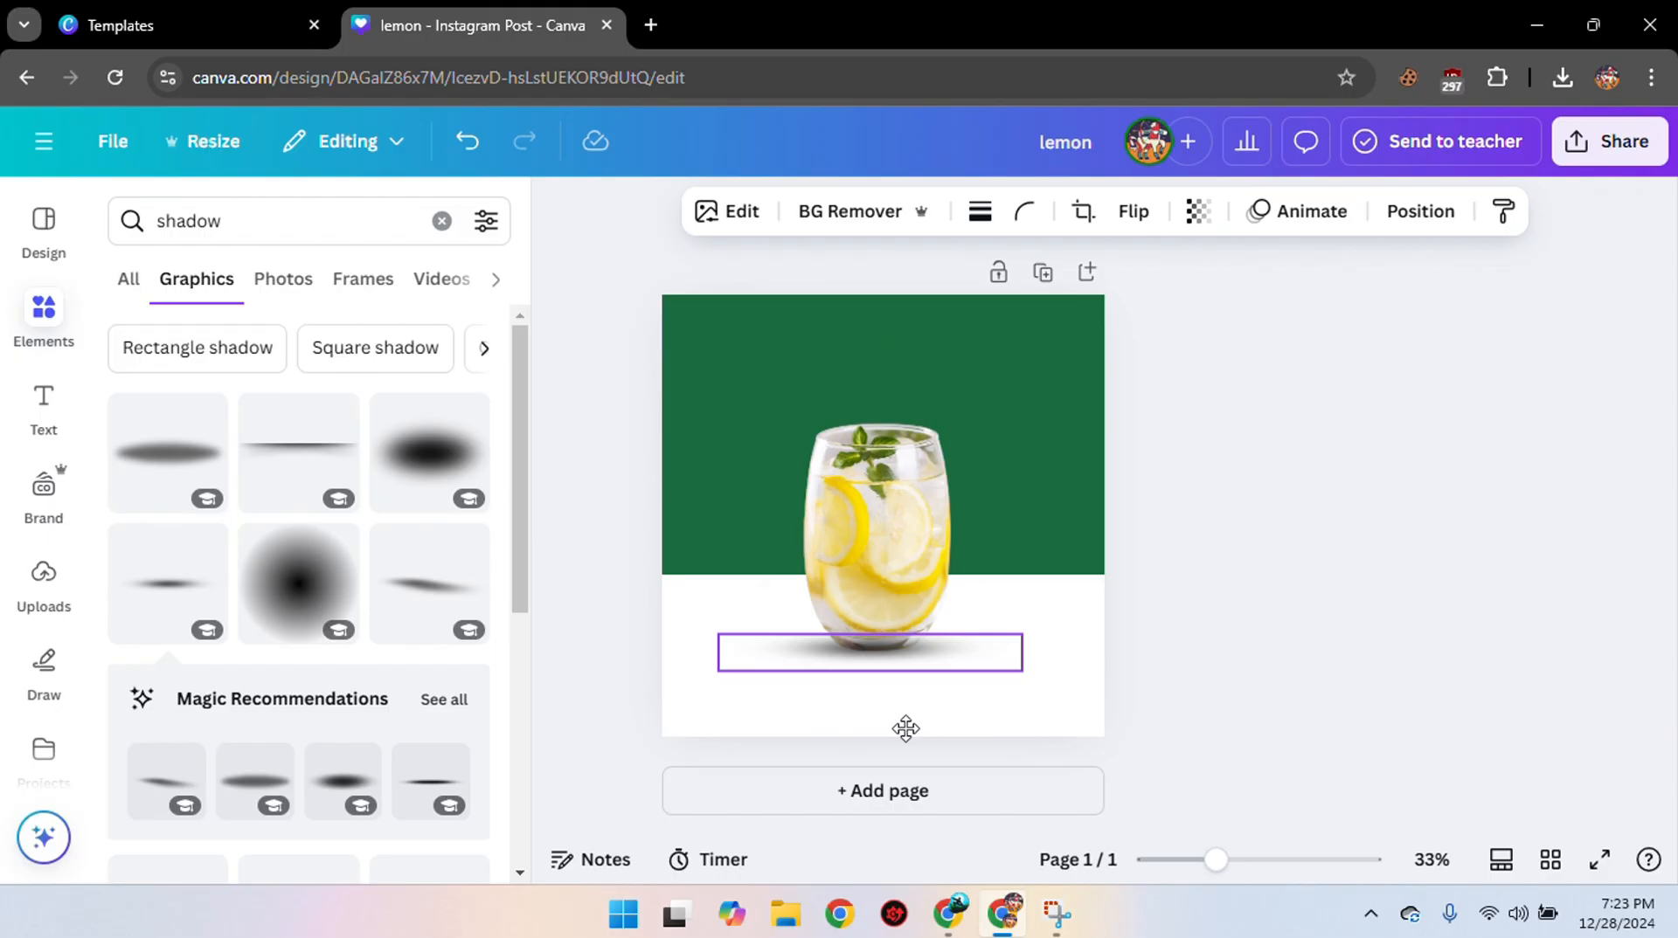
pyautogui.click(948, 583)
pyautogui.moveTo(1088, 441)
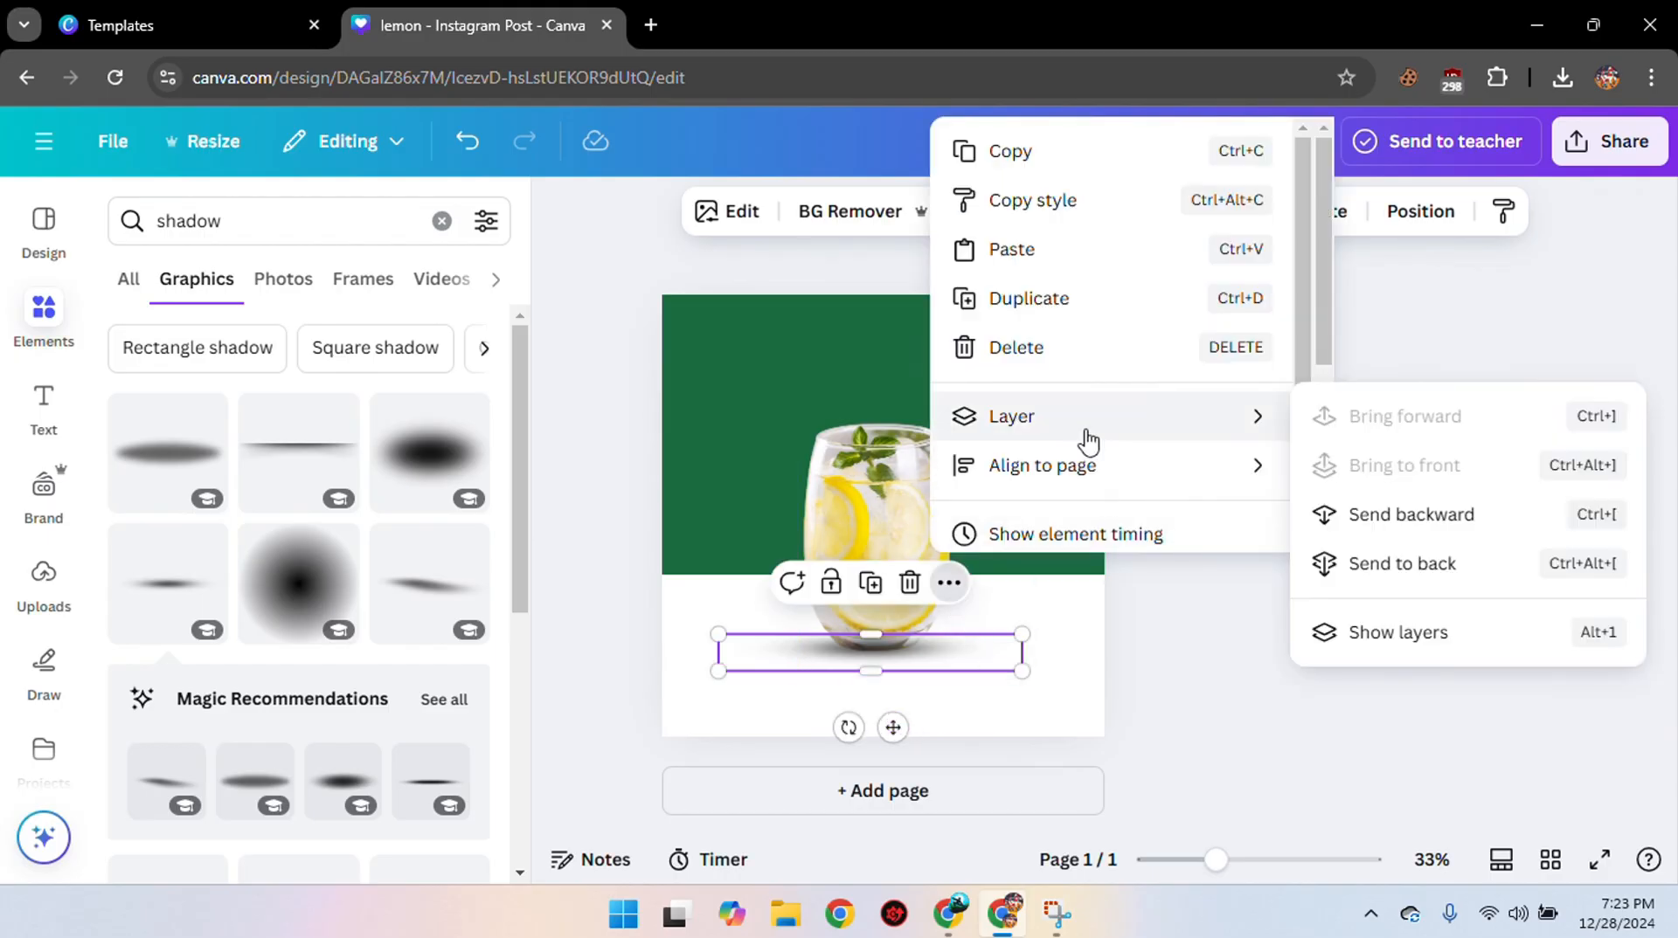
pyautogui.click(1361, 568)
pyautogui.click(1337, 580)
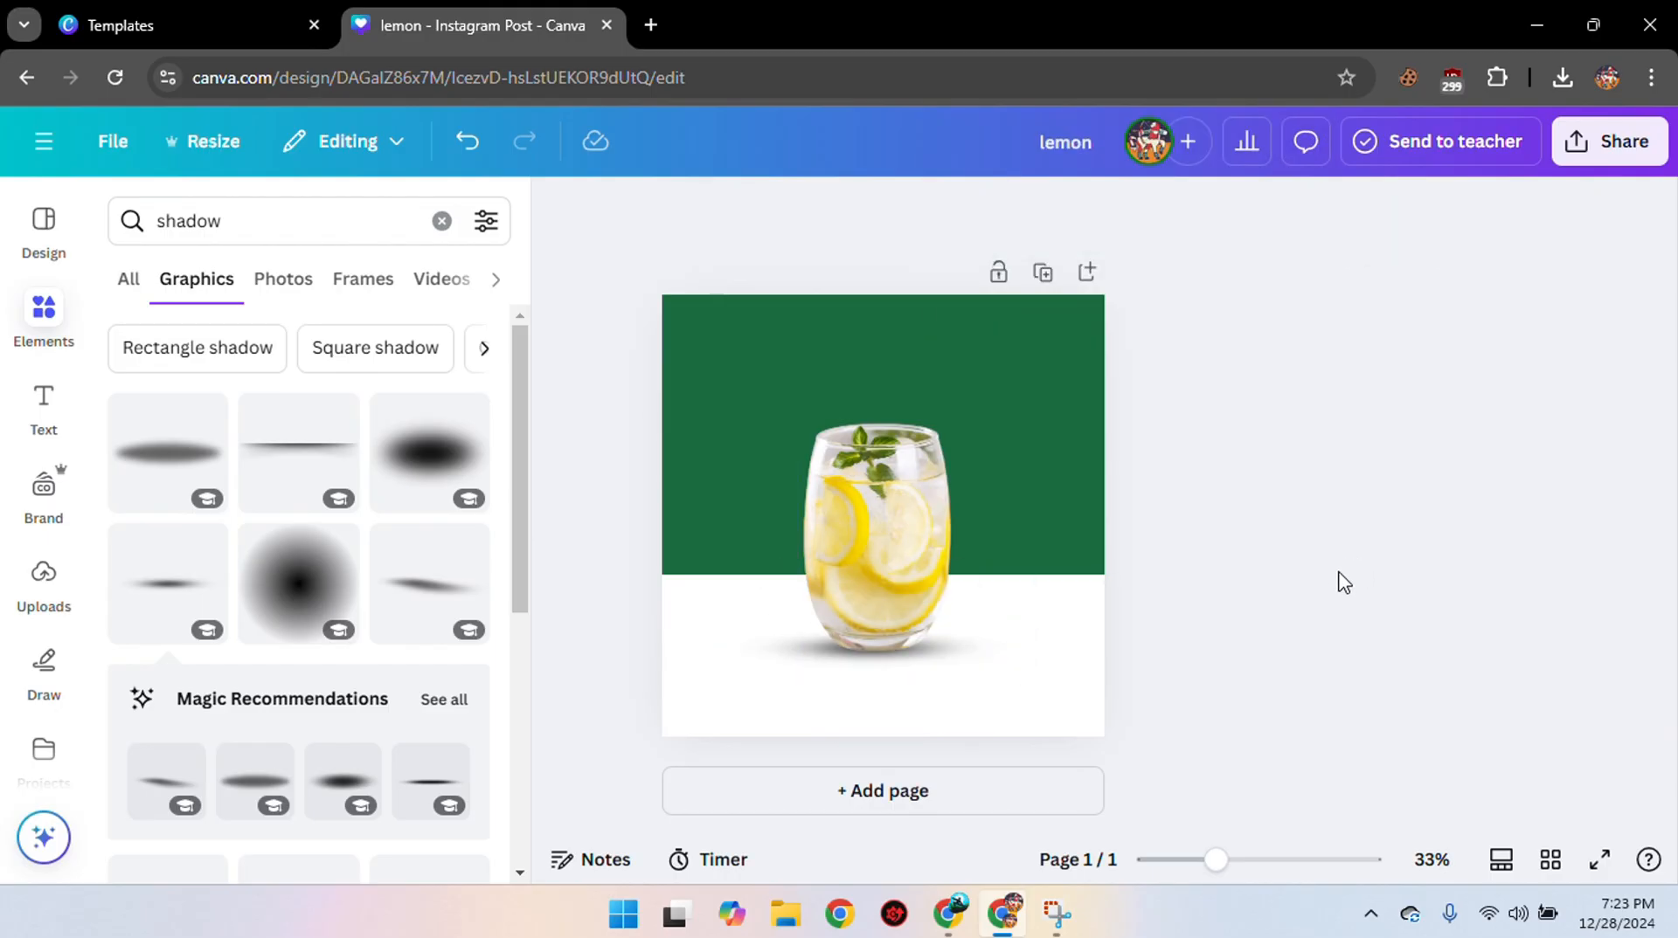
# Add a heading text box to the page and replace its placeholder with "Lemon".
pyautogui.click(442, 221)
pyautogui.click(43, 406)
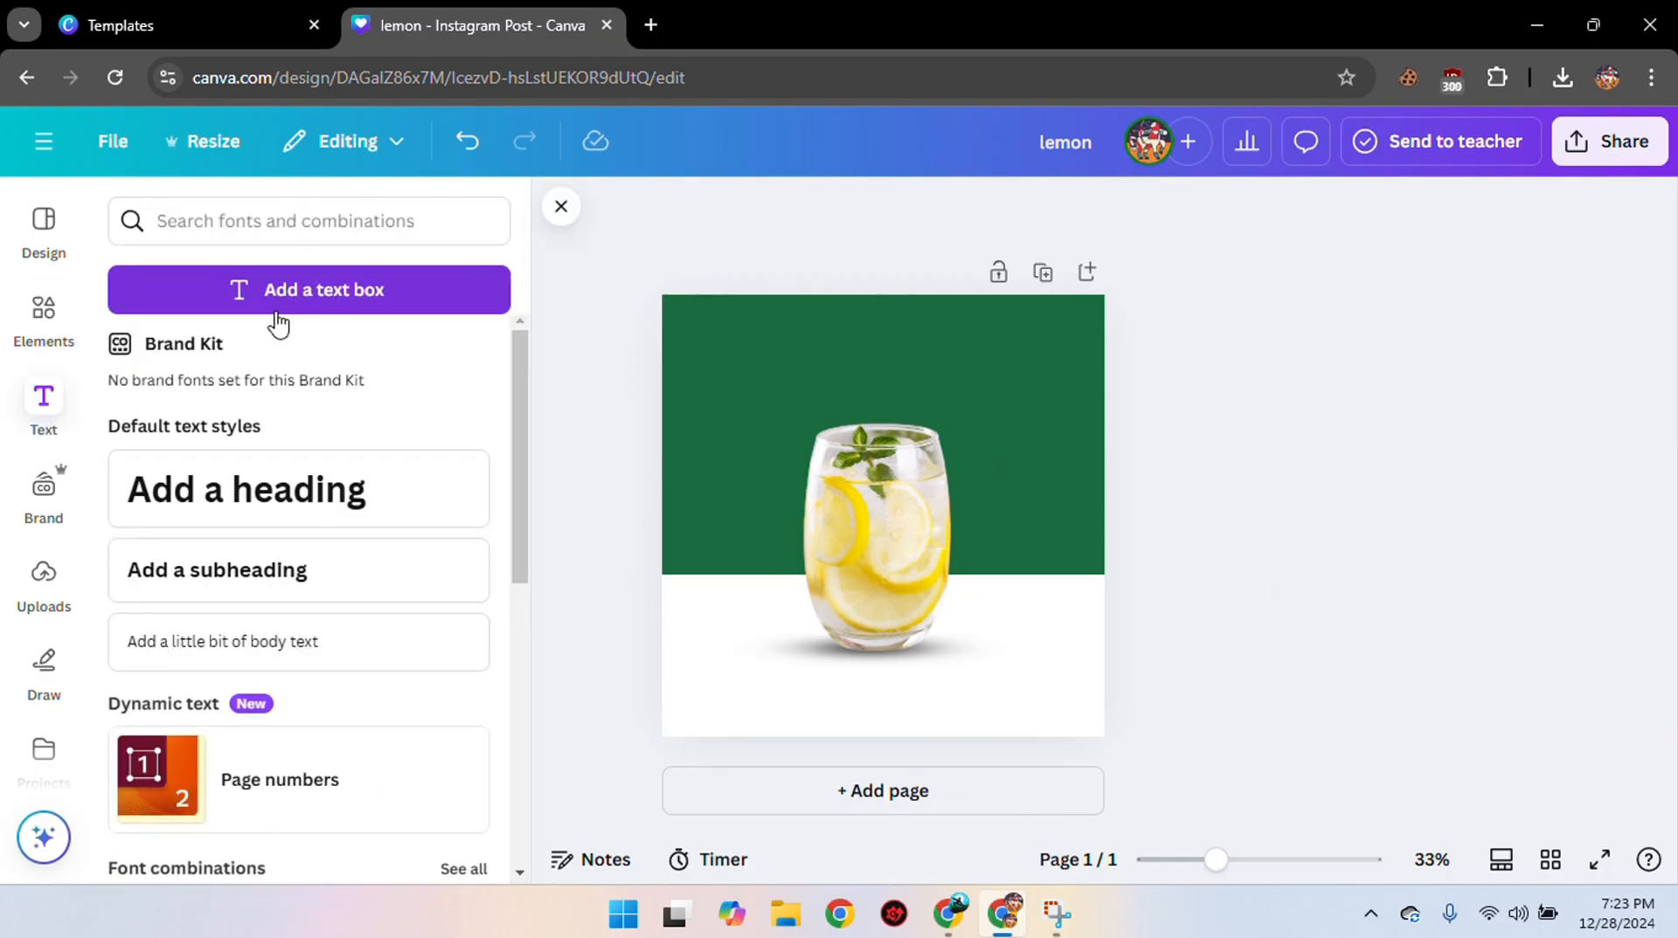
pyautogui.click(307, 502)
pyautogui.press('BackSpace')
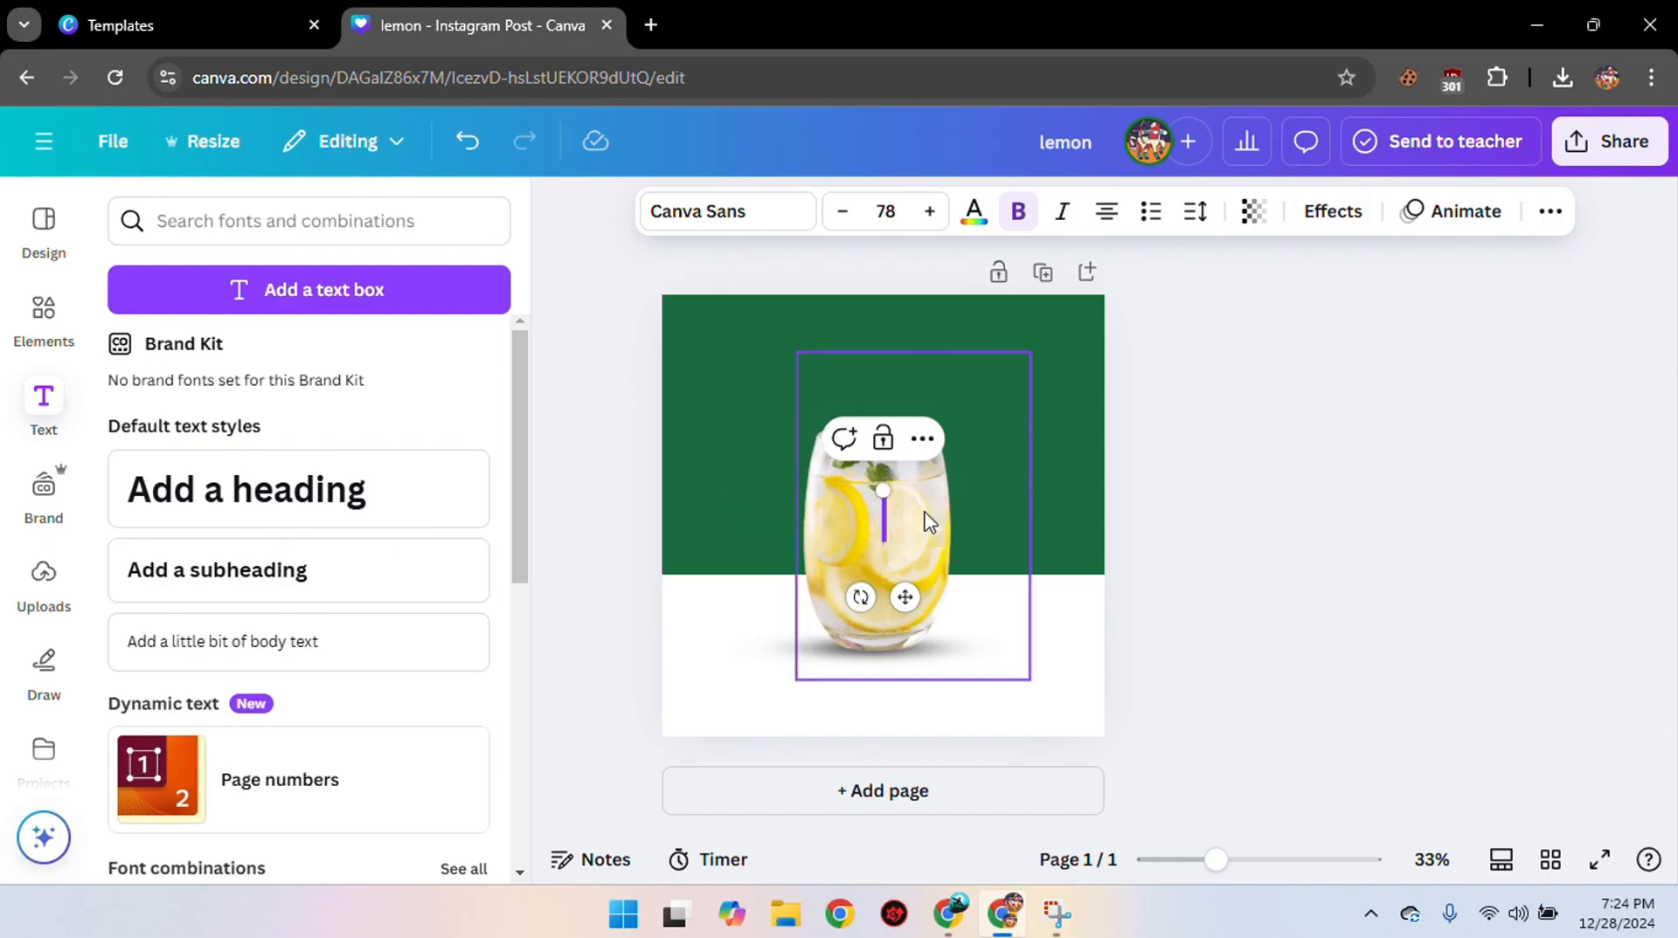
pyautogui.write('Lemon')
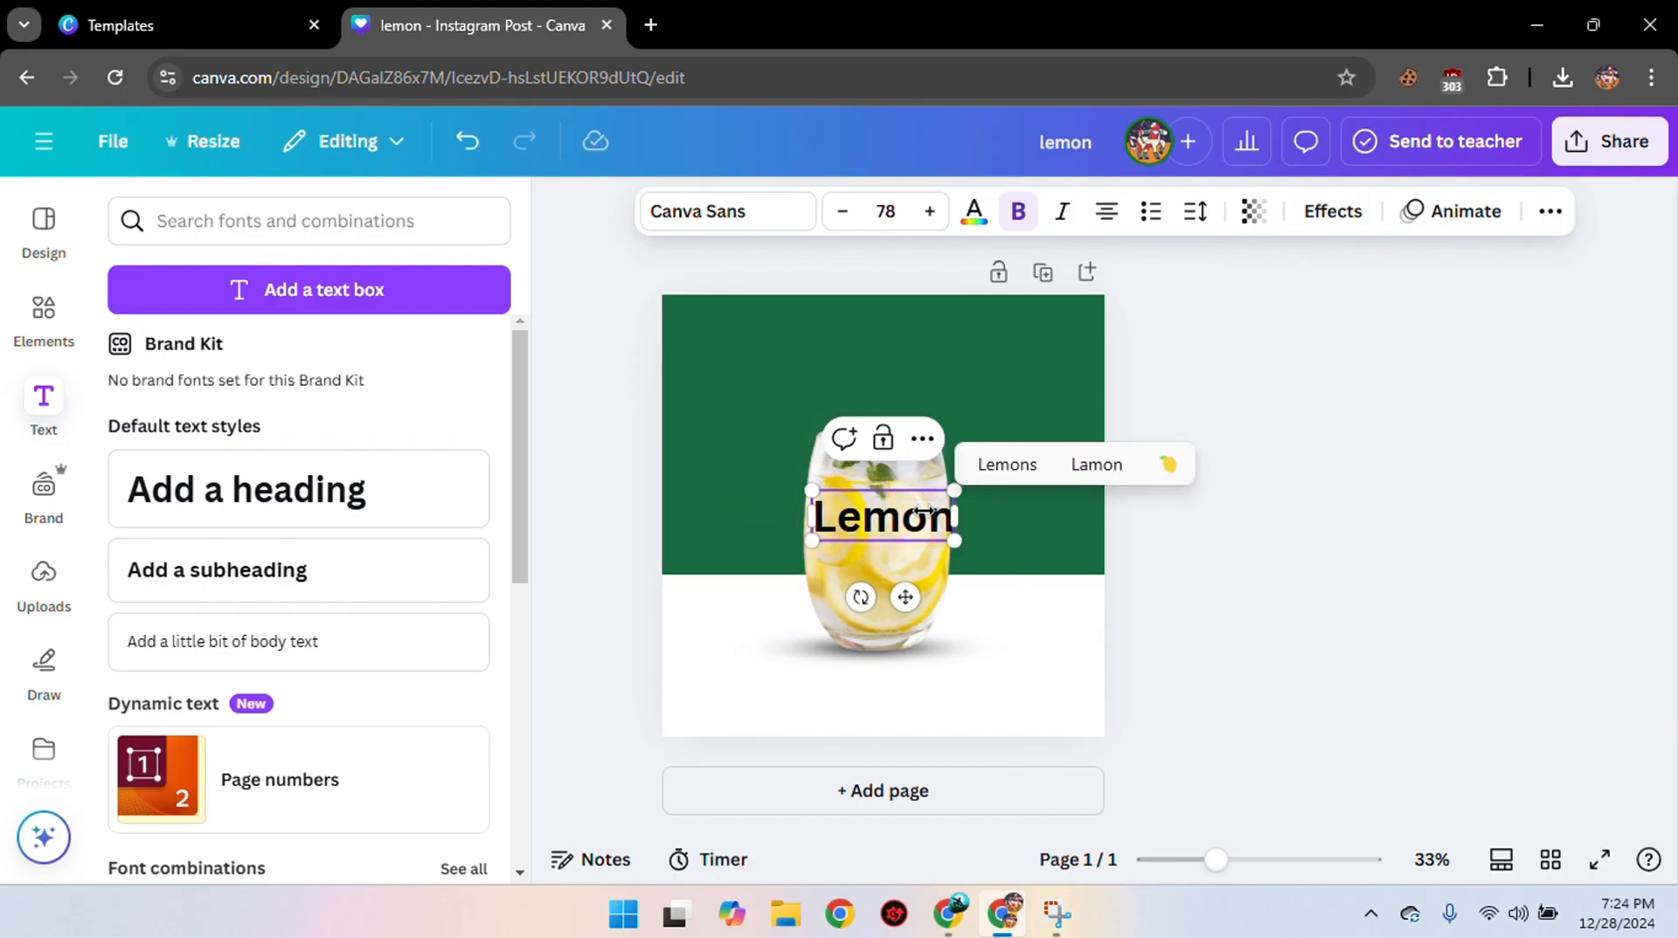
# Try recently used fonts such as Sunborn and Futura Black on the heading, and settle on Oilvare Base.
pyautogui.click(745, 212)
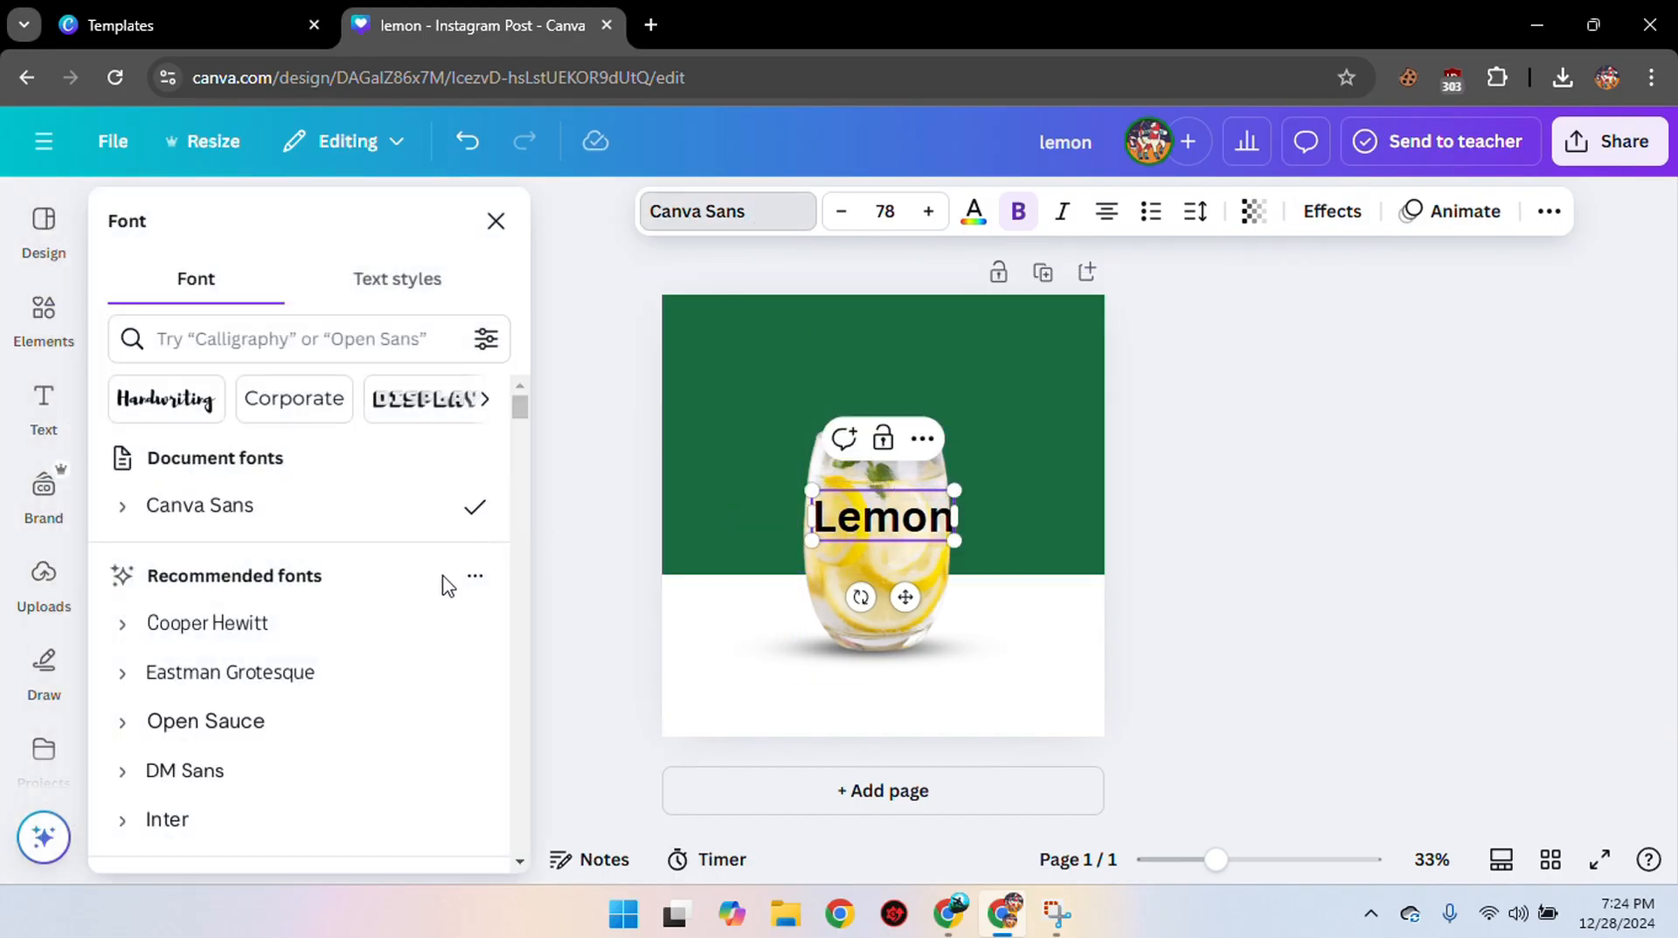
pyautogui.scroll(-3, 407, 601)
pyautogui.click(372, 577)
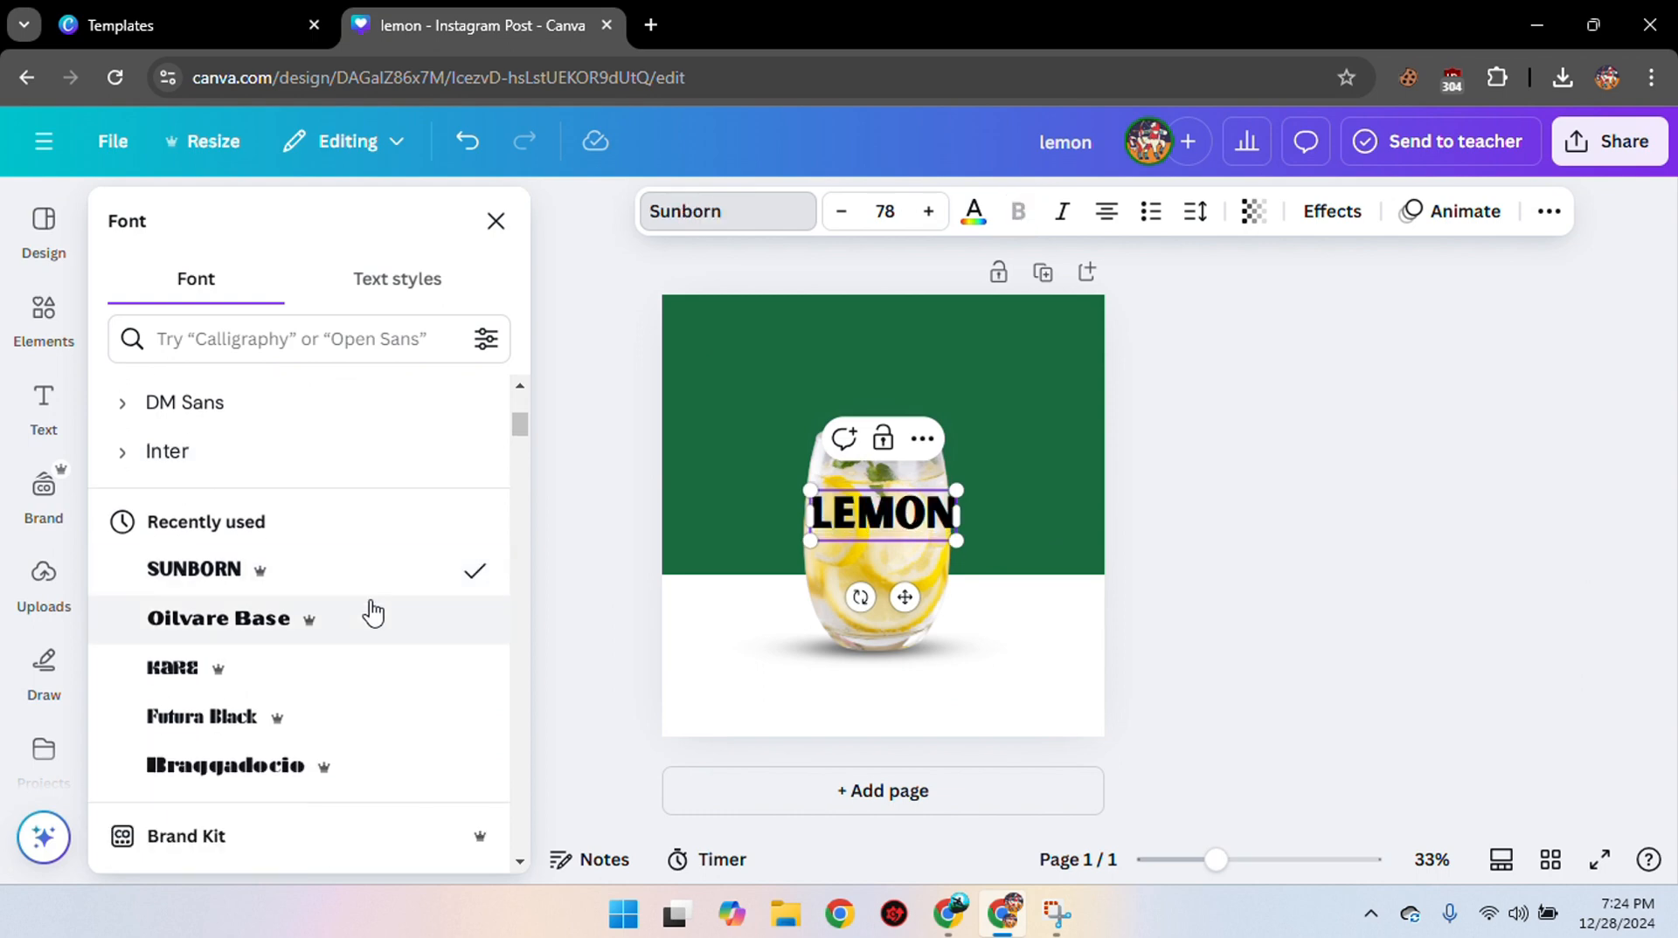
pyautogui.click(358, 631)
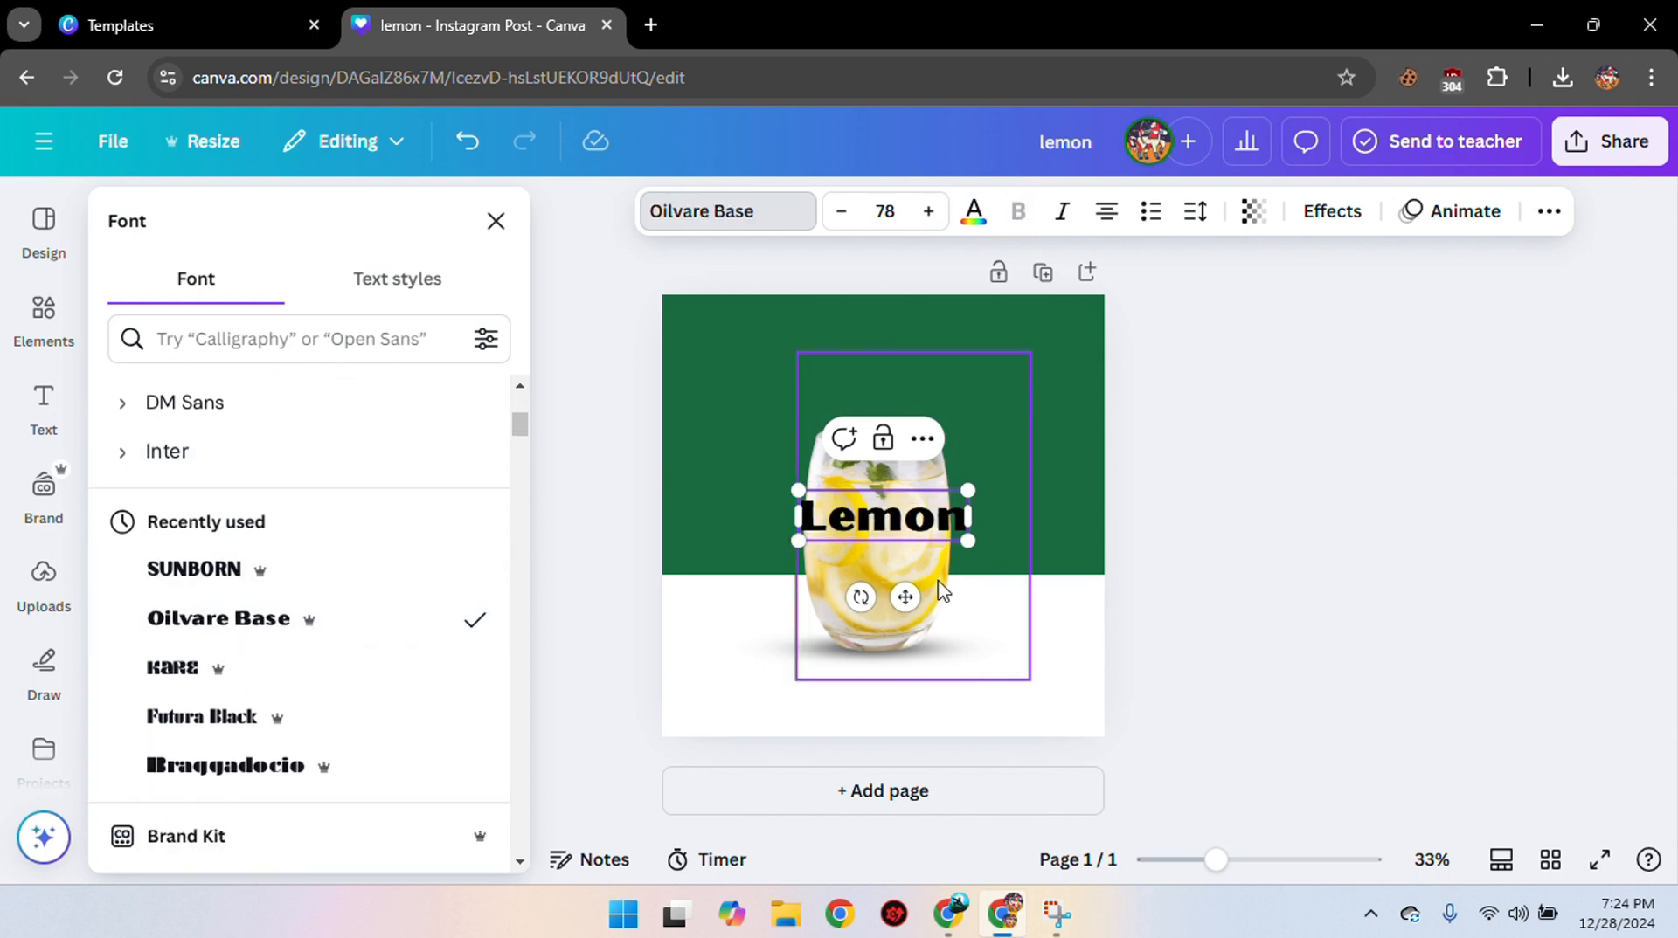
pyautogui.click(297, 688)
pyautogui.click(341, 718)
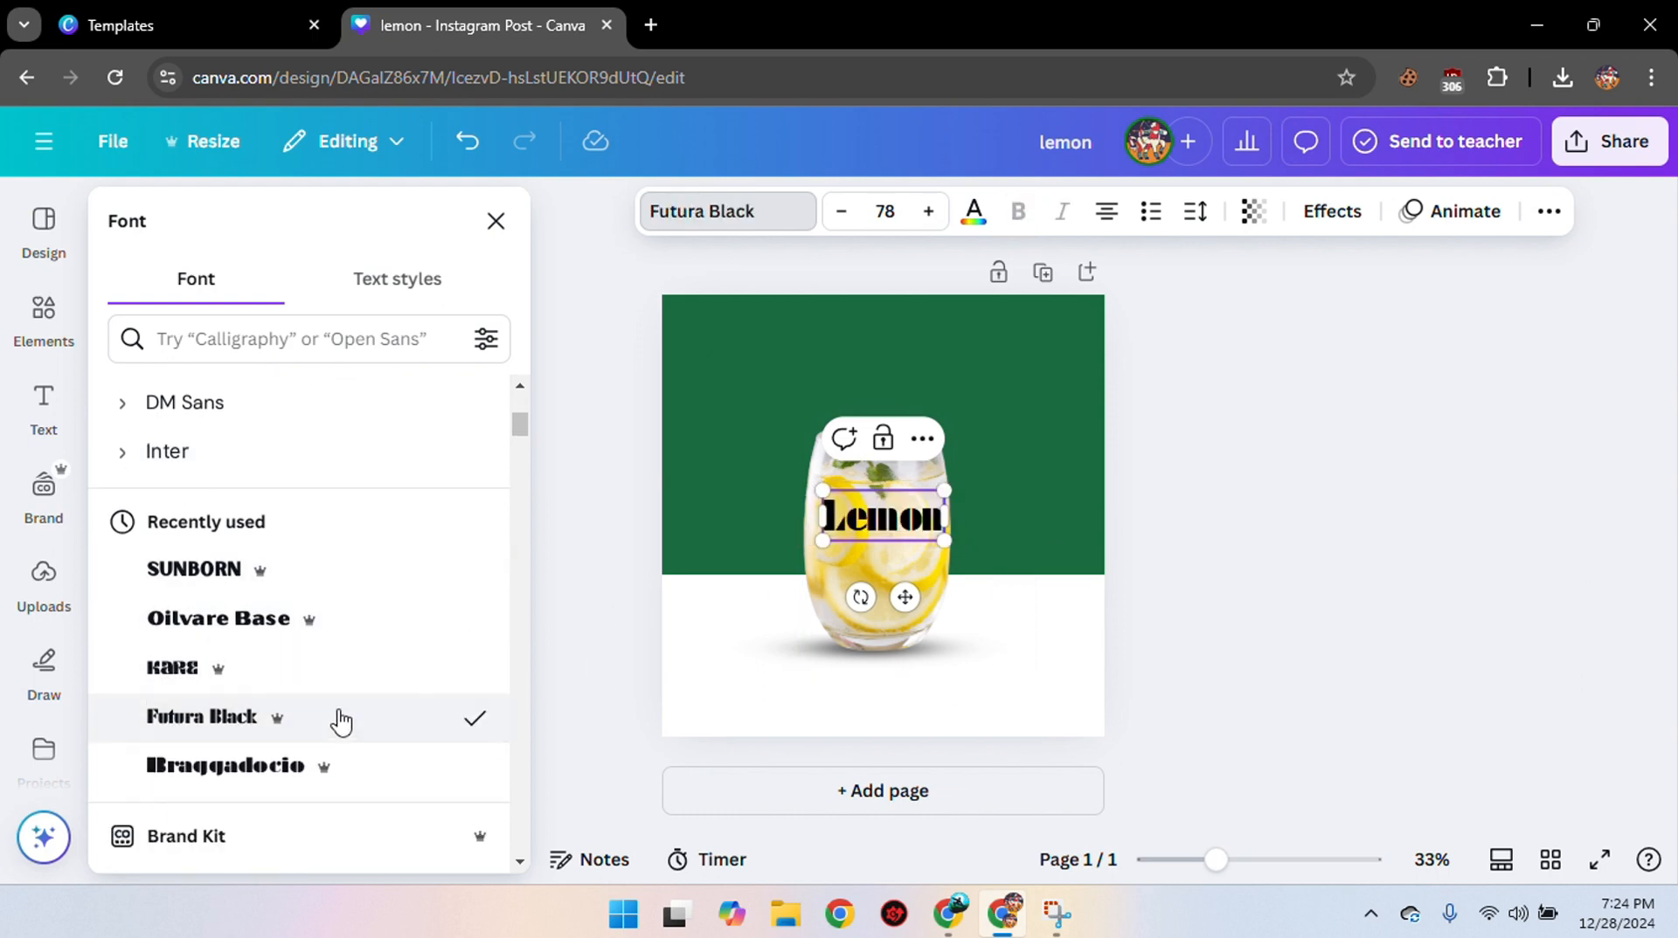
pyautogui.click(361, 629)
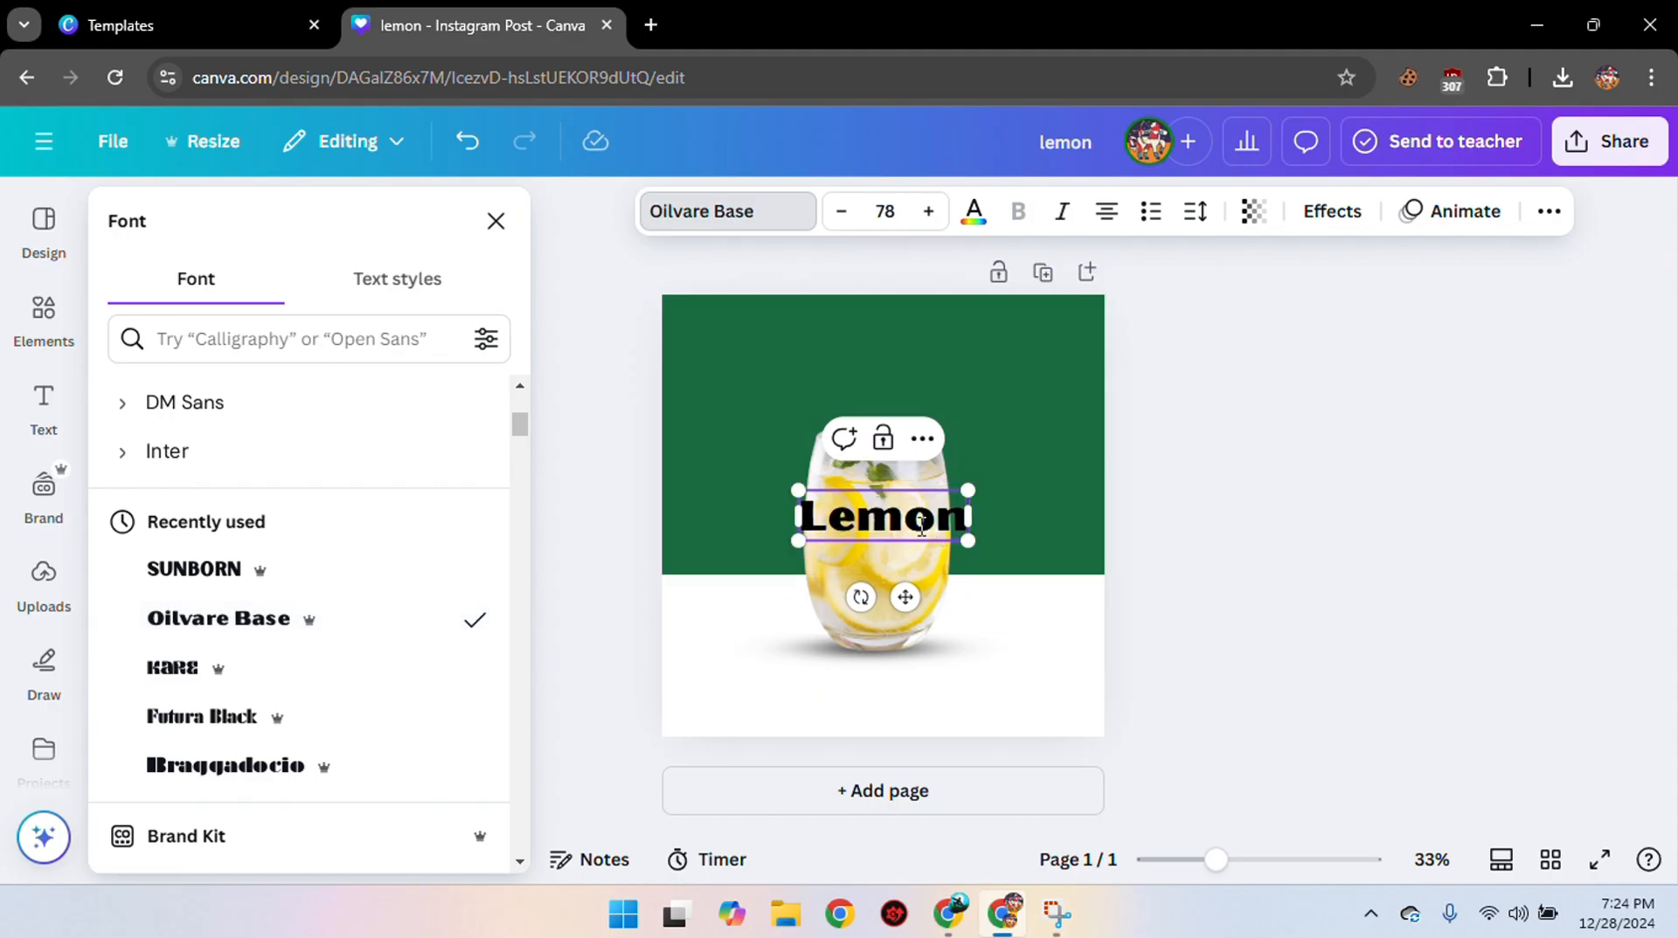
# Move the "Lemon" heading to the upper-left corner of the green area.
pyautogui.click(1125, 572)
pyautogui.click(891, 517)
pyautogui.moveTo(906, 598); pyautogui.dragTo(794, 438)
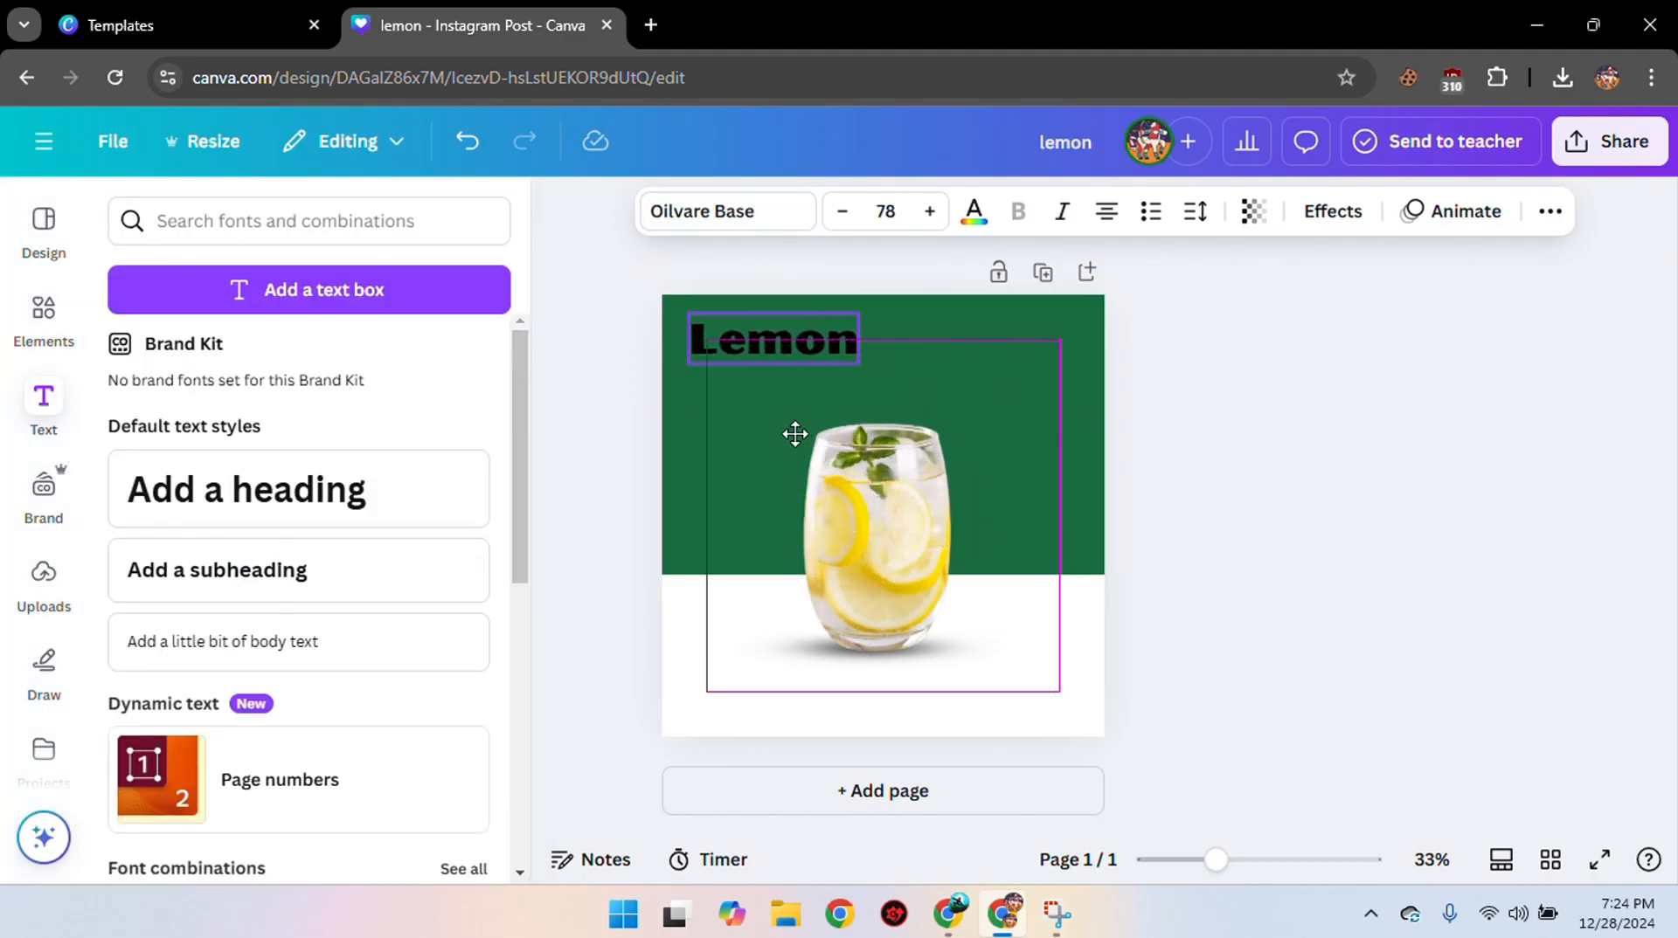
# Colour the "Lemon" heading white and reduce its font size to 70.
pyautogui.click(973, 211)
pyautogui.click(266, 406)
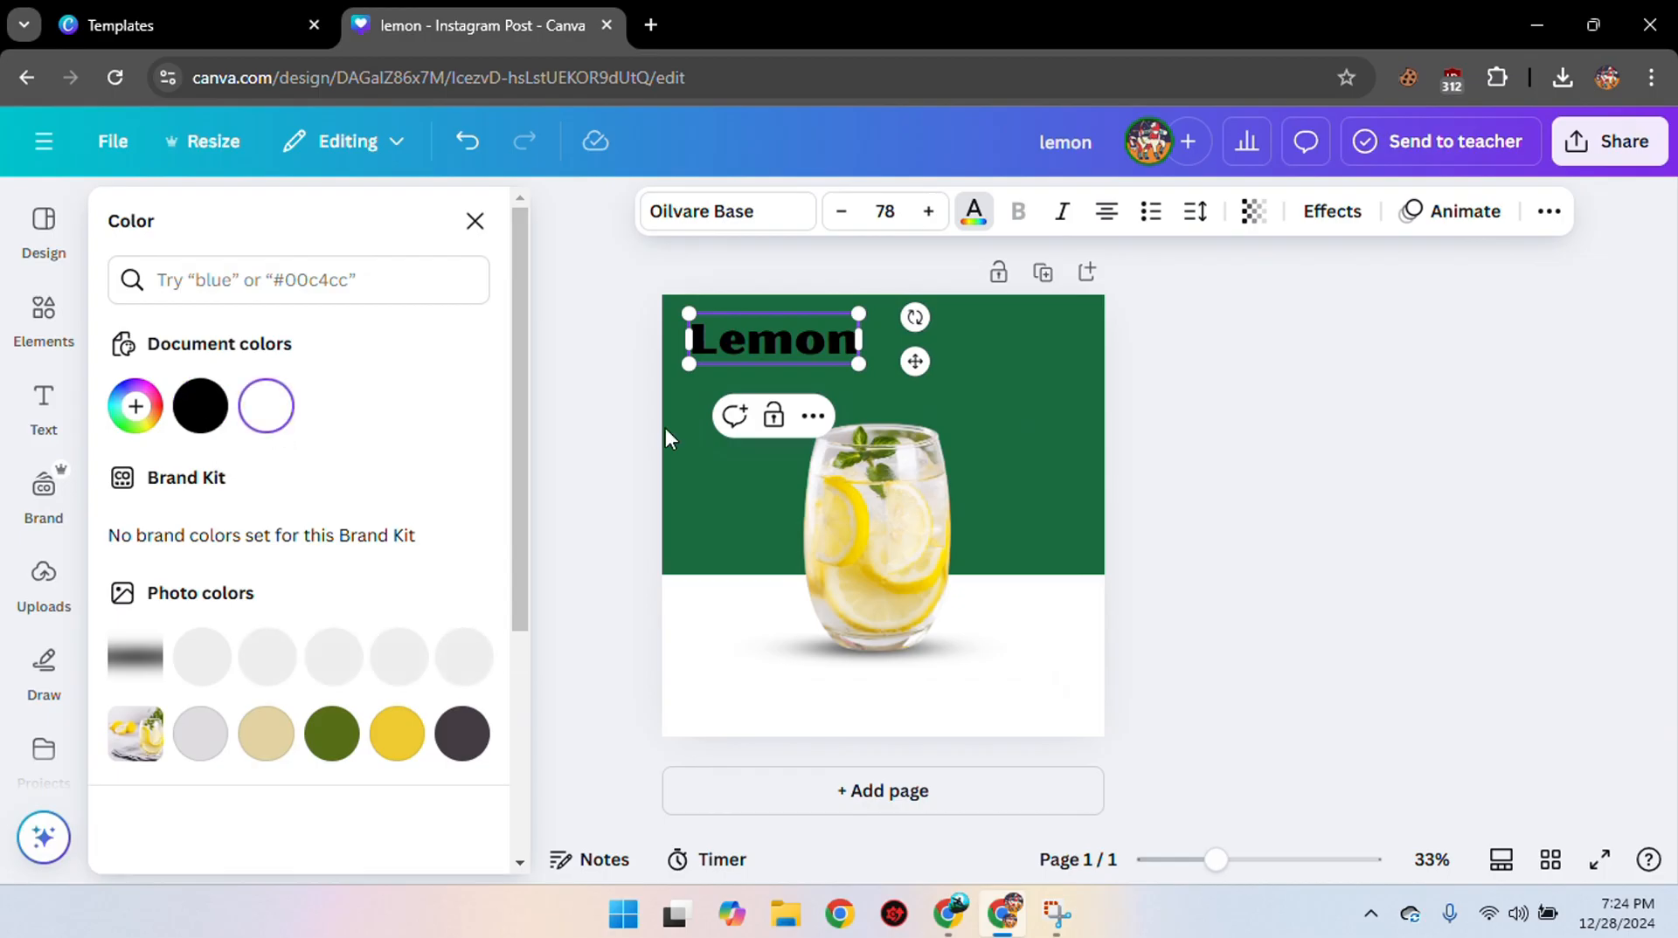
pyautogui.click(306, 831)
pyautogui.click(1408, 559)
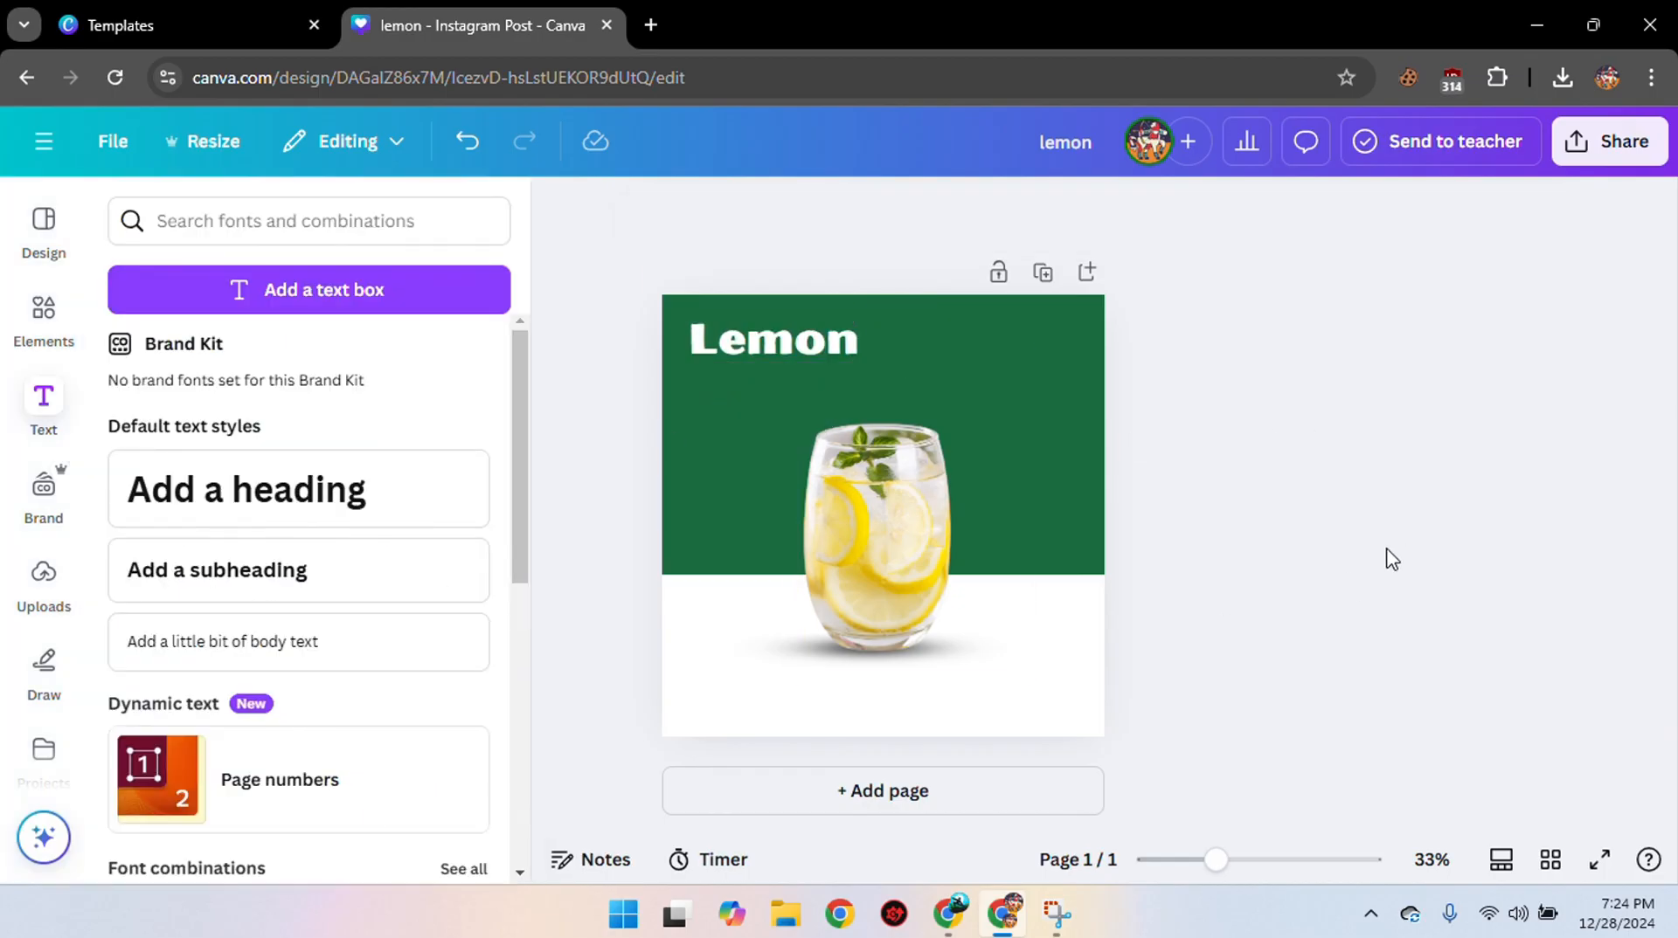
pyautogui.click(811, 355)
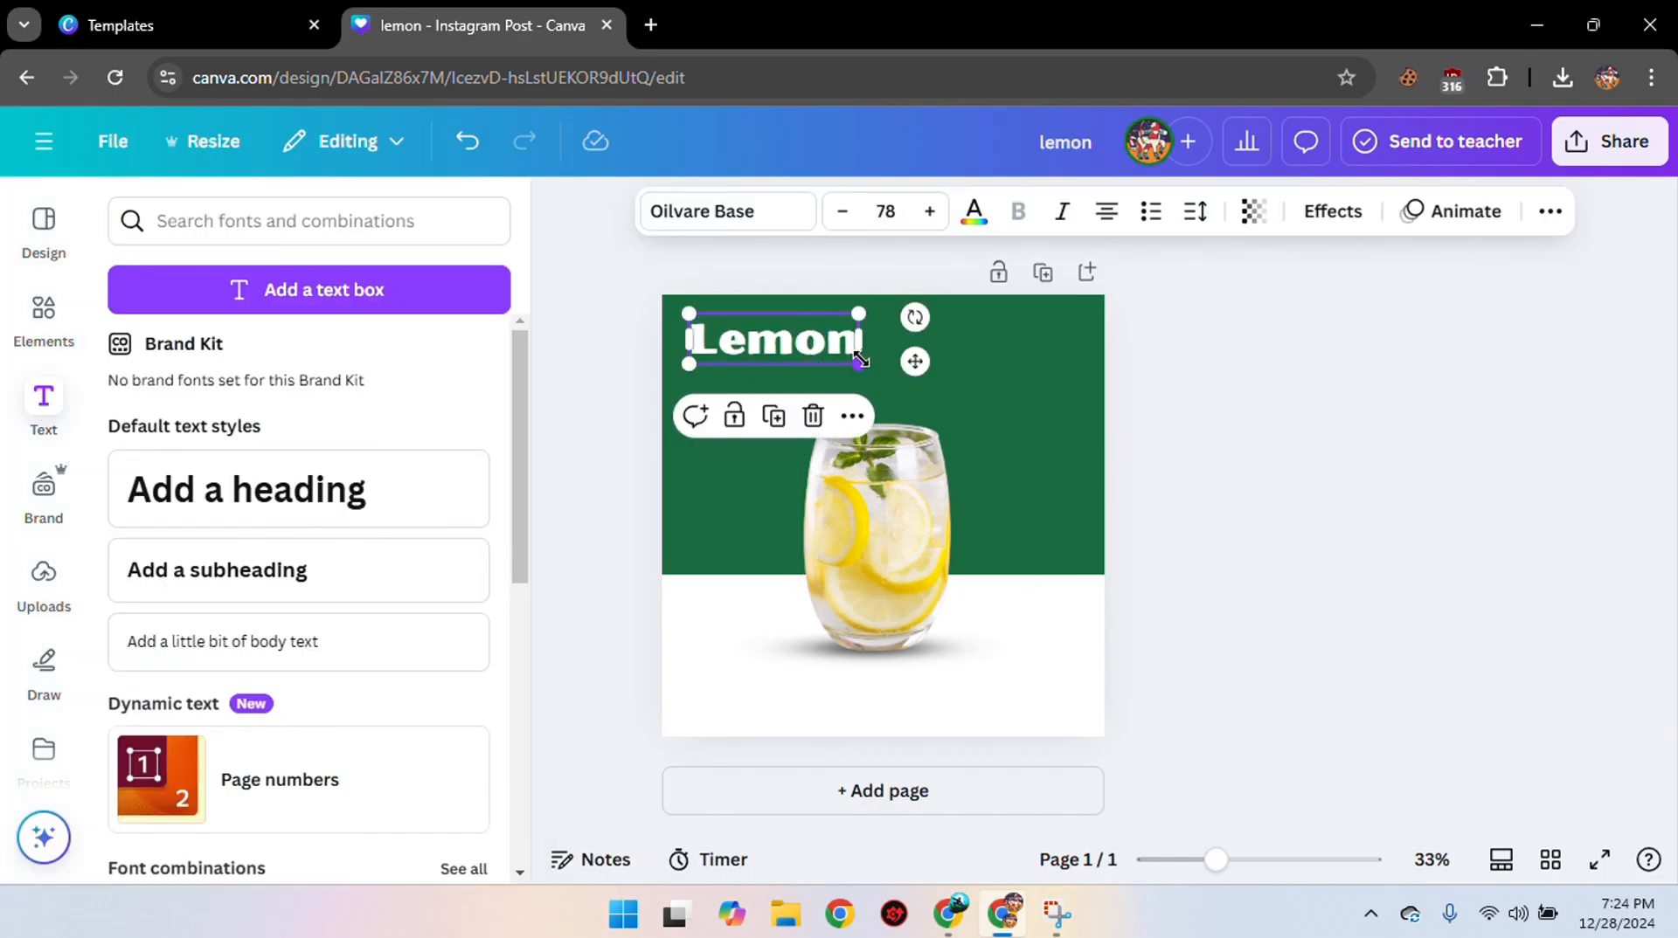
pyautogui.moveTo(860, 363); pyautogui.dragTo(779, 330)
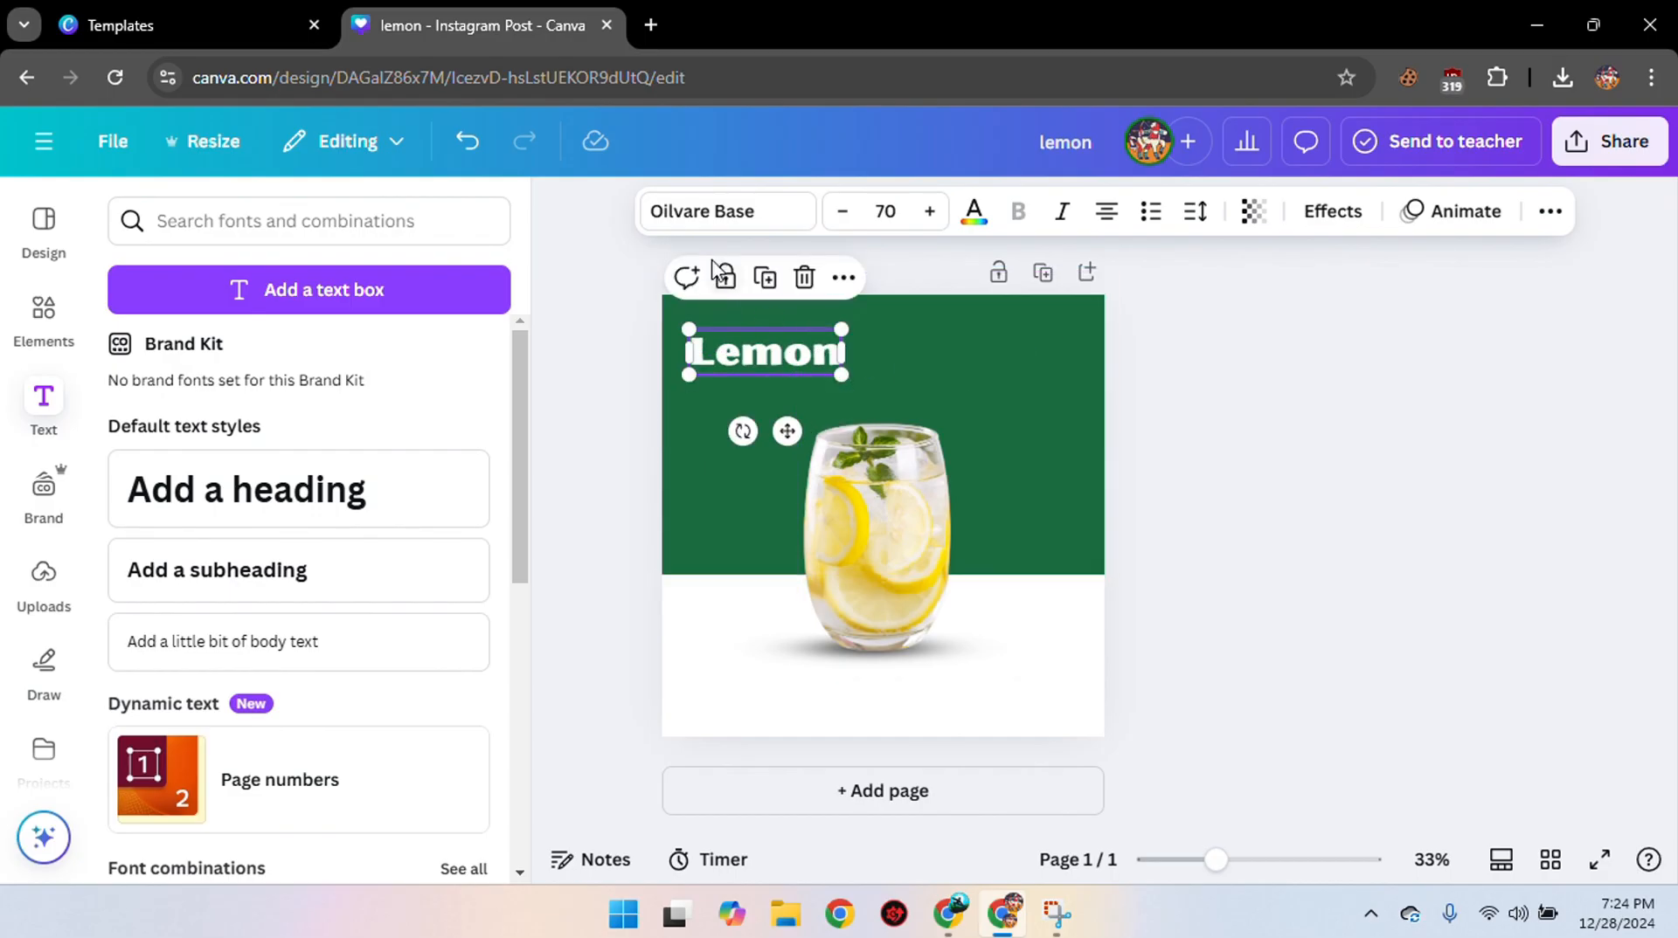
# Duplicate the "Lemon" heading slightly below the original and change the copy's text to "Mint Juice".
pyautogui.moveTo(786, 355); pyautogui.dragTo(793, 384)
pyautogui.doubleClick(795, 382)
pyautogui.press('BackSpace')
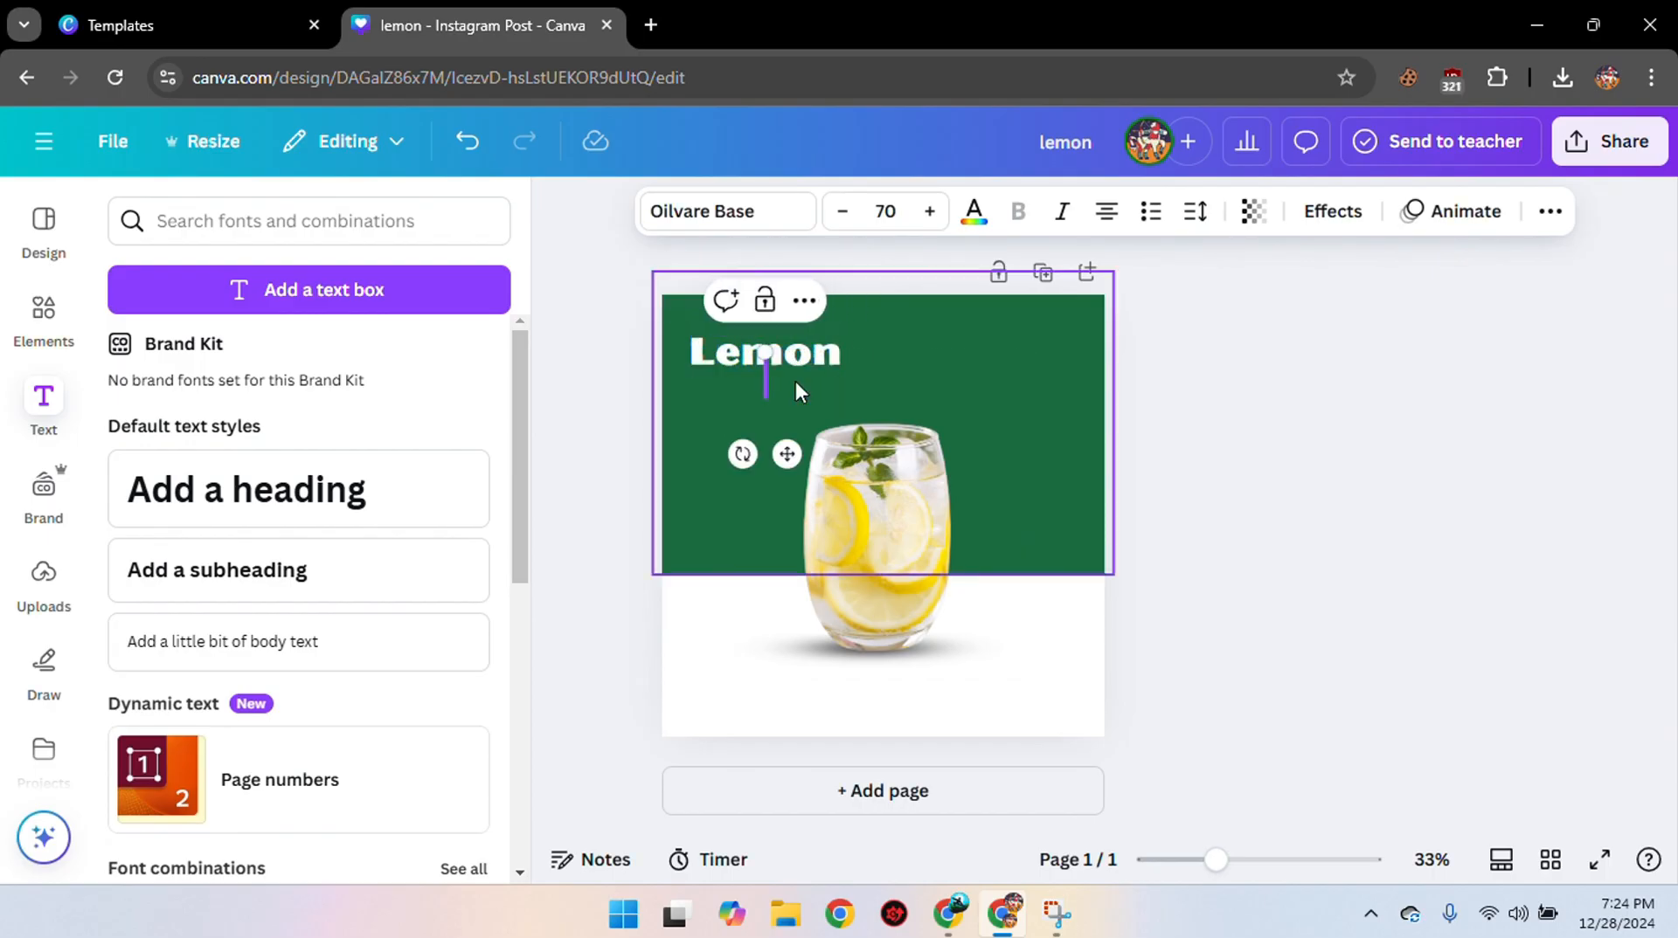
pyautogui.write('Mint')
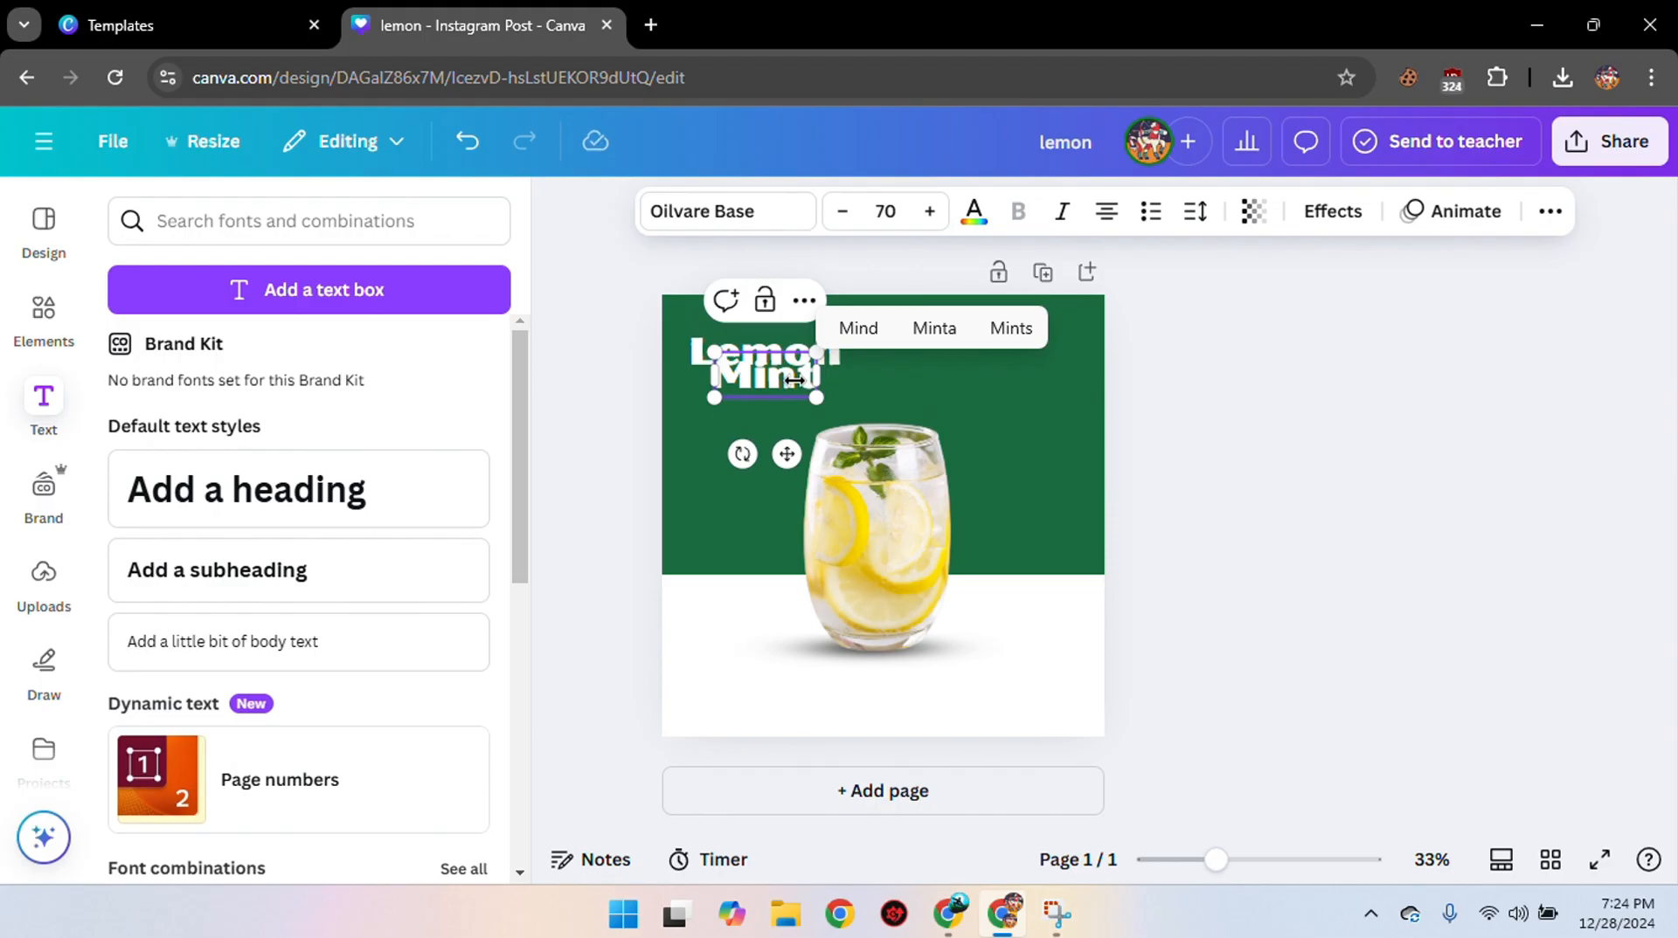
pyautogui.write(' Juice')
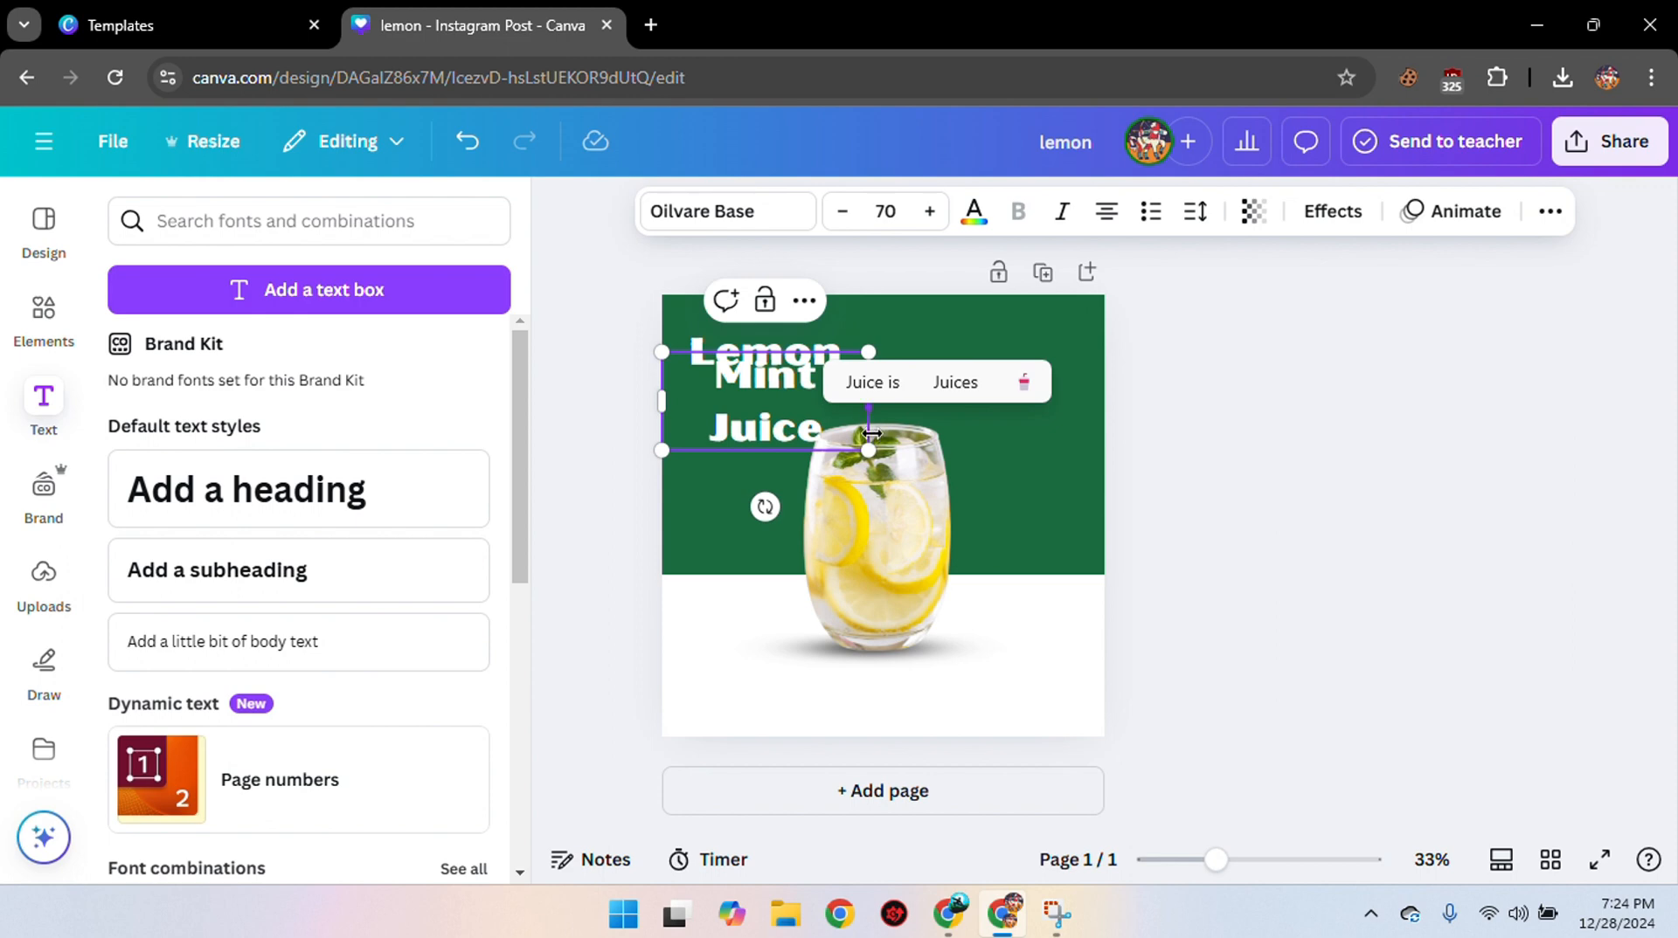
# Shrink "Mint Juice" to a single line narrower than "Lemon" and place it directly beneath, aligned with that word's right end.
pyautogui.moveTo(874, 427); pyautogui.dragTo(820, 365)
pyautogui.moveTo(762, 439); pyautogui.dragTo(783, 450)
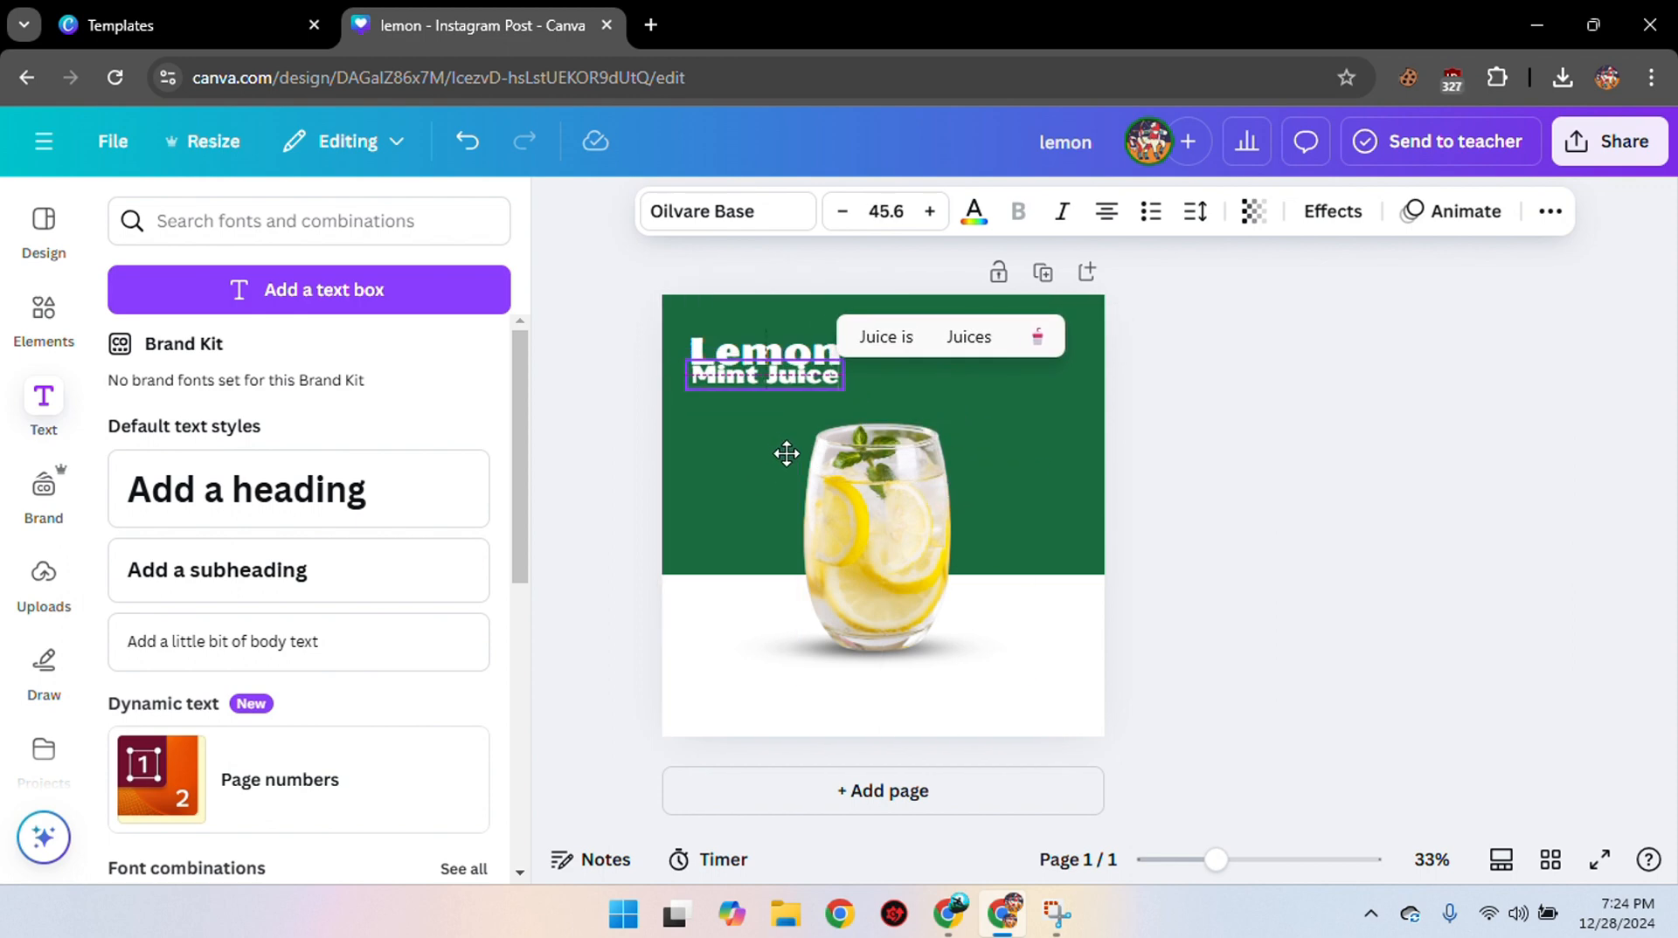
pyautogui.click(1244, 475)
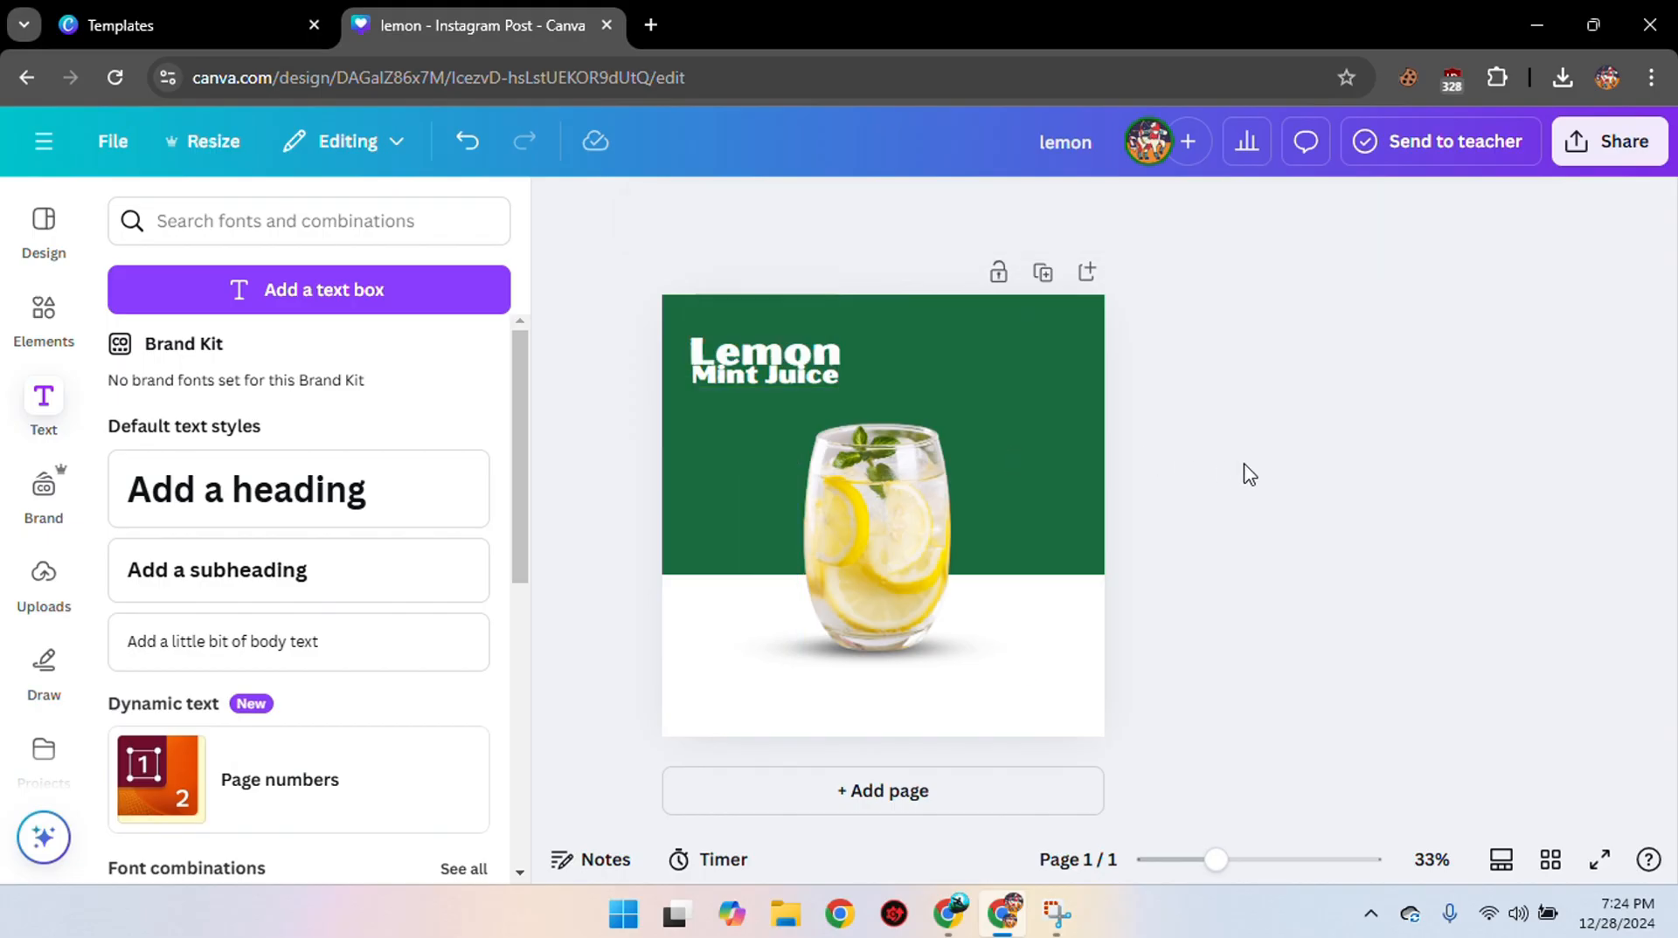
pyautogui.click(799, 381)
pyautogui.click(841, 381)
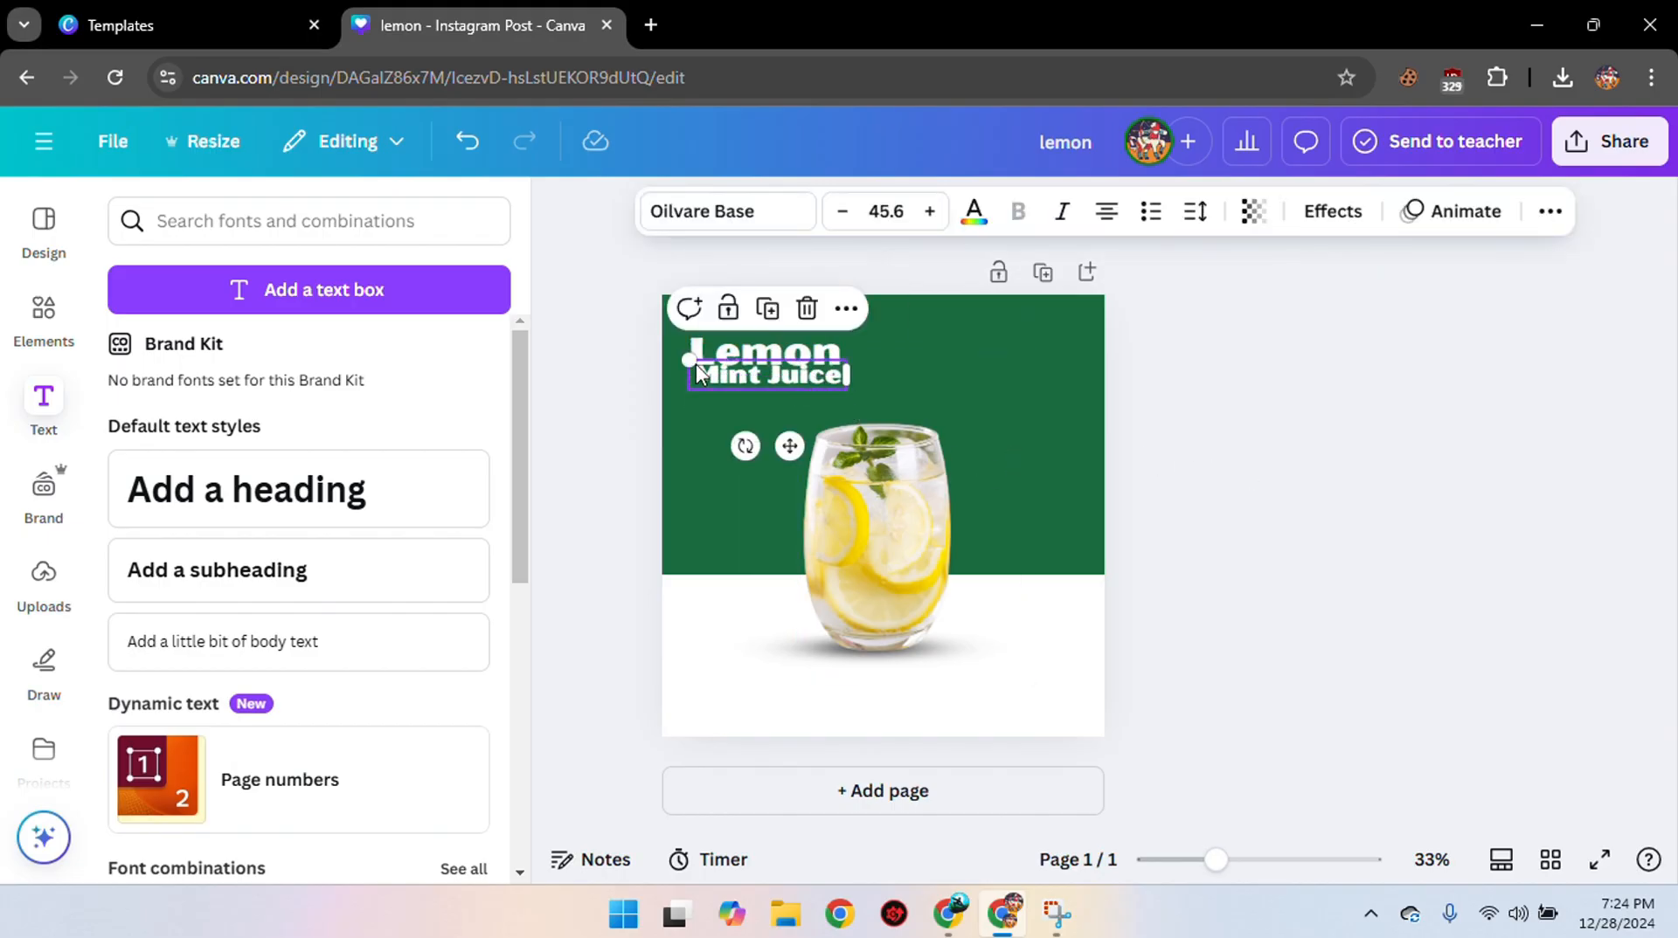
pyautogui.click(1334, 407)
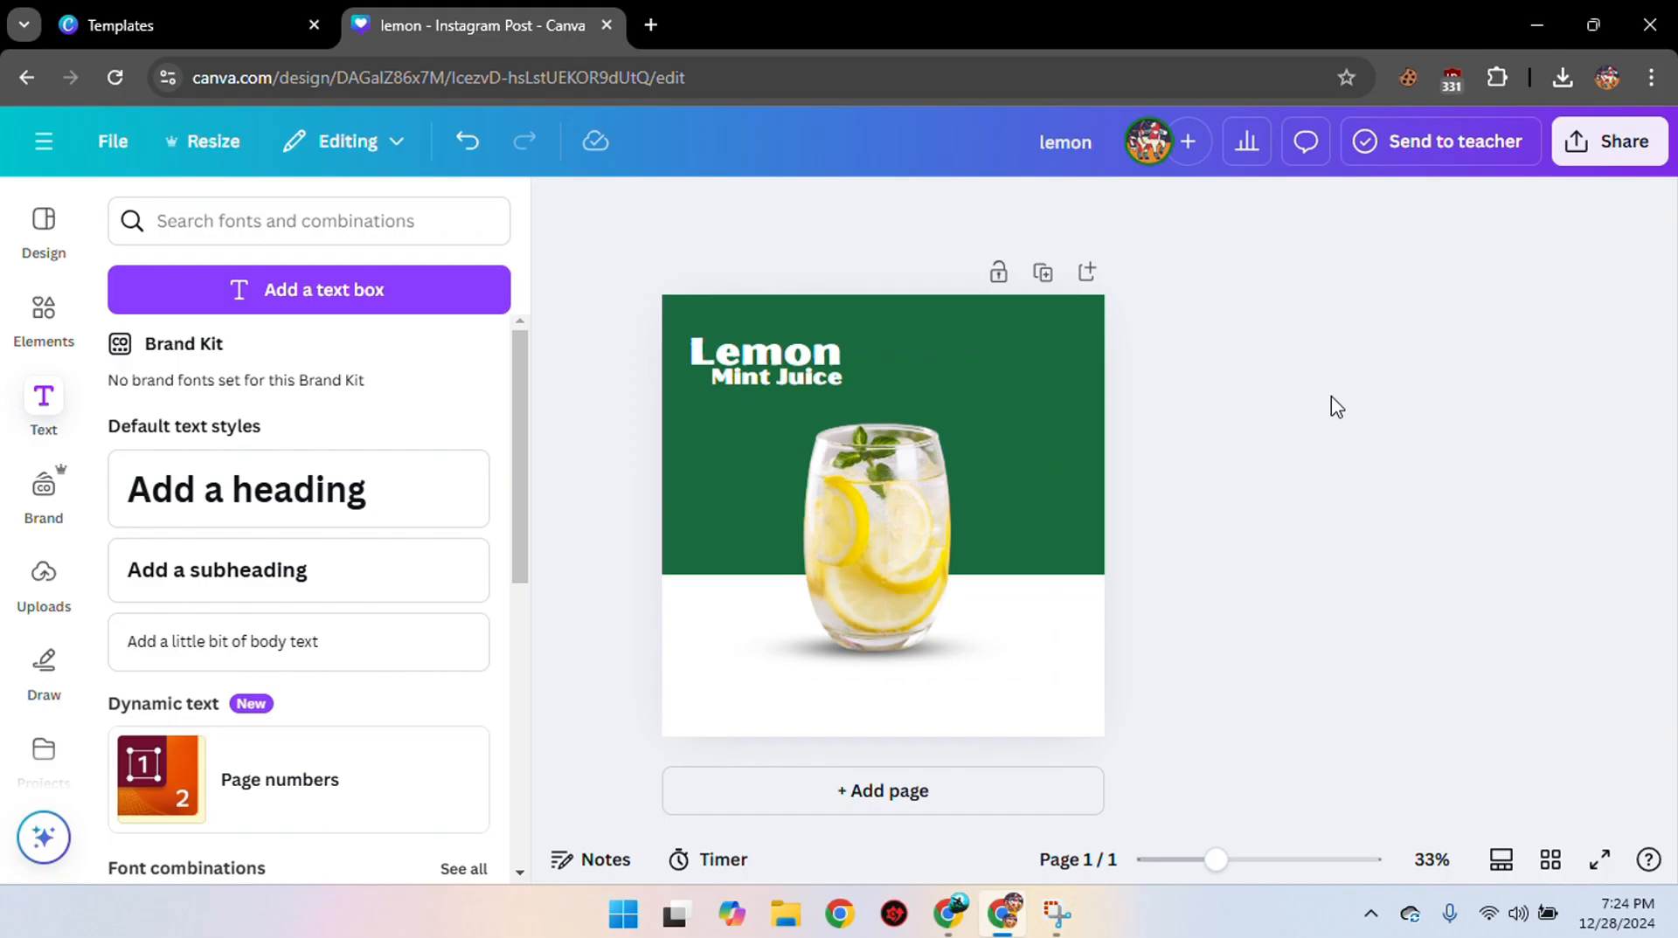
# Nudge the lemon glass cutout slightly to the right.
pyautogui.click(924, 631)
pyautogui.moveTo(923, 631); pyautogui.dragTo(932, 631)
# Search the elements library for "lemon" and look through the graphics for a suitable fruit image.
pyautogui.click(381, 225)
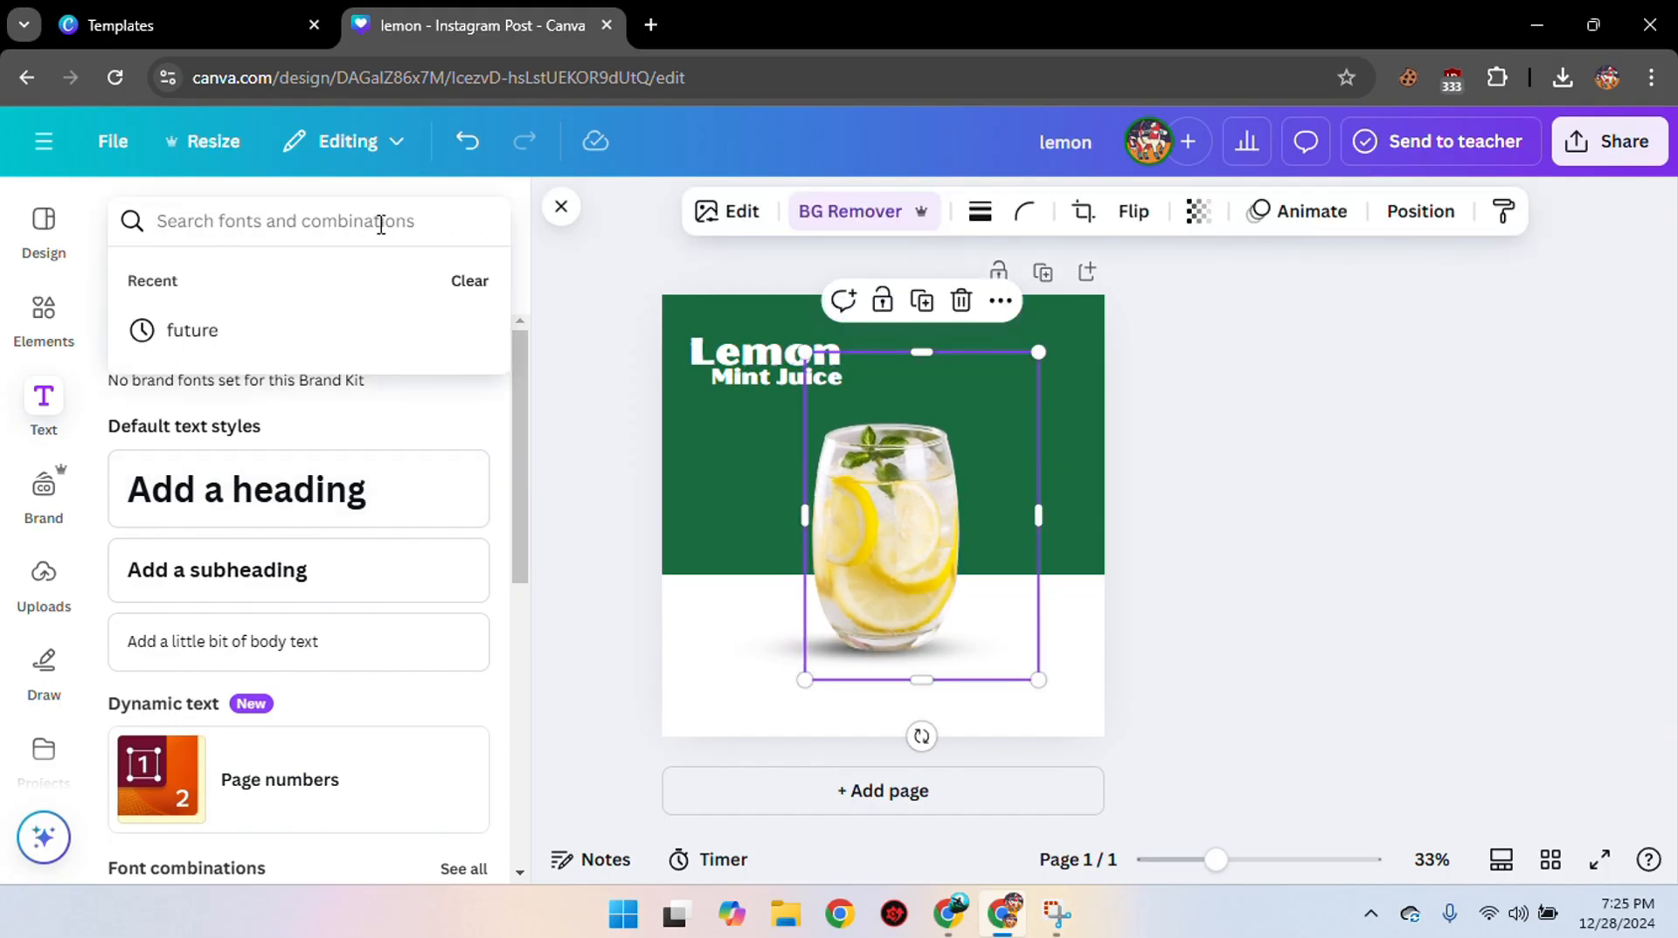
pyautogui.write('lemon')
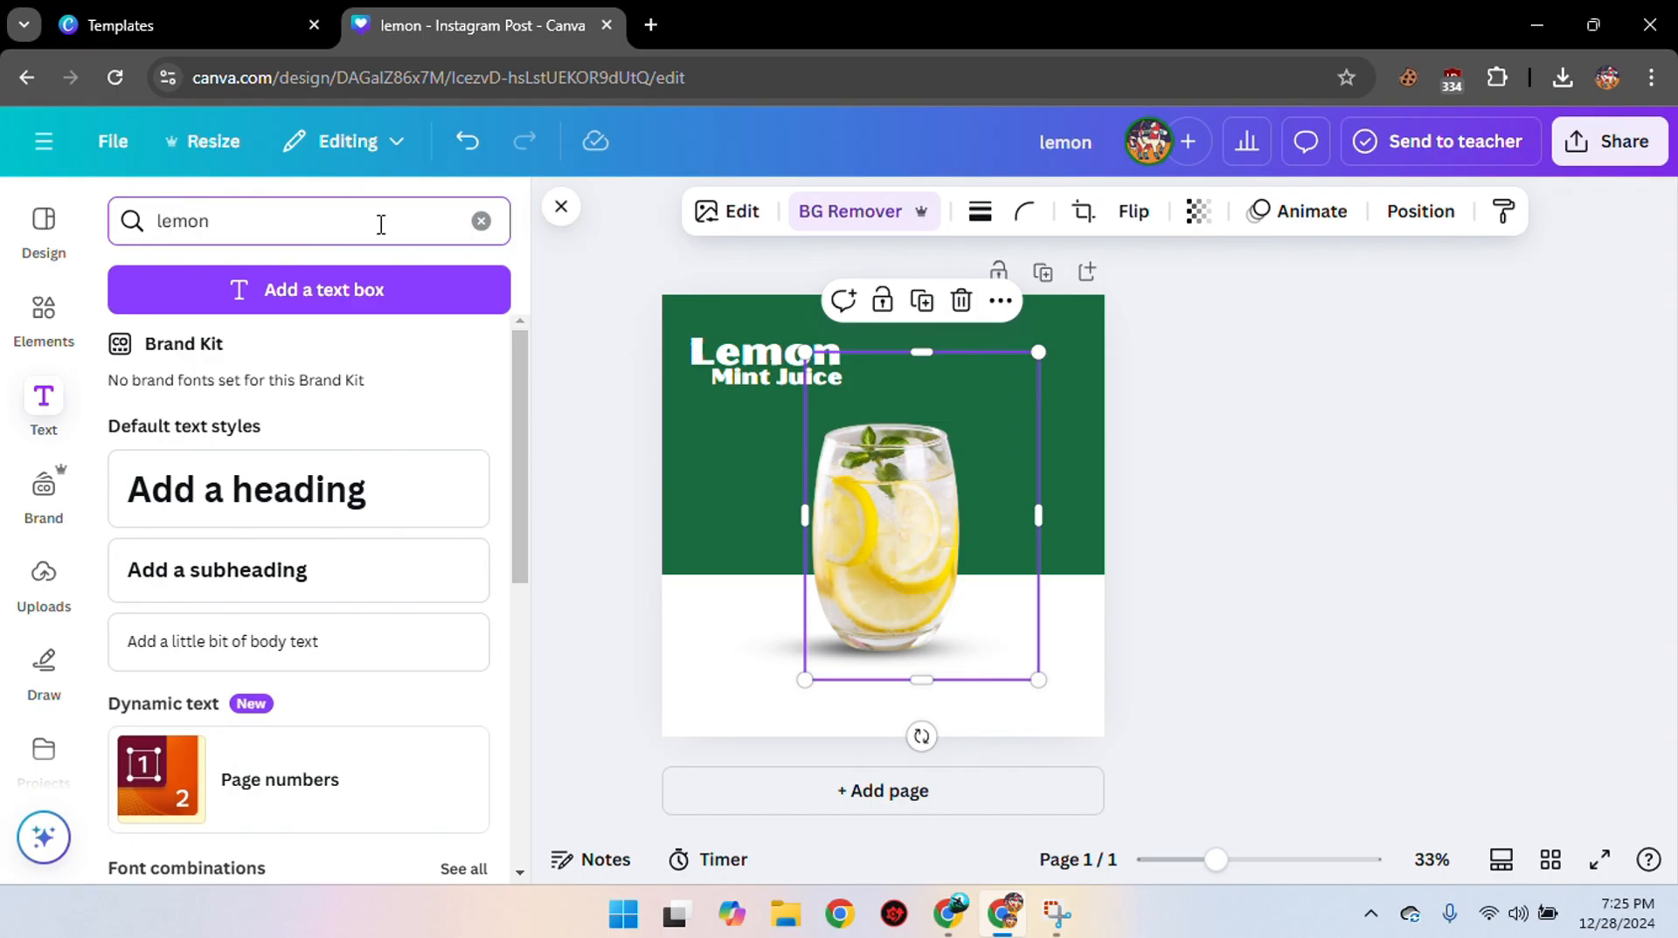
pyautogui.click(33, 309)
pyautogui.click(215, 224)
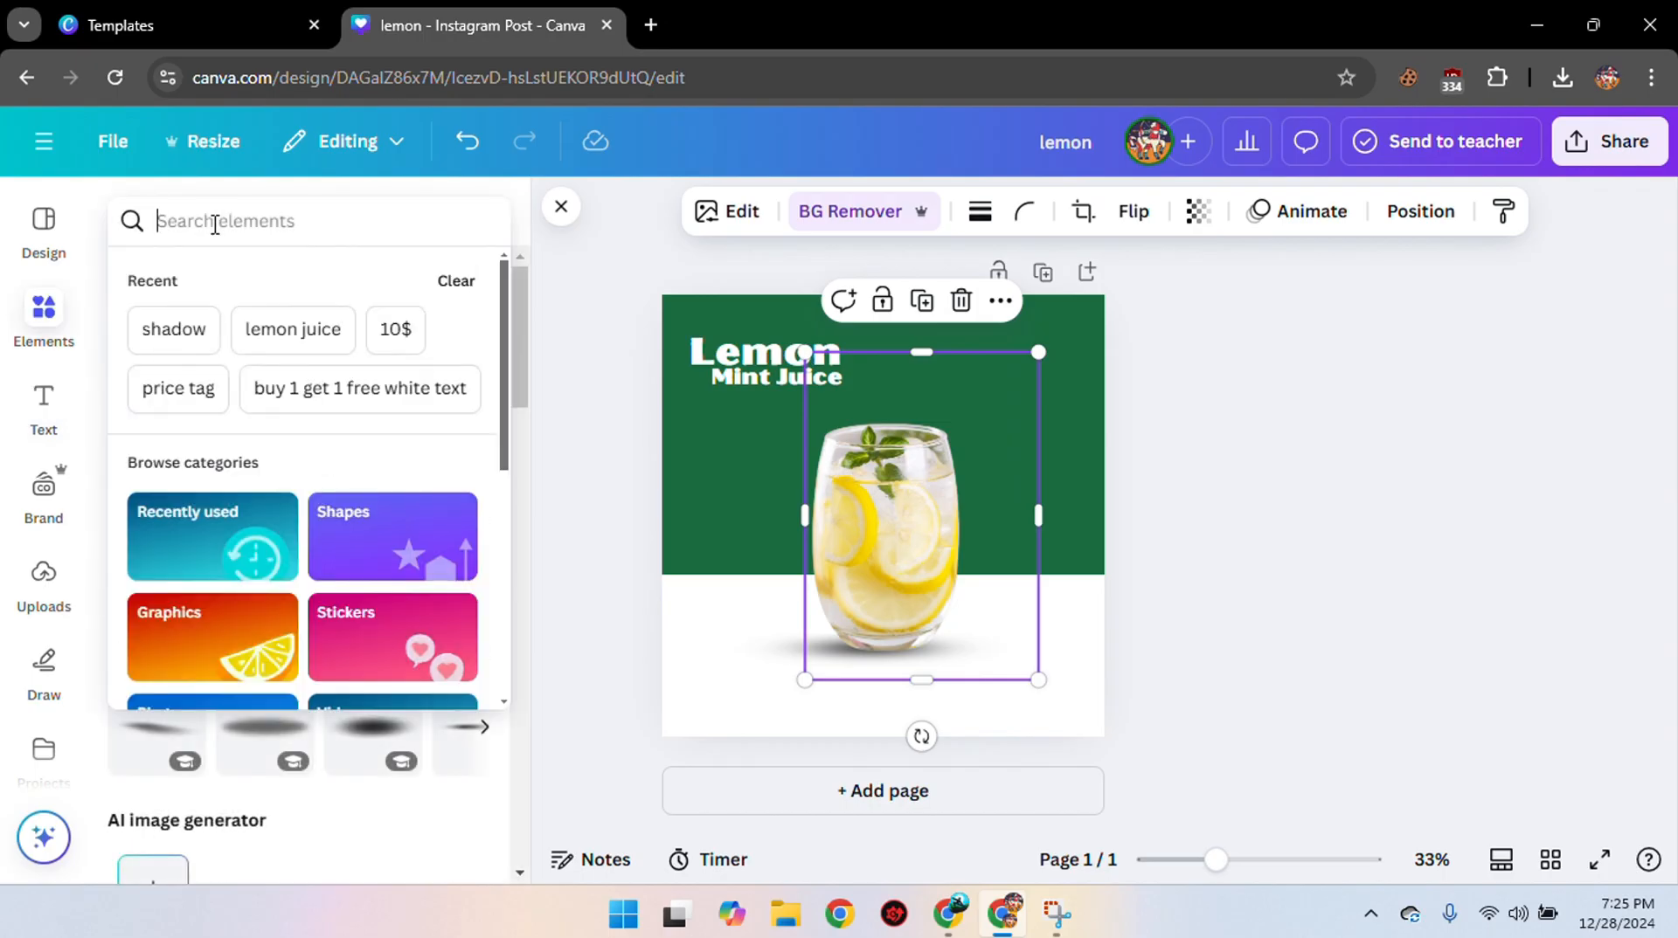
pyautogui.write('lemon')
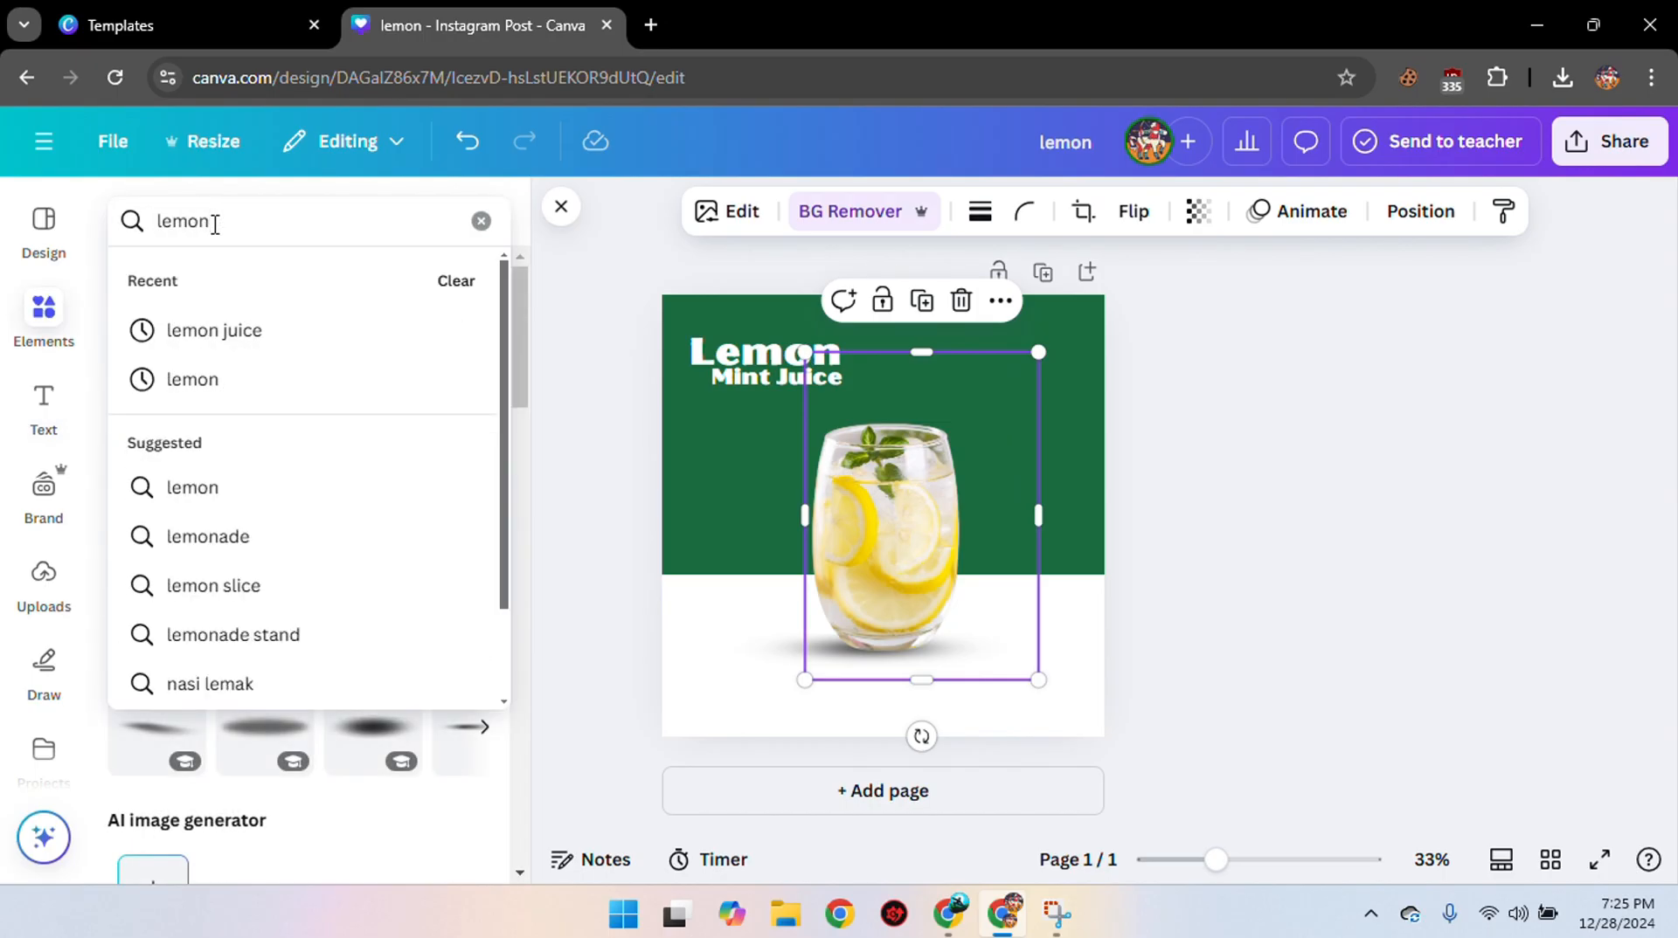
pyautogui.press('Return')
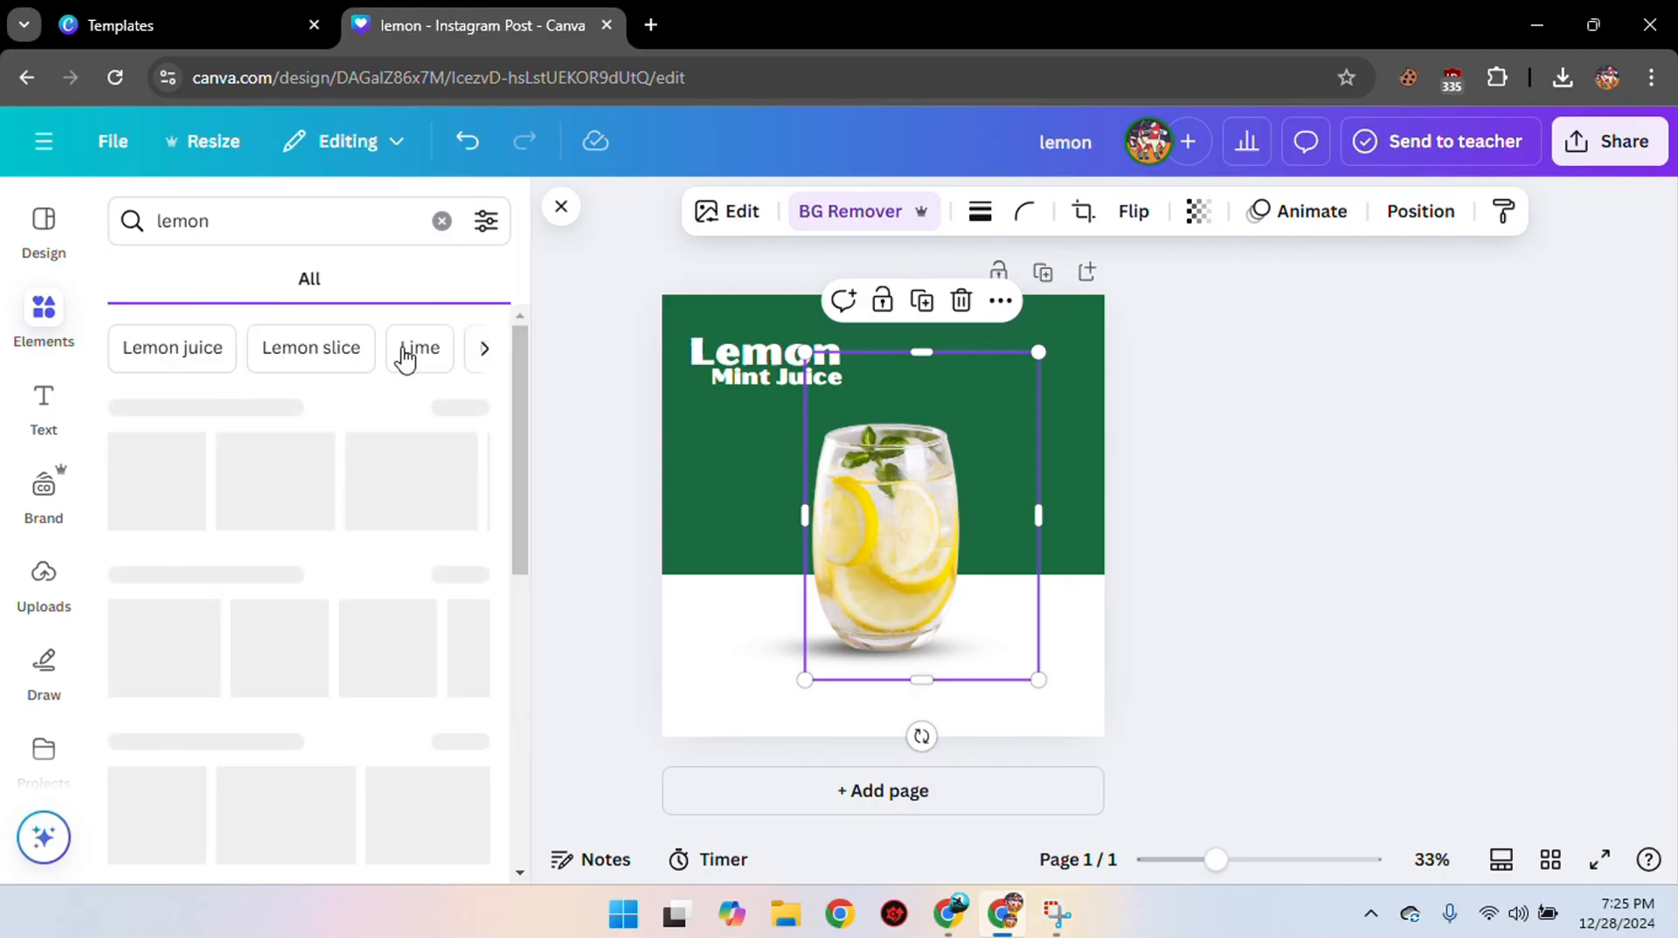
pyautogui.click(448, 417)
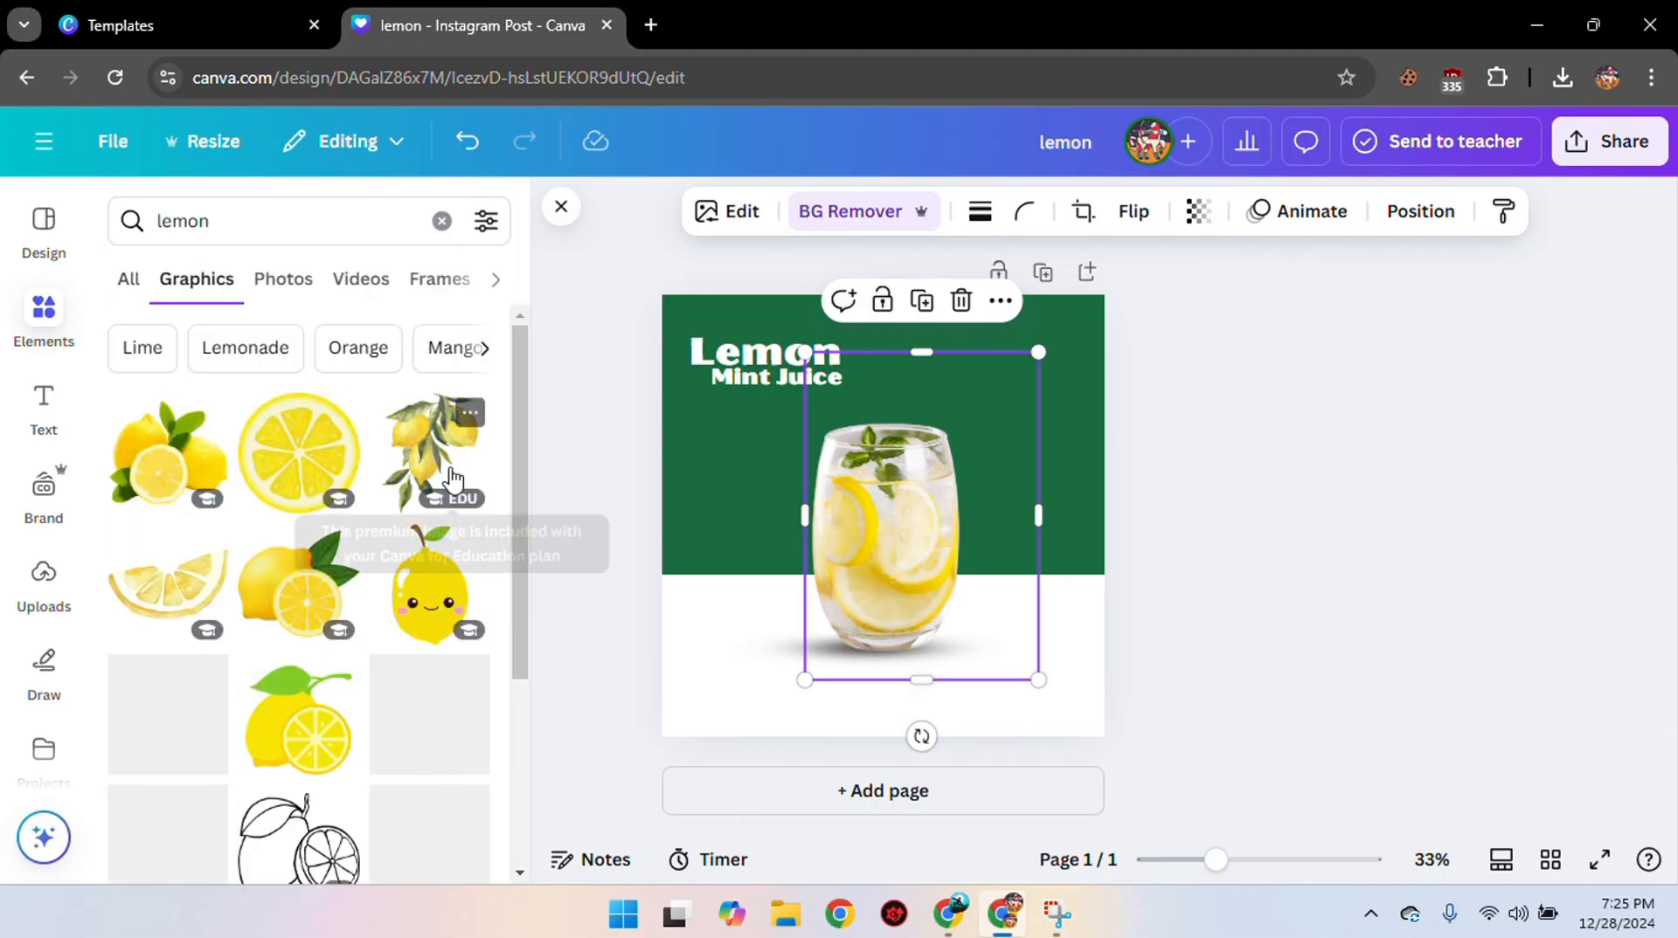
pyautogui.scroll(-5, 428, 454)
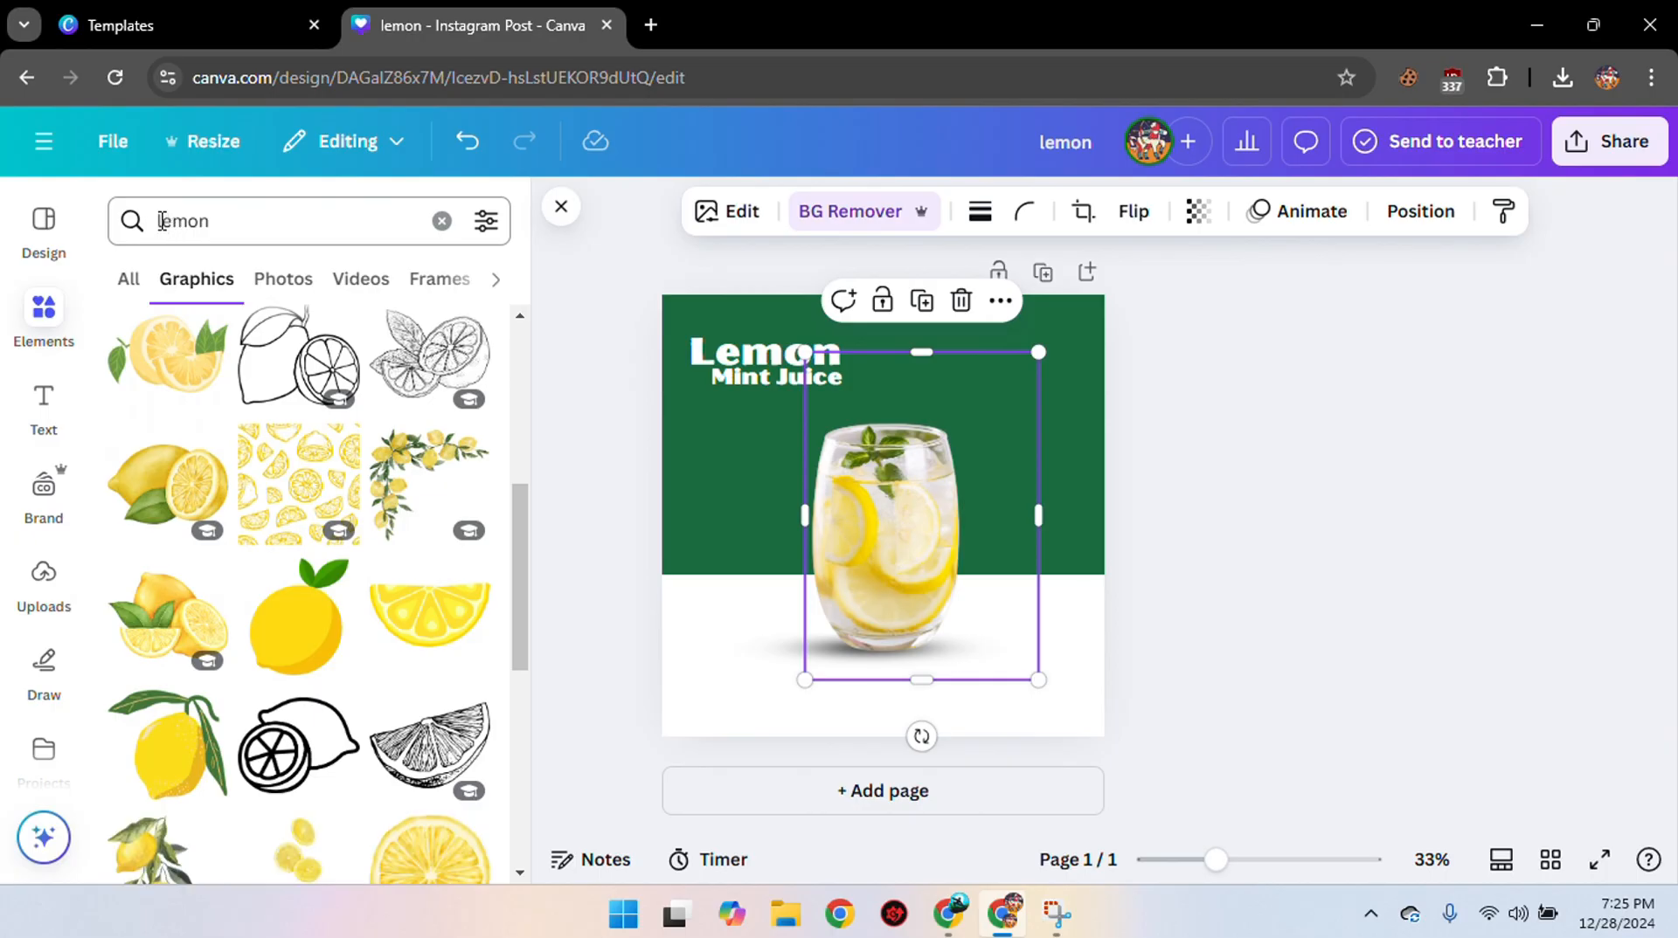
# Search the graphics for "green lemon" and insert the image of an orange citrus half beside a green lime half.
pyautogui.click(159, 221)
pyautogui.write('gre')
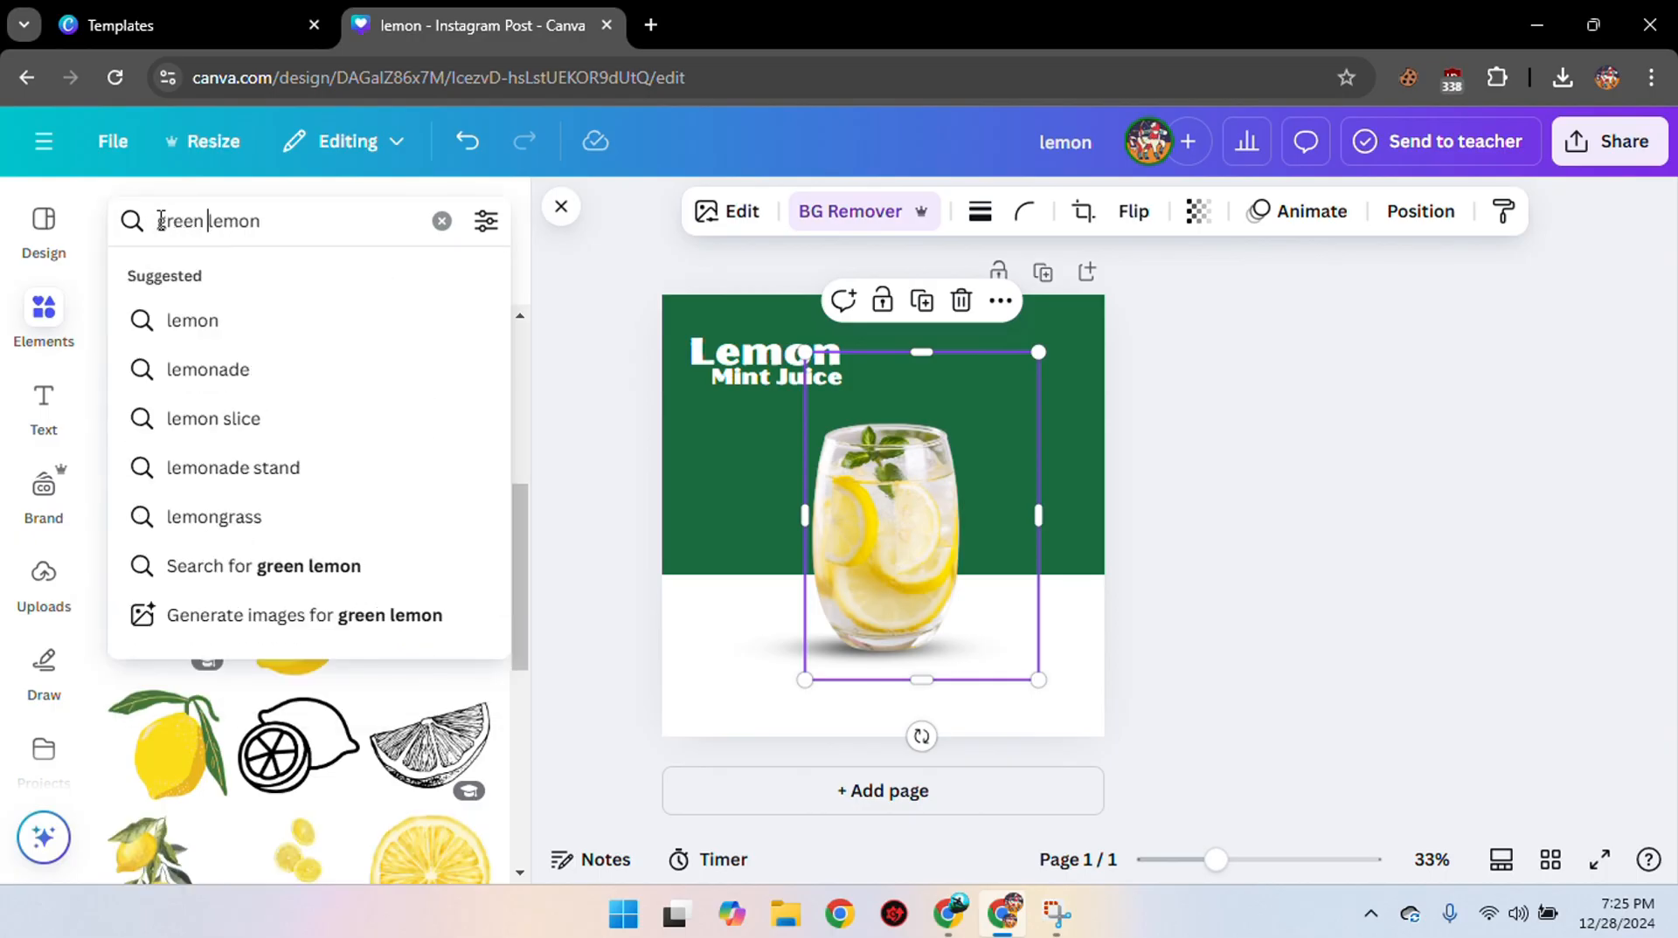
pyautogui.write('en')
pyautogui.press('Return')
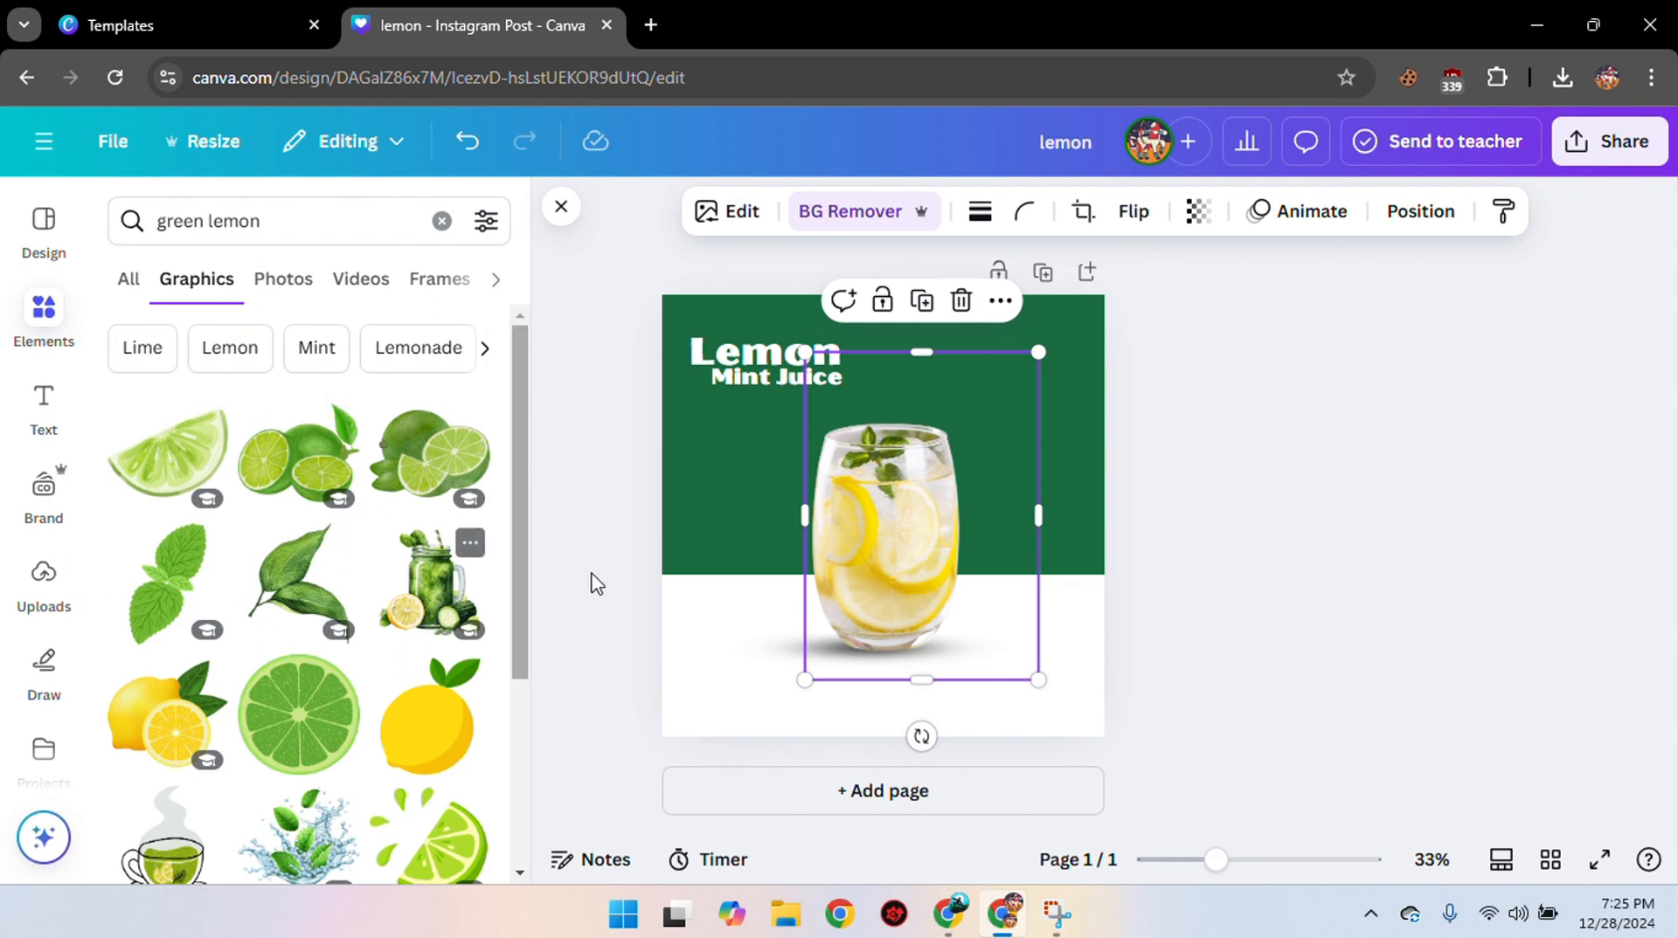
pyautogui.scroll(-1, 446, 645)
pyautogui.scroll(-3, 417, 639)
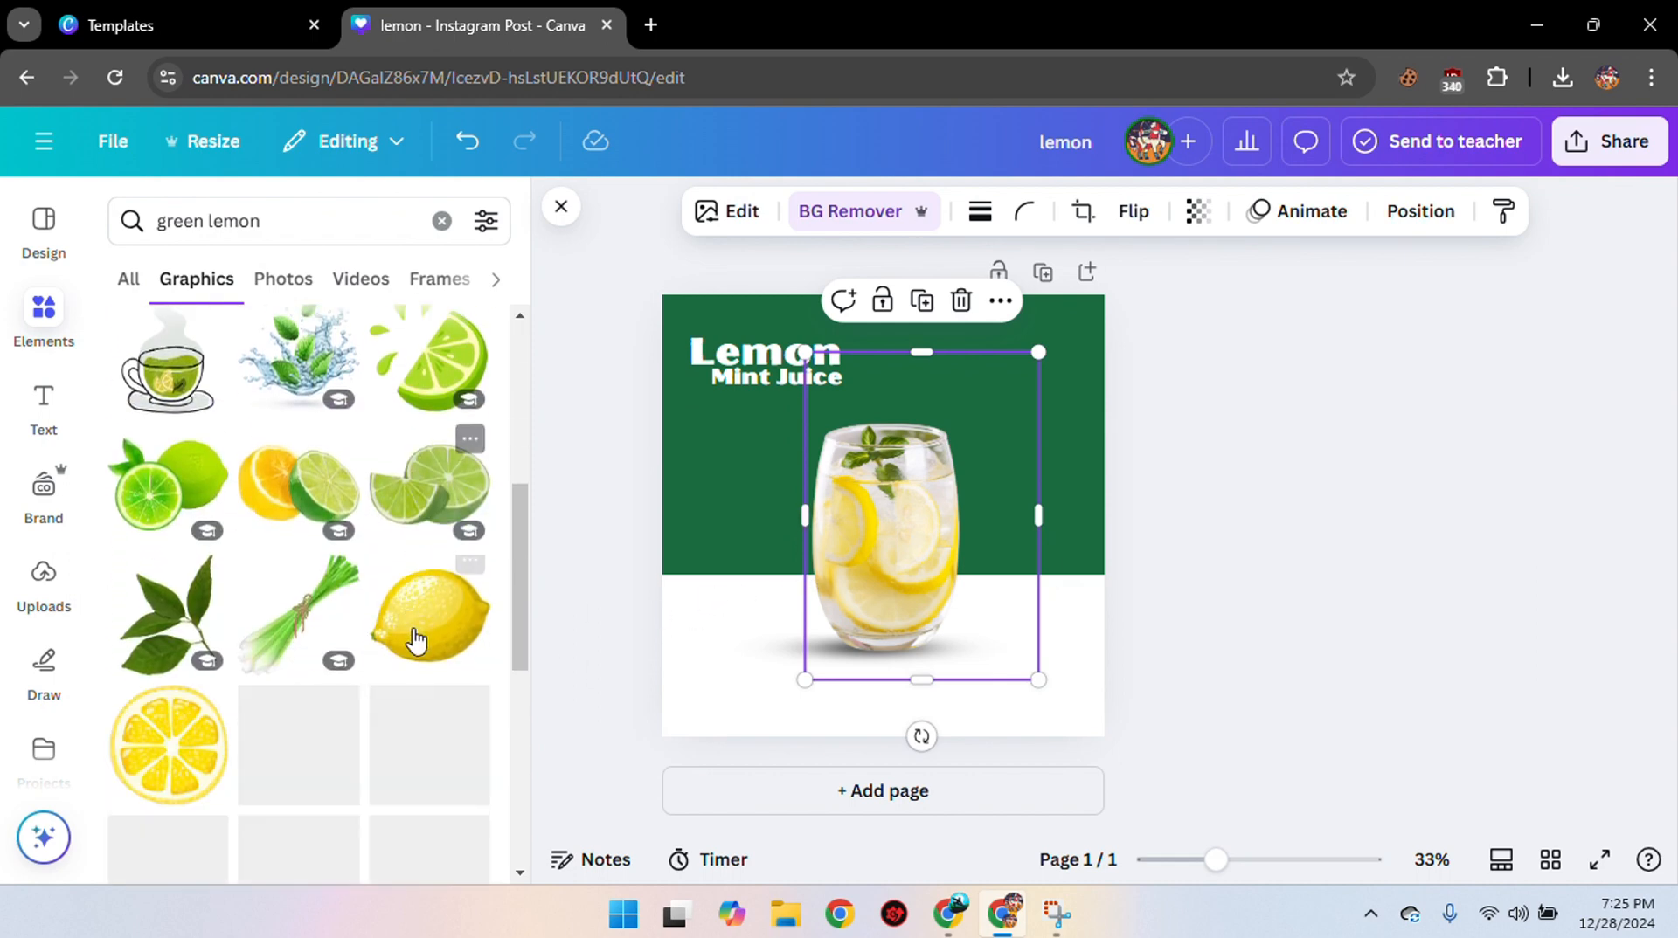
pyautogui.scroll(2, 406, 614)
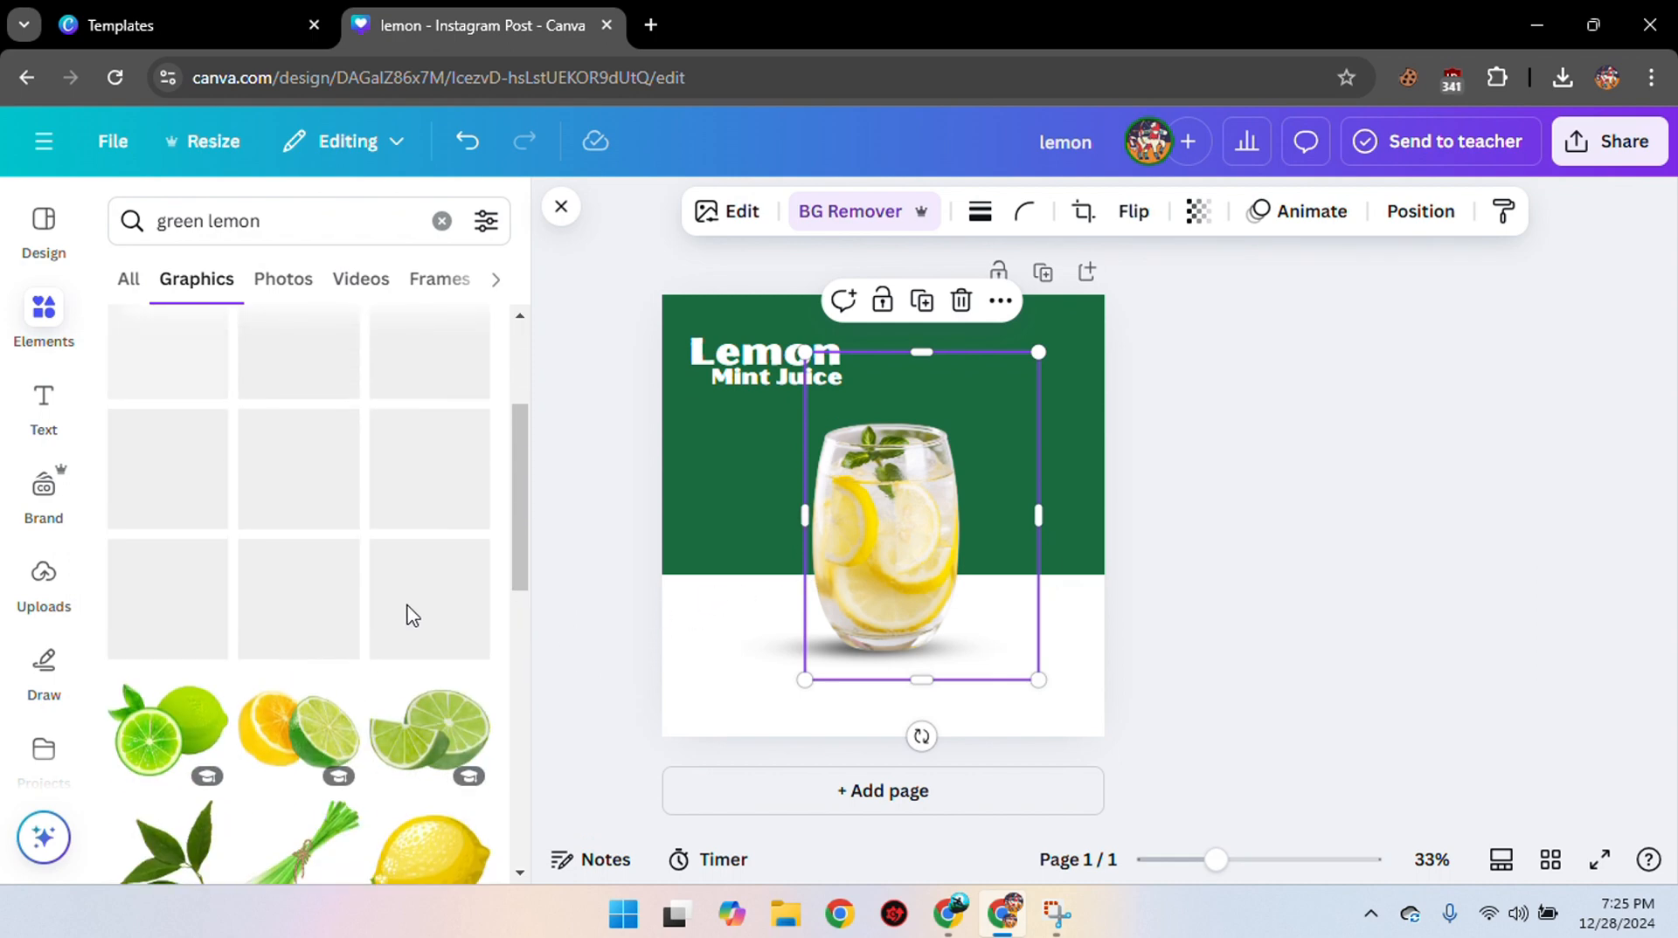
pyautogui.click(291, 725)
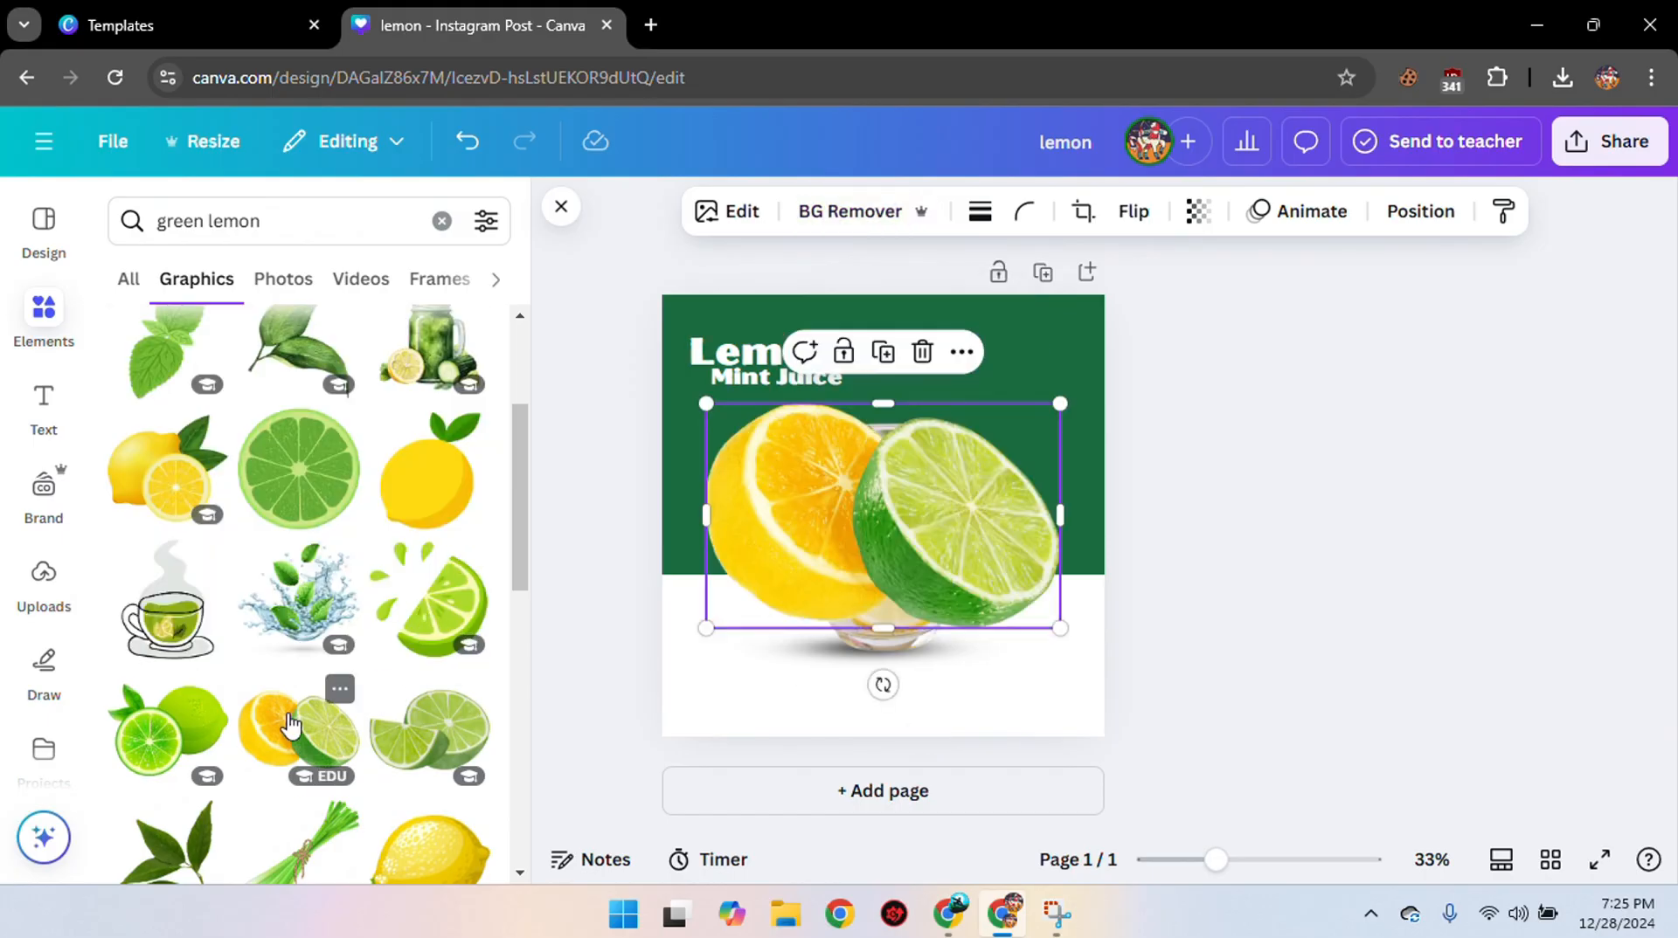
# Shrink the citrus halves graphic and place it at the lower-left base of the glass, slightly overlapping it.
pyautogui.moveTo(1057, 629); pyautogui.dragTo(843, 506)
pyautogui.moveTo(781, 460); pyautogui.dragTo(809, 617)
pyautogui.click(1244, 599)
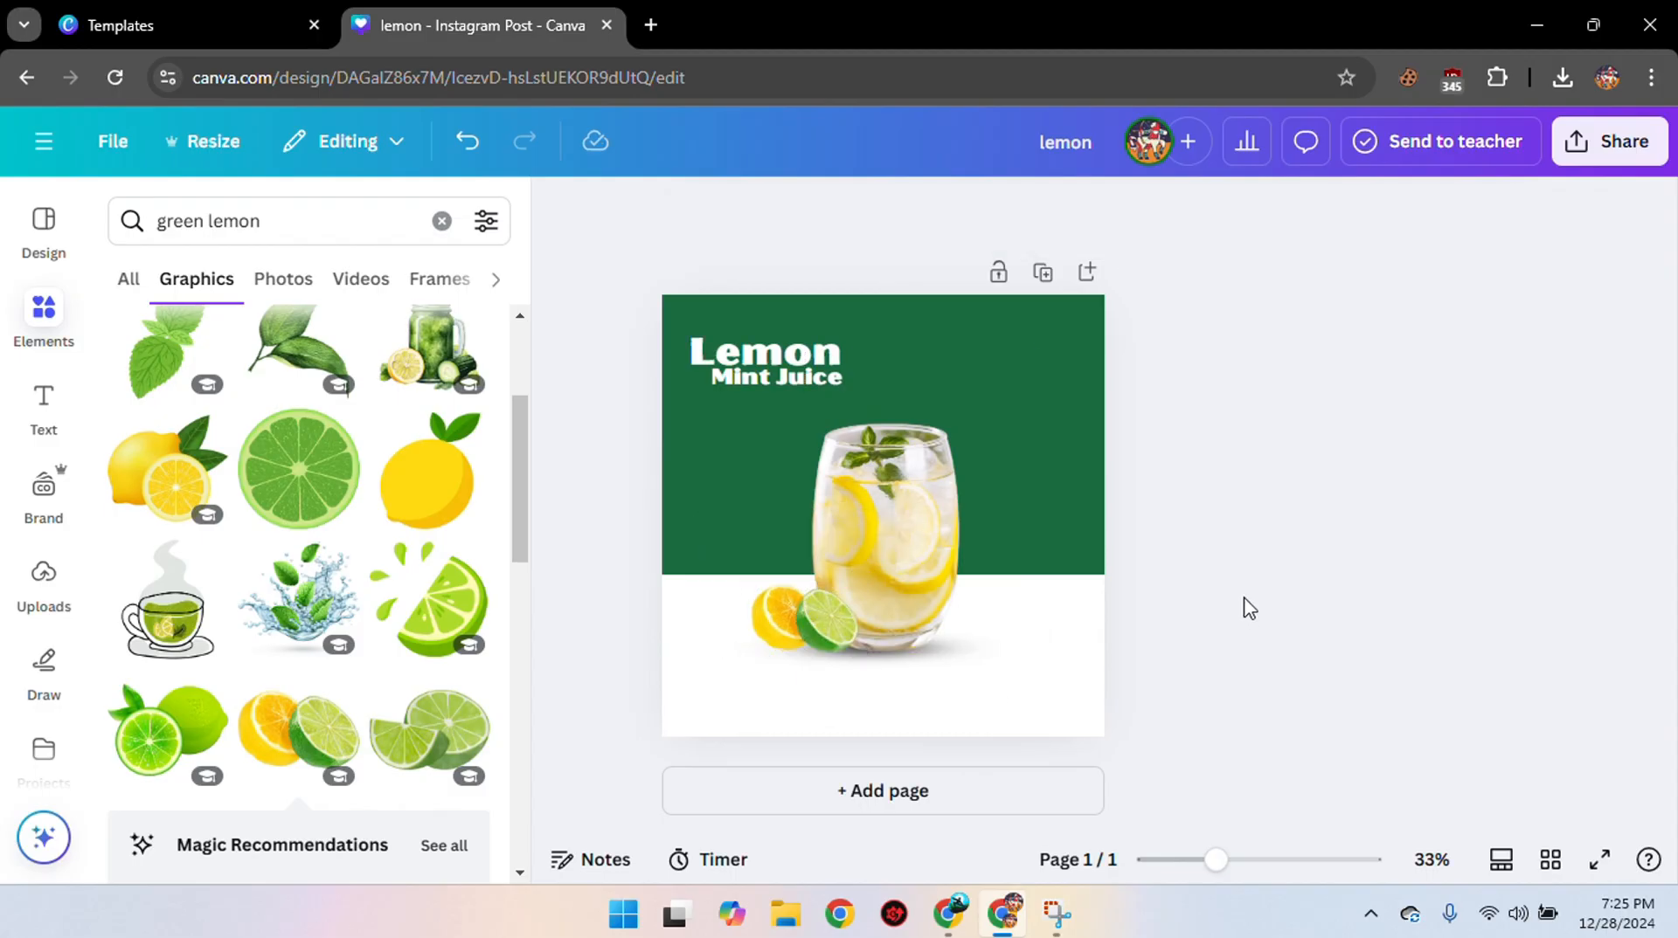
# Clear the elements search and insert another copy of the recently used thin blurred shadow.
pyautogui.click(811, 626)
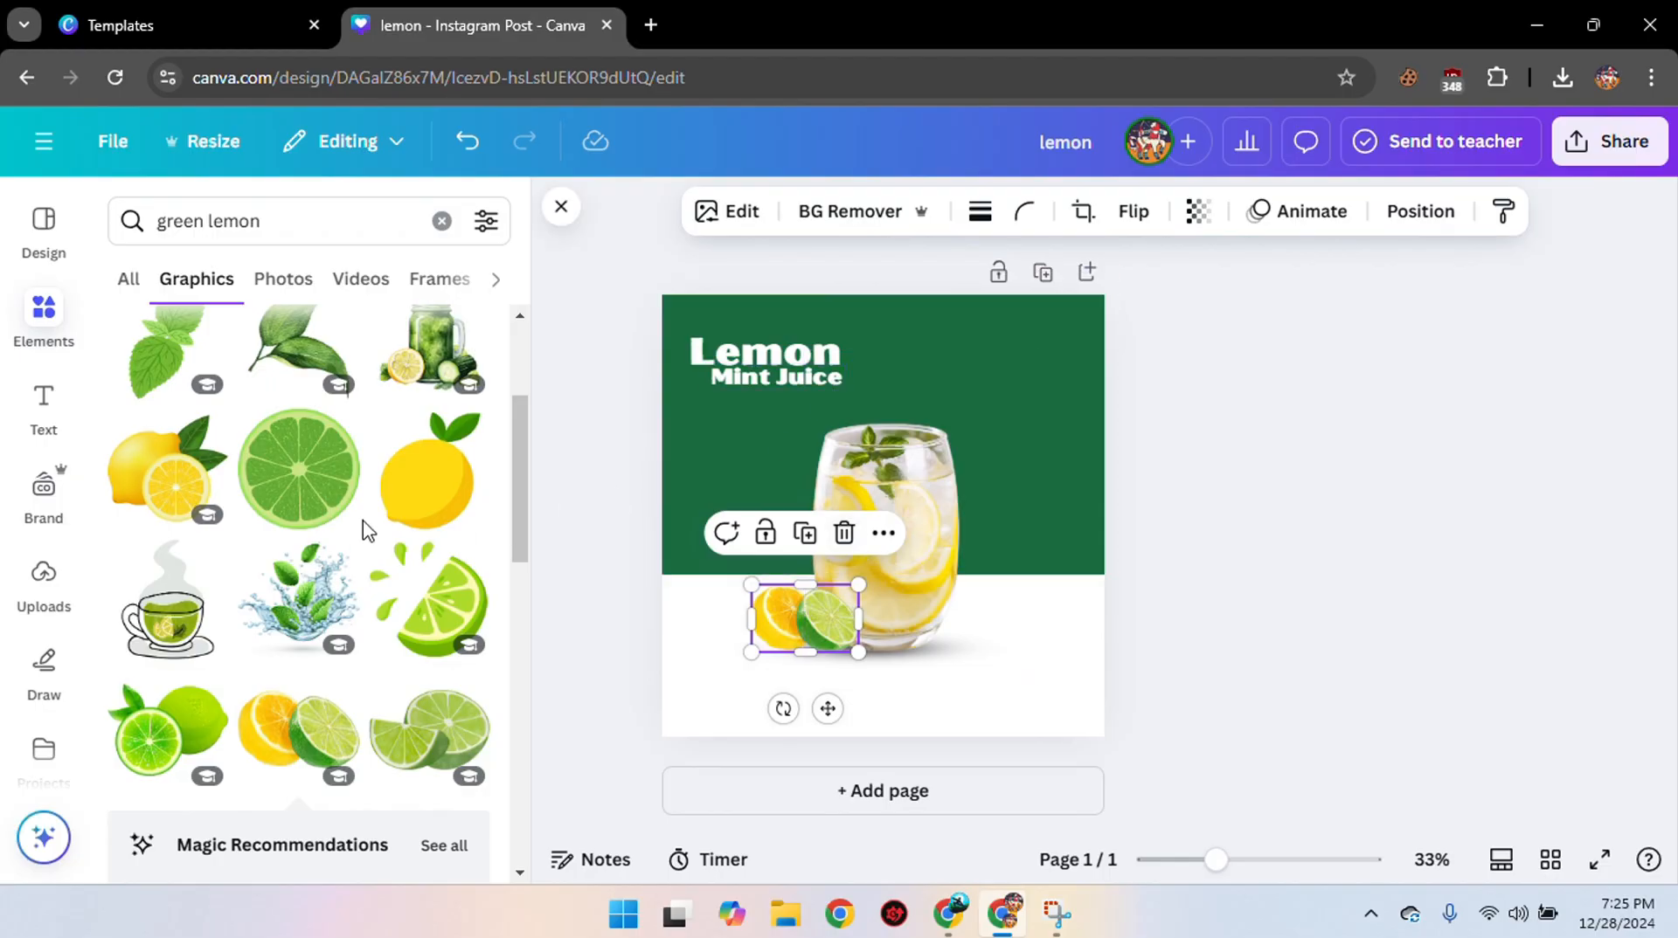
pyautogui.click(441, 221)
pyautogui.click(281, 429)
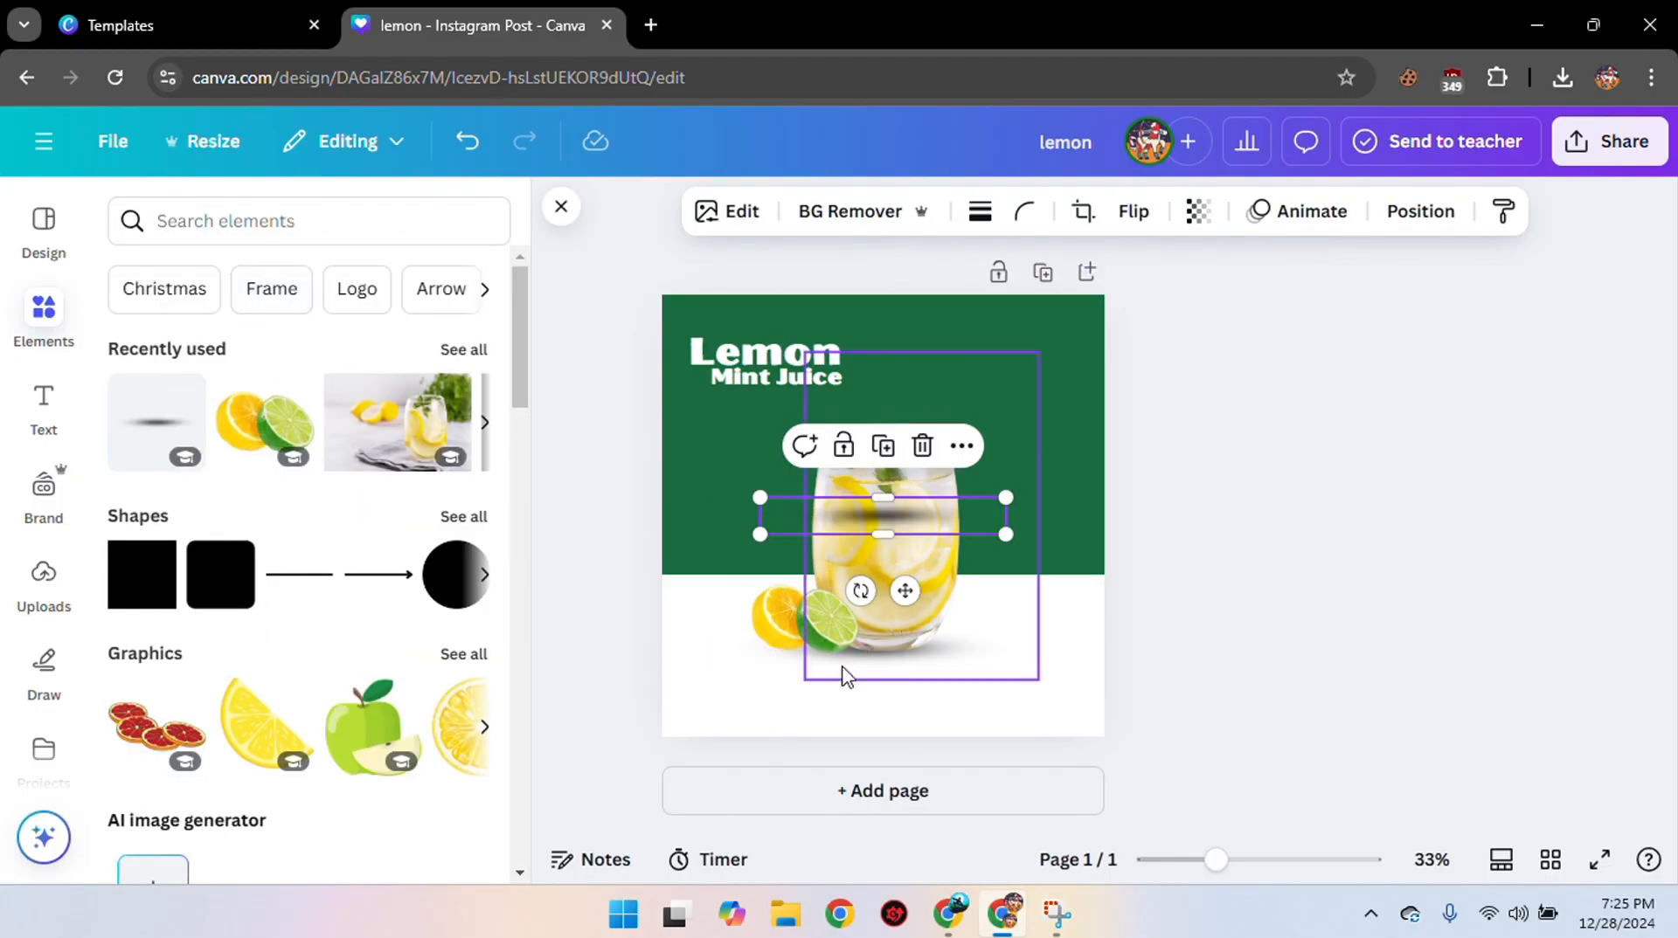
# Shrink the new blurred shadow and position it beneath the orange and lime halves.
pyautogui.moveTo(908, 540); pyautogui.dragTo(844, 657)
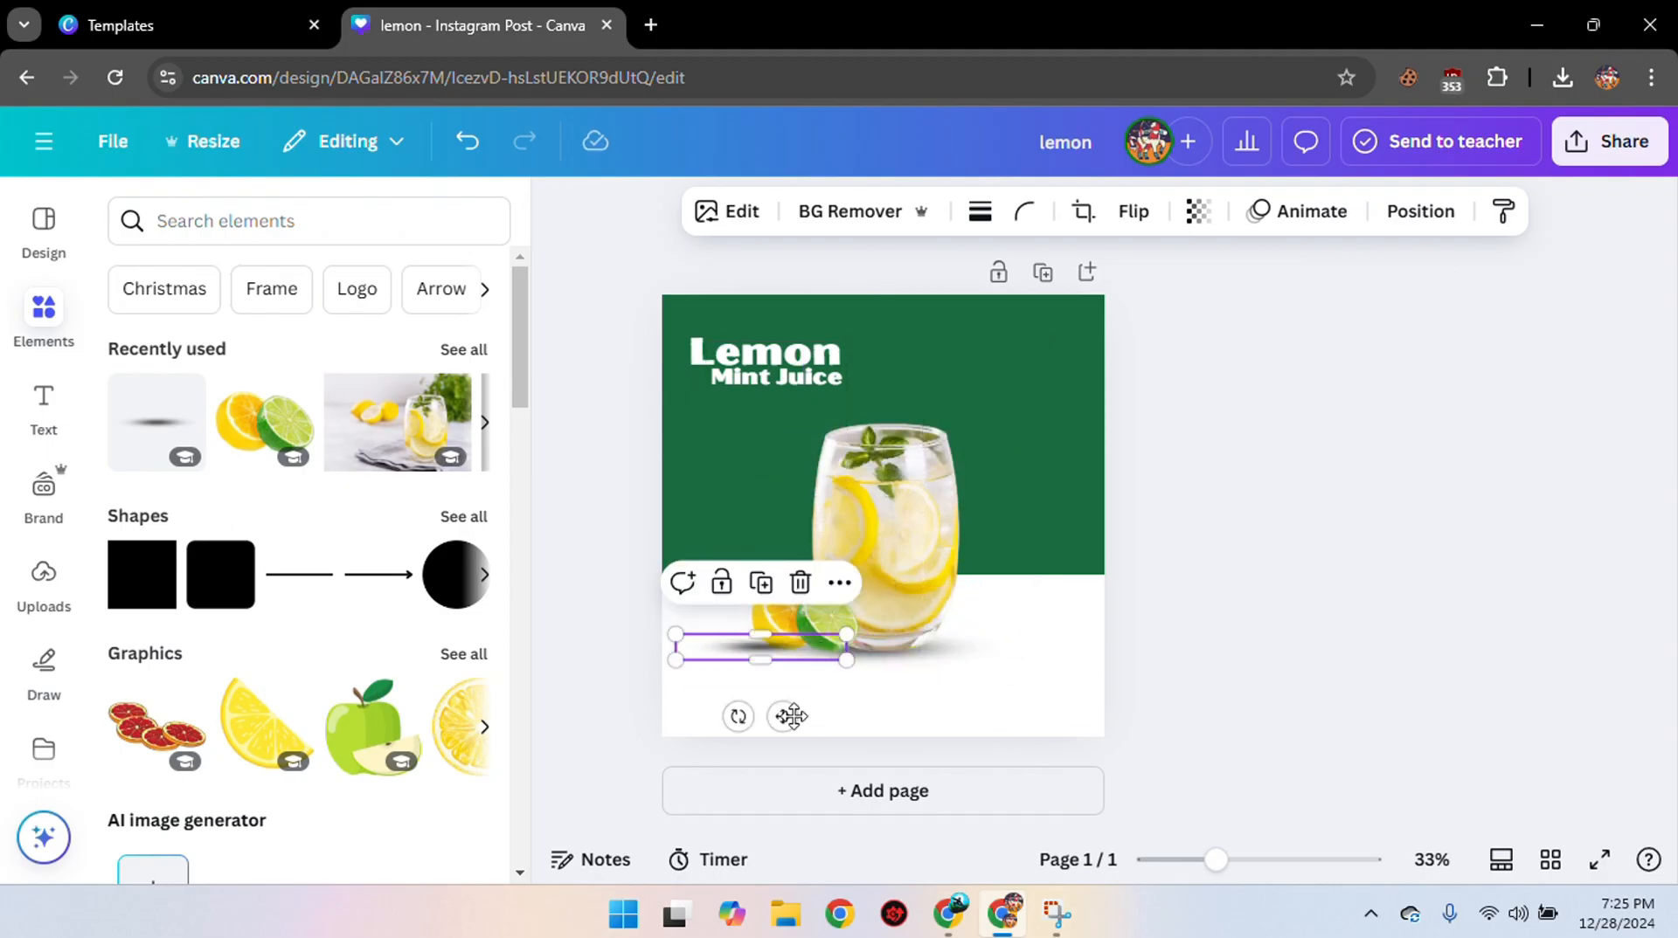
pyautogui.moveTo(791, 712); pyautogui.dragTo(845, 656)
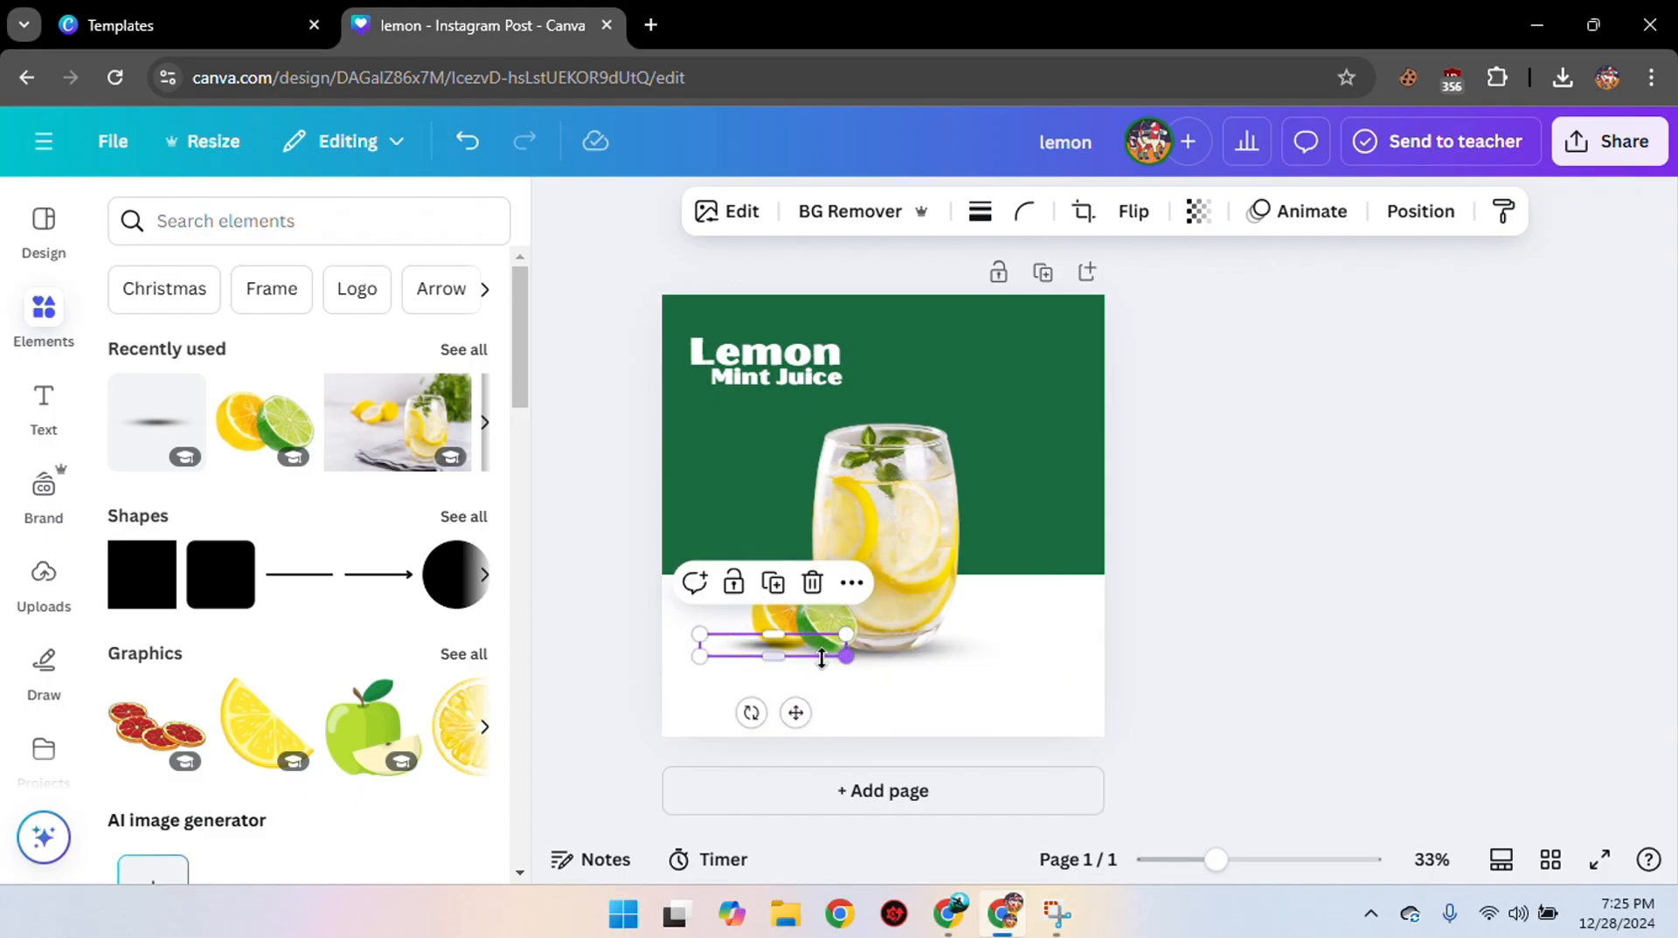
pyautogui.click(852, 584)
pyautogui.moveTo(992, 407)
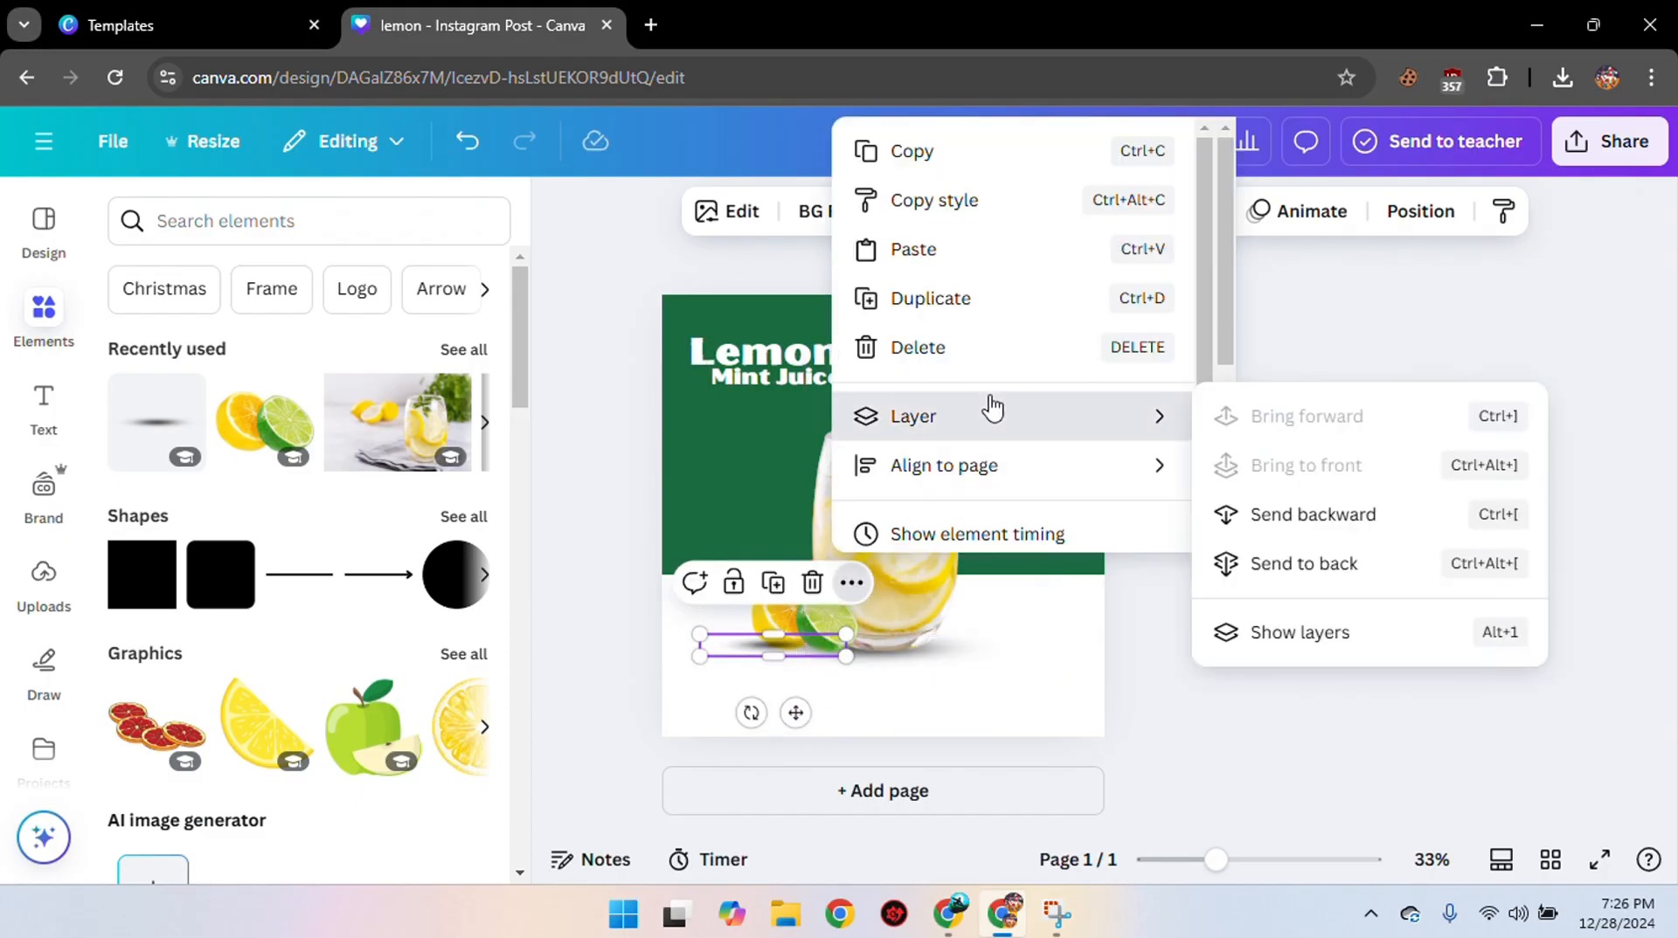
pyautogui.click(1245, 562)
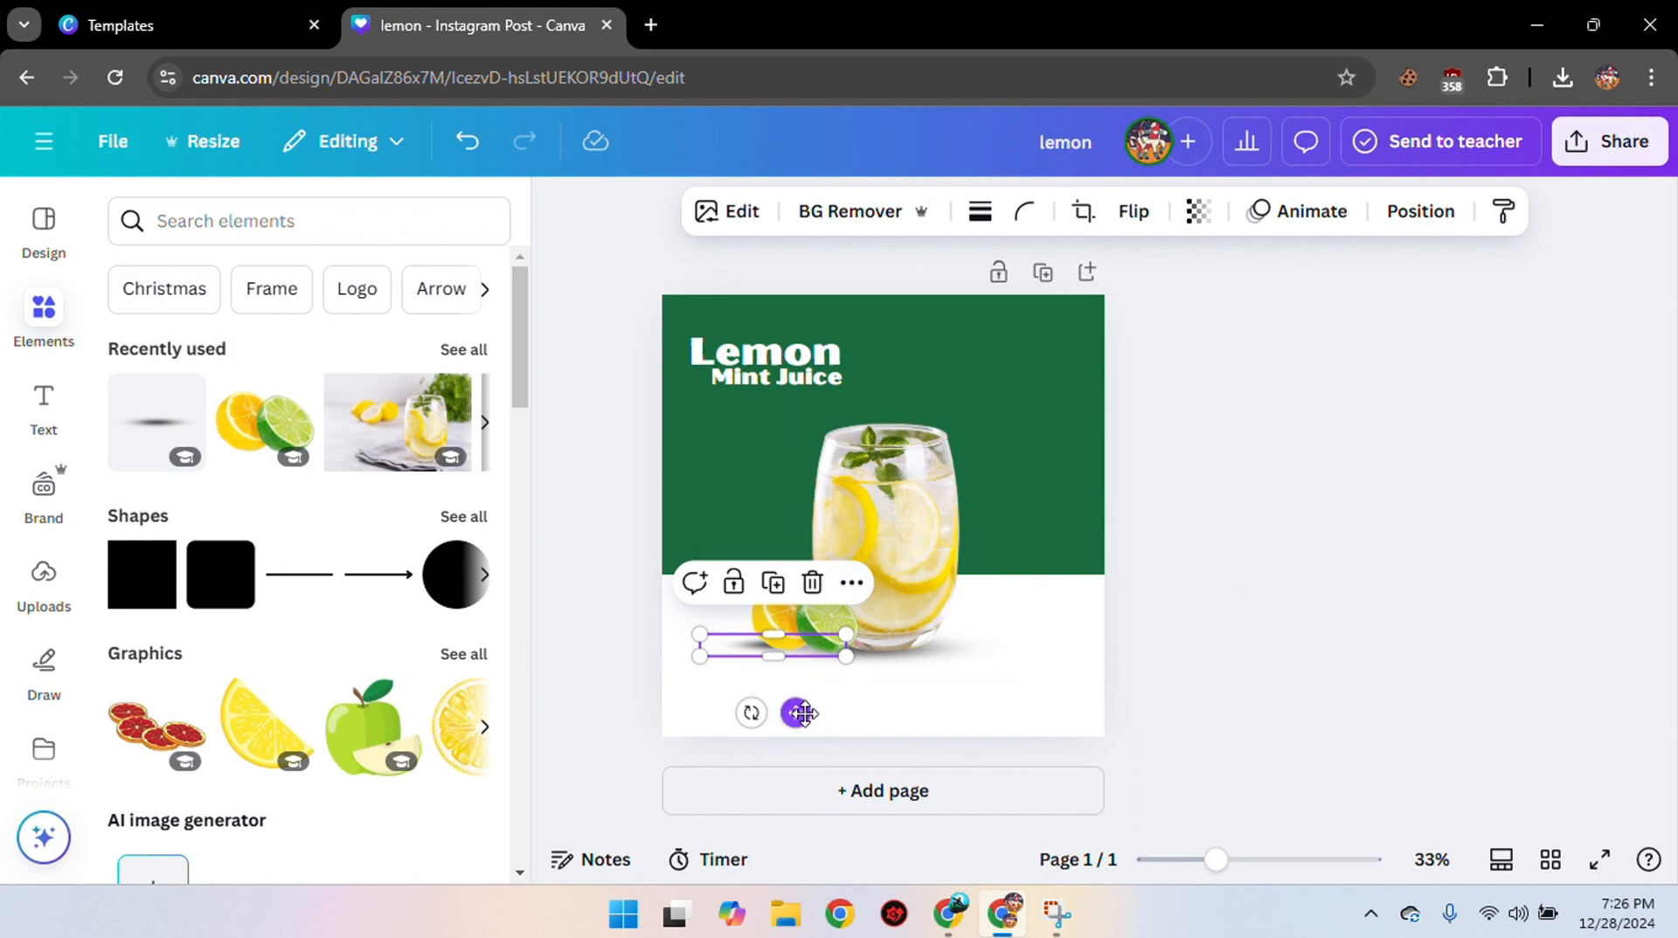
pyautogui.moveTo(801, 714); pyautogui.dragTo(860, 720)
# Send the shadow under the citrus halves to the back and deselect it.
pyautogui.click(928, 596)
pyautogui.moveTo(988, 441)
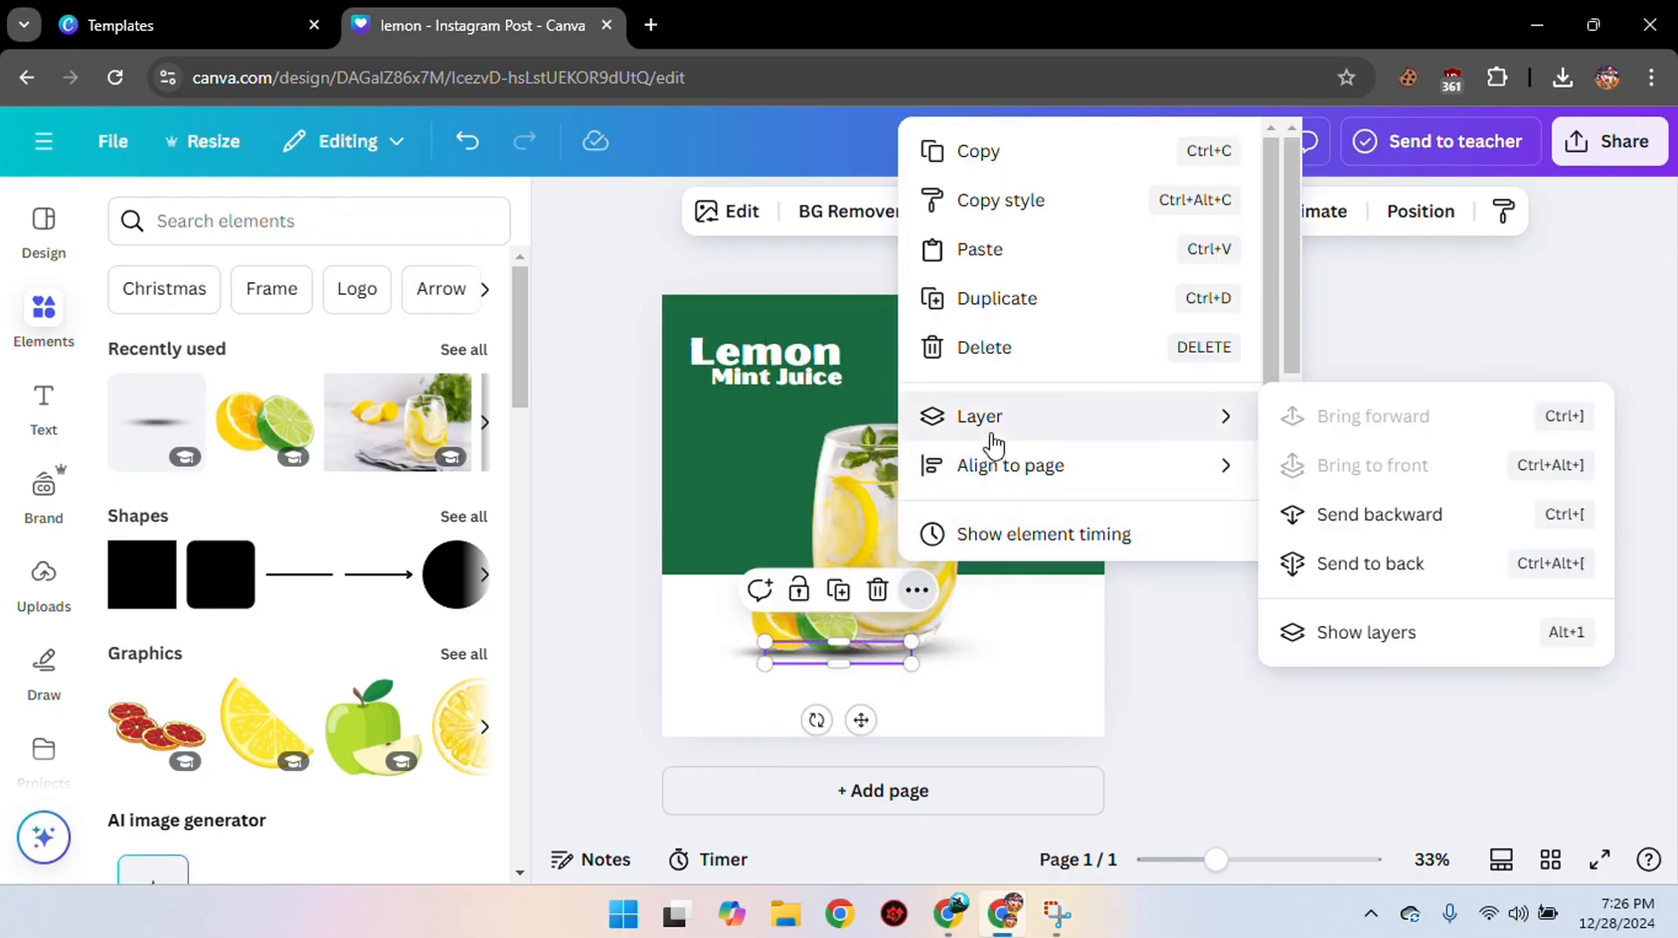
pyautogui.click(1307, 568)
pyautogui.moveTo(869, 718); pyautogui.dragTo(867, 713)
pyautogui.click(1394, 560)
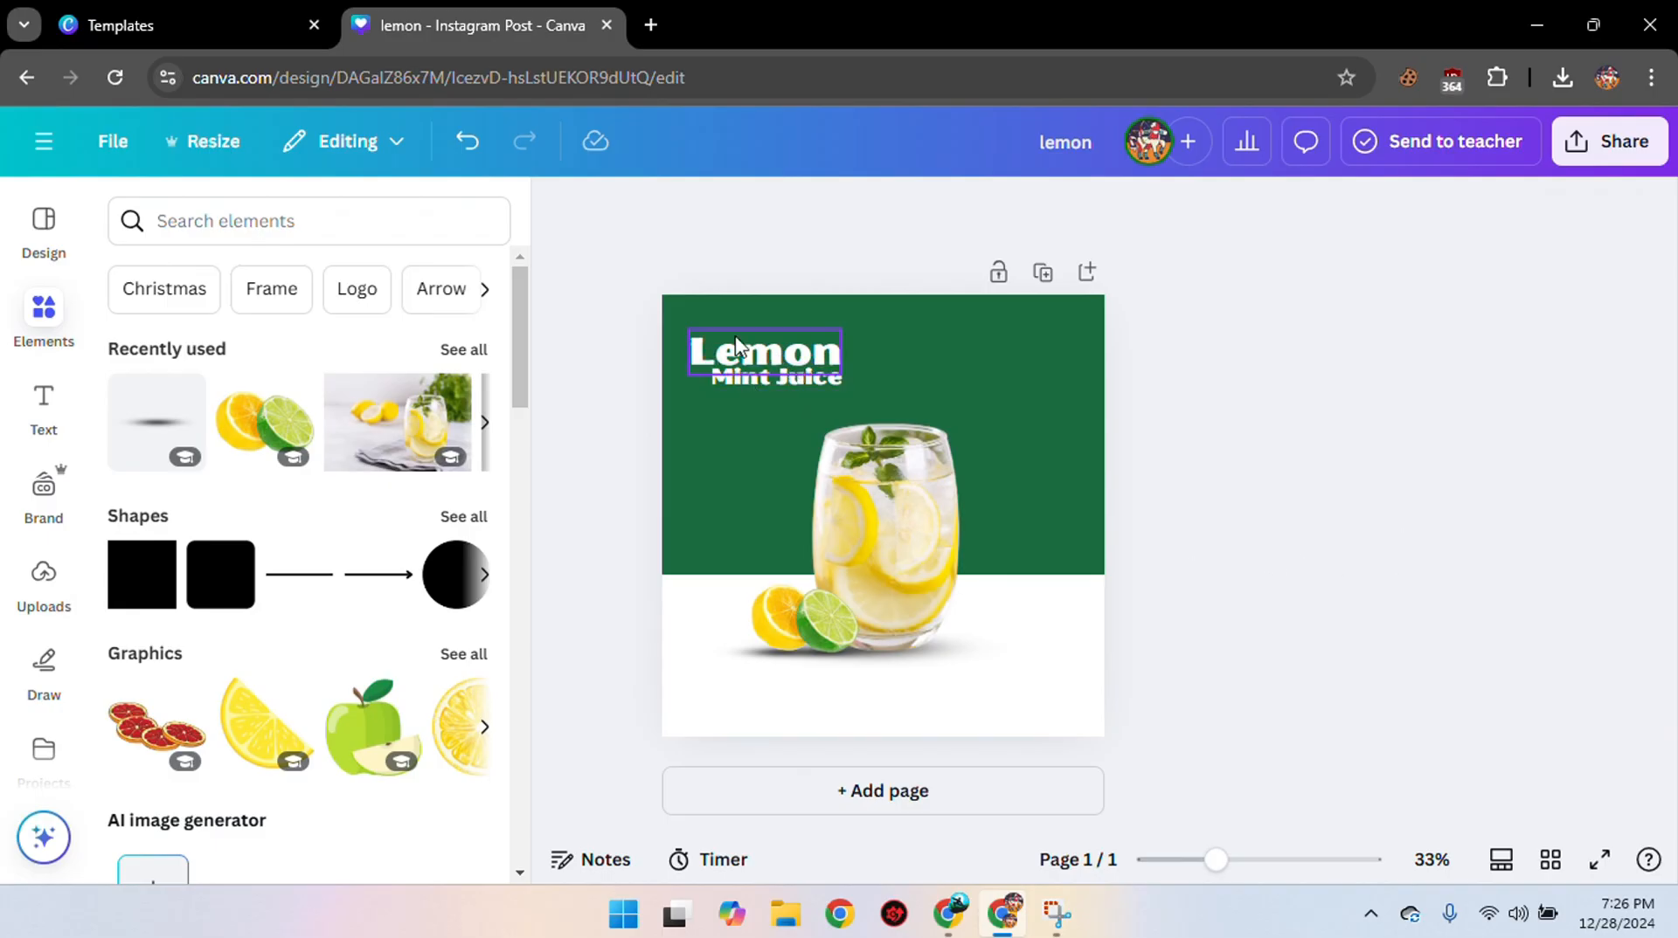
# Search the elements for "10$", insert the red "10% OFF" graphic and fit it between the heading and the glass's left side.
pyautogui.click(421, 203)
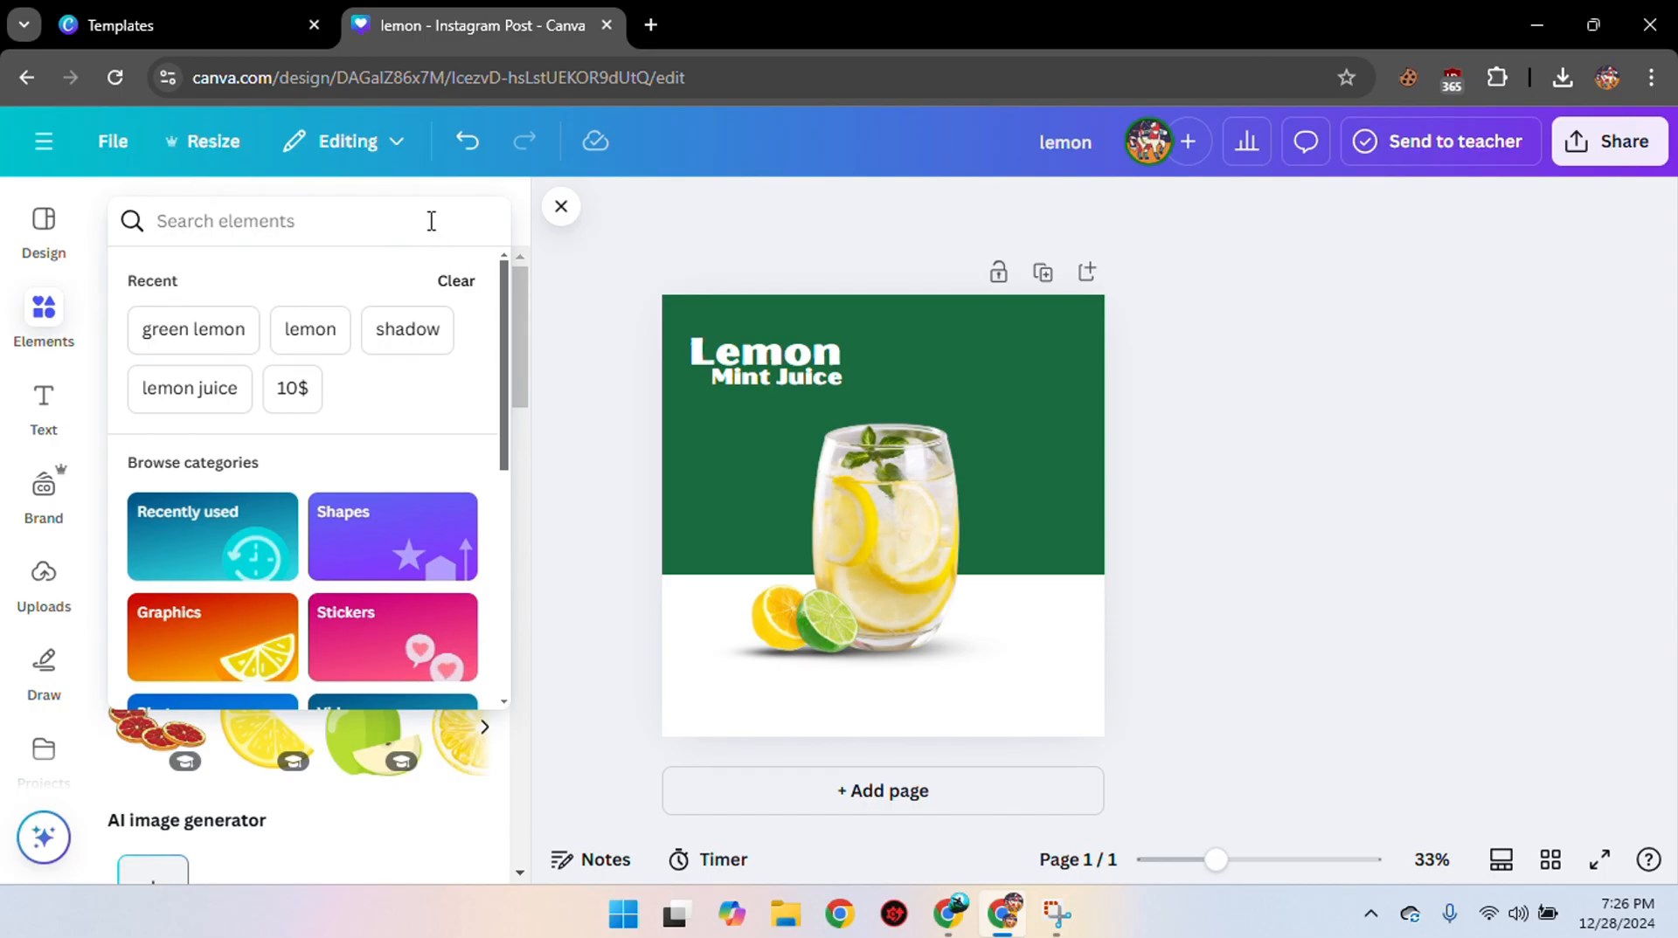
pyautogui.click(294, 388)
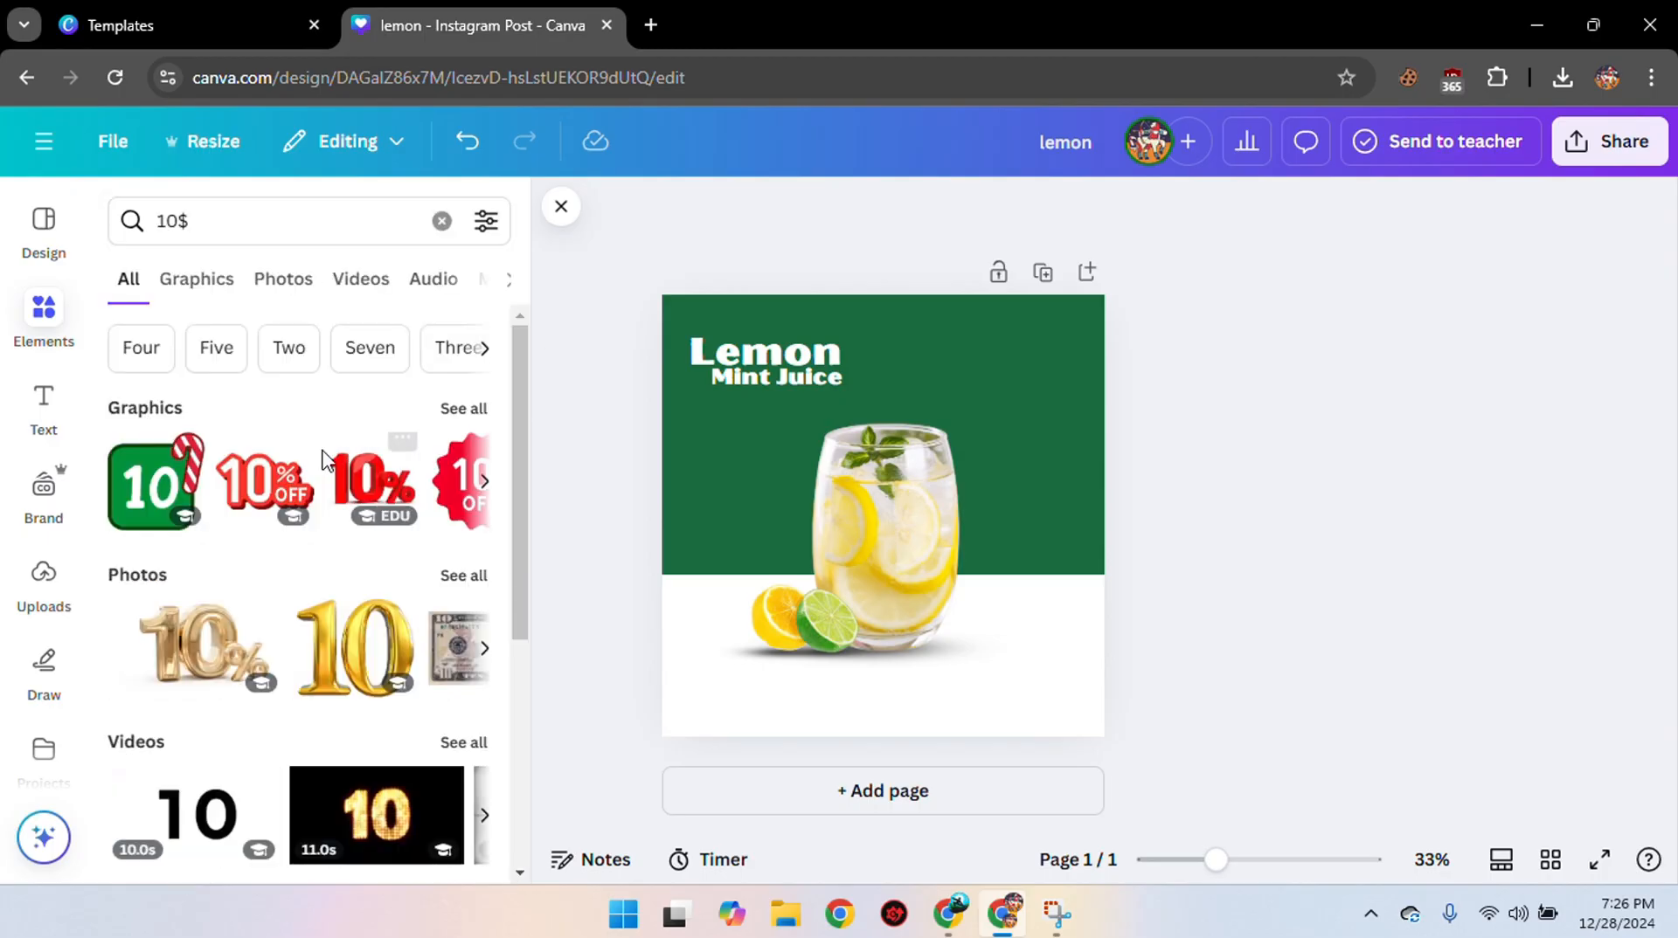
pyautogui.click(253, 483)
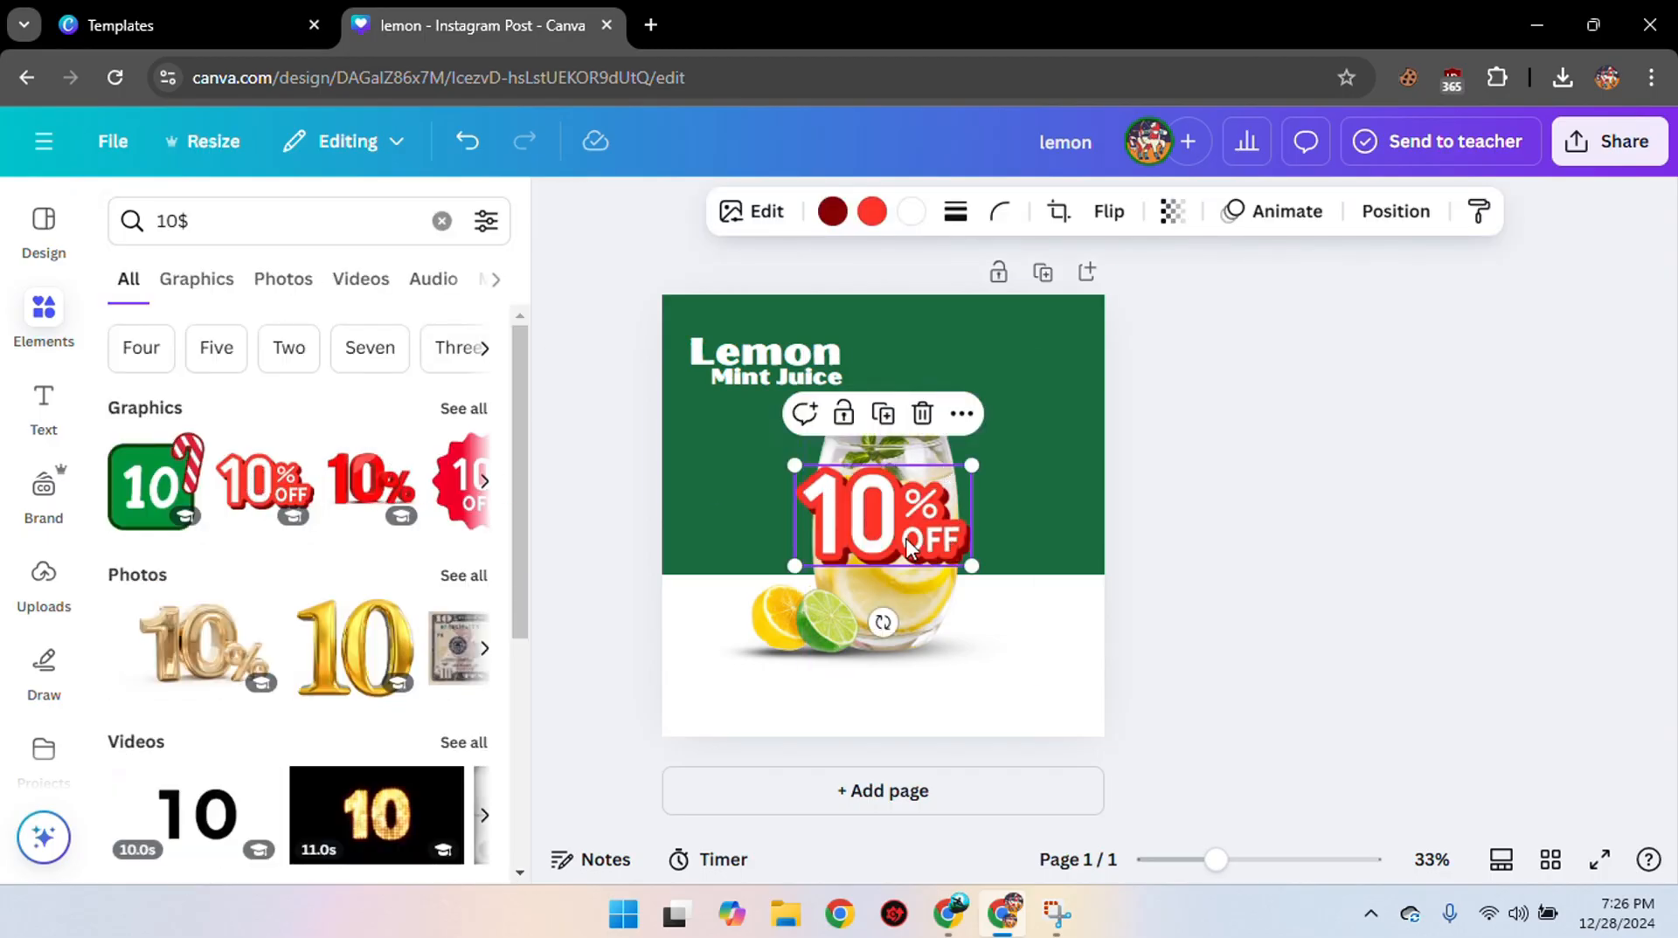
pyautogui.moveTo(966, 563); pyautogui.dragTo(752, 475)
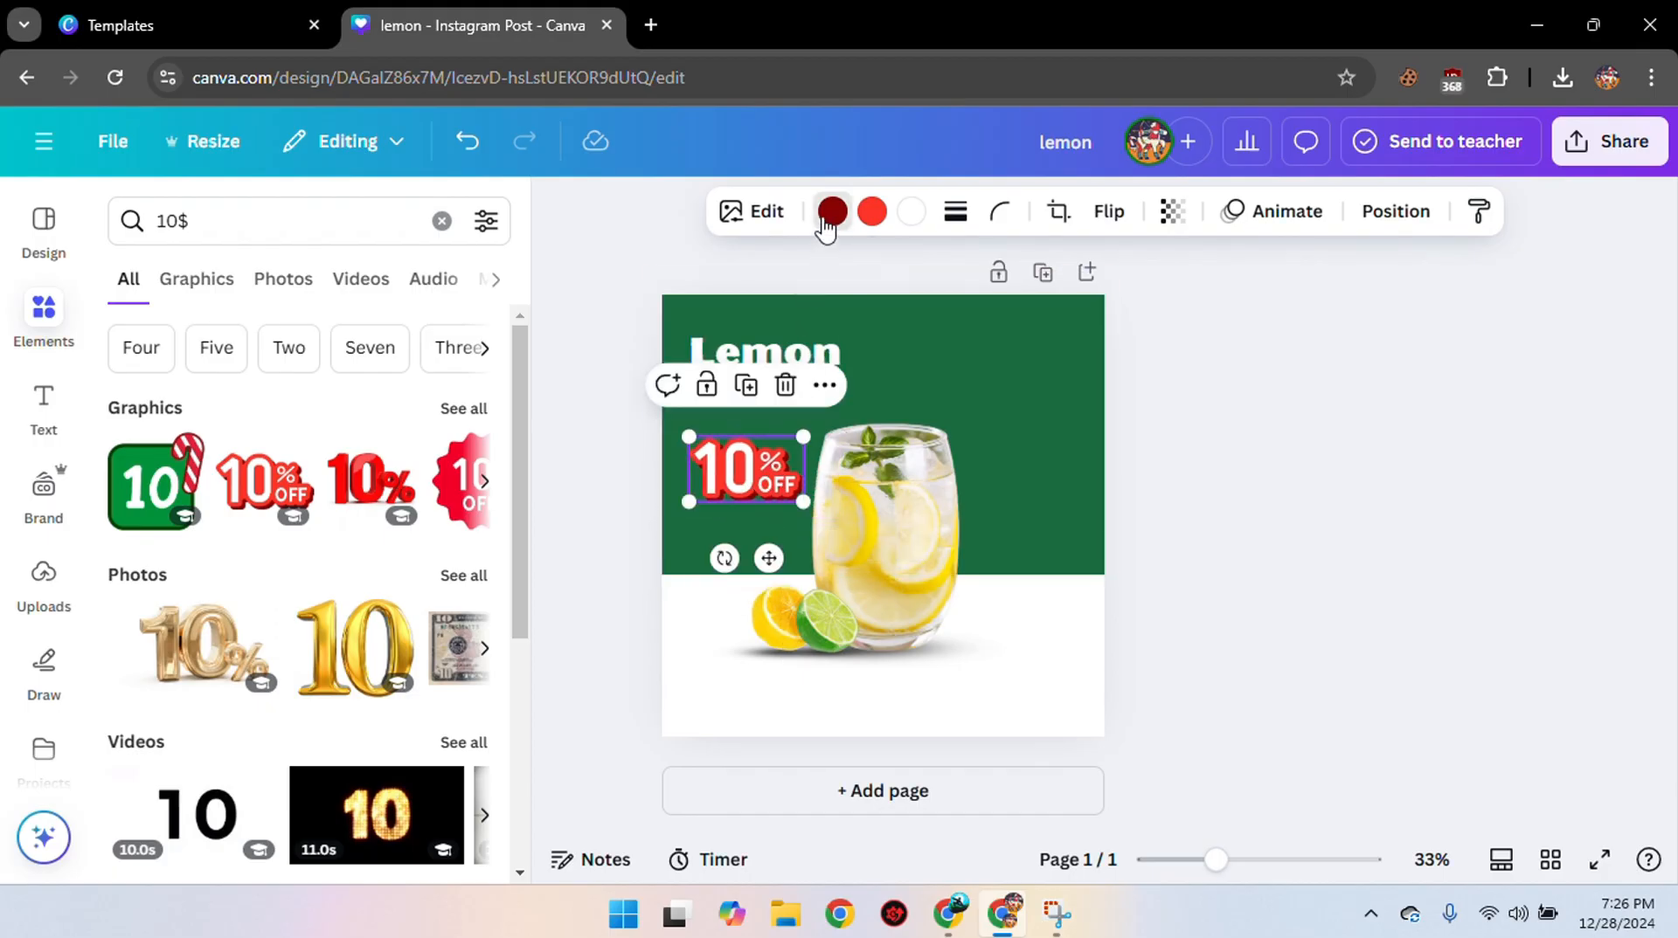
# Recolor the dark red shadow of the "10% OFF" graphic with the near-white custom color #FFFAFA.
pyautogui.click(831, 210)
pyautogui.click(268, 407)
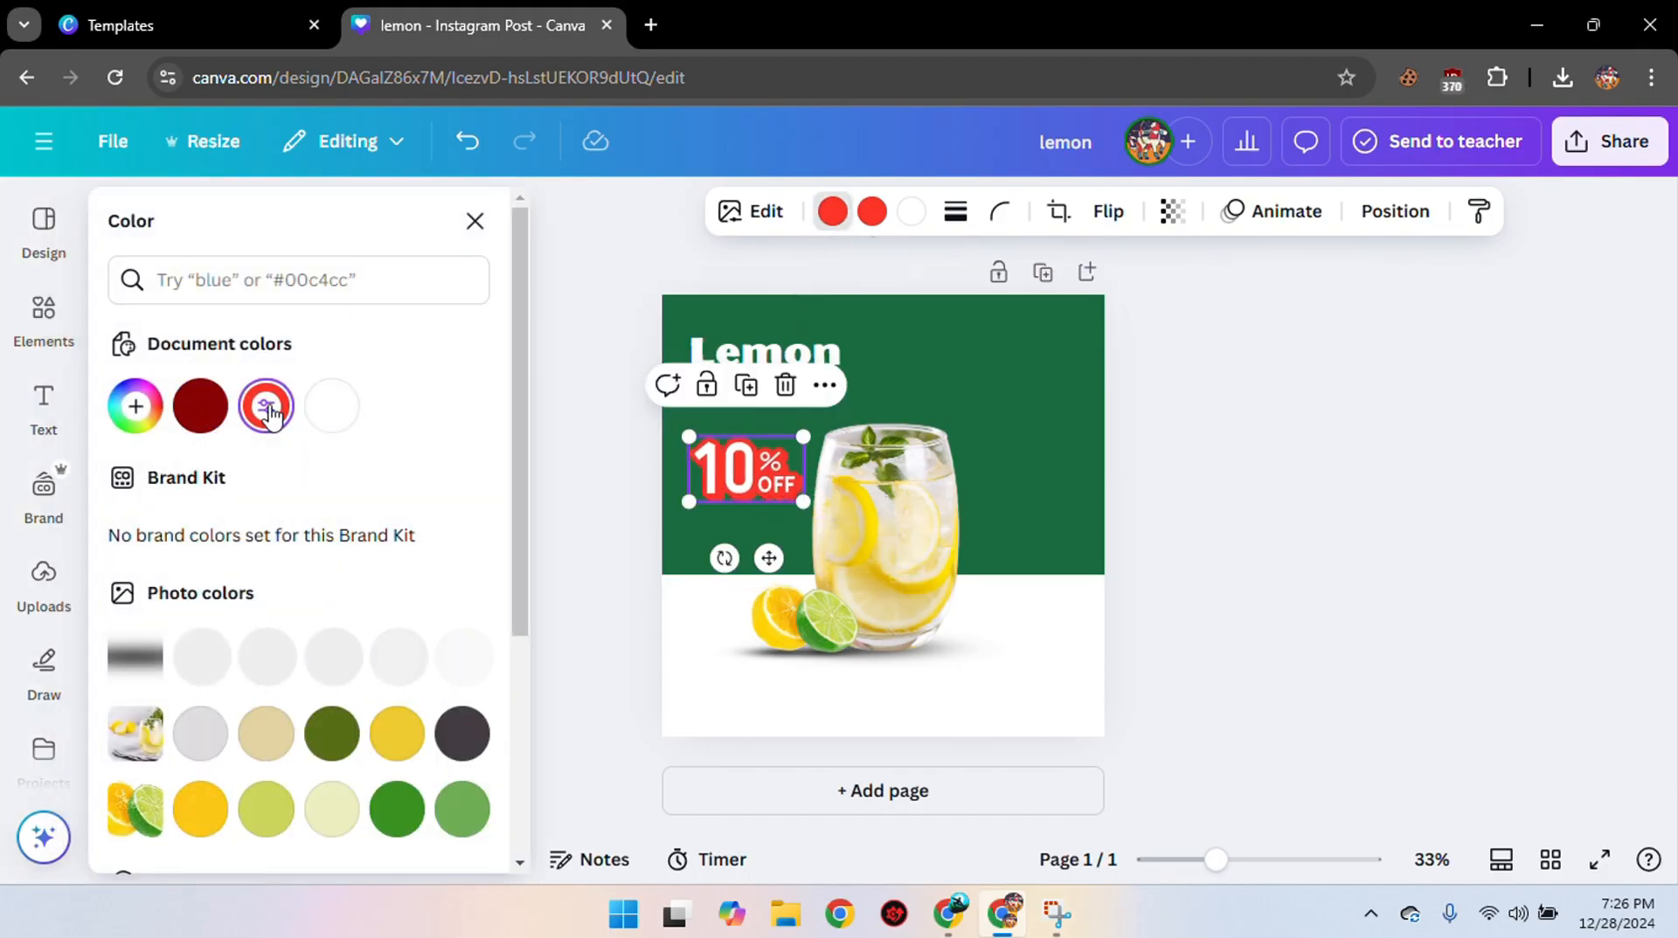
pyautogui.click(135, 406)
pyautogui.moveTo(349, 515); pyautogui.dragTo(265, 543)
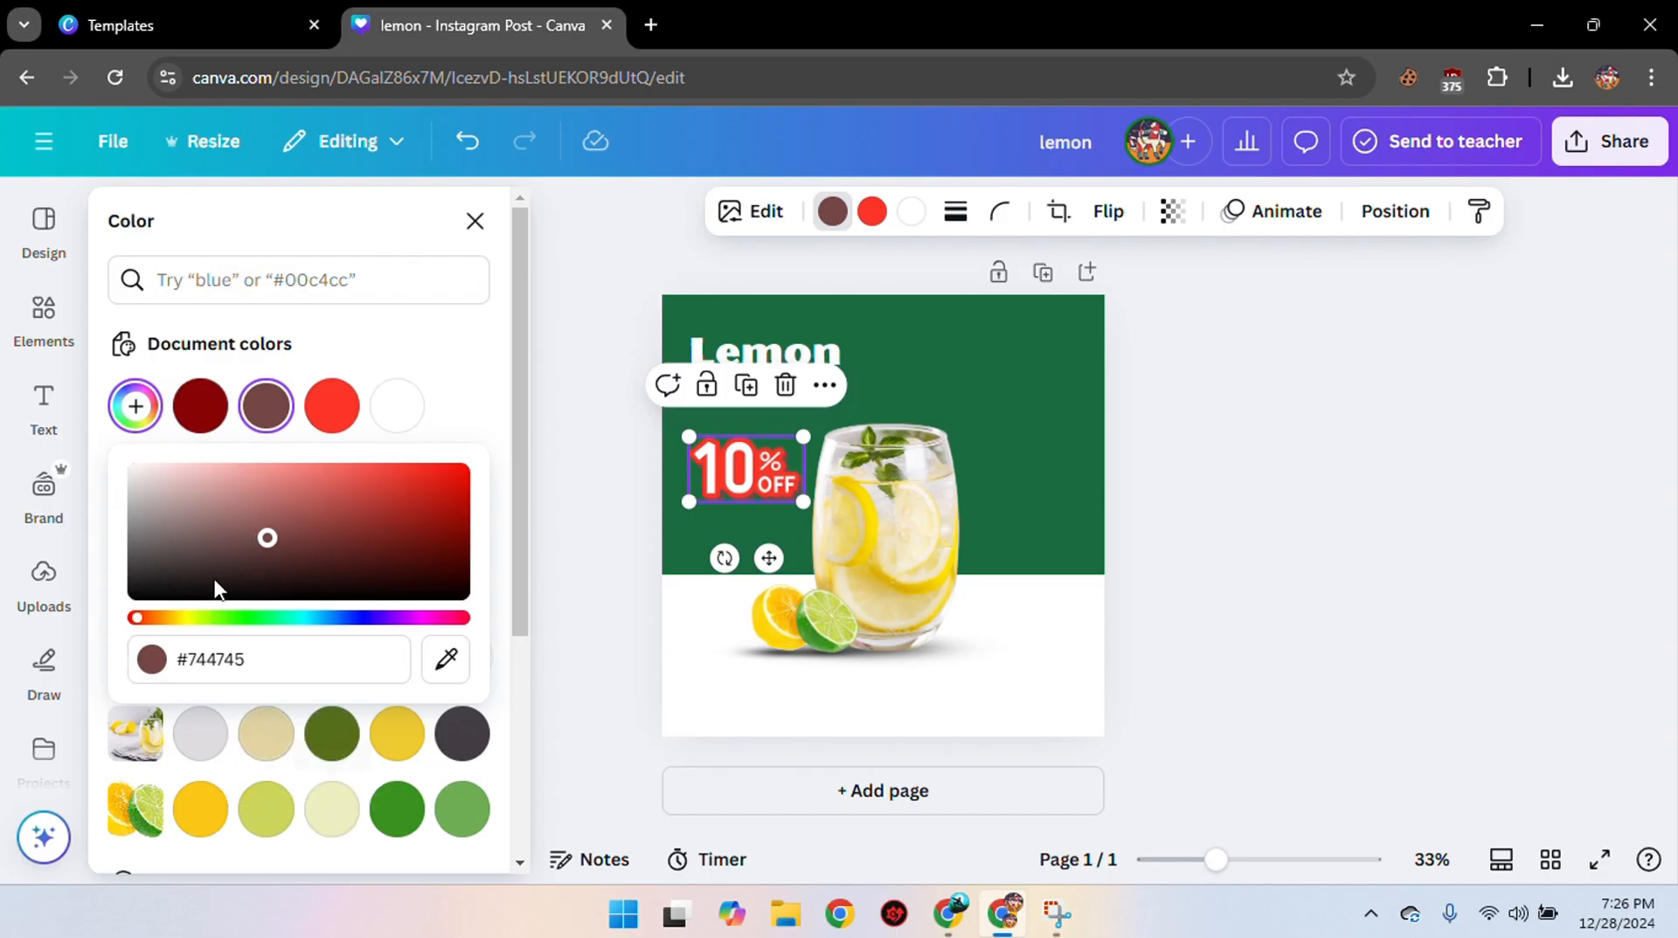
pyautogui.moveTo(163, 504); pyautogui.dragTo(131, 467)
pyautogui.click(581, 541)
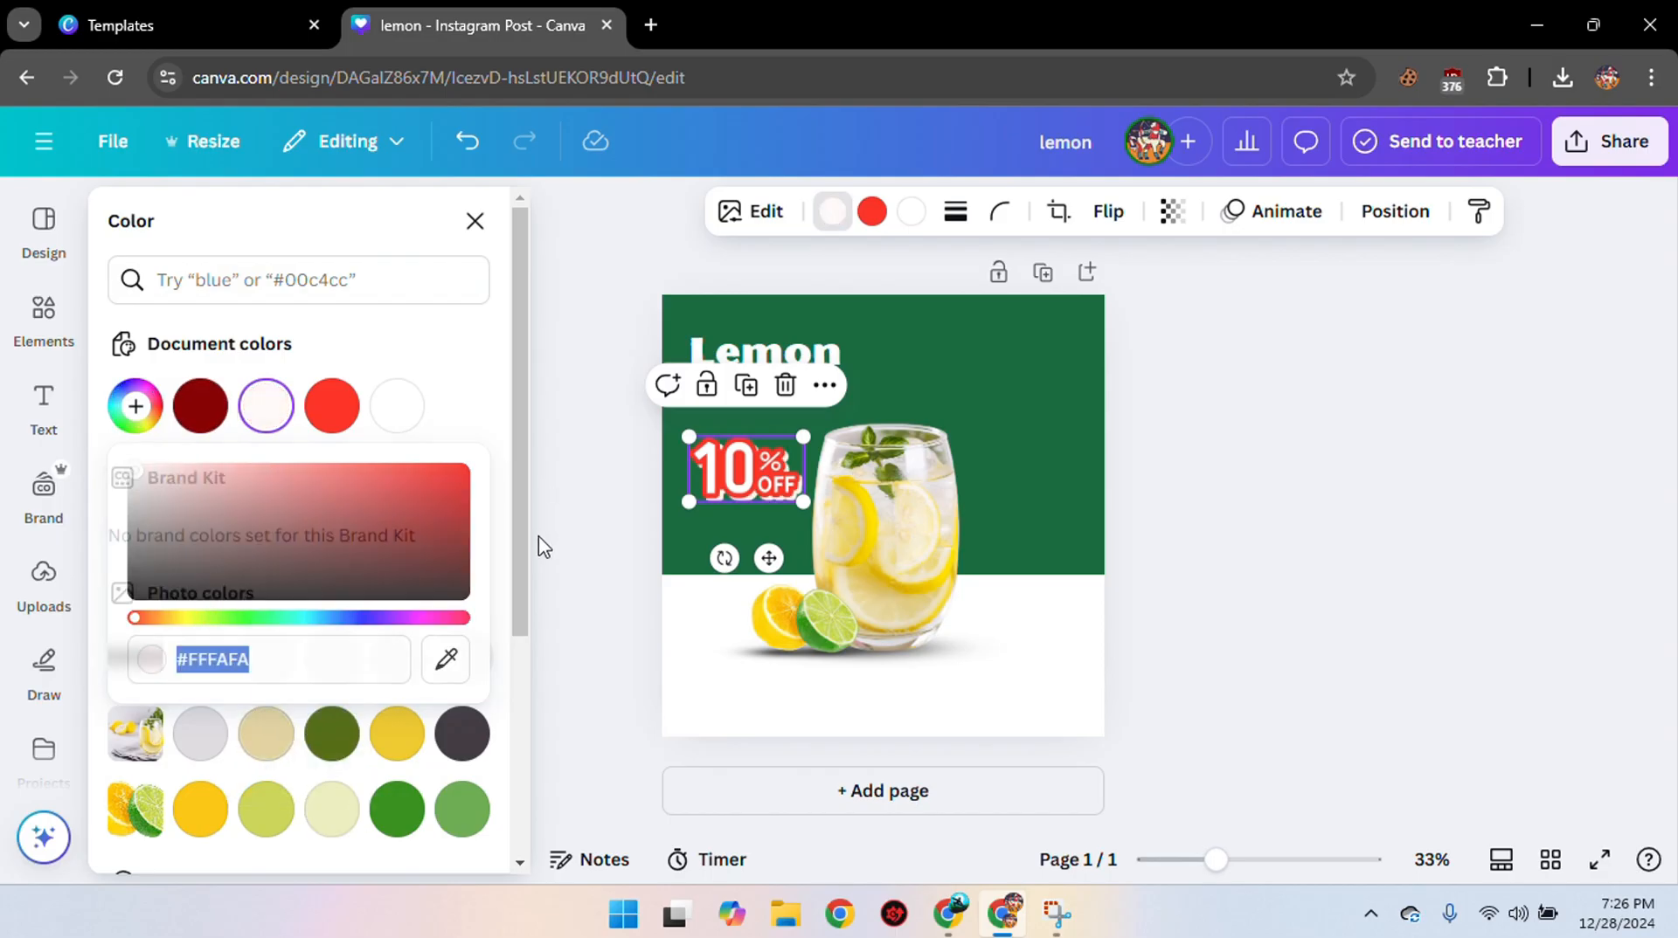
# Recolor the red outline of the "10% OFF" graphic to a muted pink.
pyautogui.click(751, 472)
pyautogui.click(874, 210)
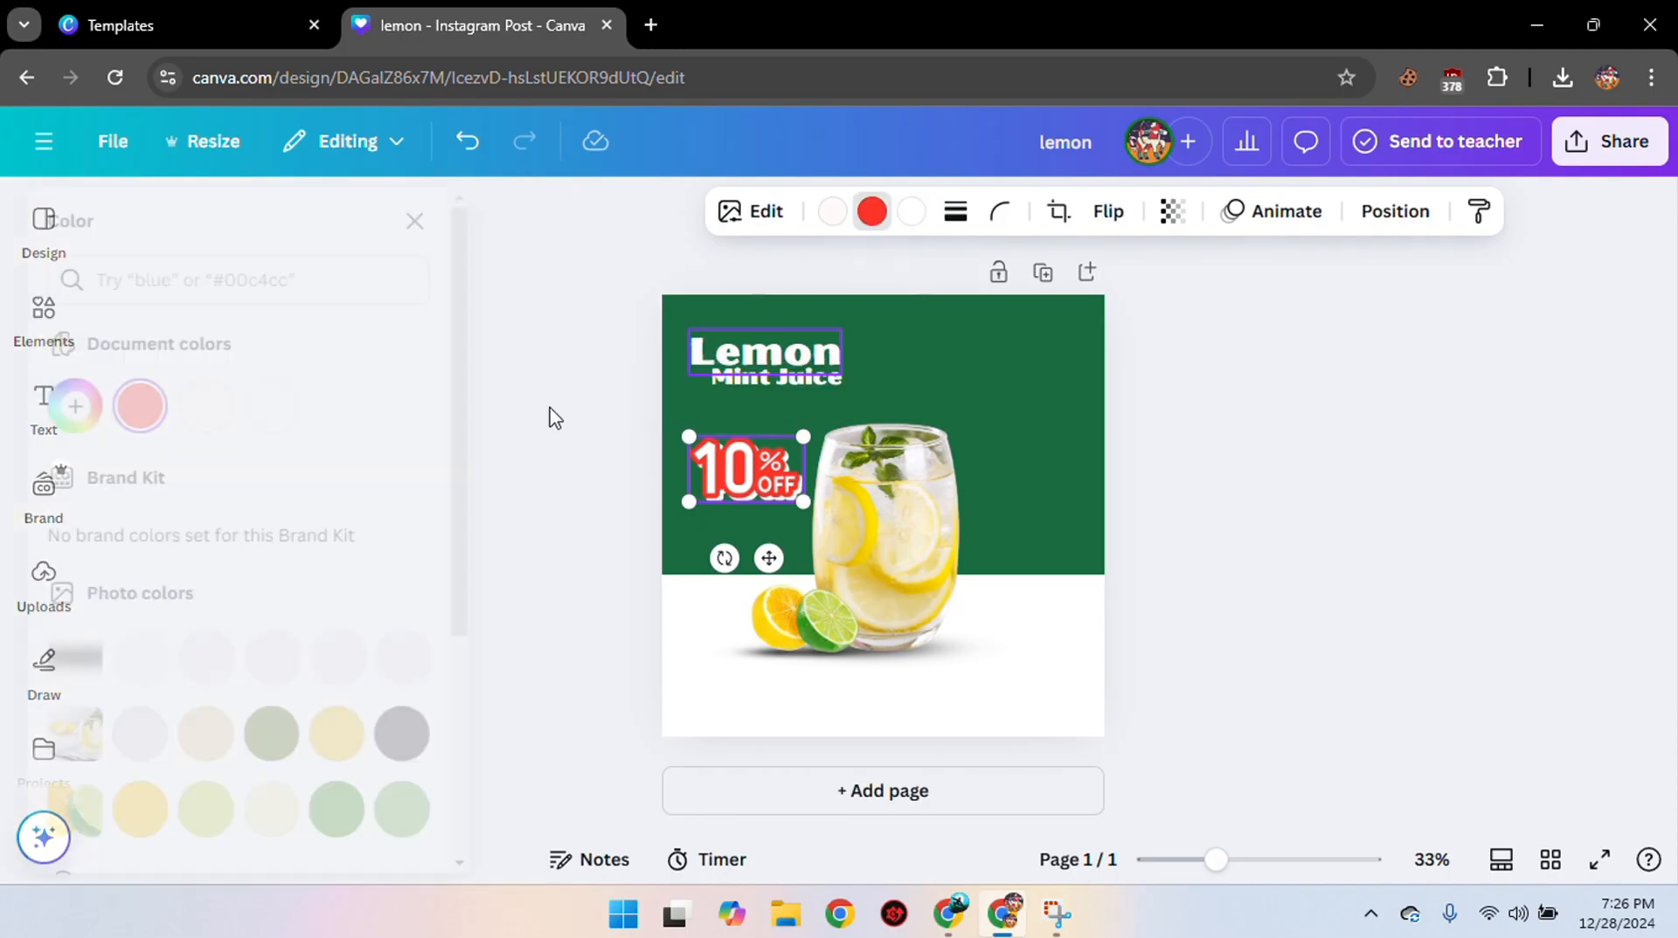
pyautogui.click(201, 407)
pyautogui.click(194, 474)
pyautogui.moveTo(194, 476); pyautogui.dragTo(196, 478)
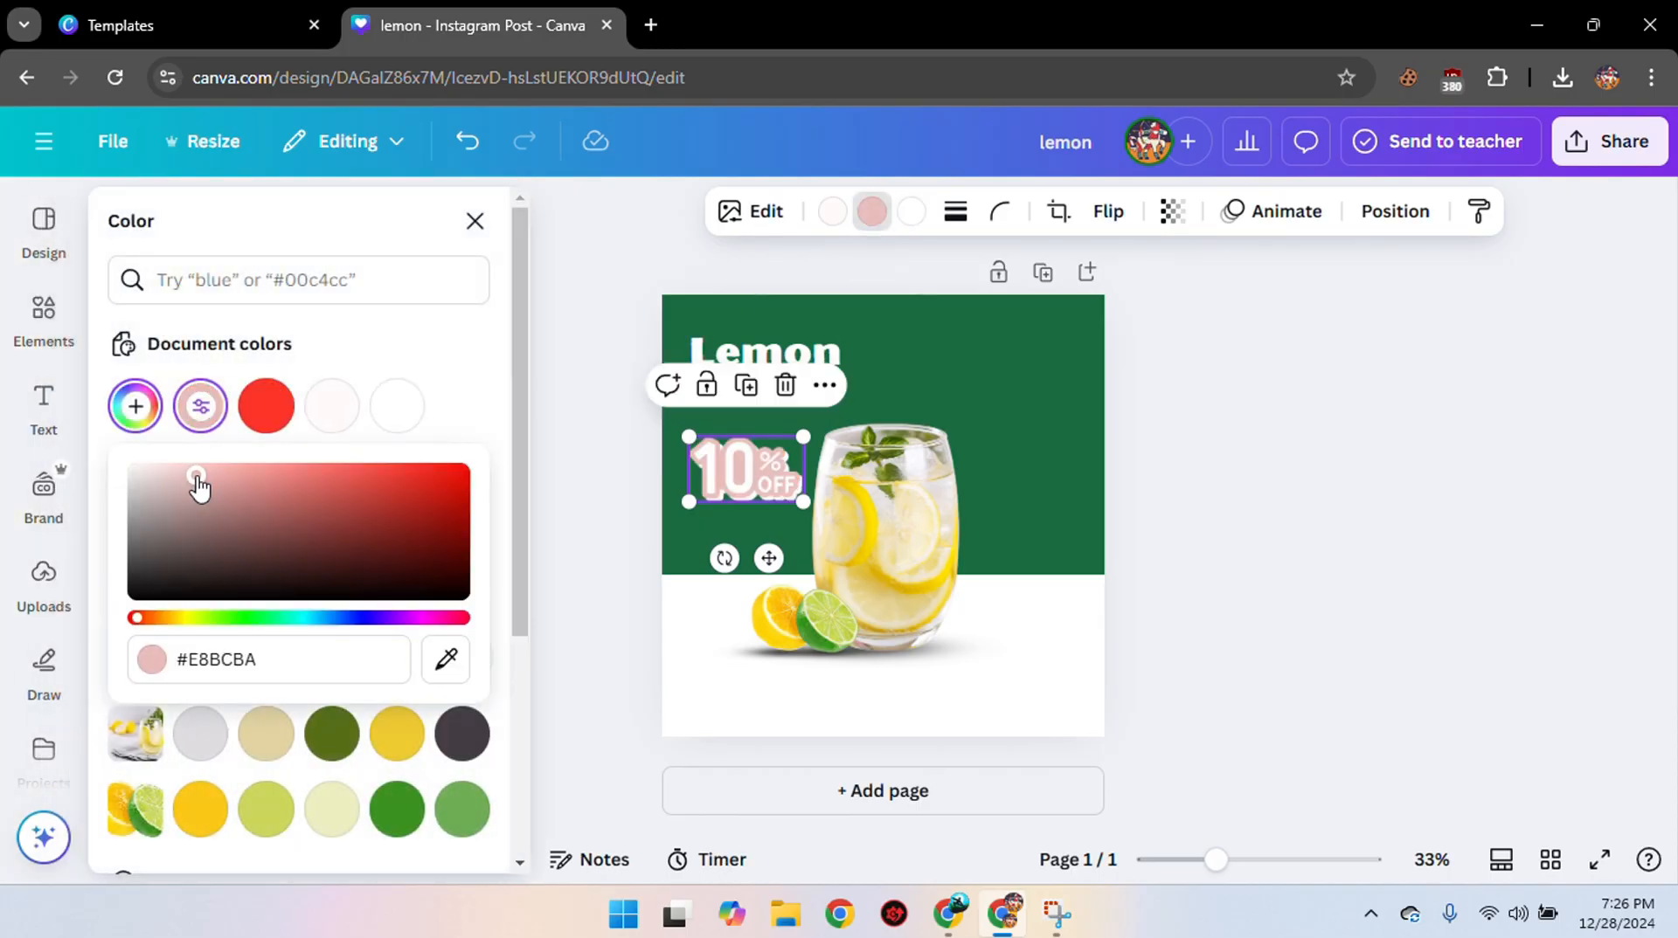
# Set the near-white shadow color of the "10% OFF" graphic to black, #000000.
pyautogui.click(832, 210)
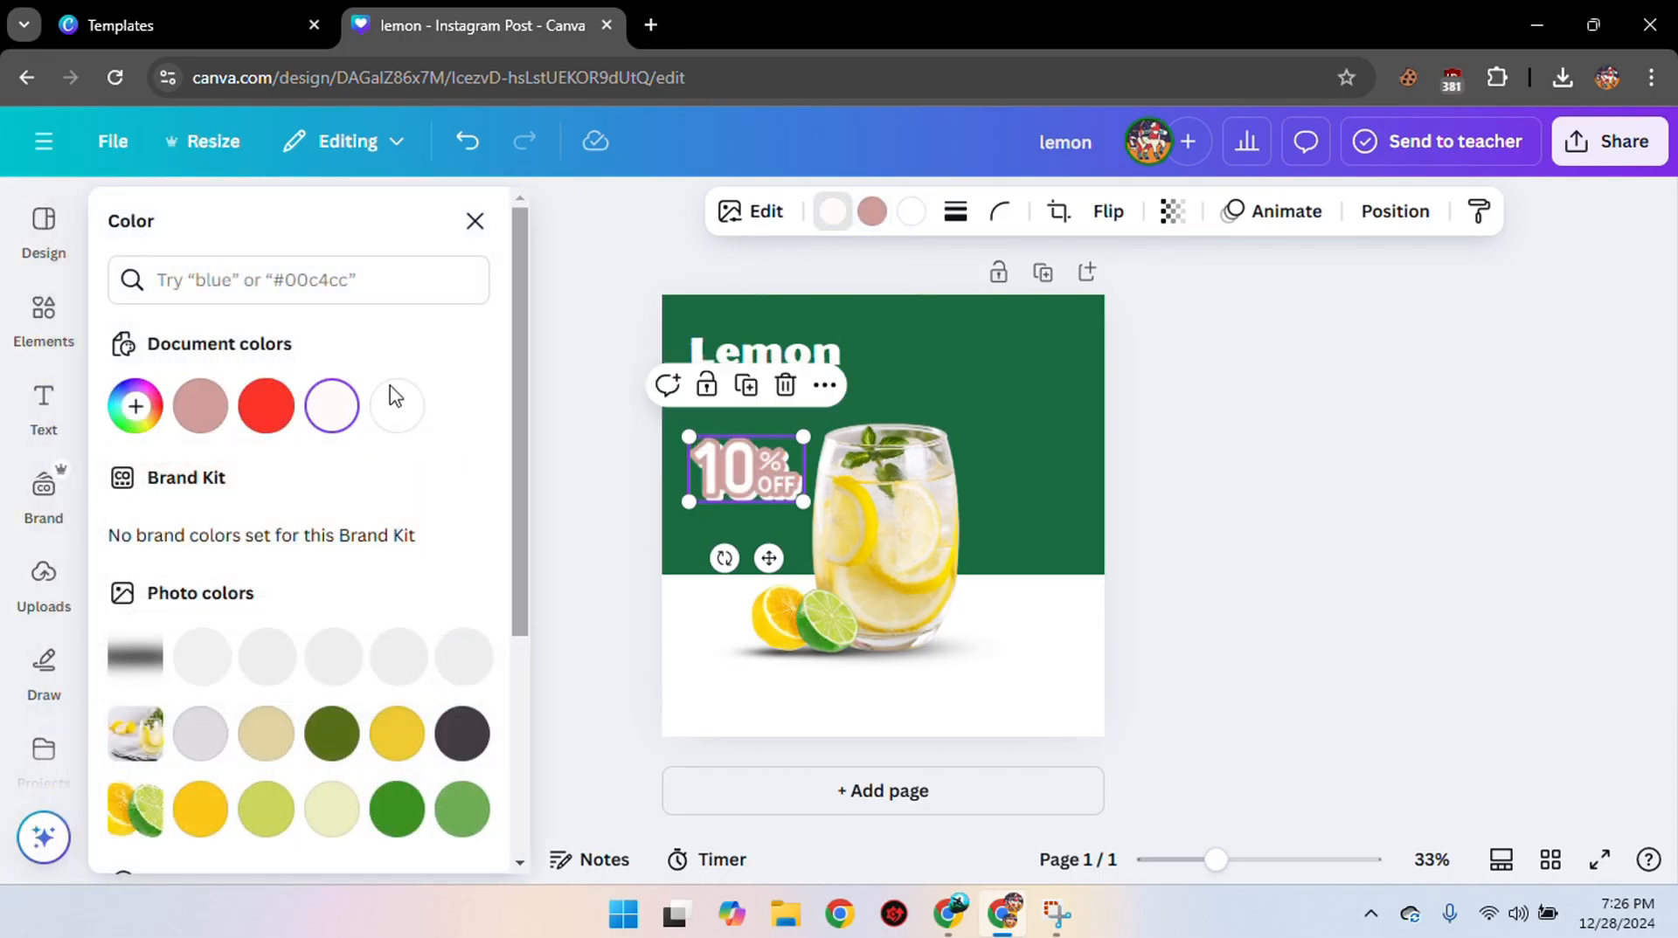
pyautogui.click(136, 406)
pyautogui.moveTo(282, 546); pyautogui.dragTo(306, 627)
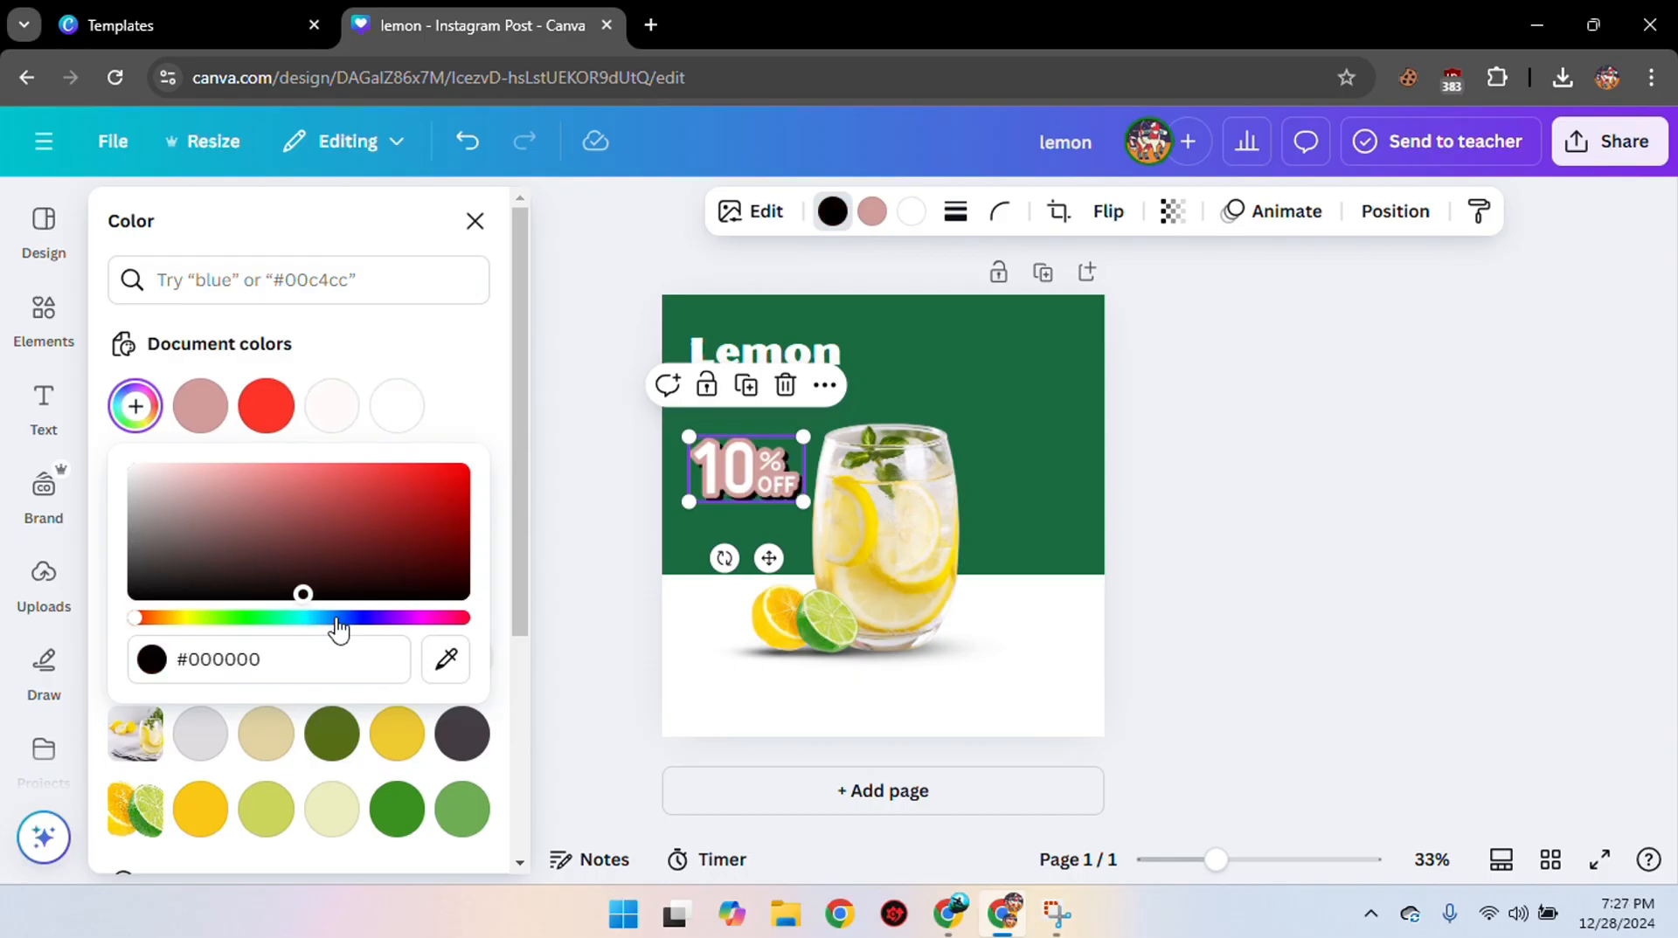
# Recolor the white lettering of the "10% OFF" graphic with the dark olive green from the glass photo's colors.
pyautogui.click(910, 211)
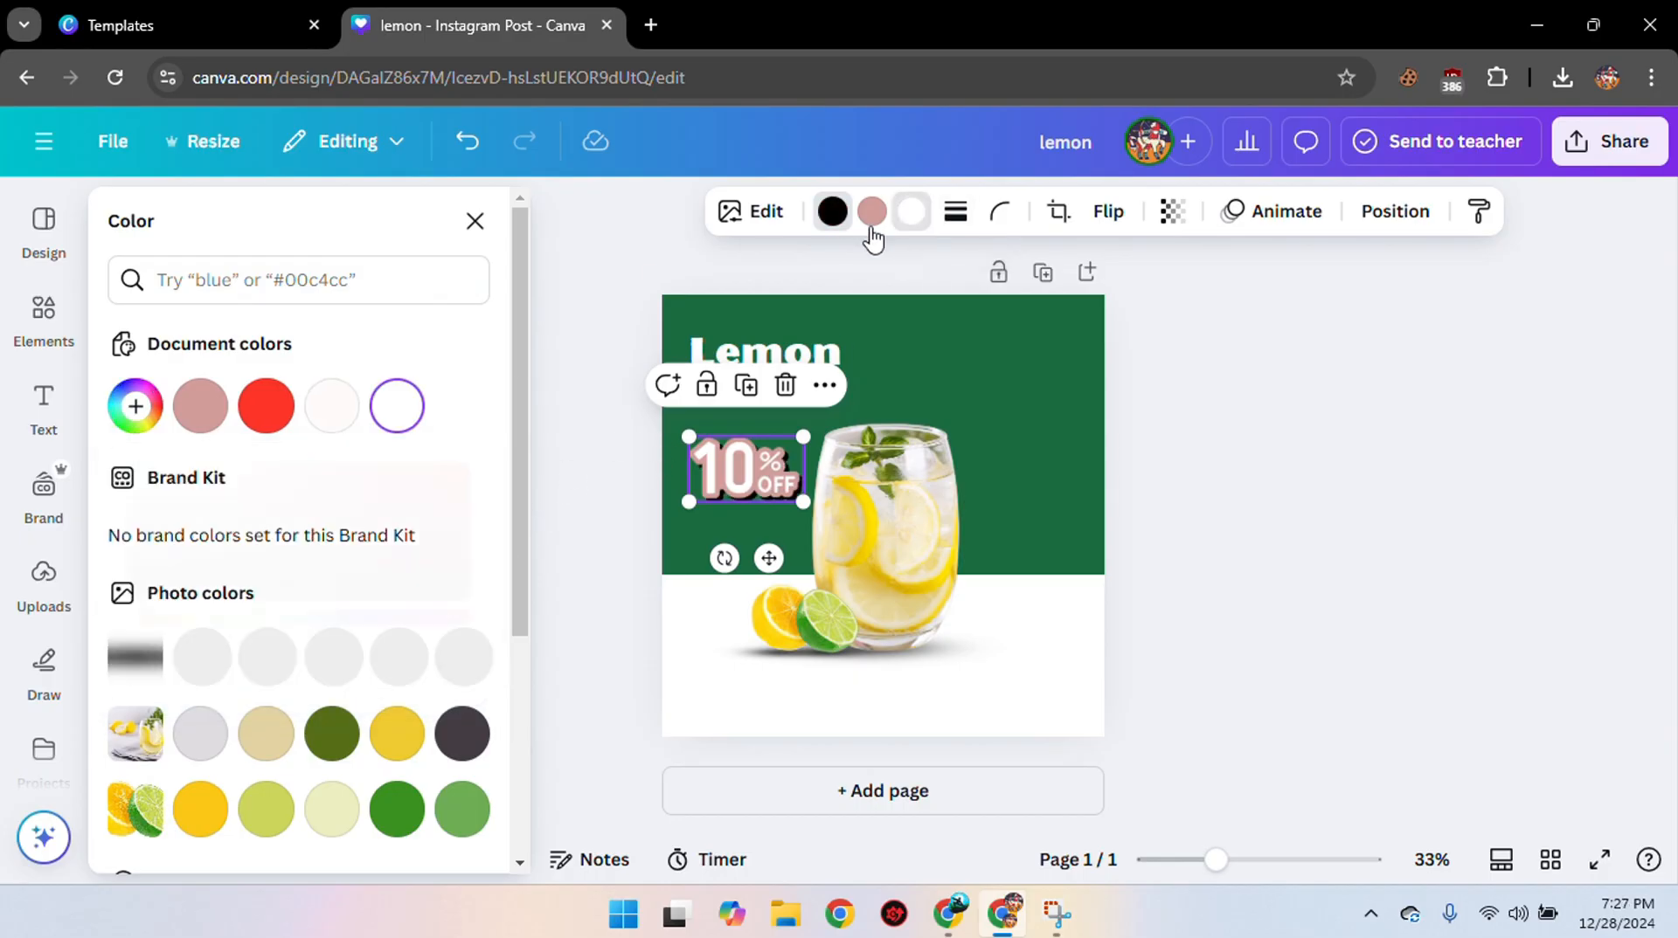
pyautogui.click(135, 406)
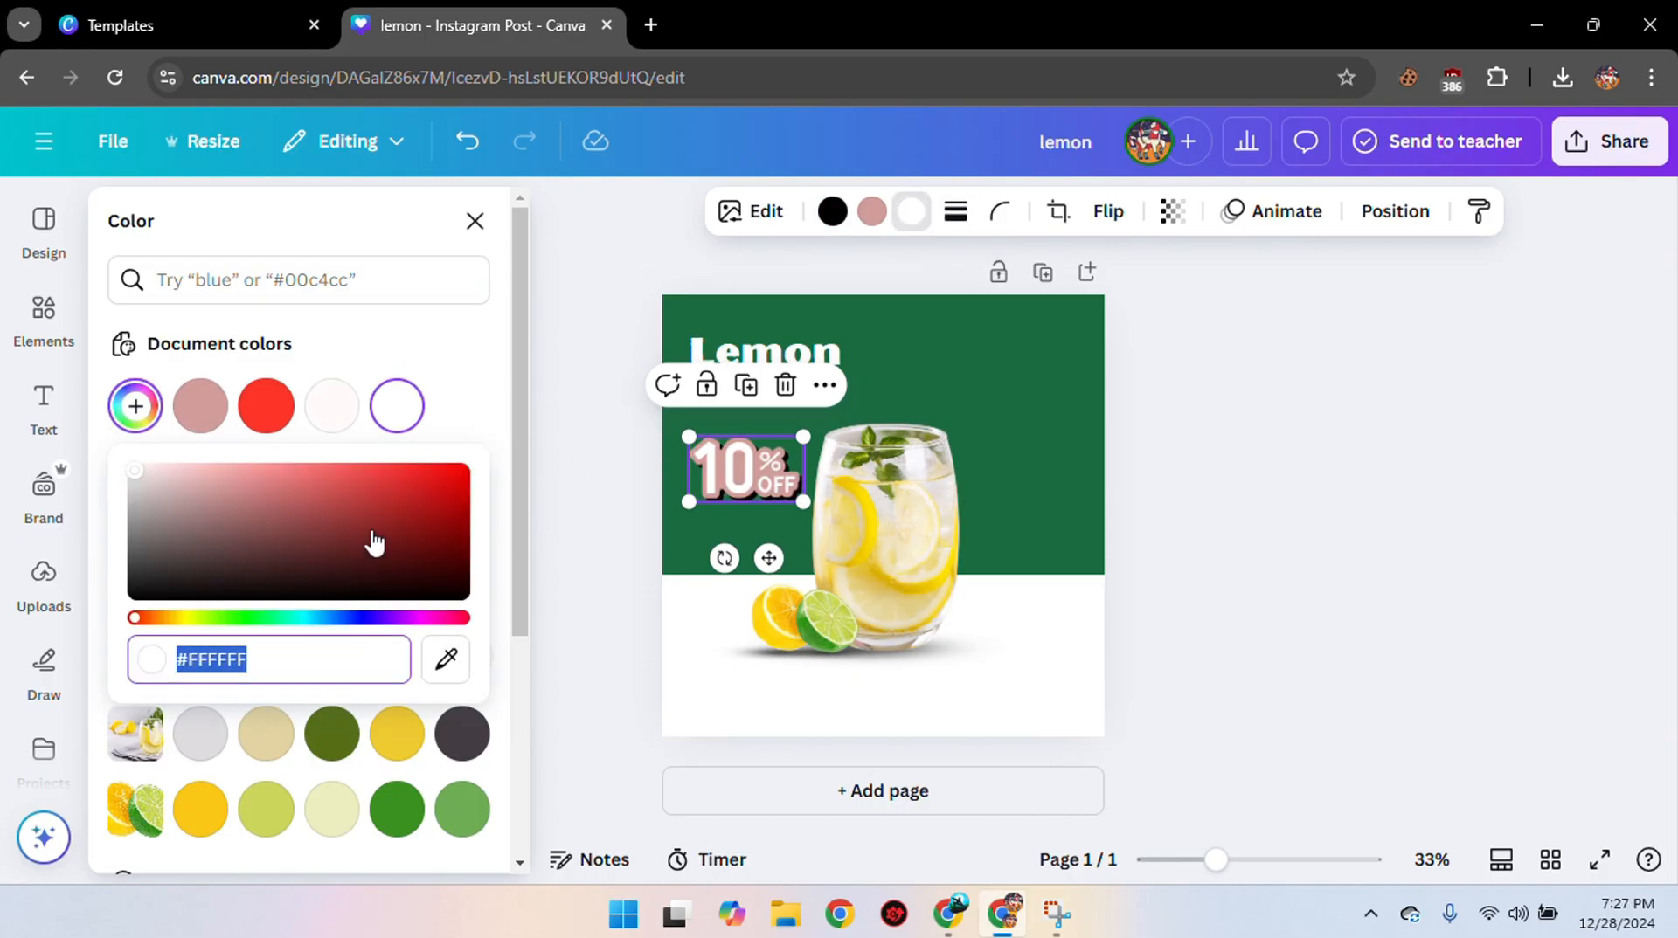
pyautogui.click(331, 733)
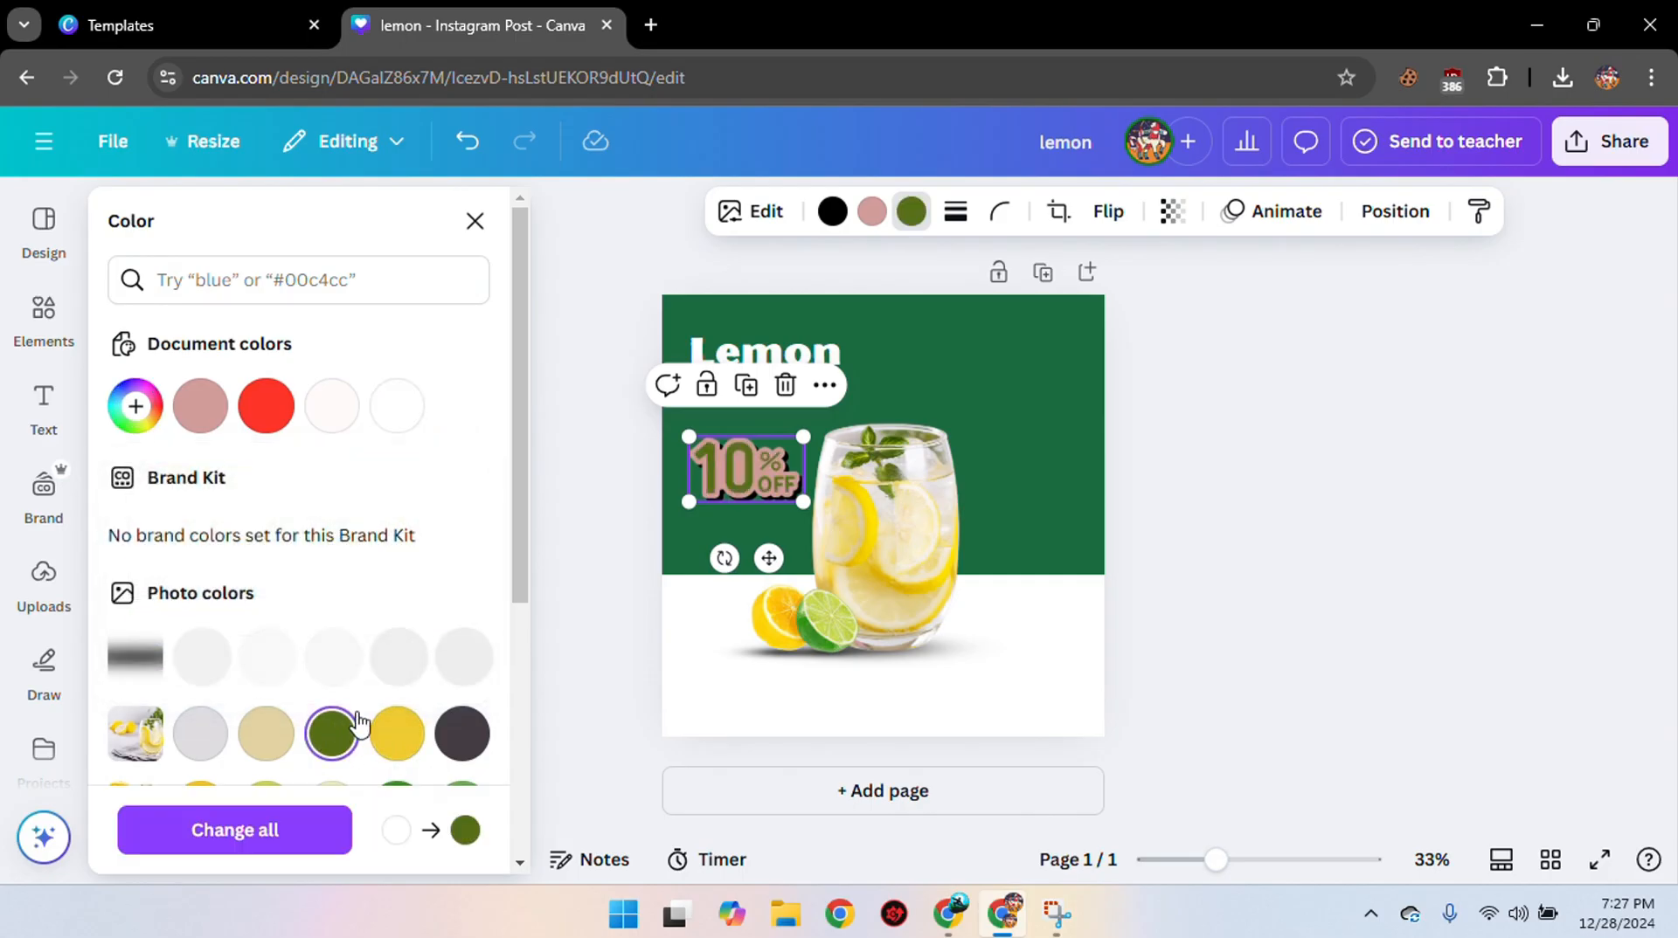
pyautogui.click(1177, 541)
# Shrink the "10% OFF" graphic slightly and recolor its pink outline white.
pyautogui.click(776, 477)
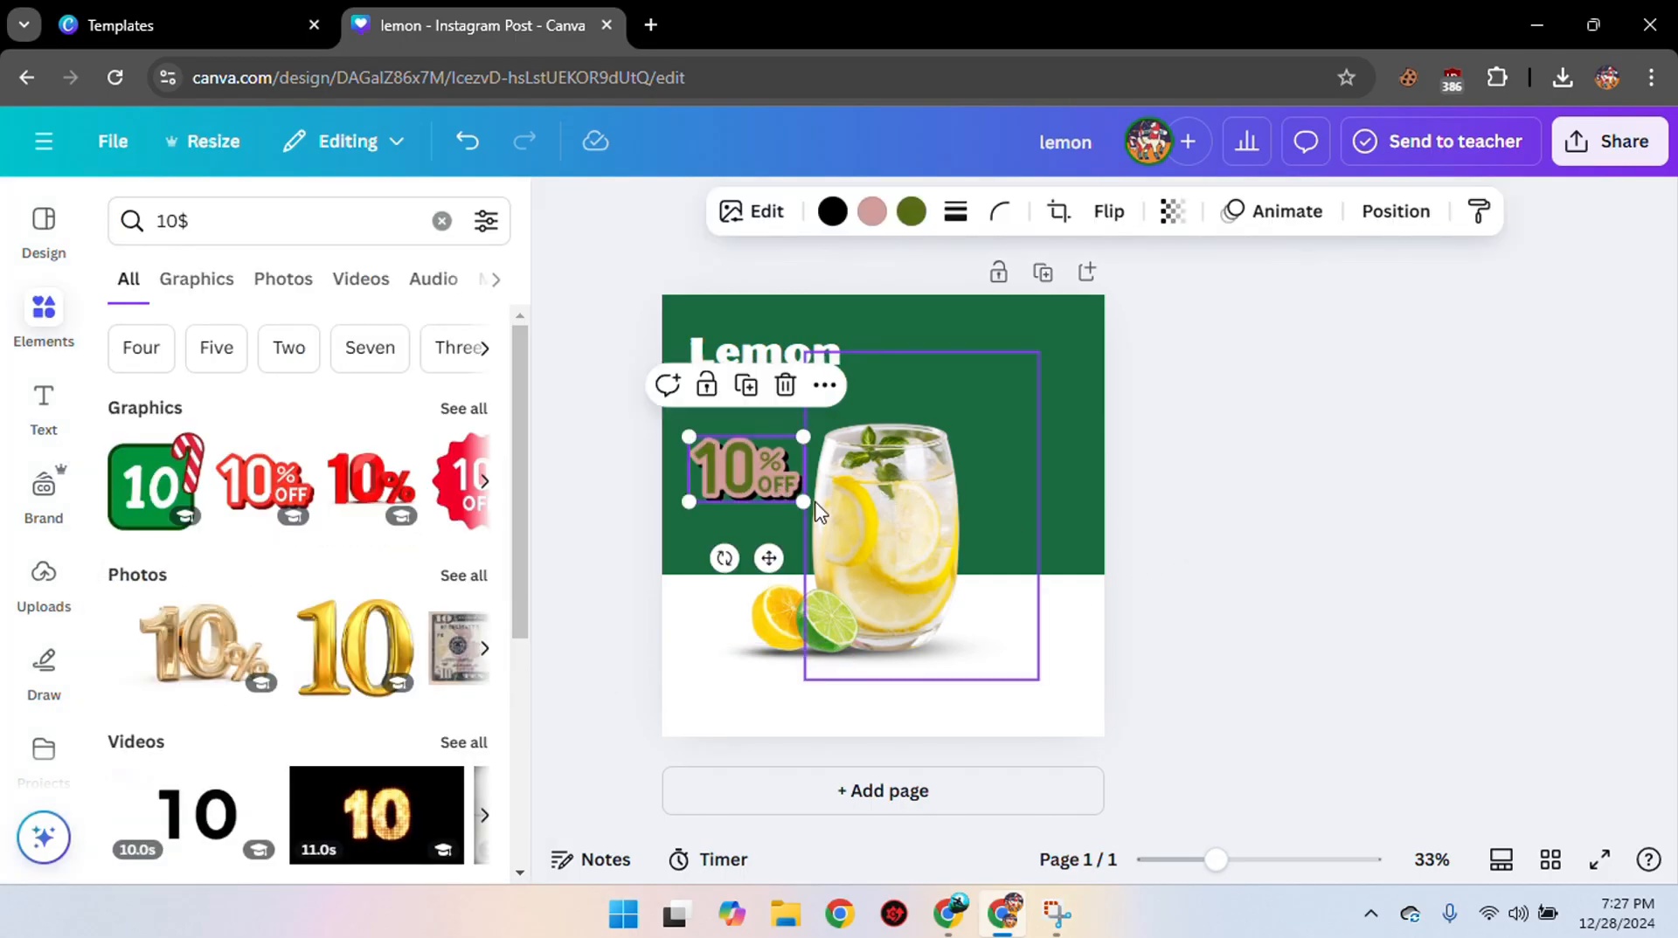
pyautogui.moveTo(805, 503); pyautogui.dragTo(753, 467)
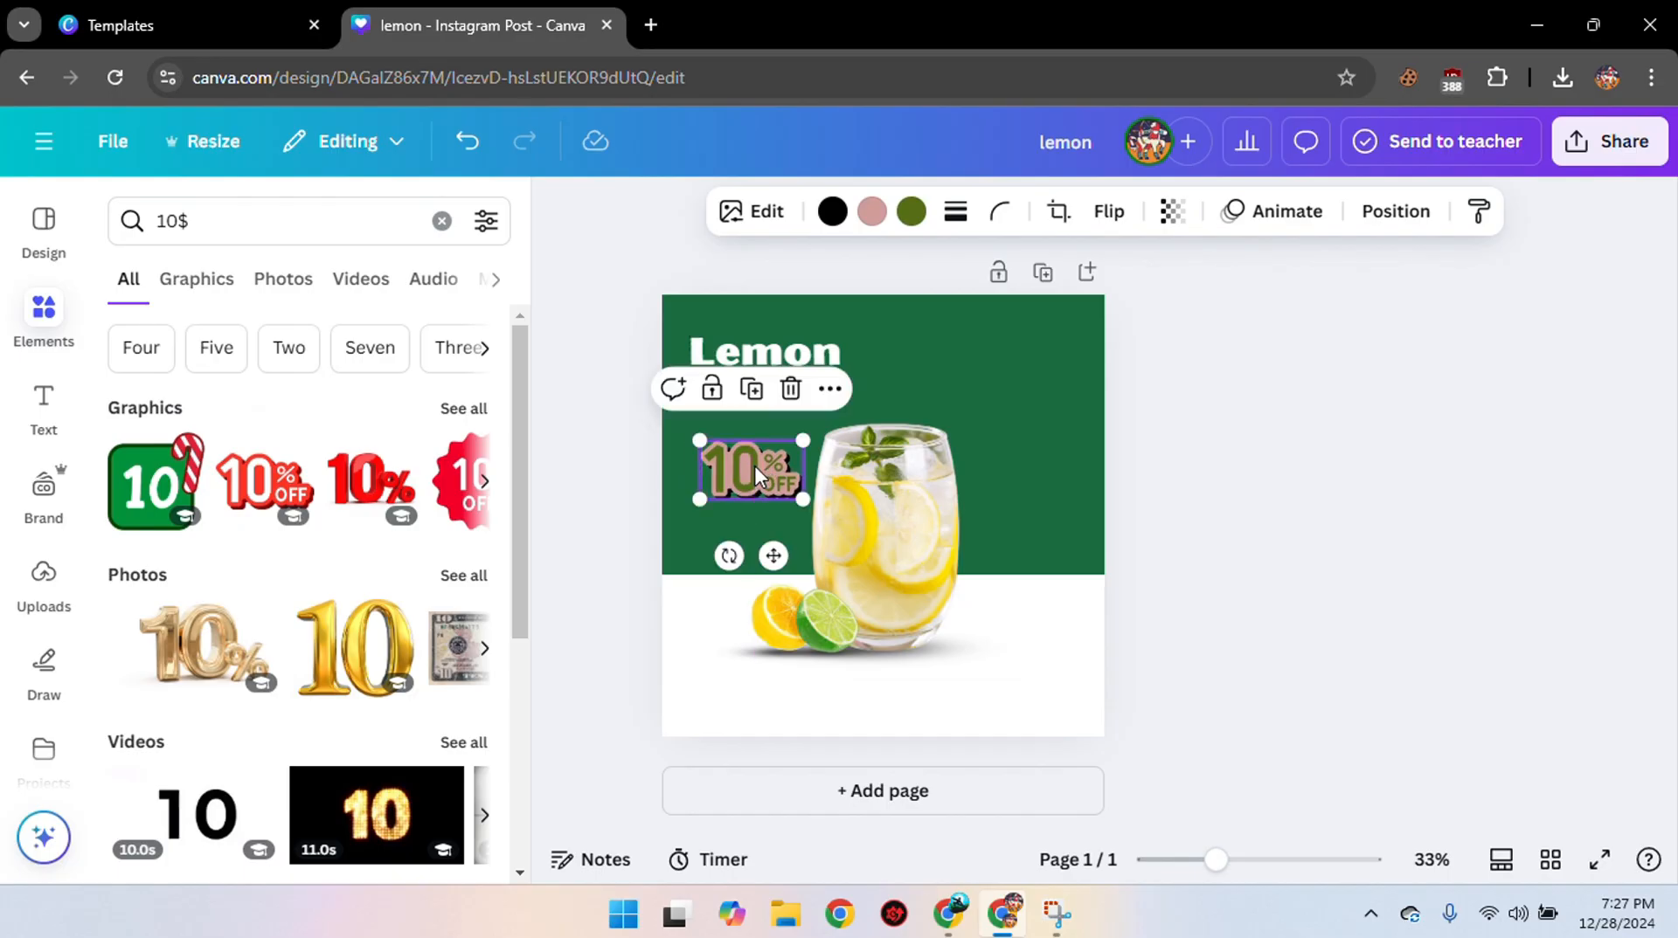
pyautogui.click(871, 210)
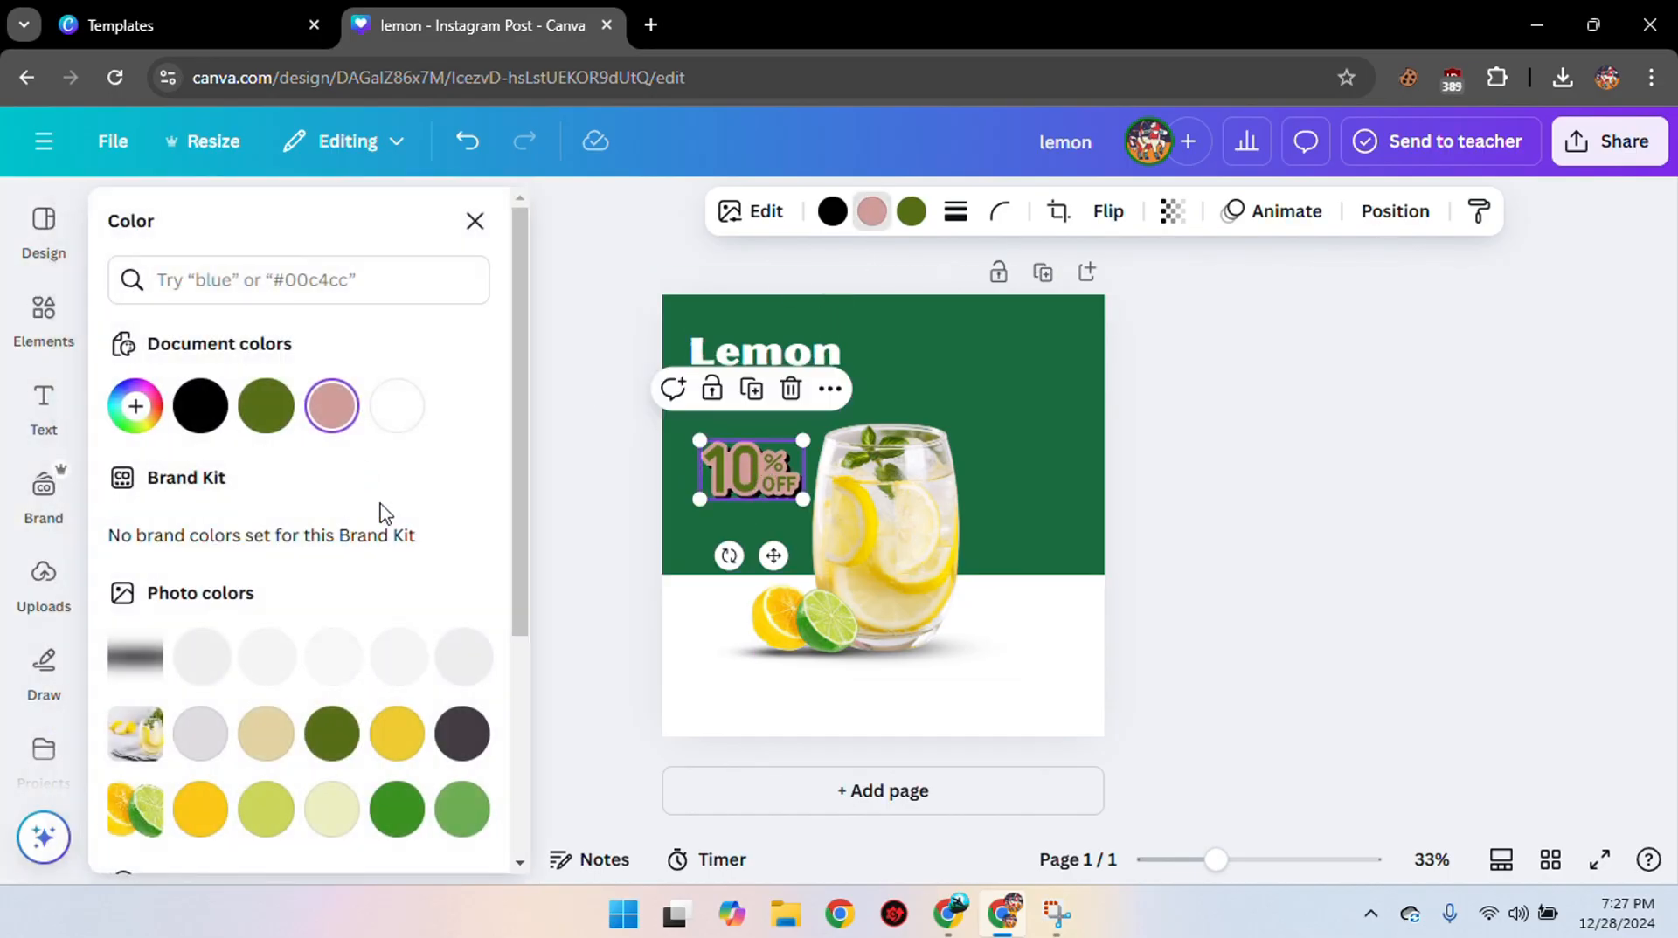
pyautogui.click(393, 402)
pyautogui.click(1274, 479)
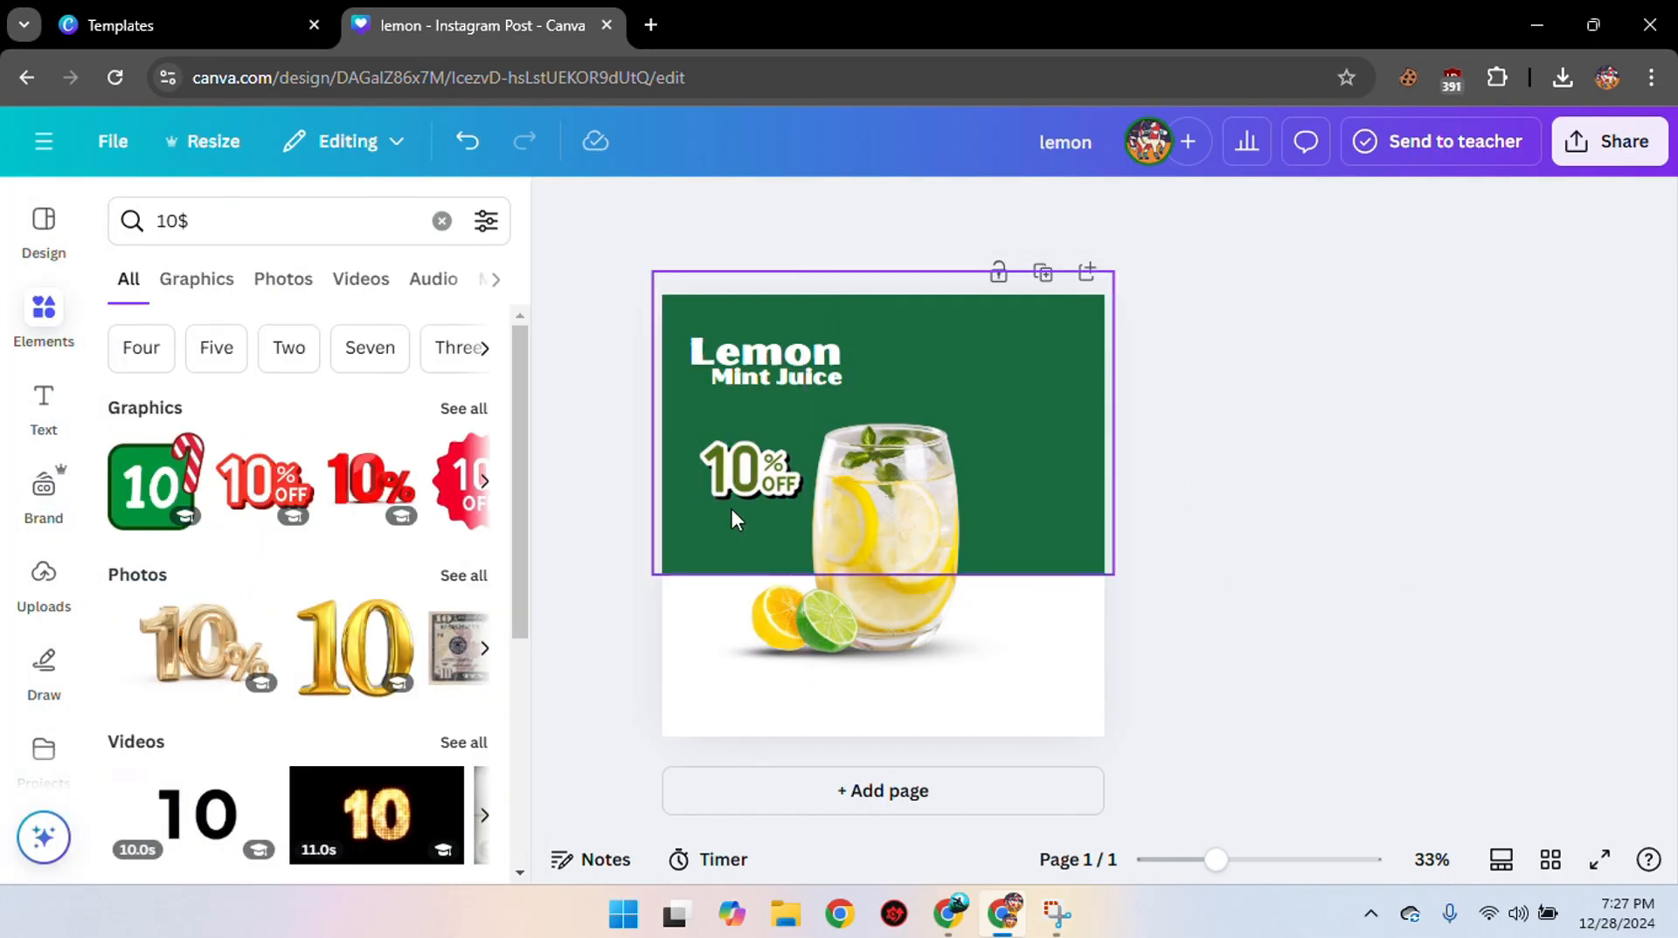
# Reduce the "10% OFF" graphic a little more and reposition it beside the glass below the heading.
pyautogui.click(756, 491)
pyautogui.moveTo(801, 497); pyautogui.dragTo(747, 462)
pyautogui.click(1471, 526)
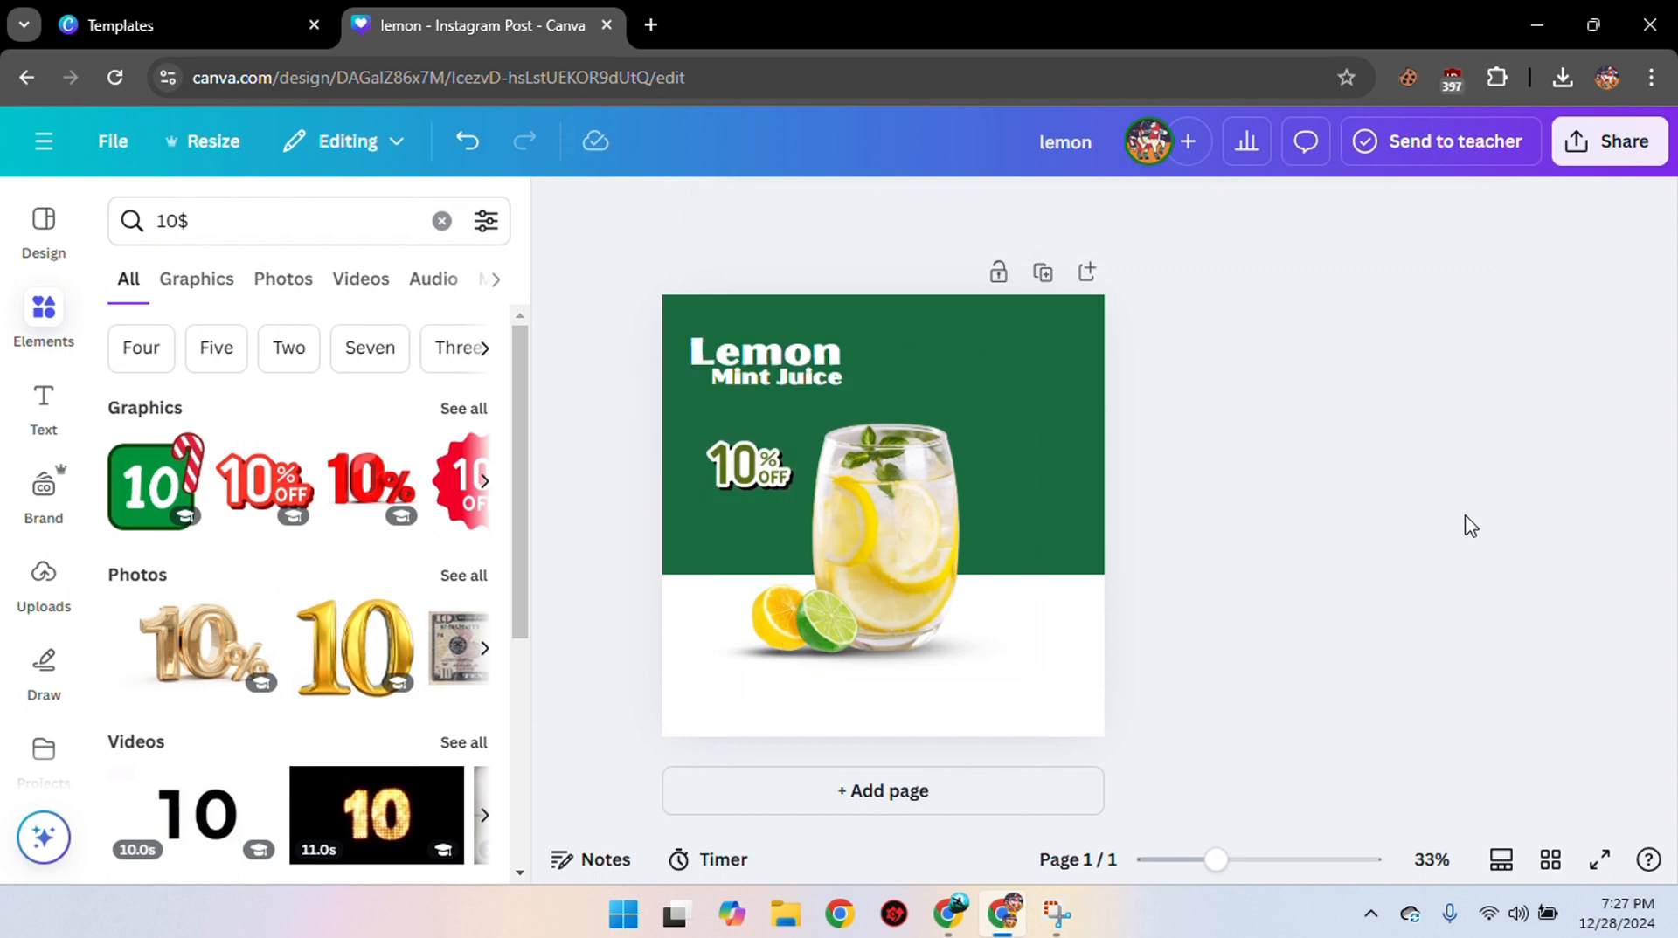
# Find the green "Buy 1 Get 1" graphic by searching "buy 1 get 1 free white text" and place it, reduced, right of the glass.
pyautogui.click(441, 221)
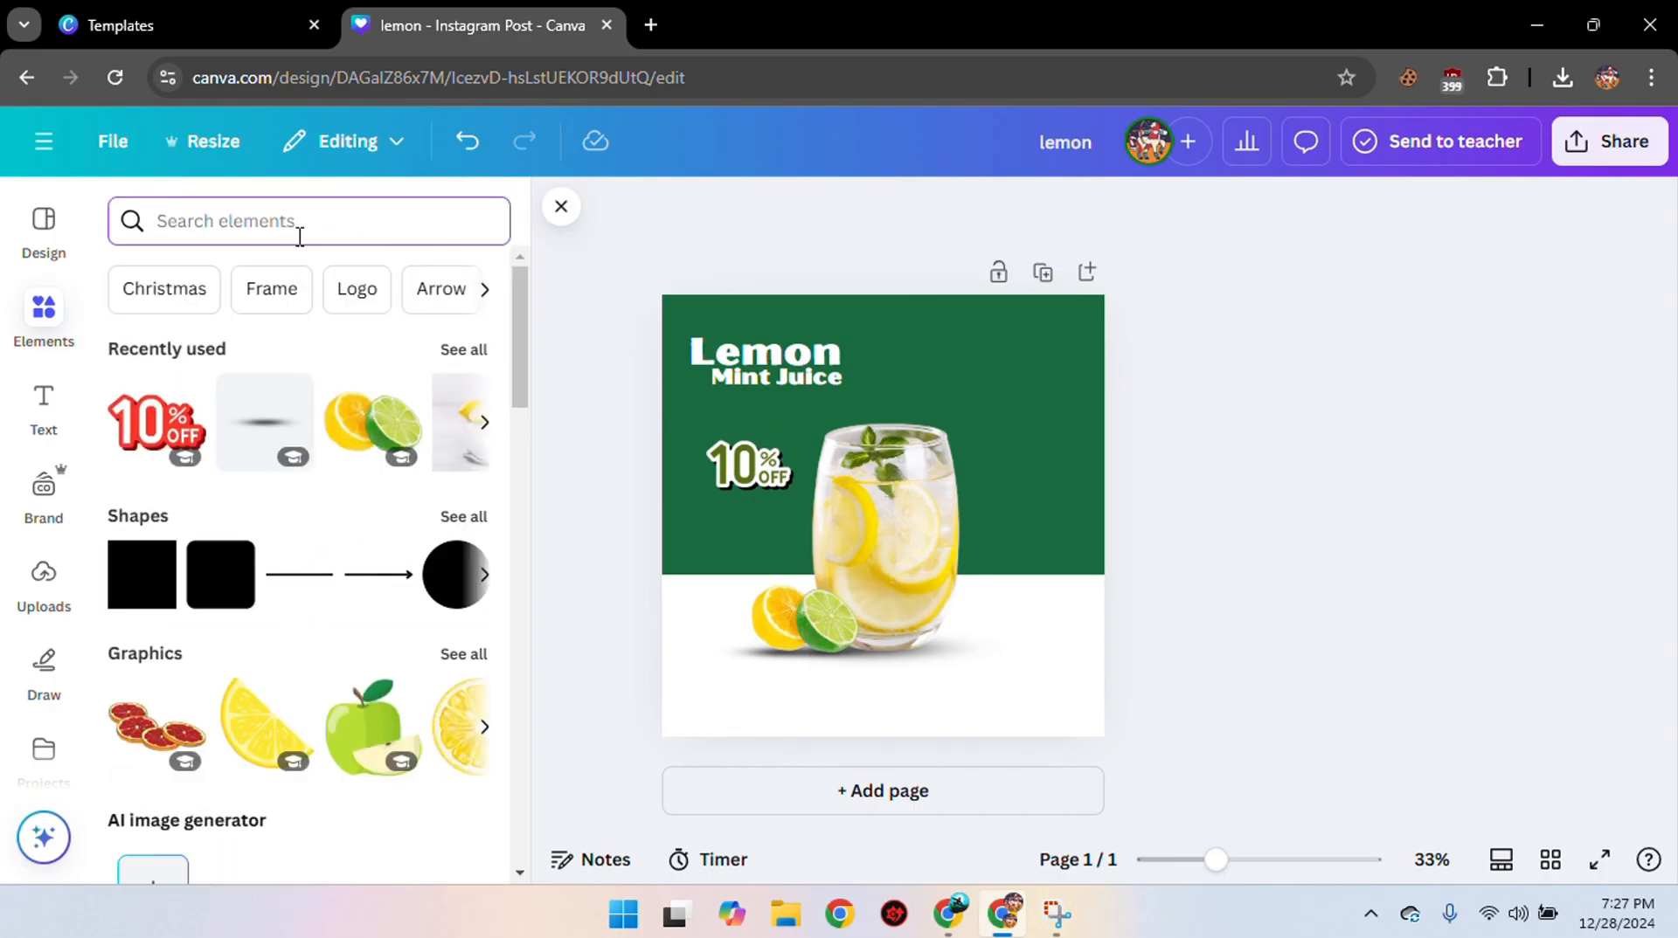
pyautogui.write('buy')
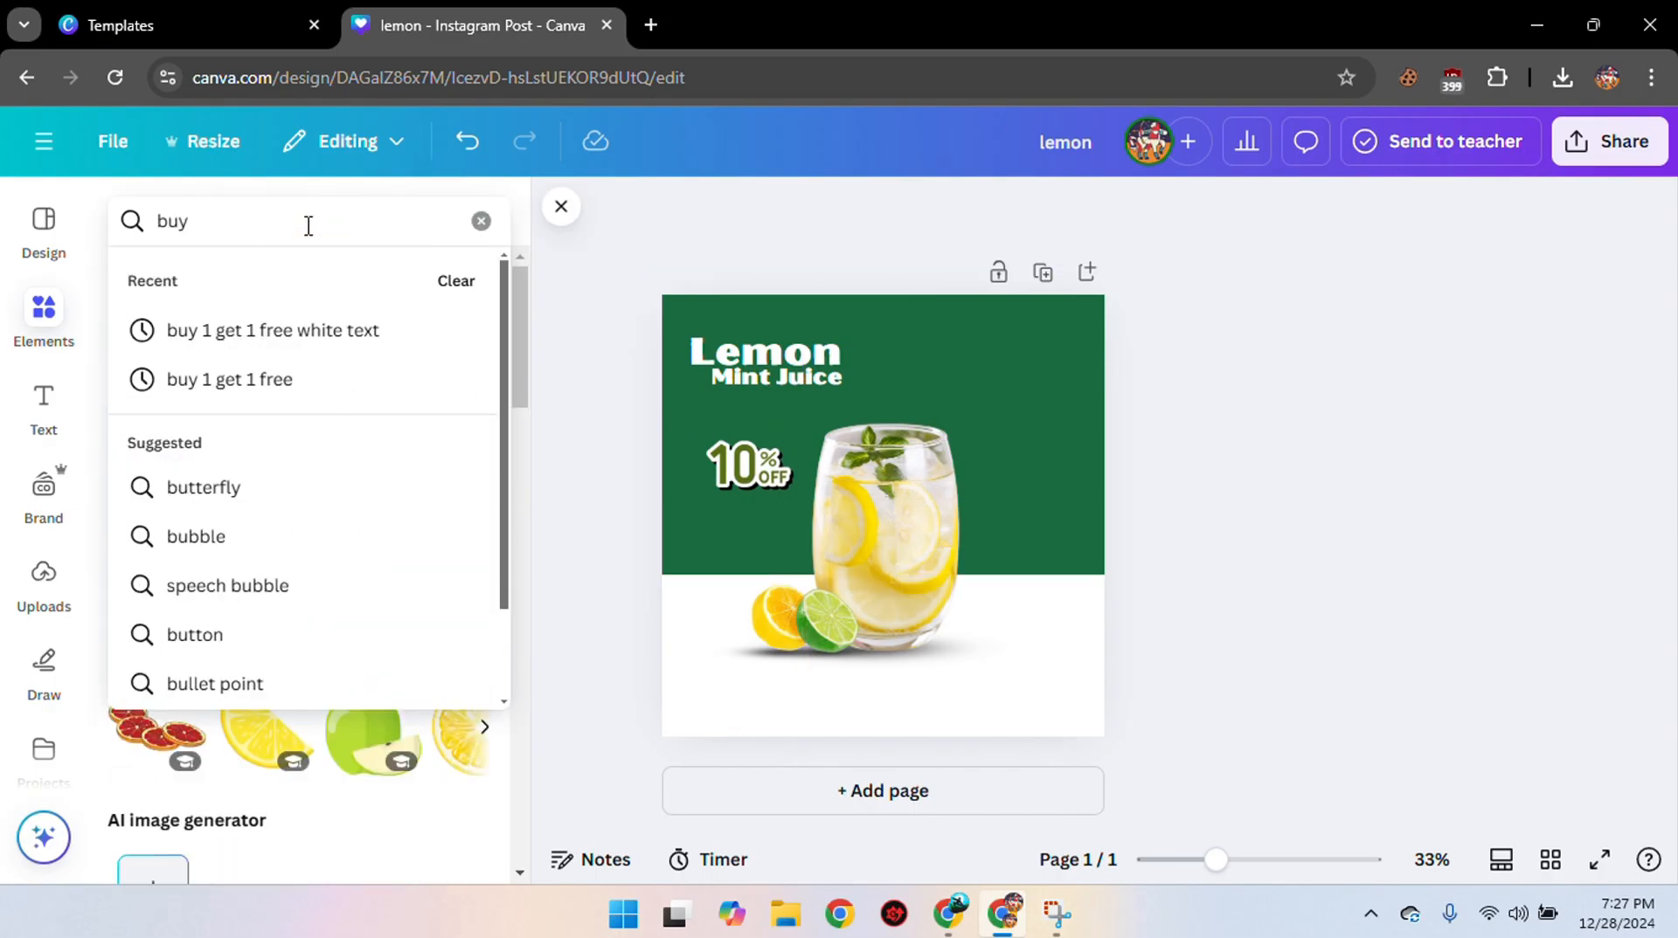
pyautogui.click(293, 328)
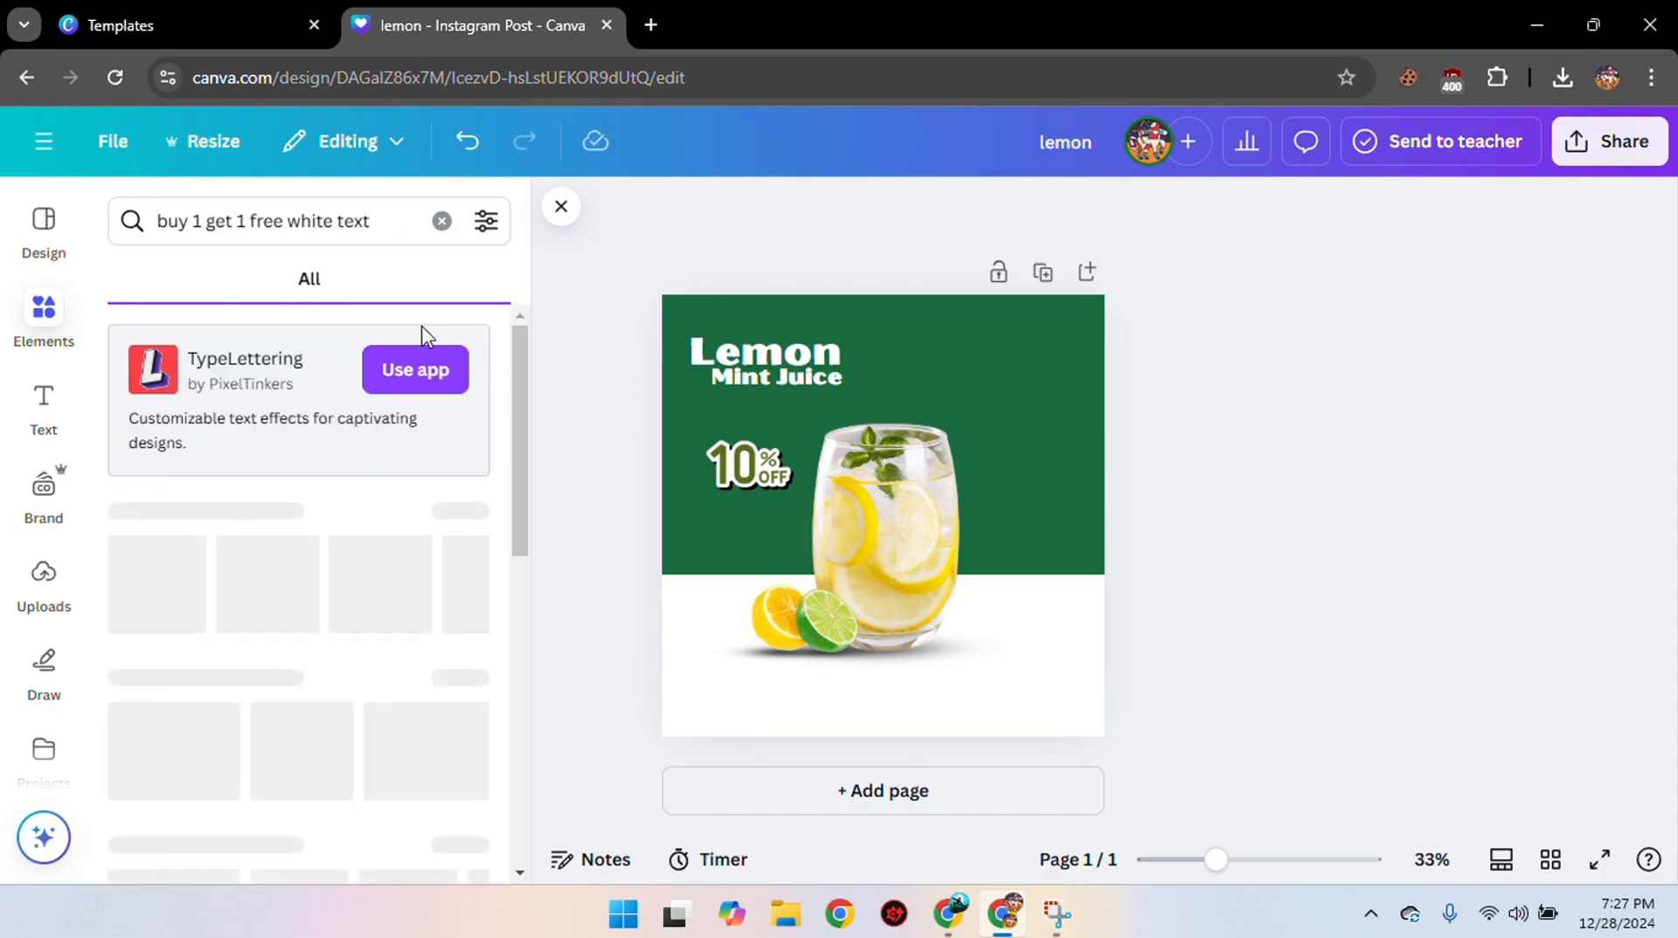
pyautogui.click(453, 516)
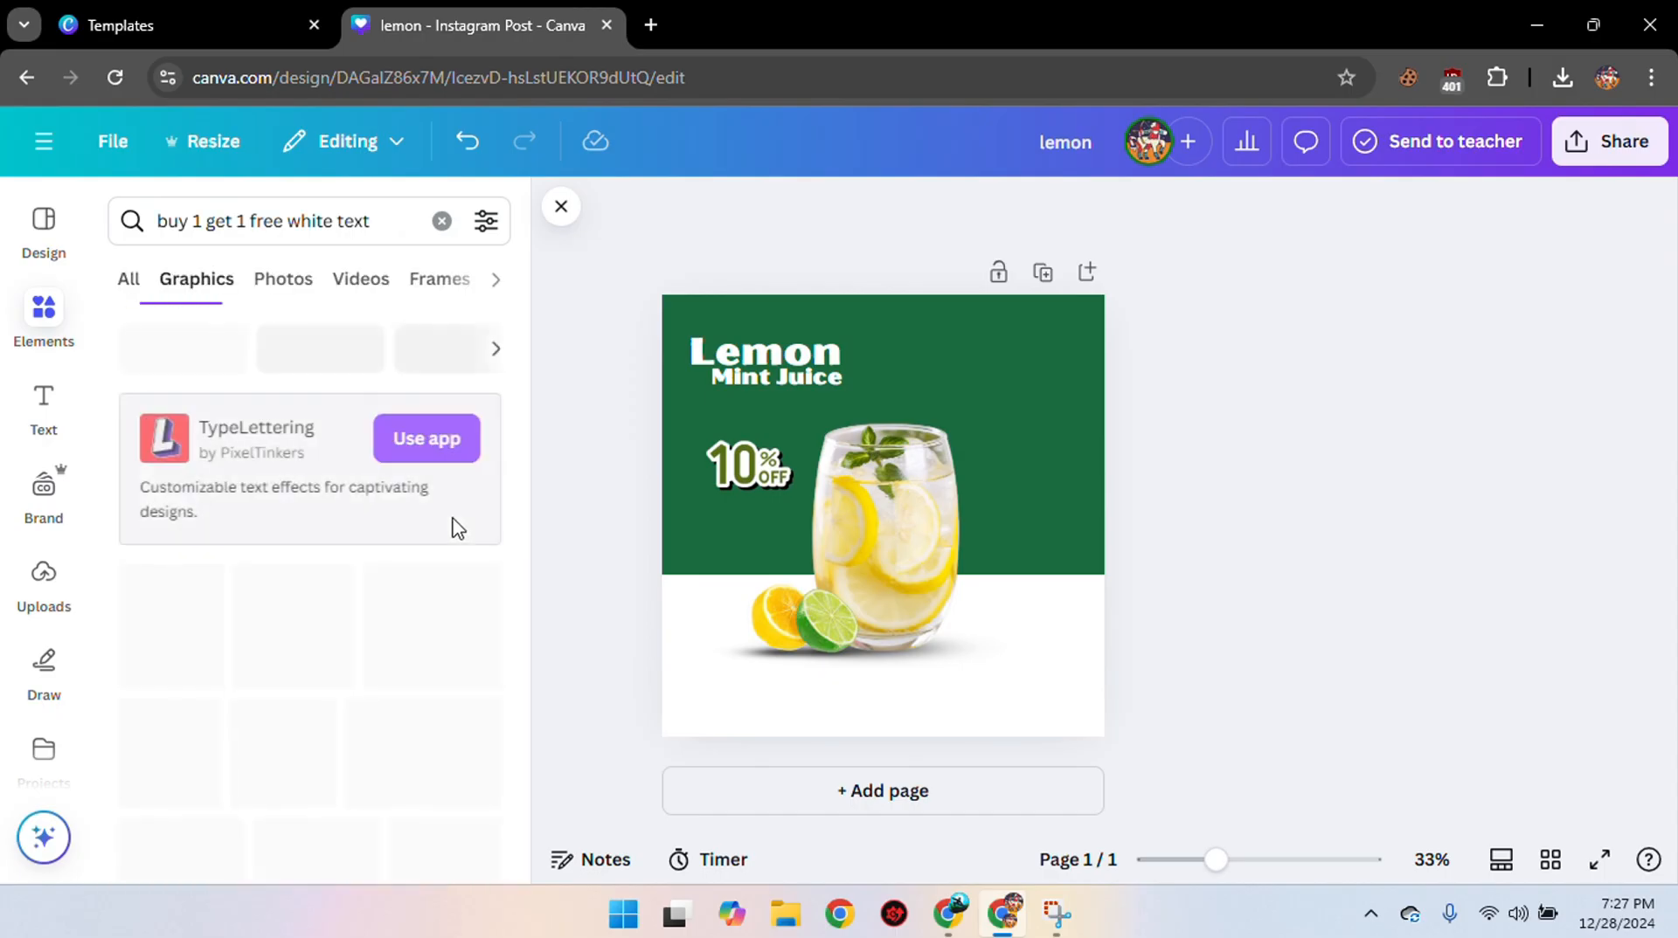
pyautogui.scroll(-1, 461, 518)
pyautogui.scroll(-3, 459, 511)
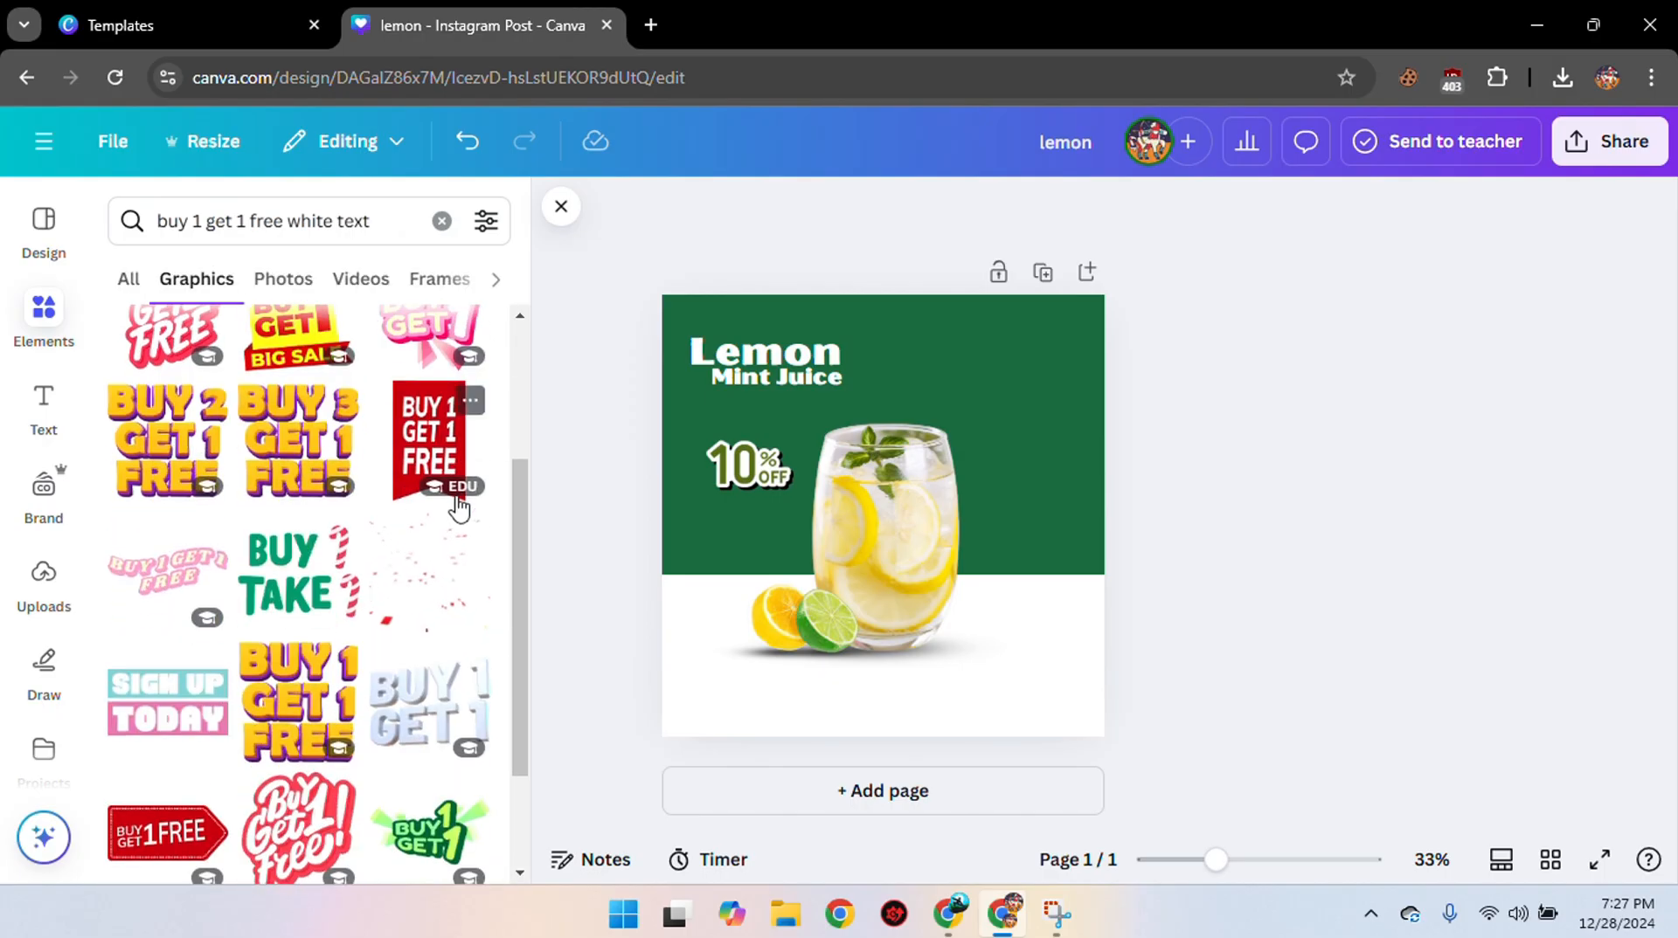
pyautogui.click(426, 712)
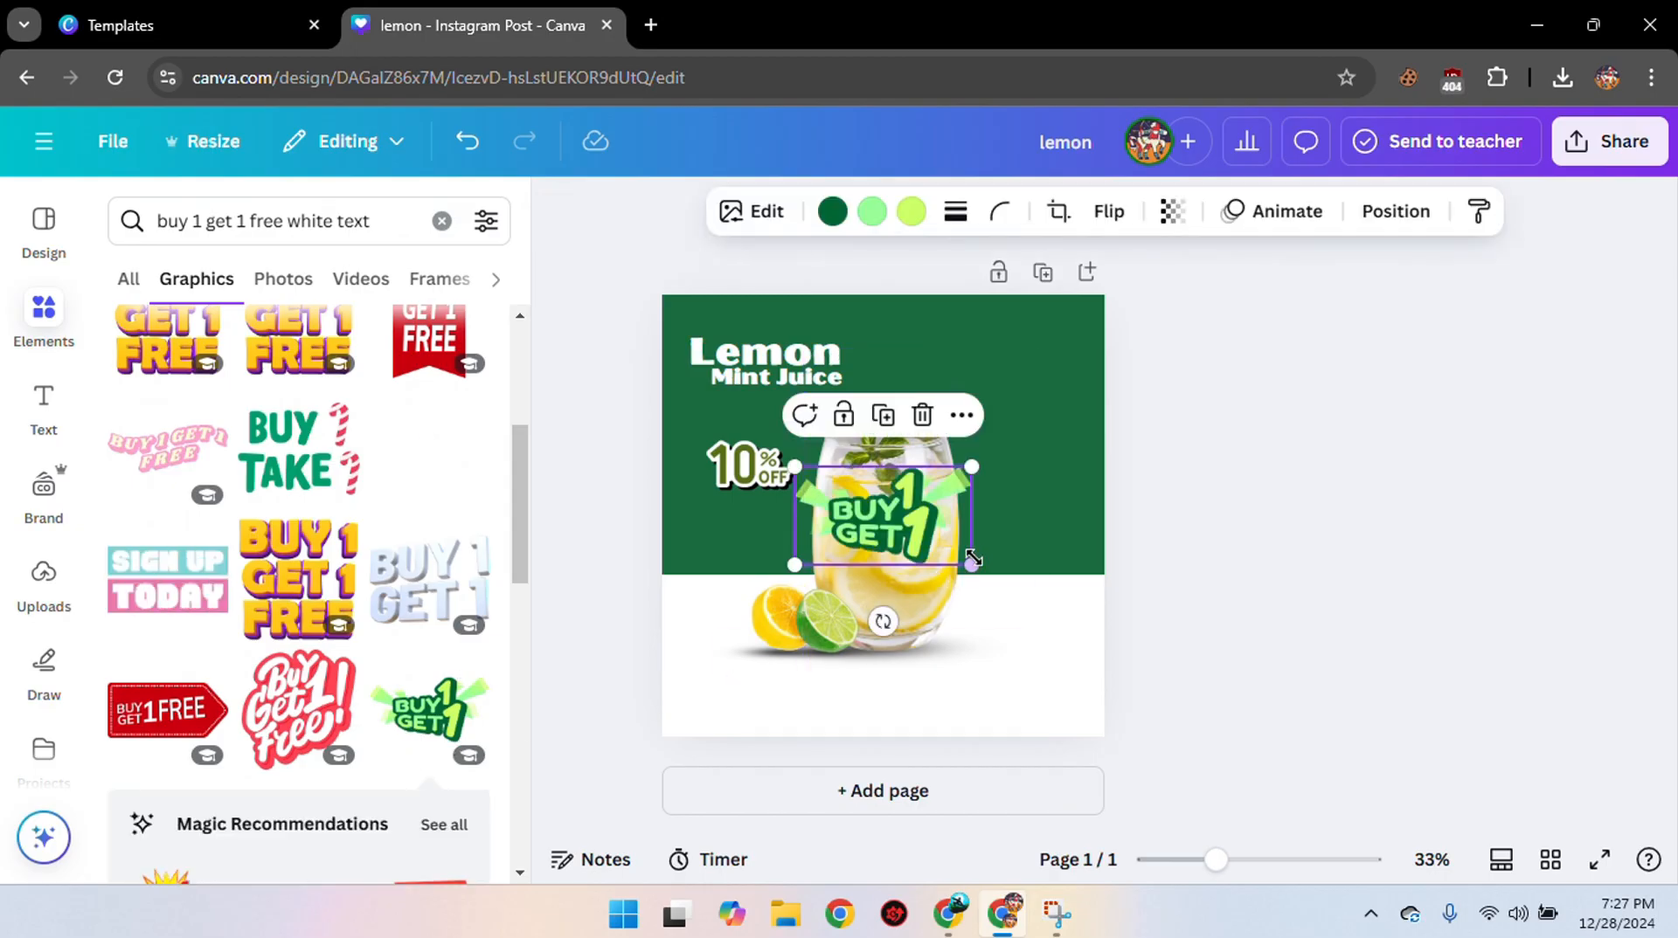
pyautogui.moveTo(971, 565); pyautogui.dragTo(1034, 461)
# Recolor the lime part of the "Buy 1 Get 1" graphic white.
pyautogui.click(911, 214)
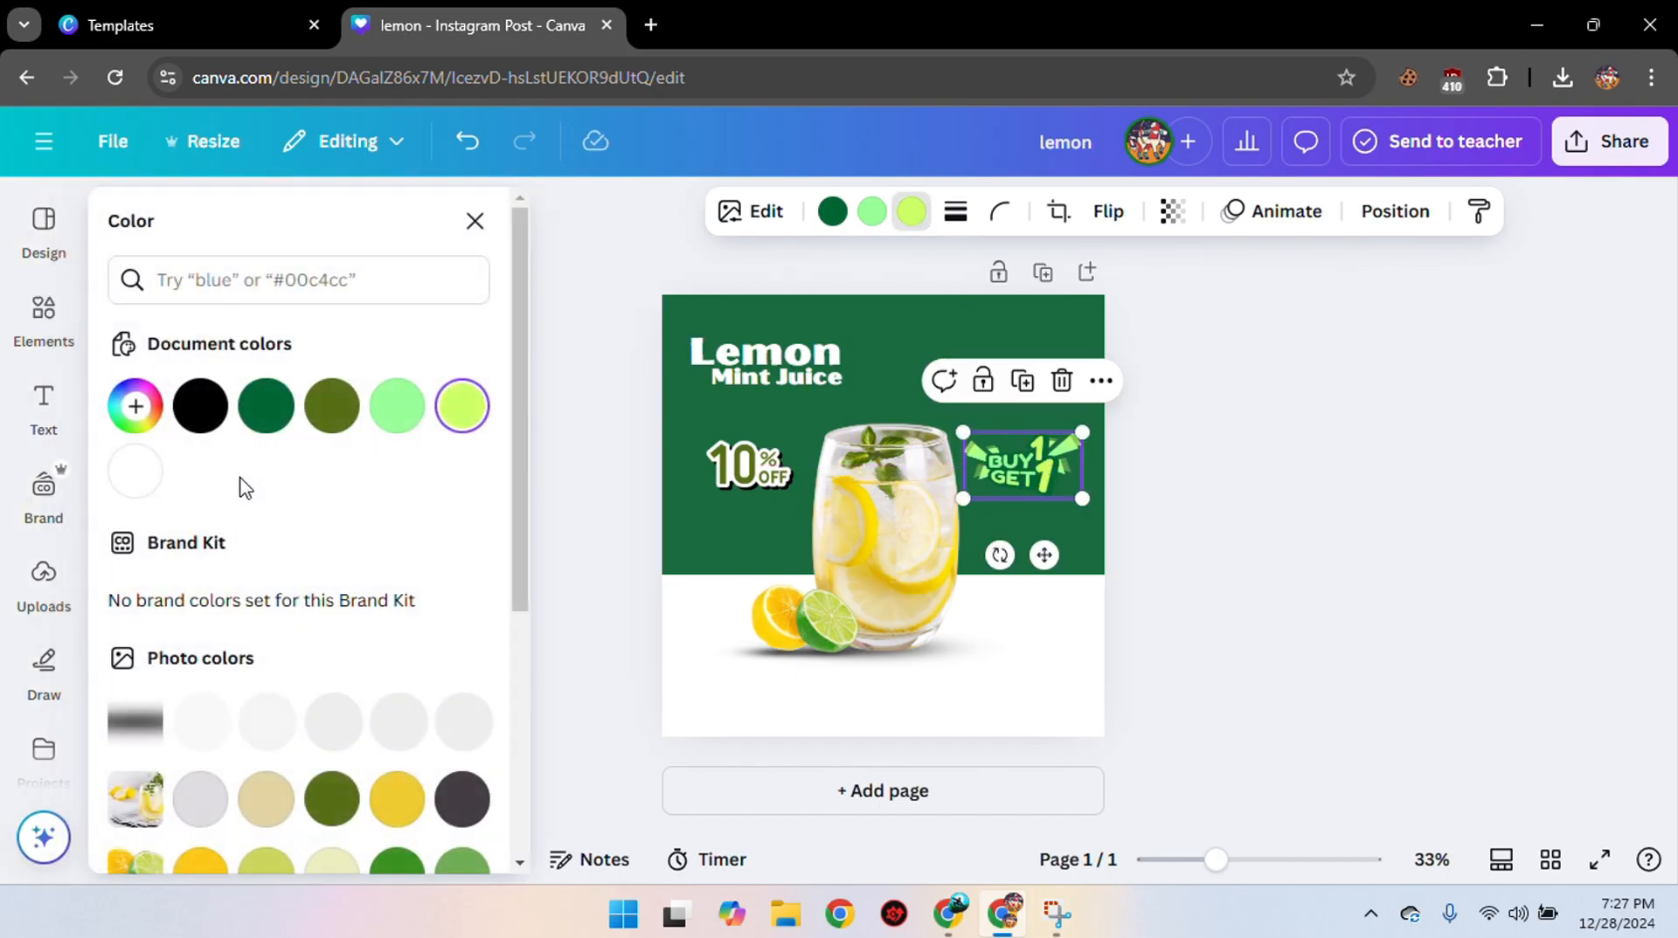
pyautogui.scroll(-5, 262, 743)
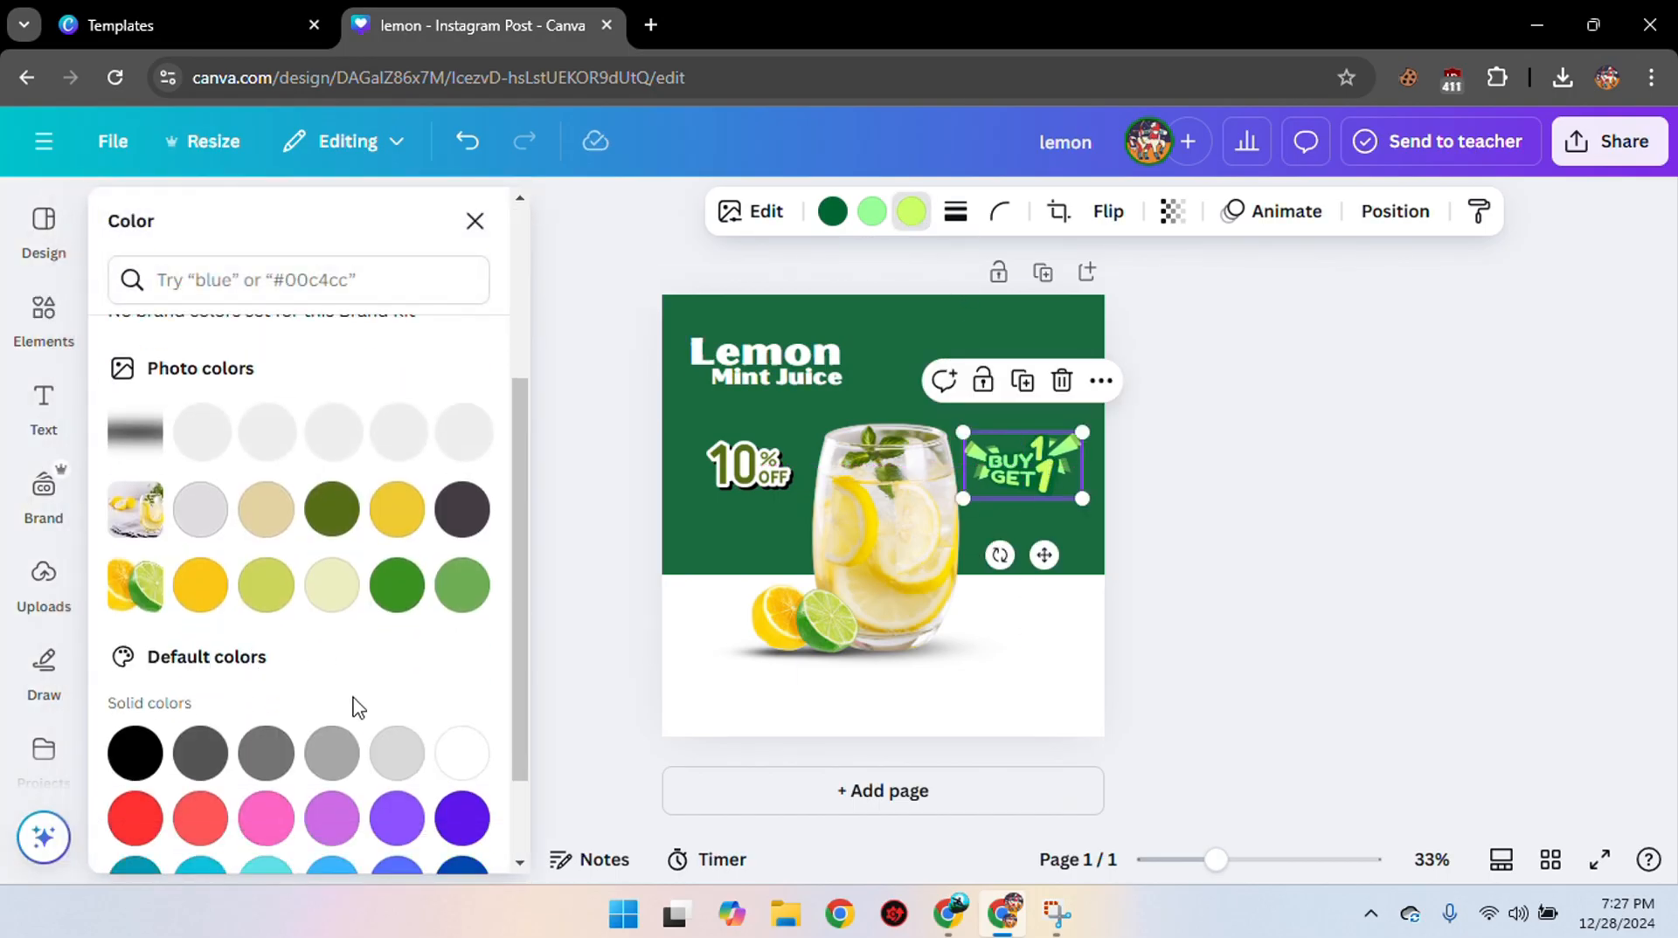
pyautogui.click(457, 631)
pyautogui.scroll(5, 371, 609)
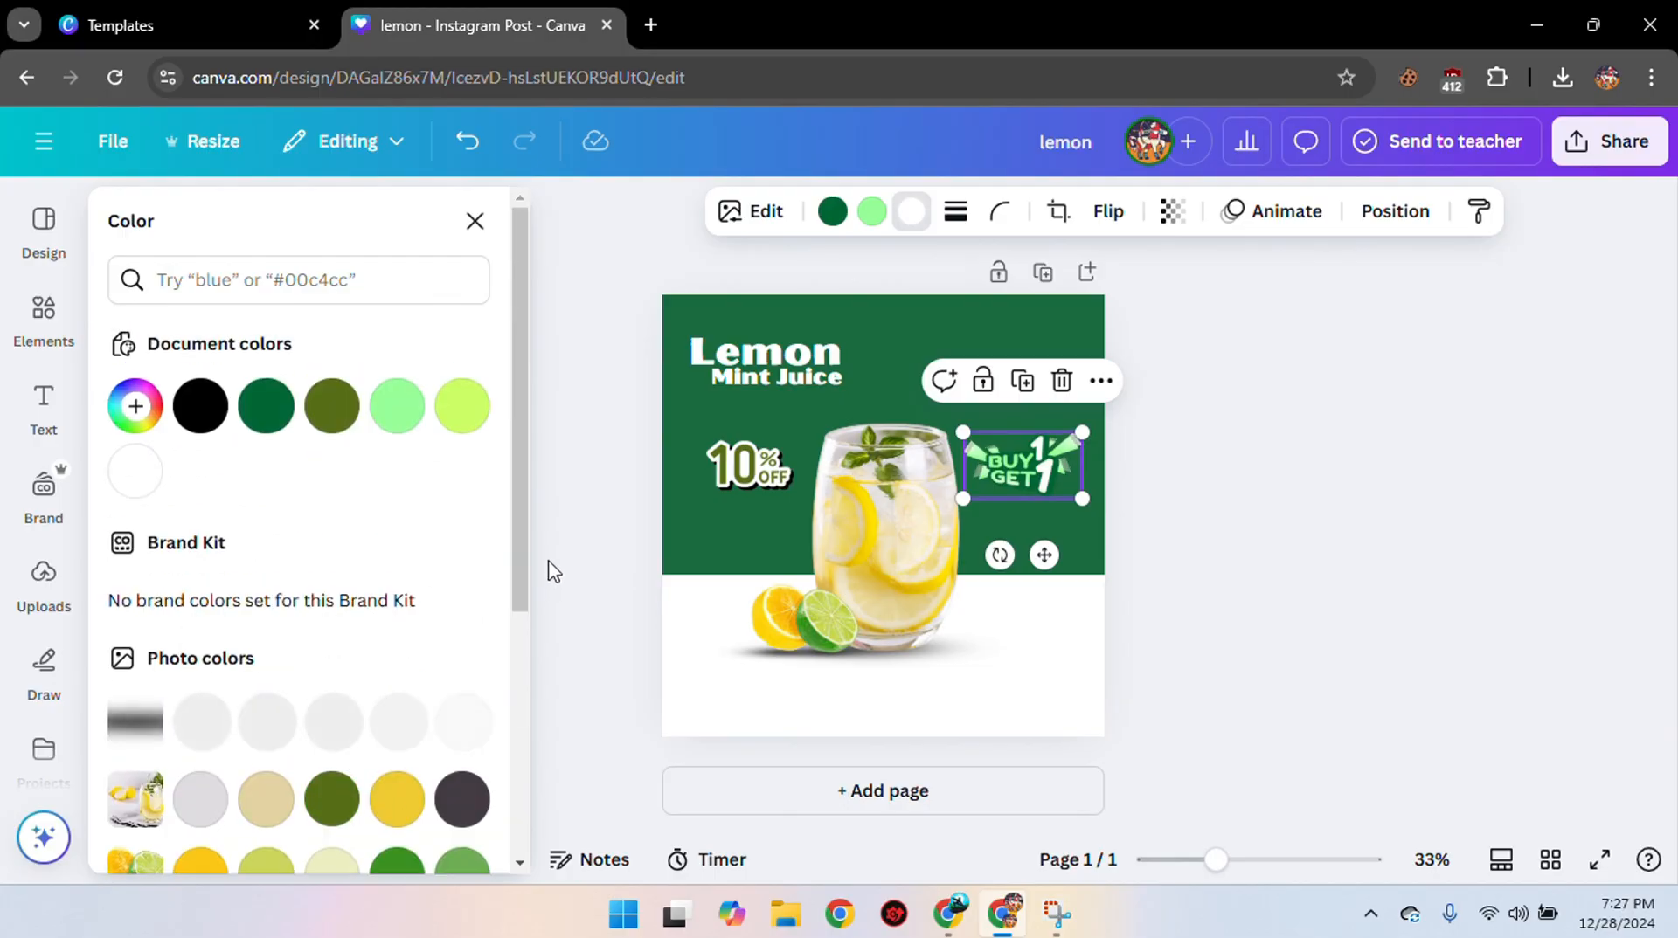
# Try dark green and black for the light green part of the "Buy 1 Get 1" graphic, and settle on white.
pyautogui.click(862, 216)
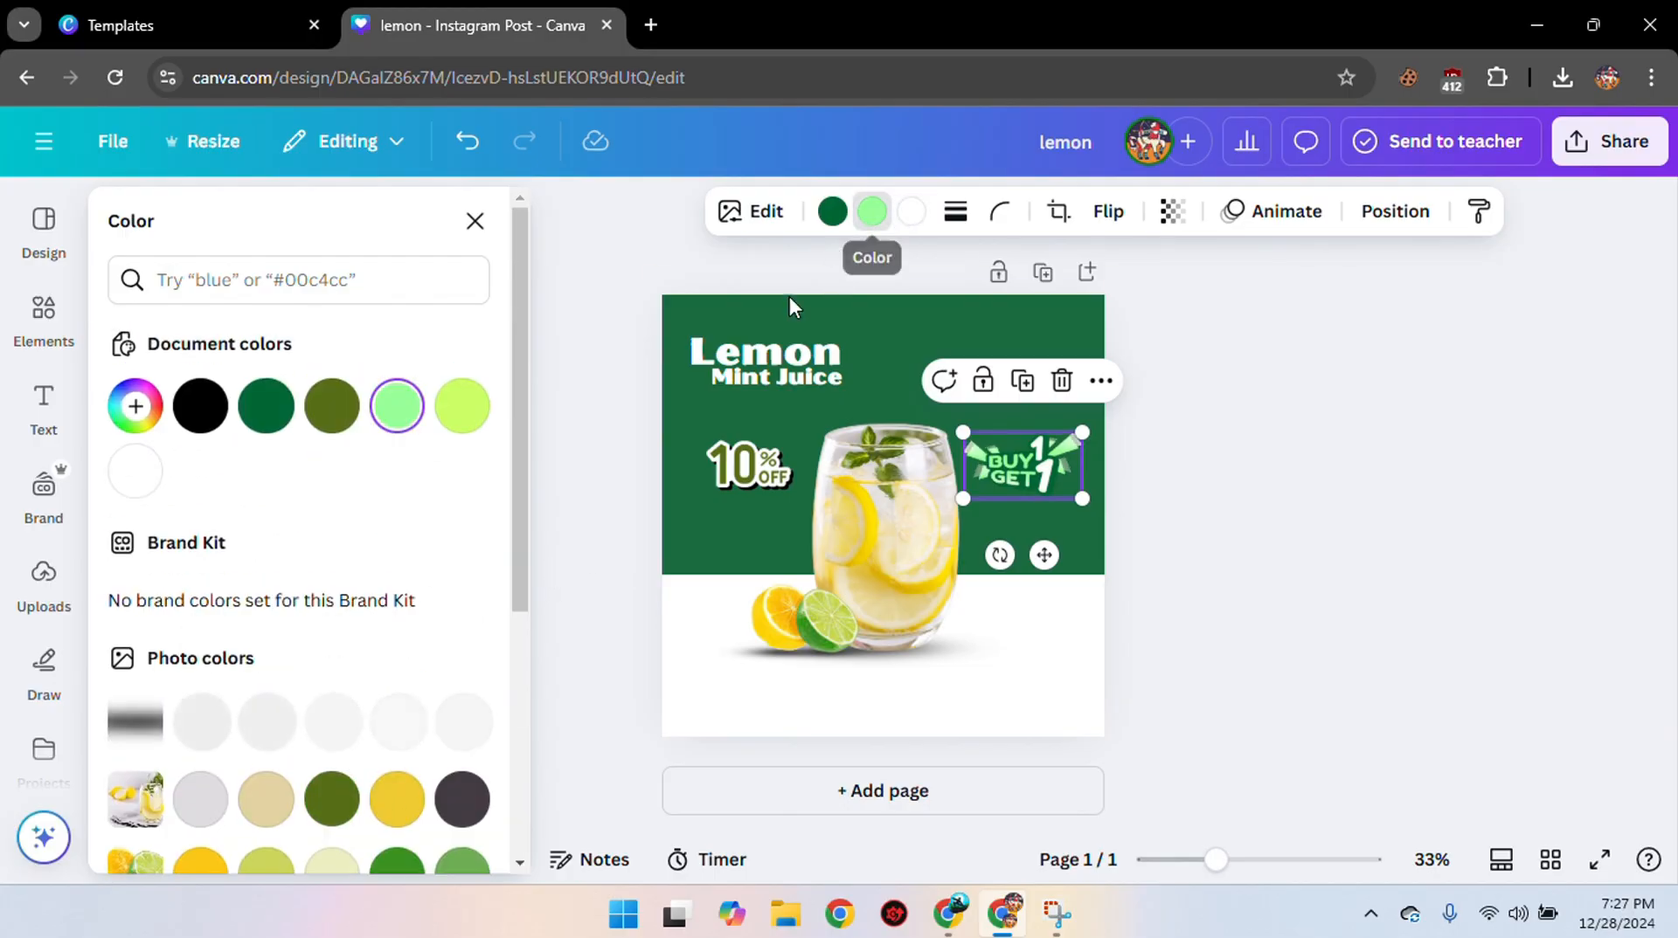
pyautogui.click(271, 410)
pyautogui.click(199, 407)
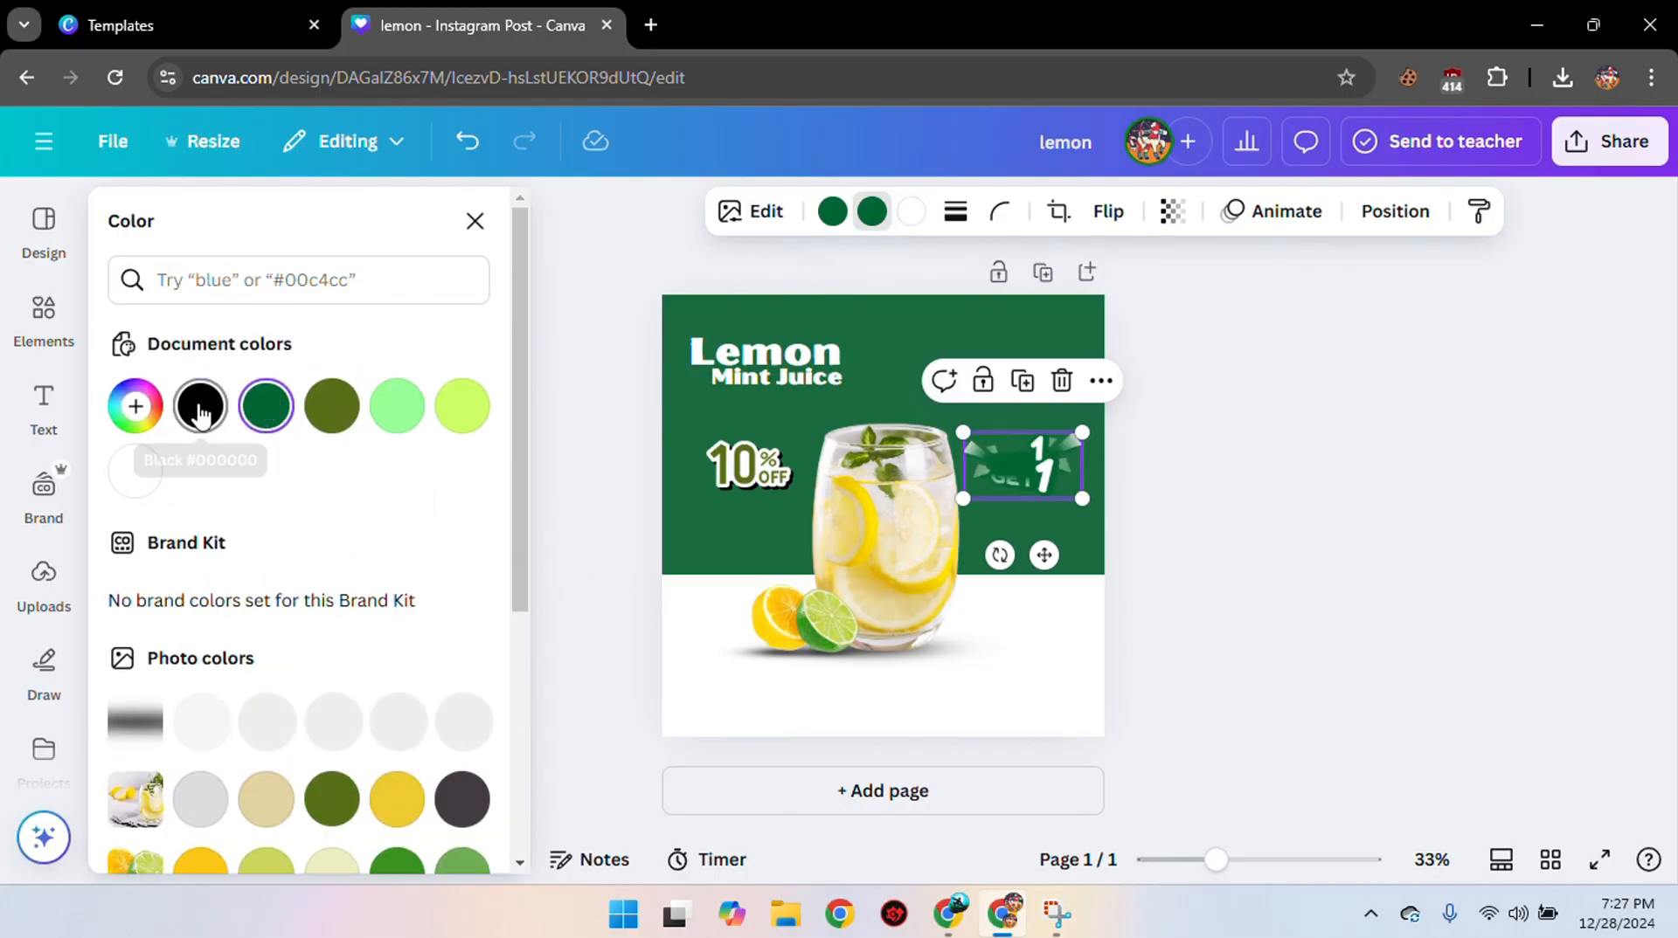
pyautogui.scroll(-4, 350, 686)
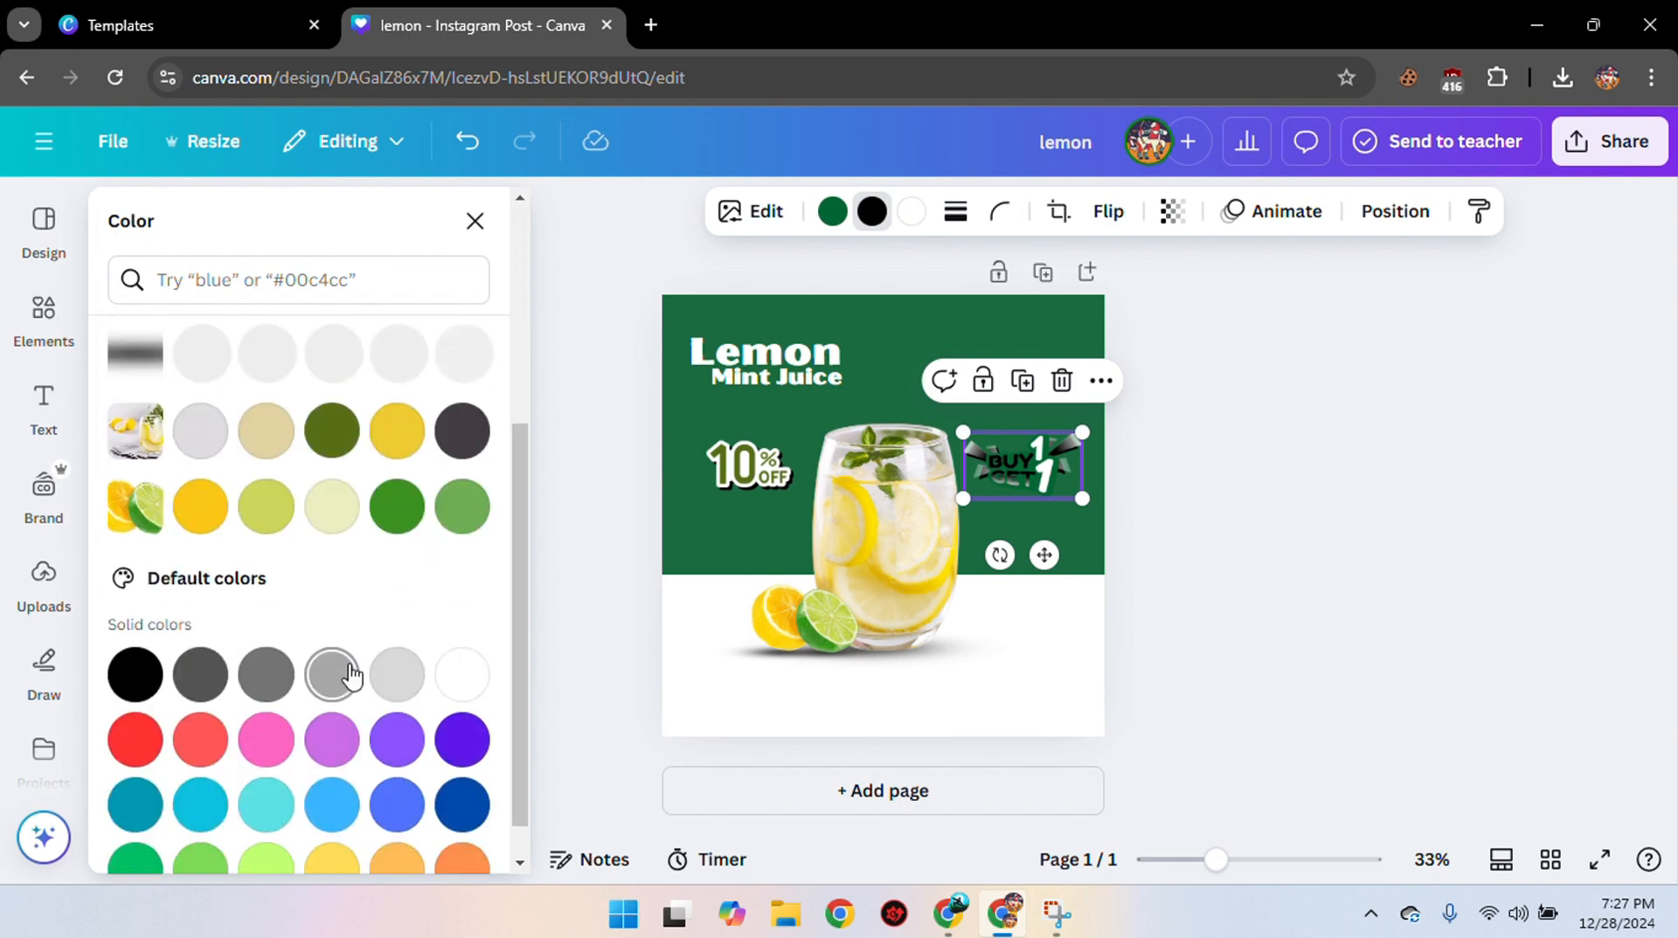
pyautogui.click(459, 675)
pyautogui.scroll(4, 419, 655)
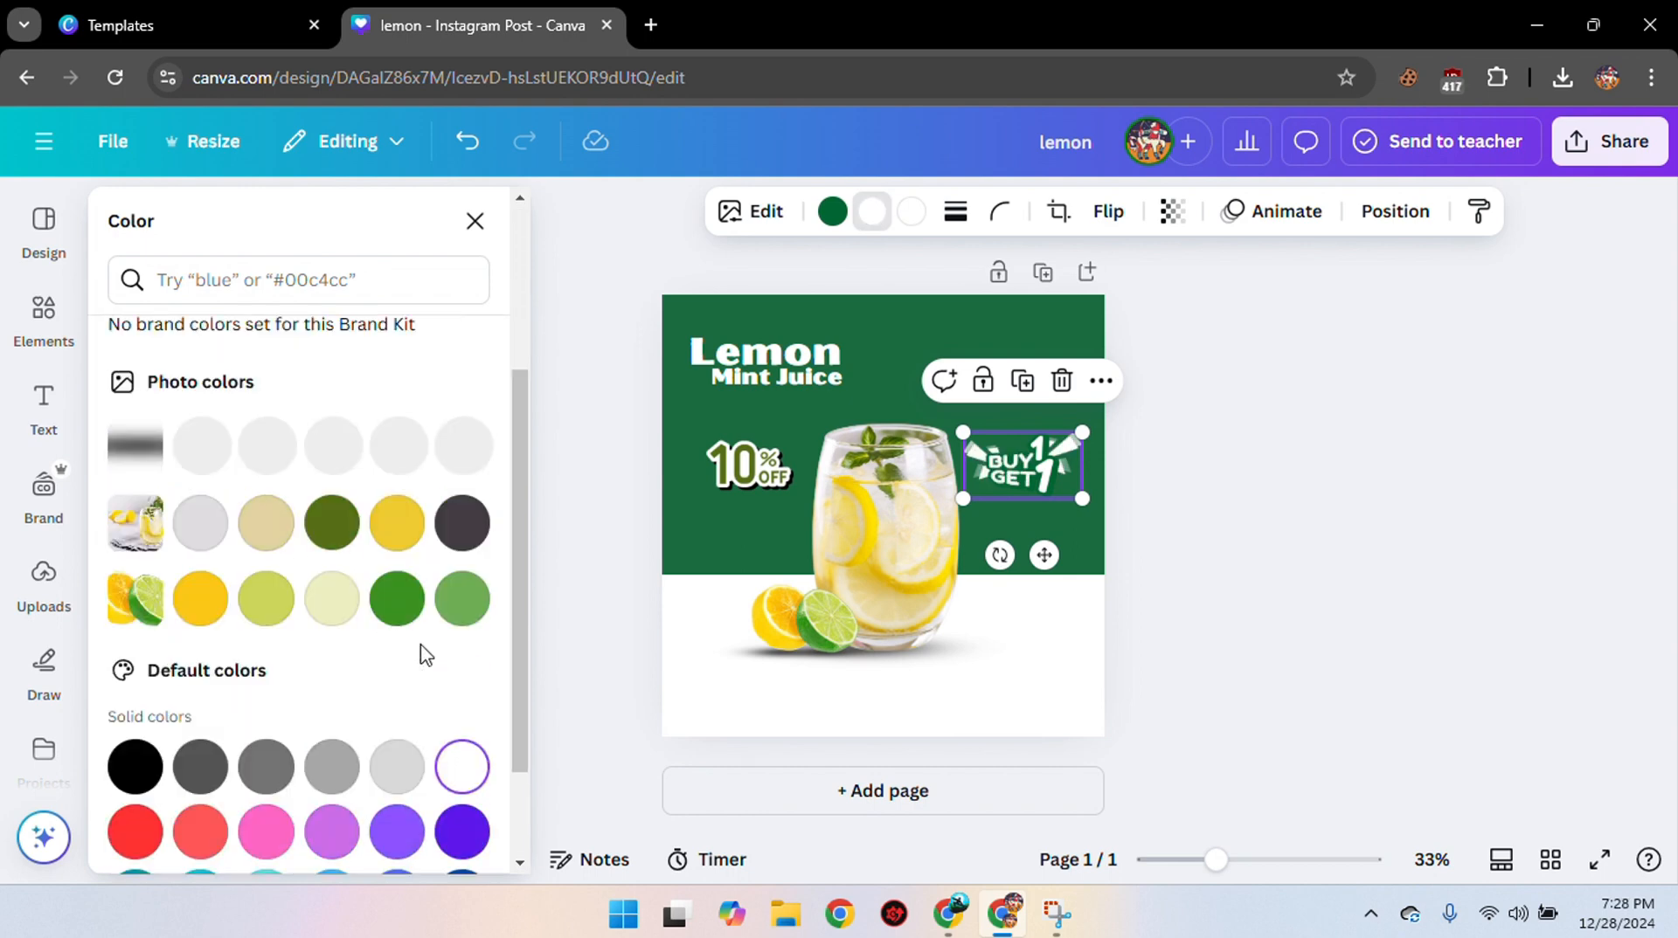
# Recolor the "1" numerals of the "Buy 1 Get 1" graphic with the light green #99ff99 from the document colors.
pyautogui.click(911, 213)
pyautogui.click(397, 406)
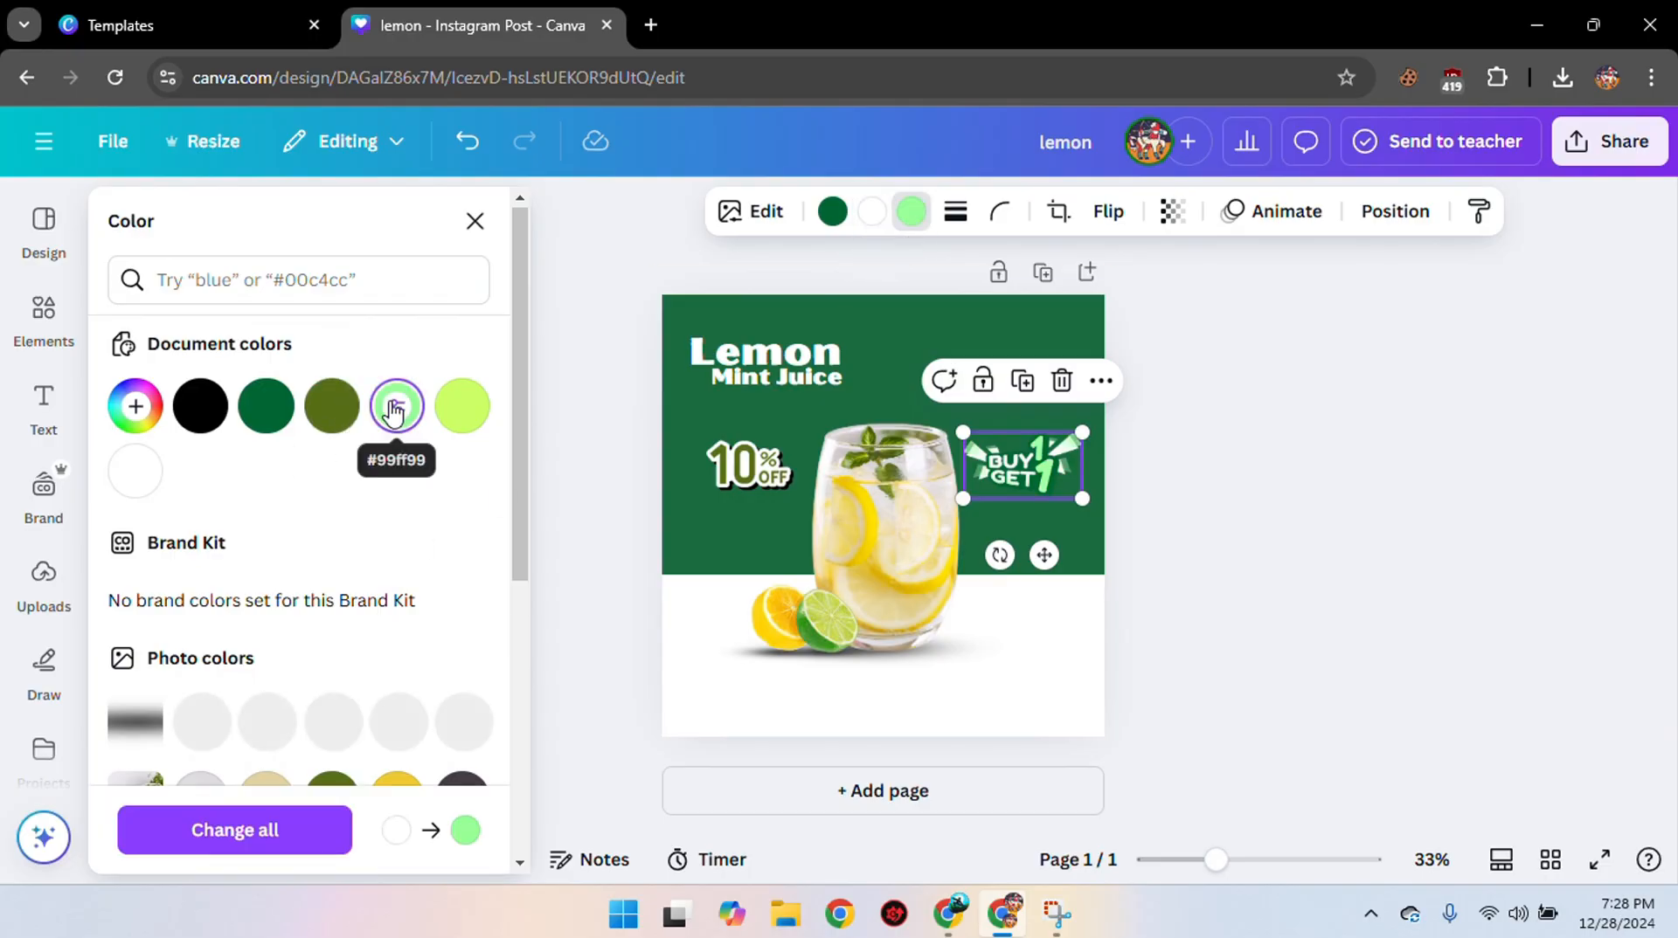
pyautogui.click(1252, 486)
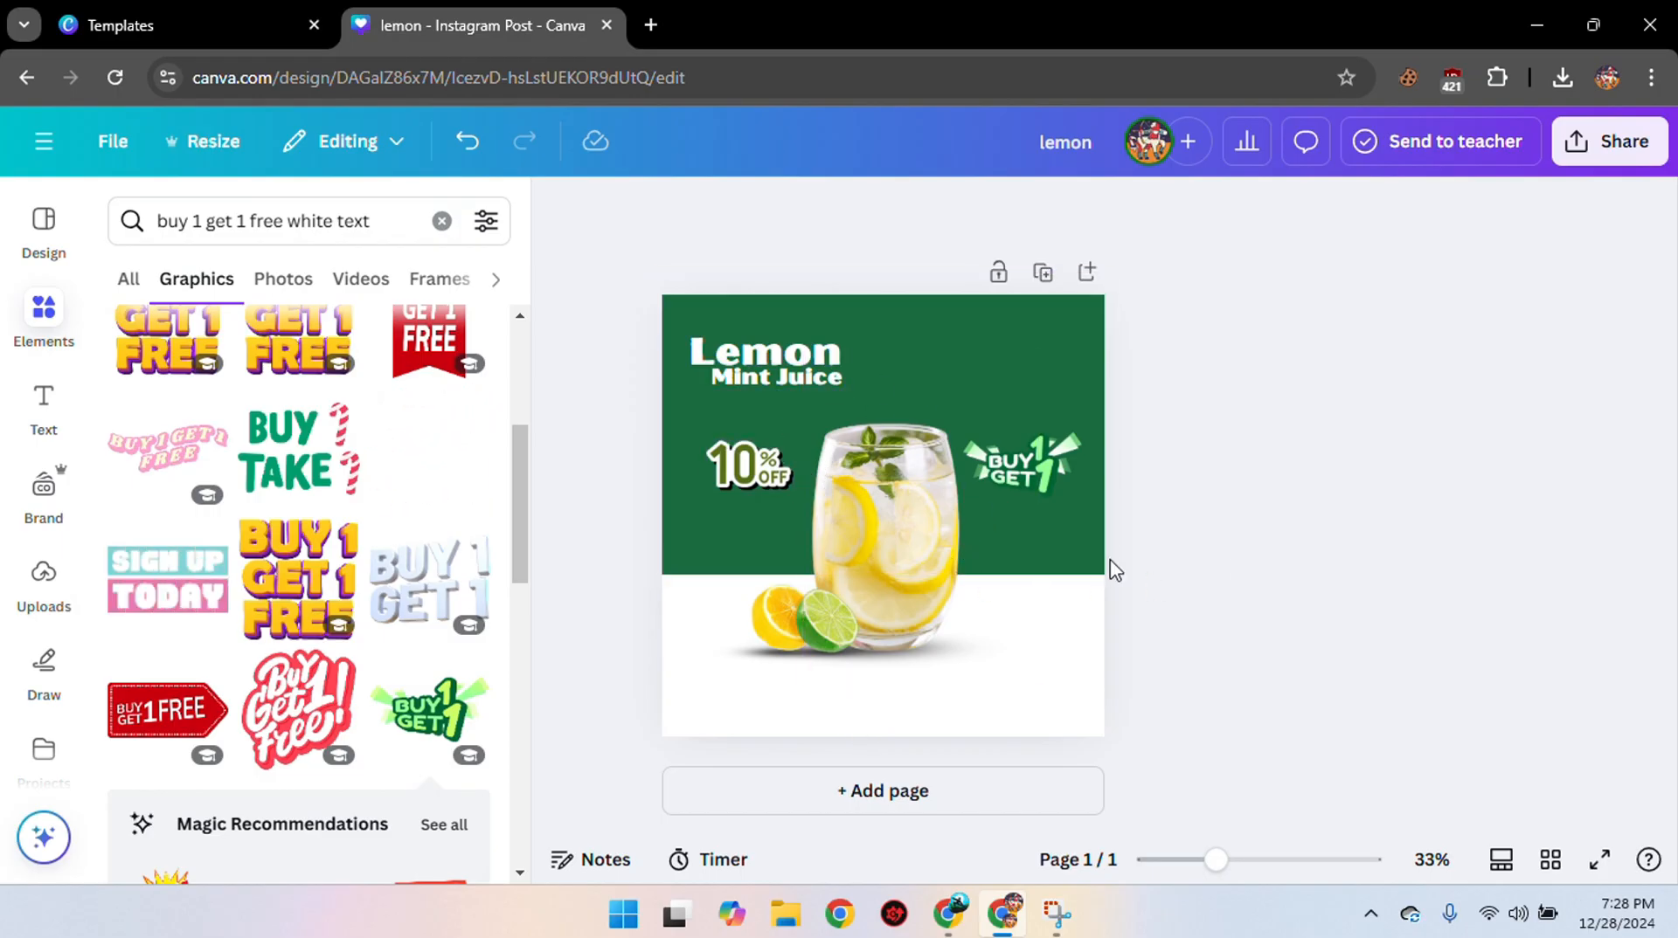
# Search the elements for "single plant" and look through the photo results.
pyautogui.click(442, 221)
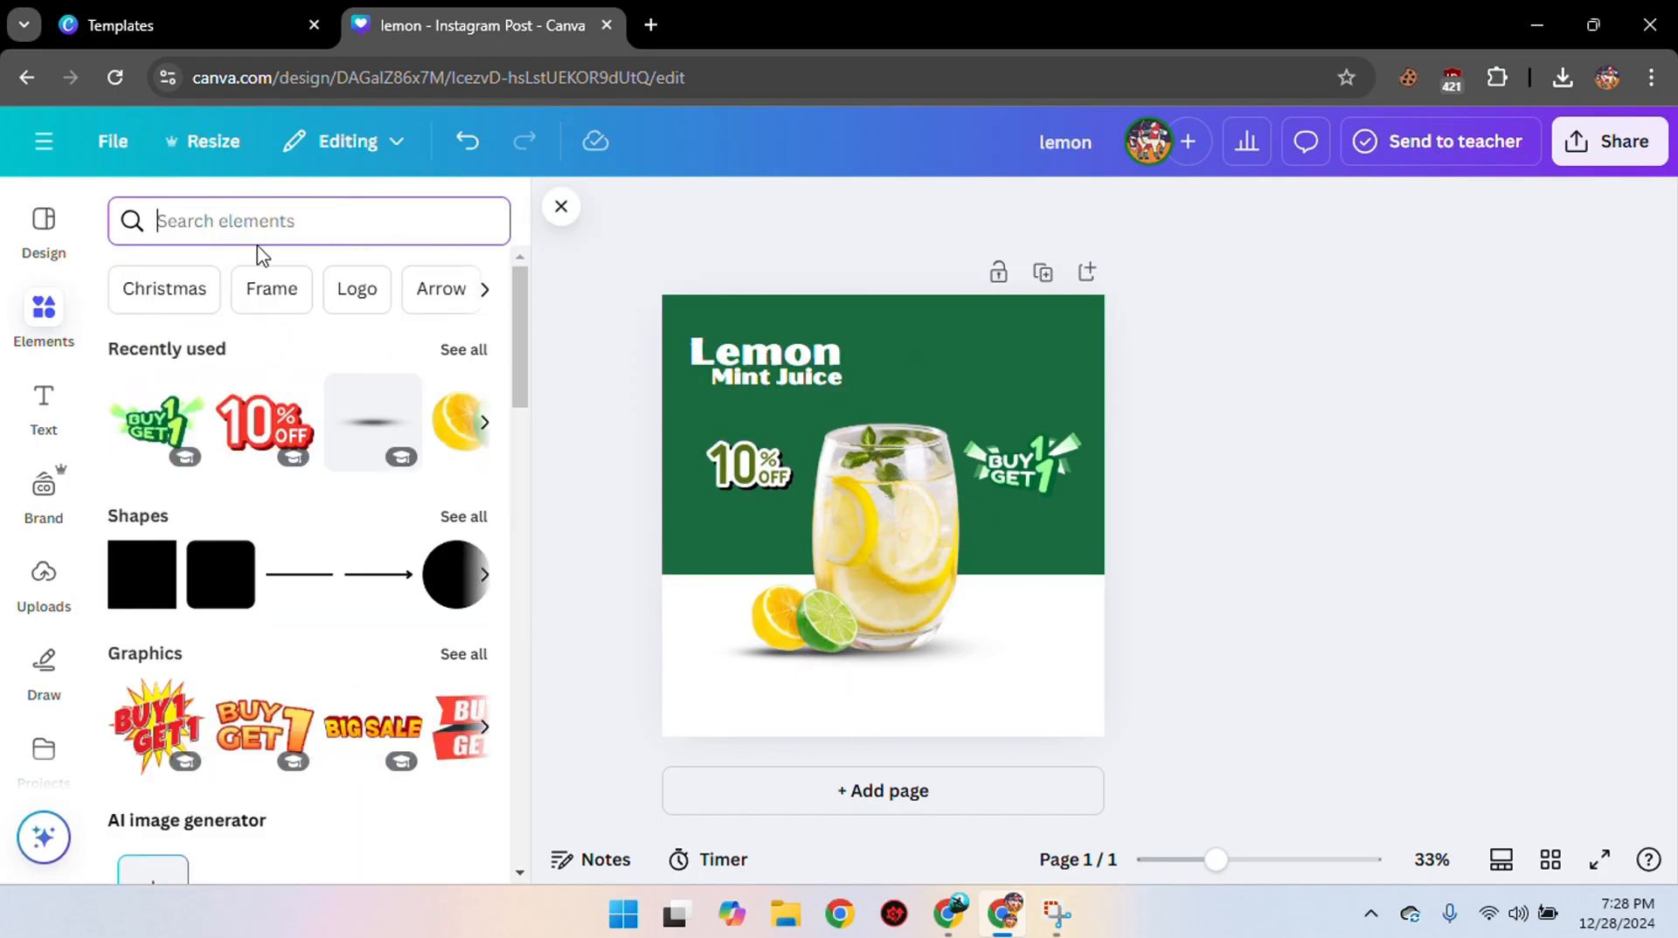
pyautogui.write('sing')
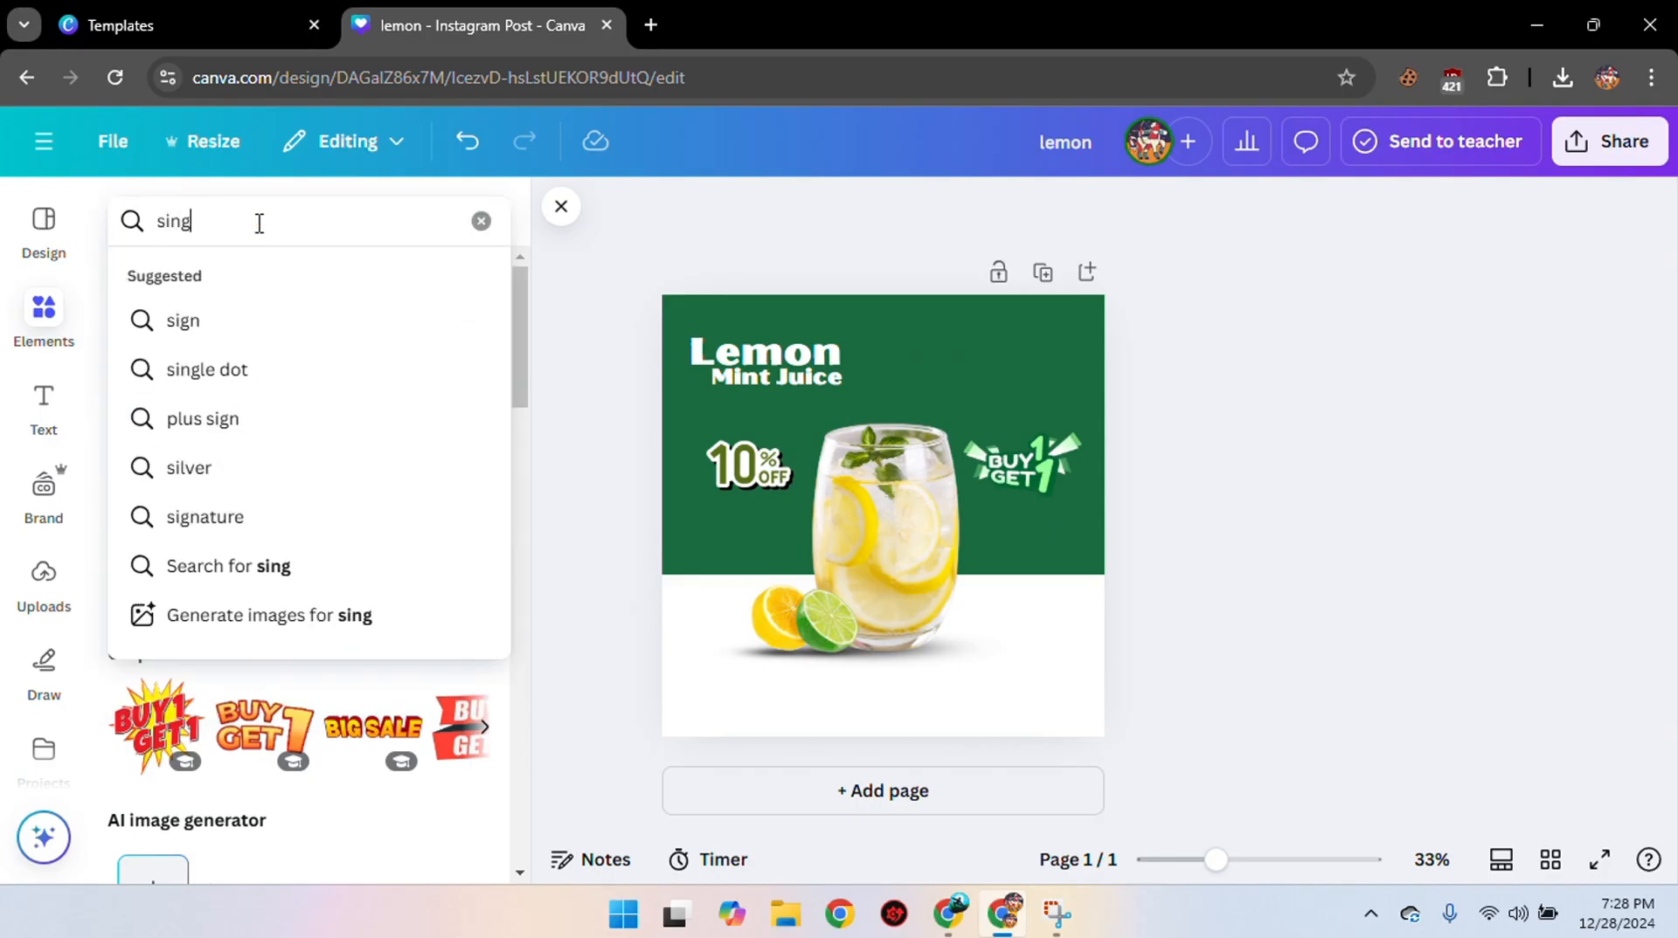
pyautogui.write('le plan')
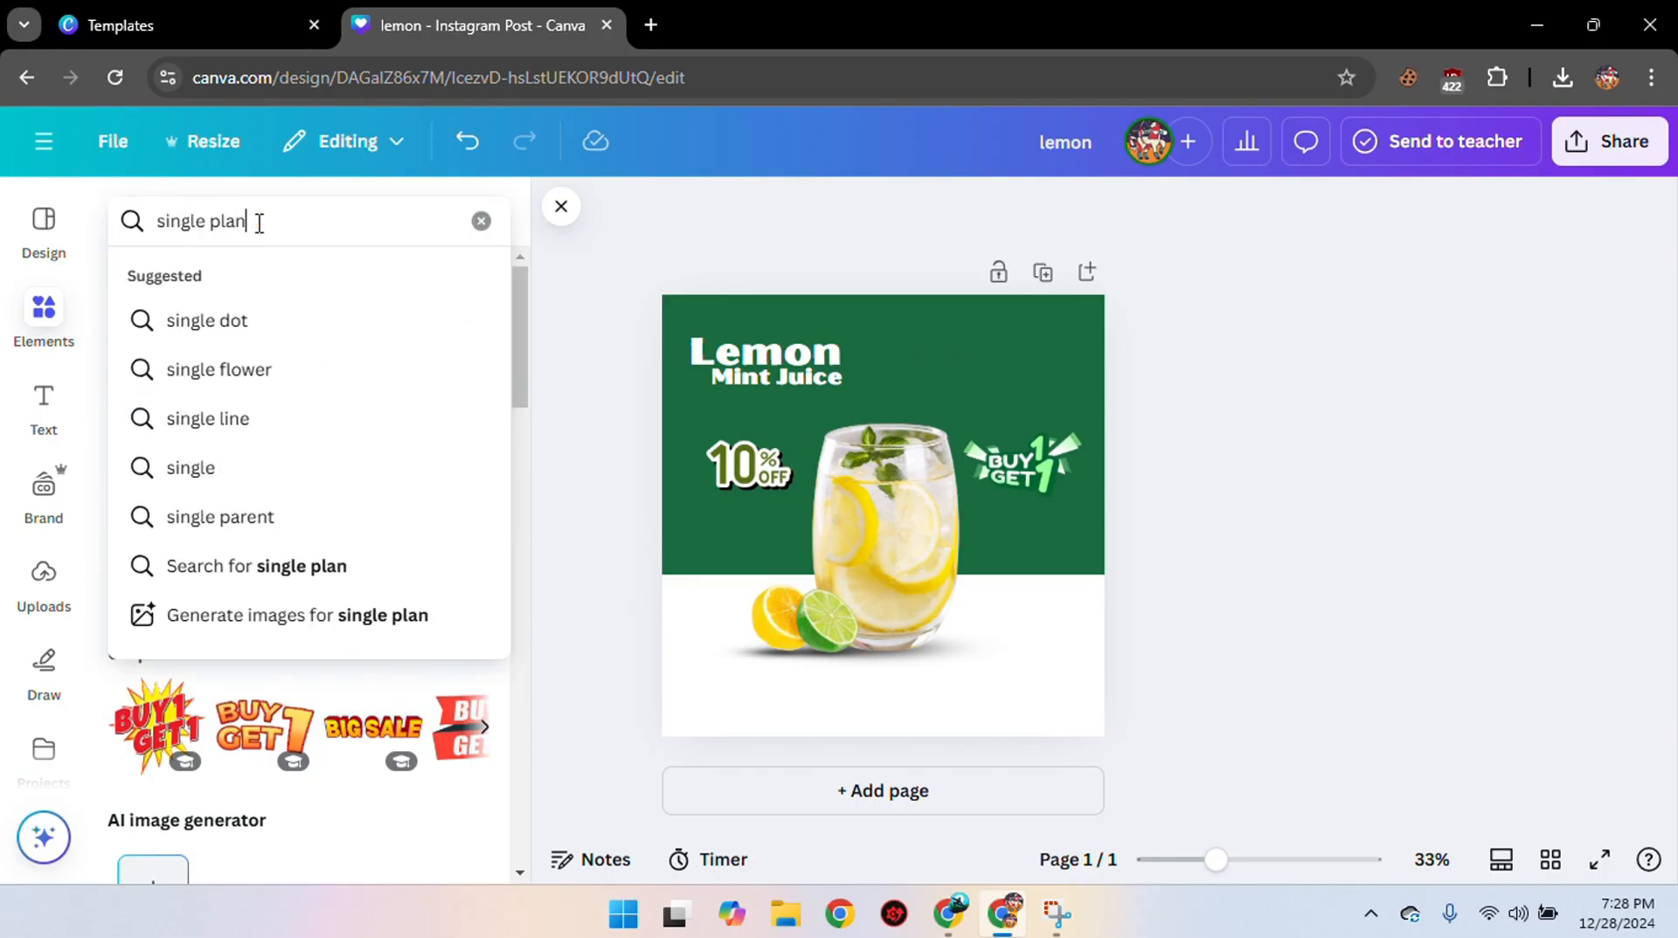
pyautogui.write('t')
pyautogui.press('Return')
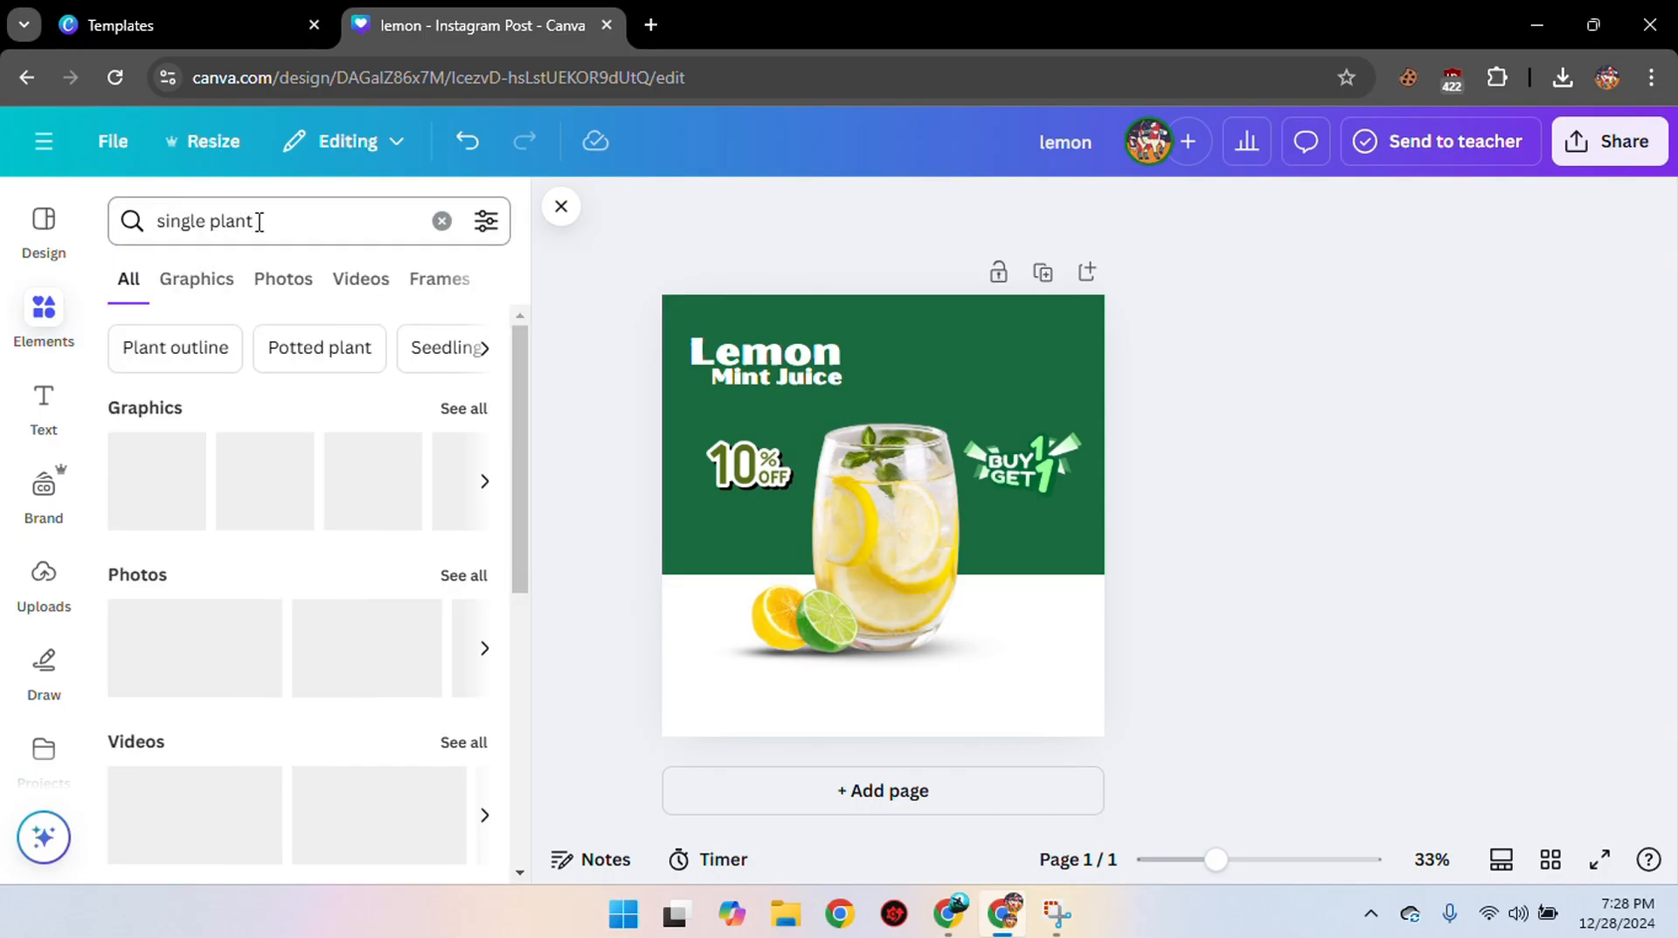
pyautogui.click(468, 575)
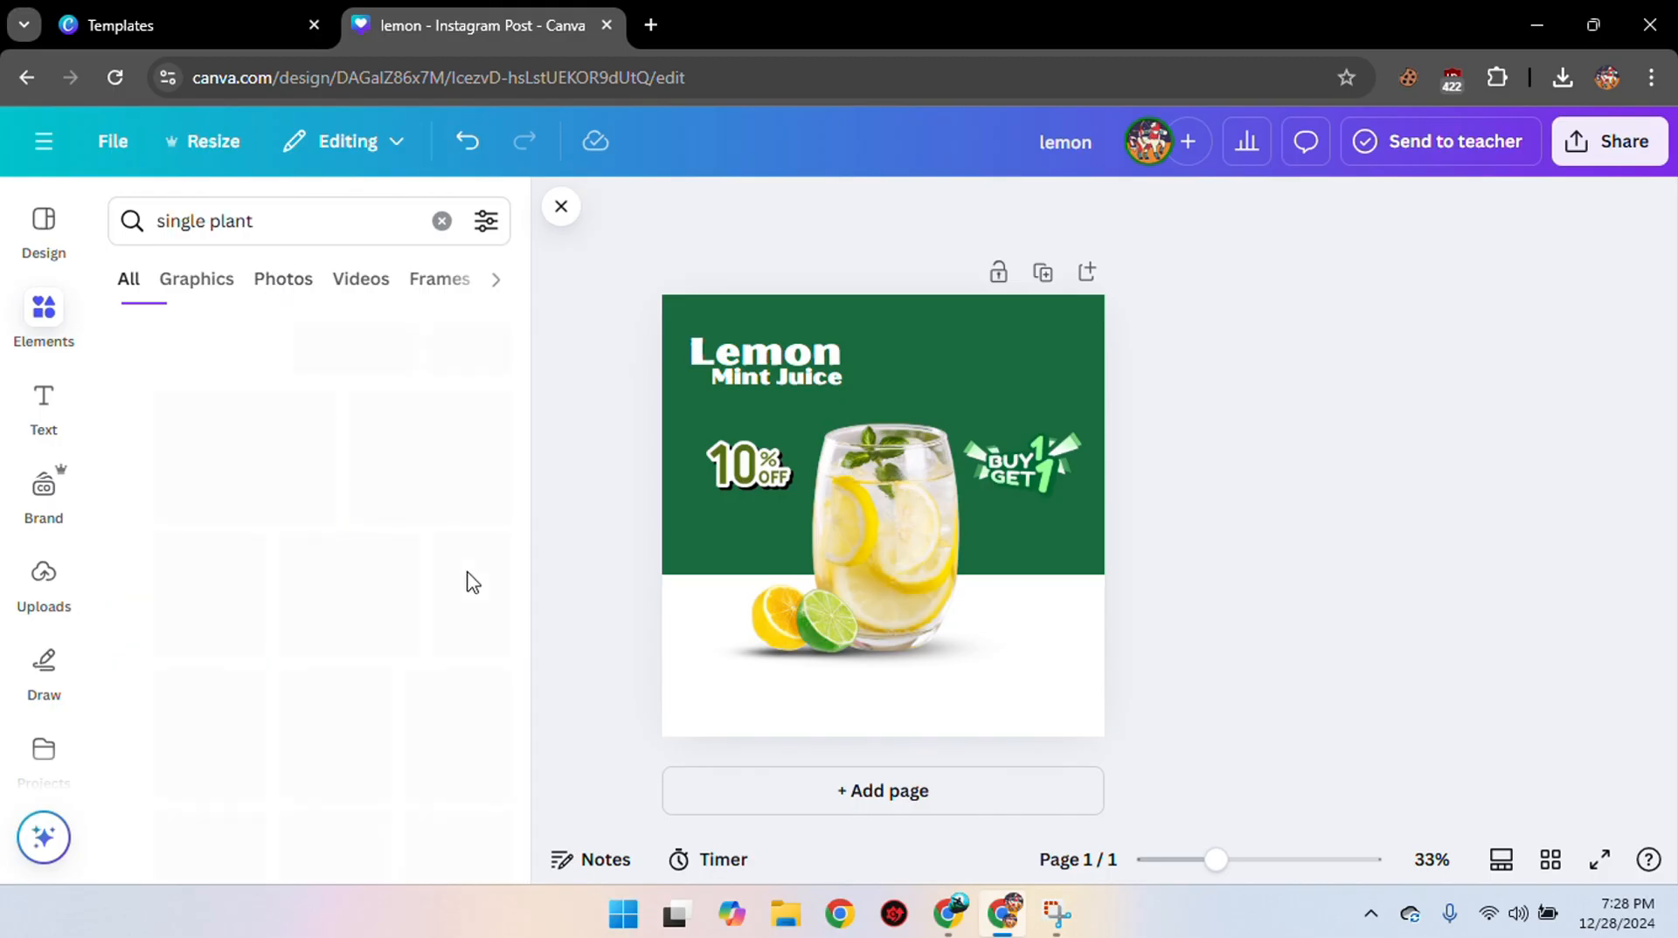
pyautogui.scroll(-10, 468, 559)
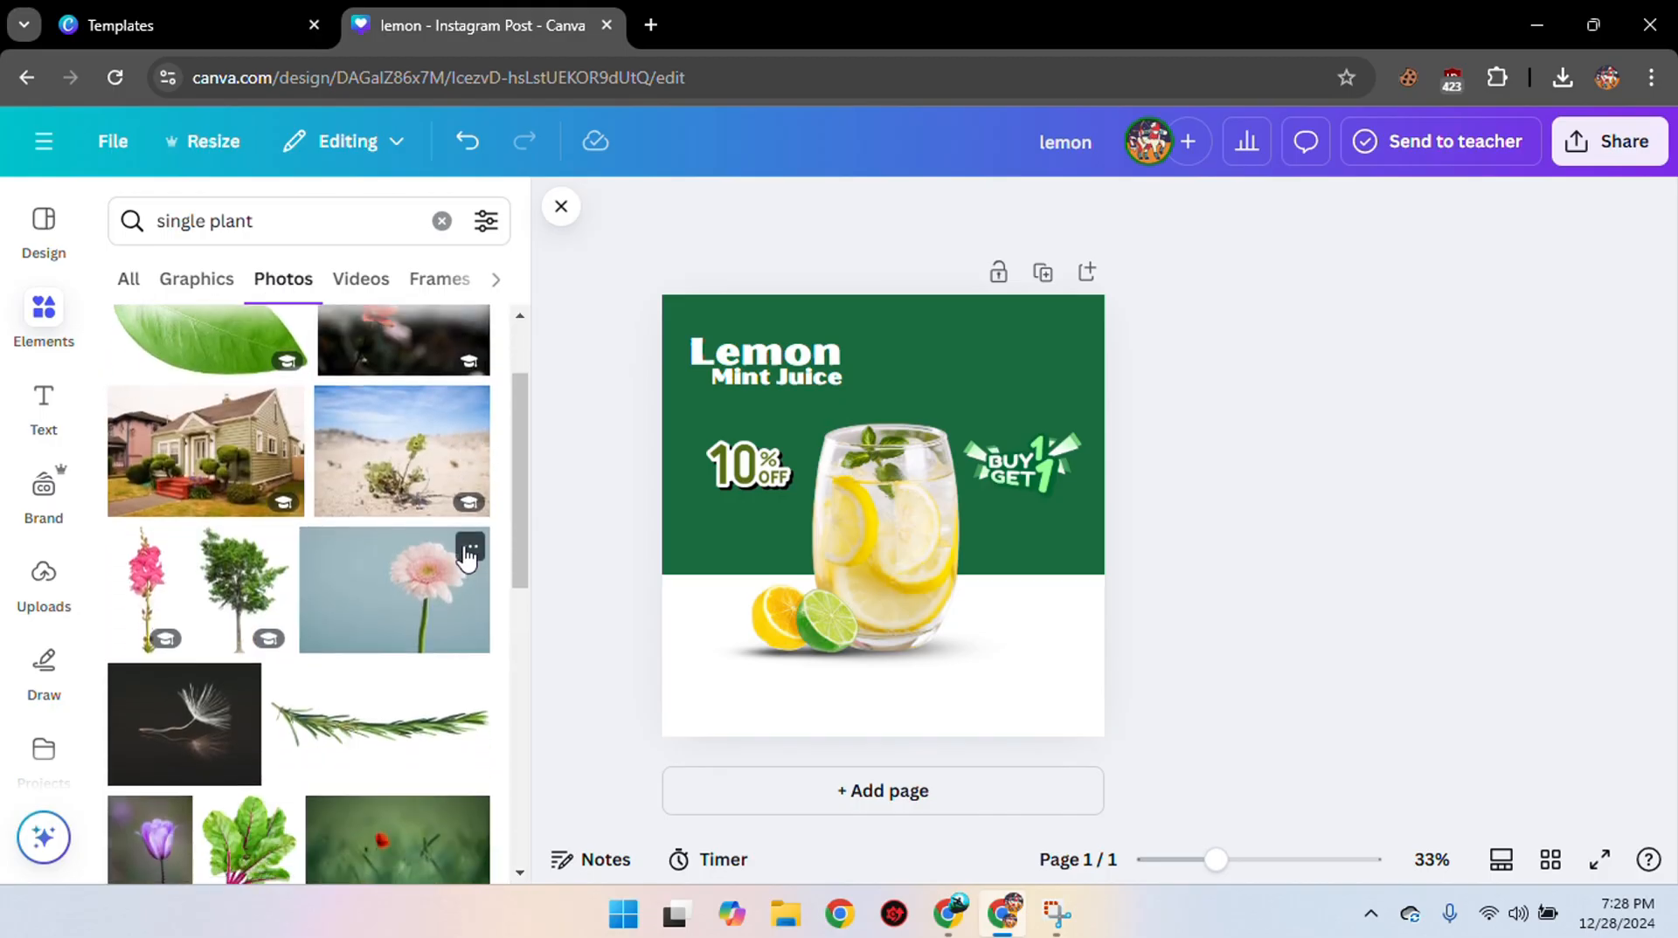
pyautogui.scroll(-4, 469, 533)
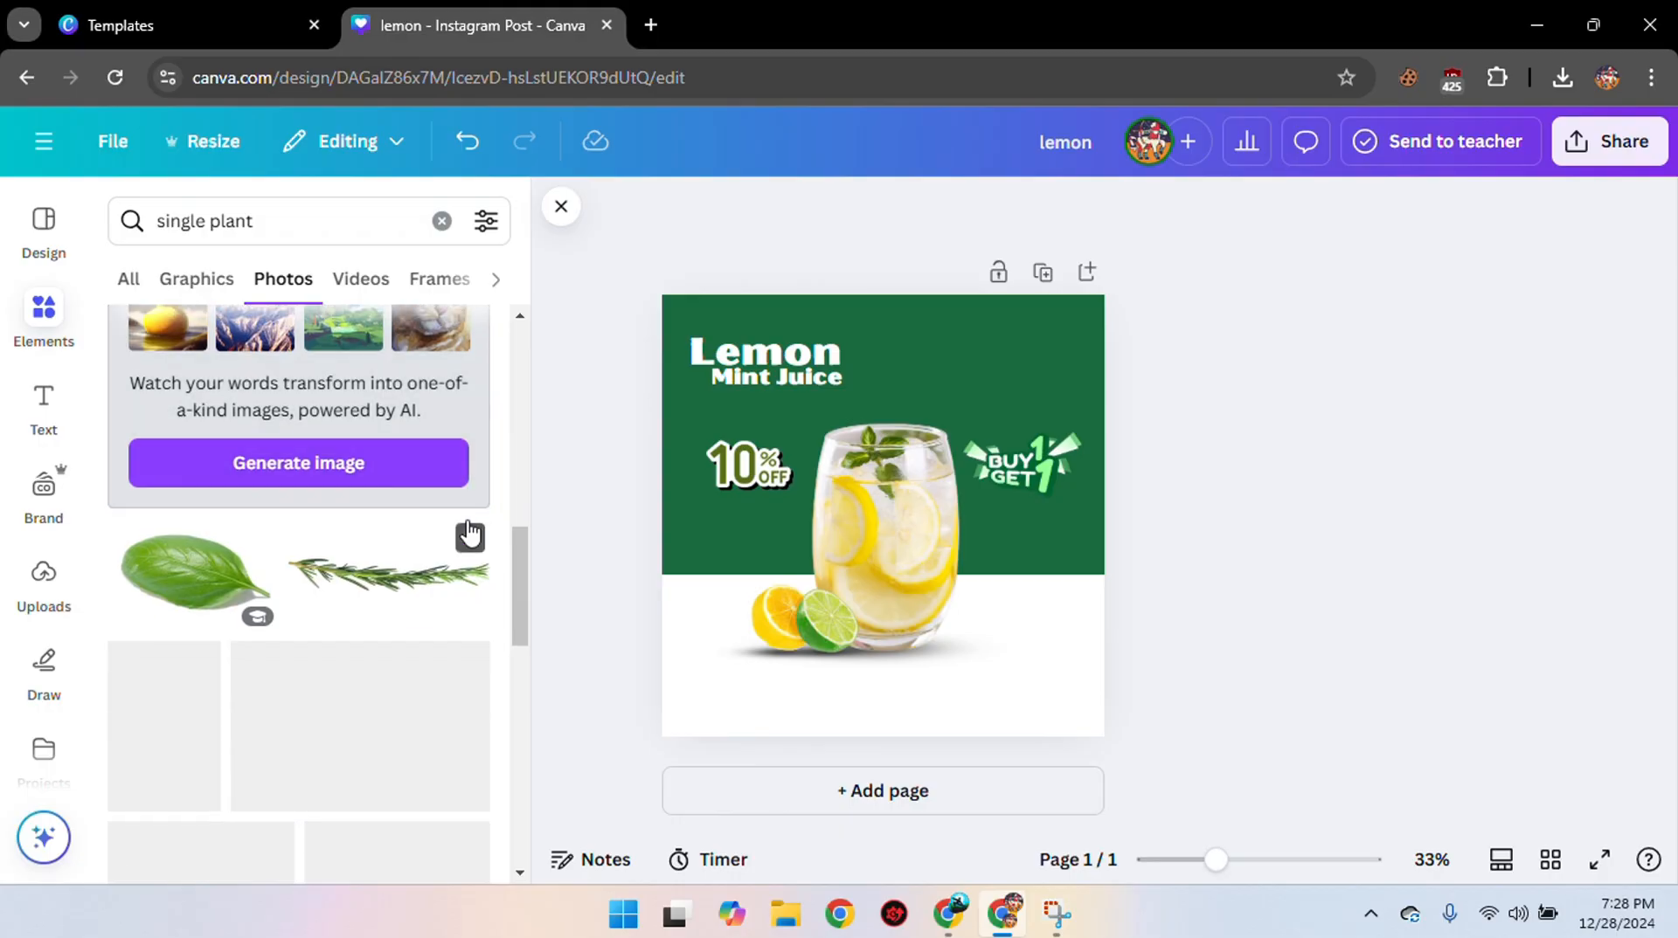
pyautogui.scroll(3, 452, 531)
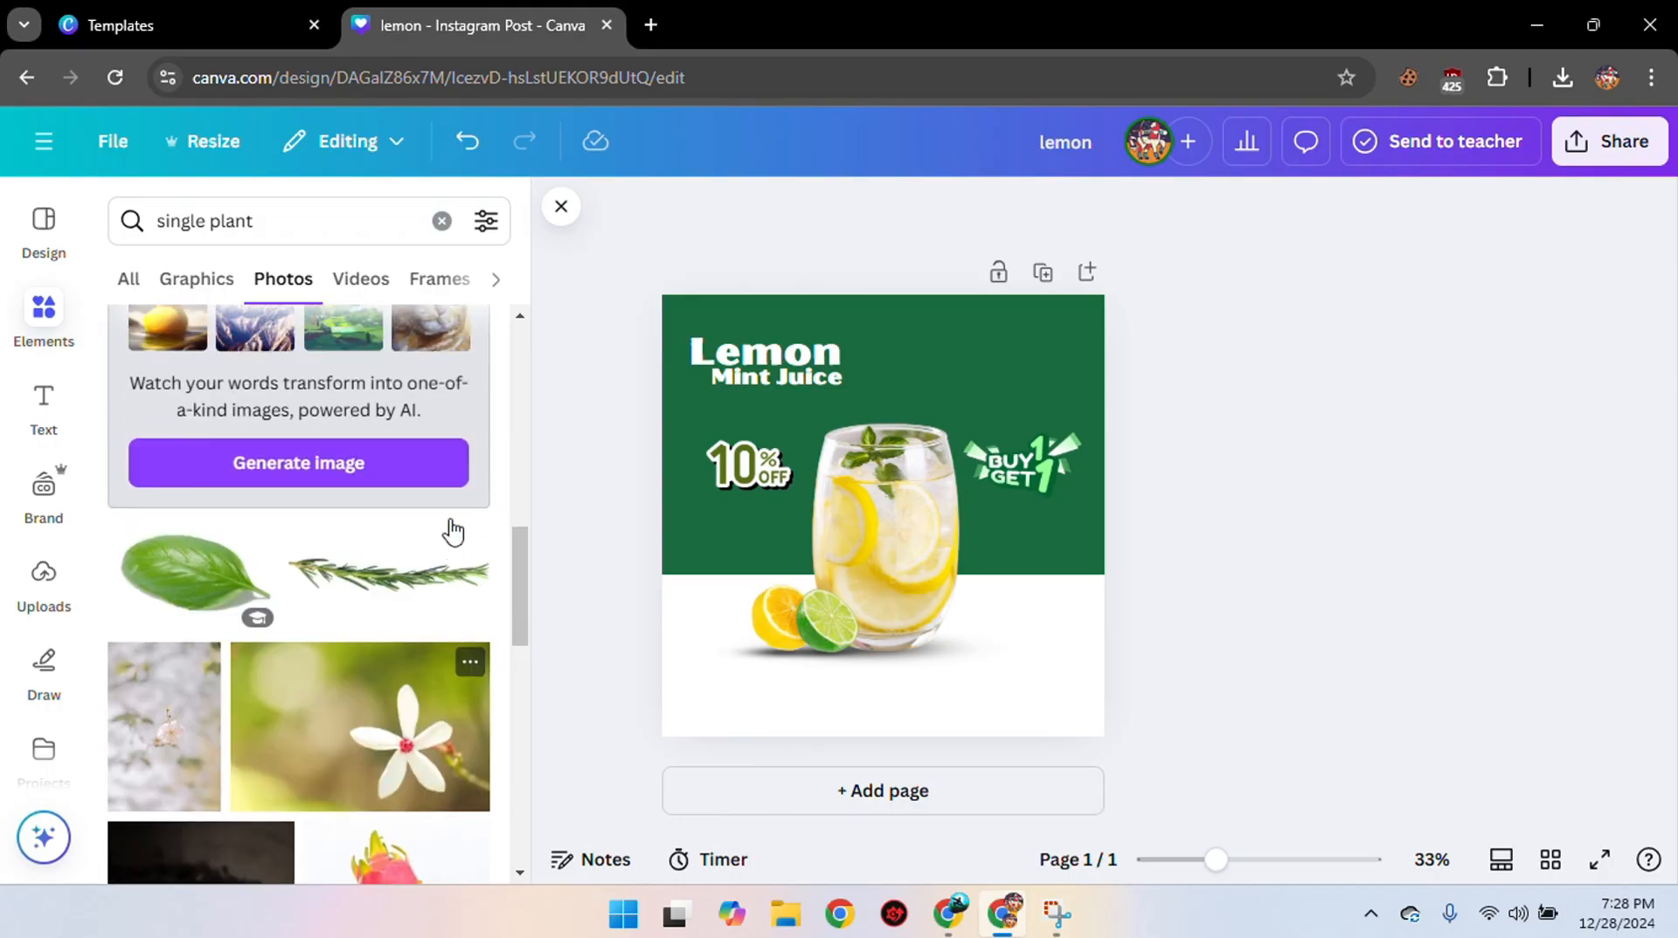
pyautogui.scroll(5, 229, 564)
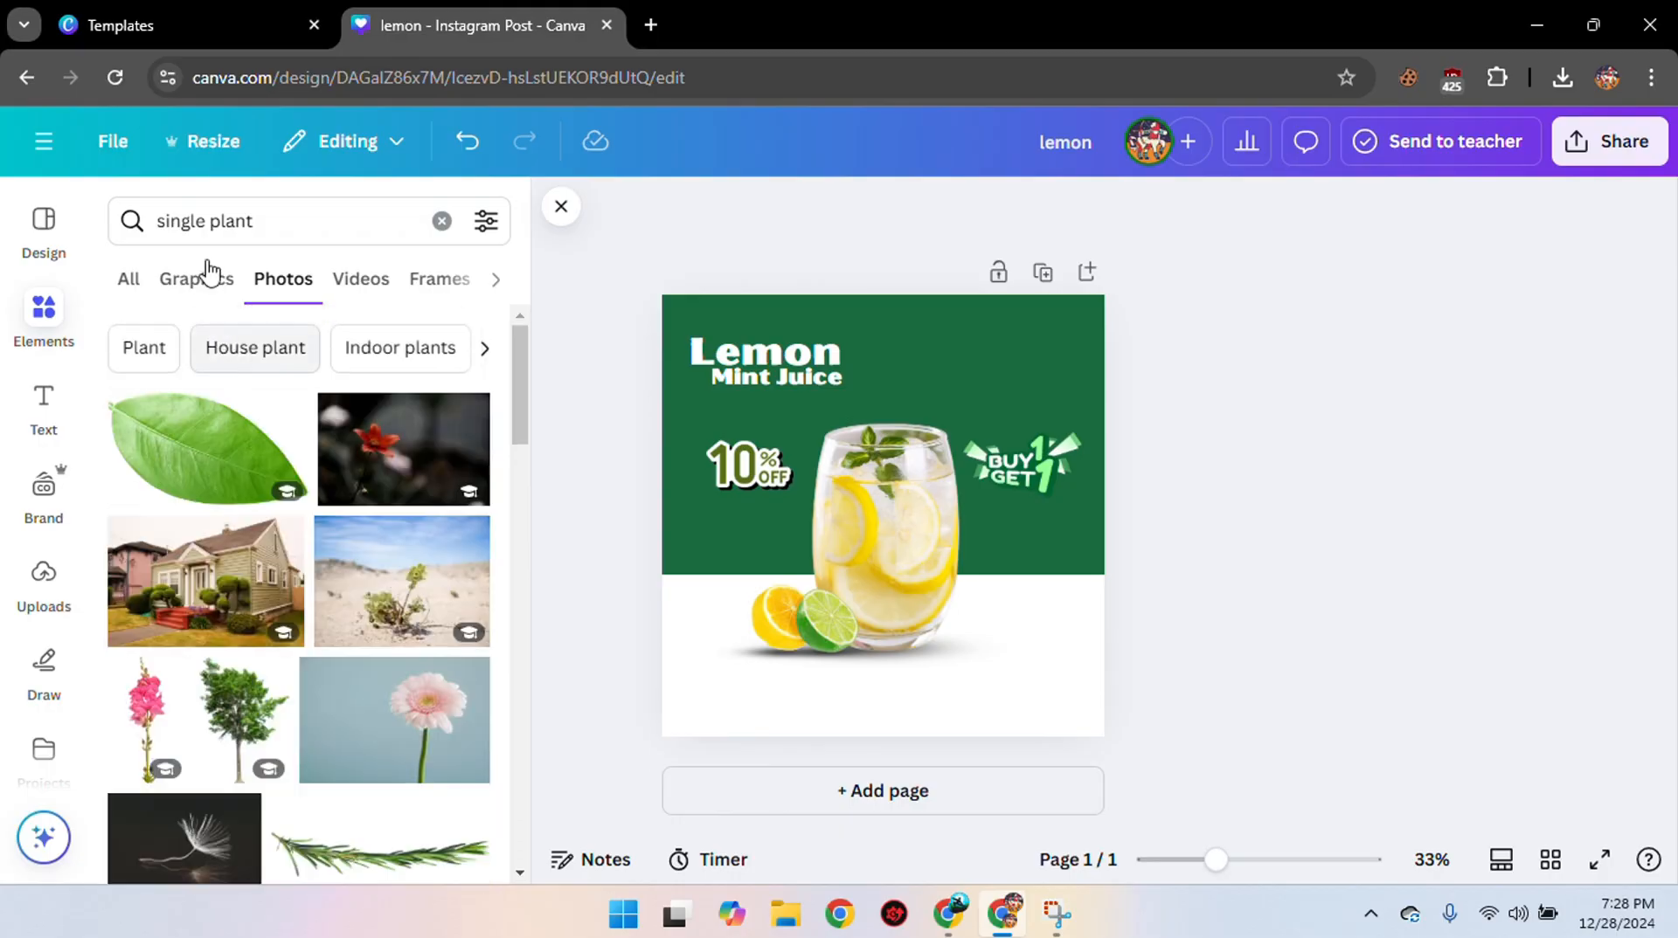
# Add the green leaf from the graphics results, shrink it to a small leaf and place it right of the glass on the white area.
pyautogui.click(206, 276)
pyautogui.scroll(-5, 344, 412)
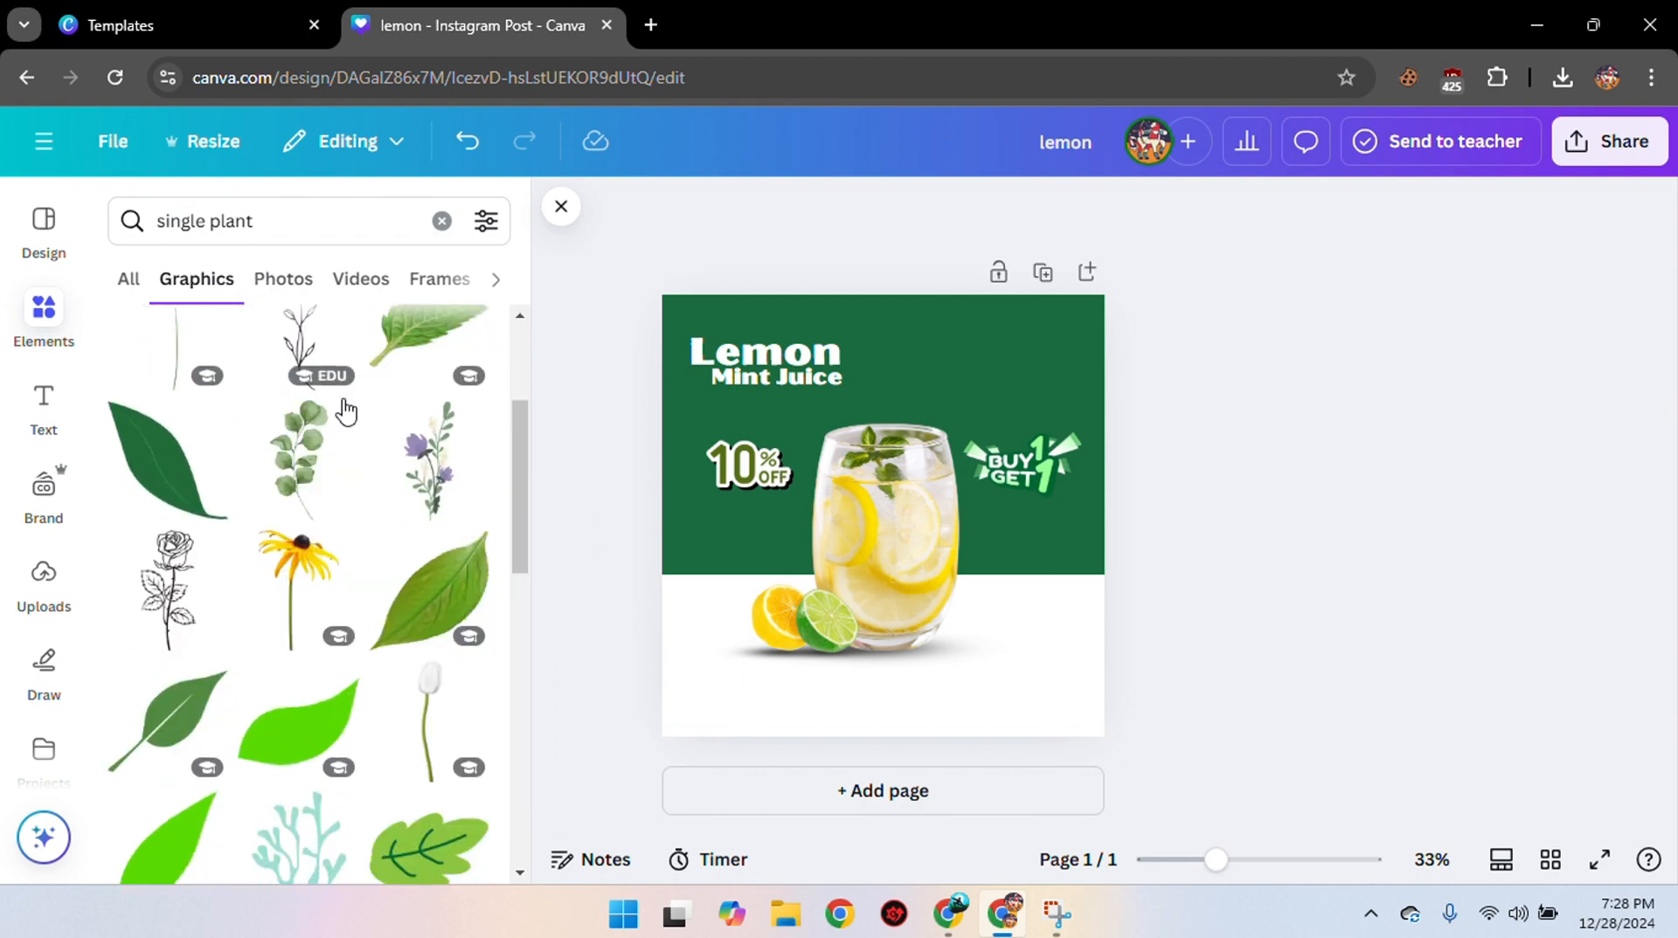
pyautogui.click(454, 461)
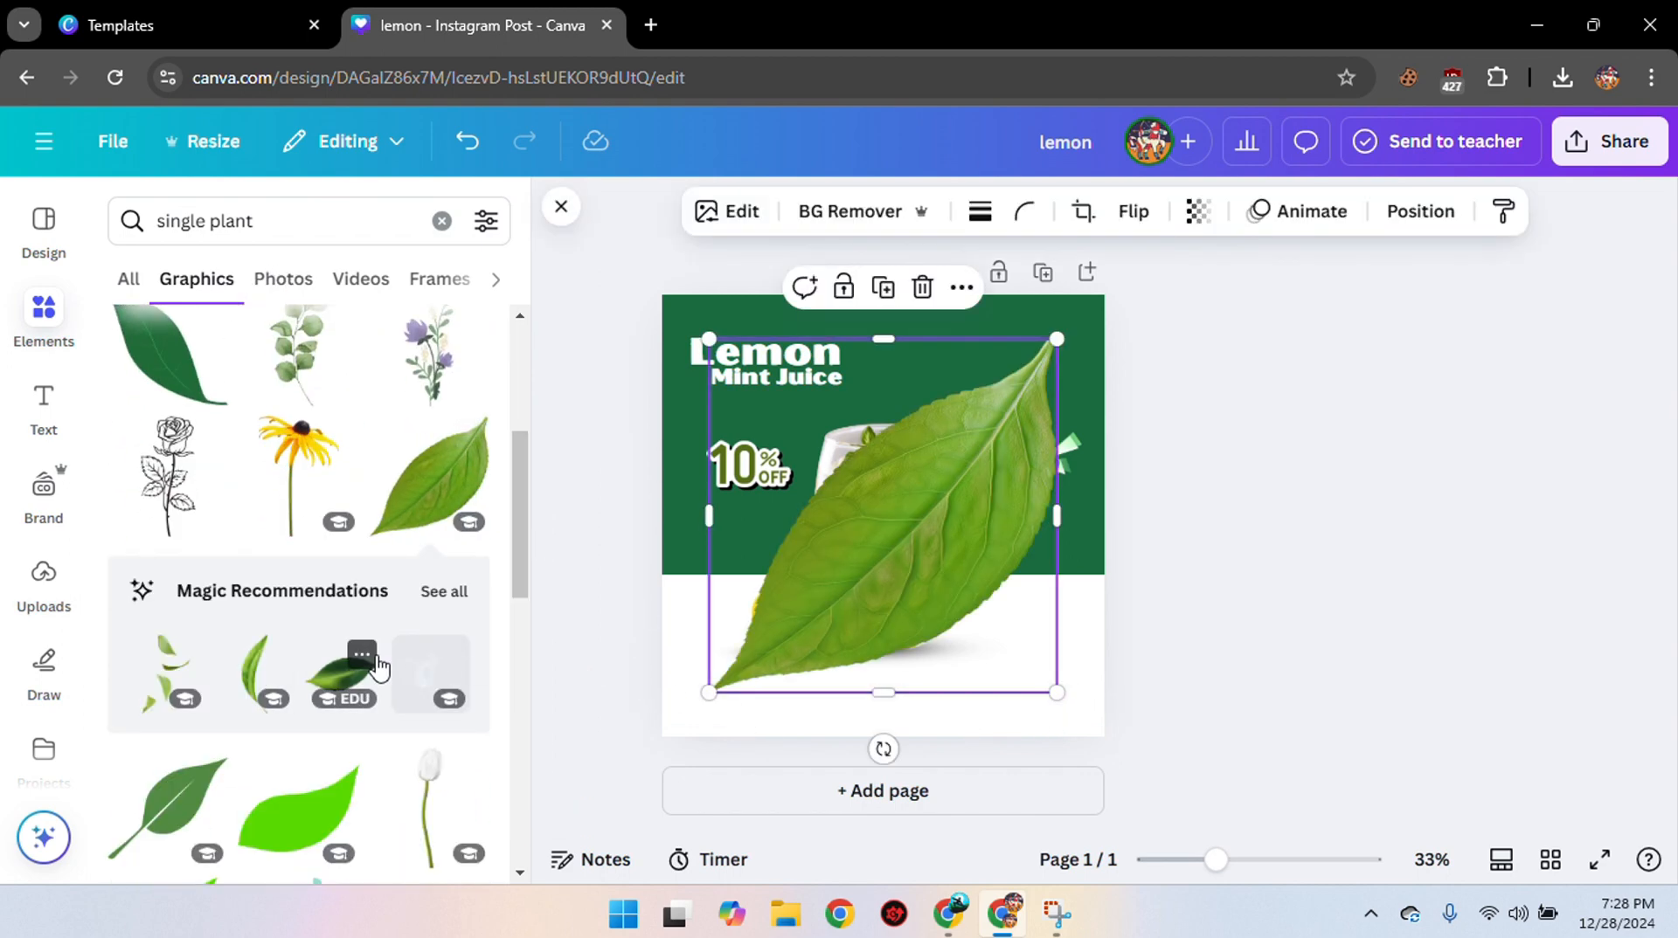
pyautogui.moveTo(1056, 692); pyautogui.dragTo(1008, 619)
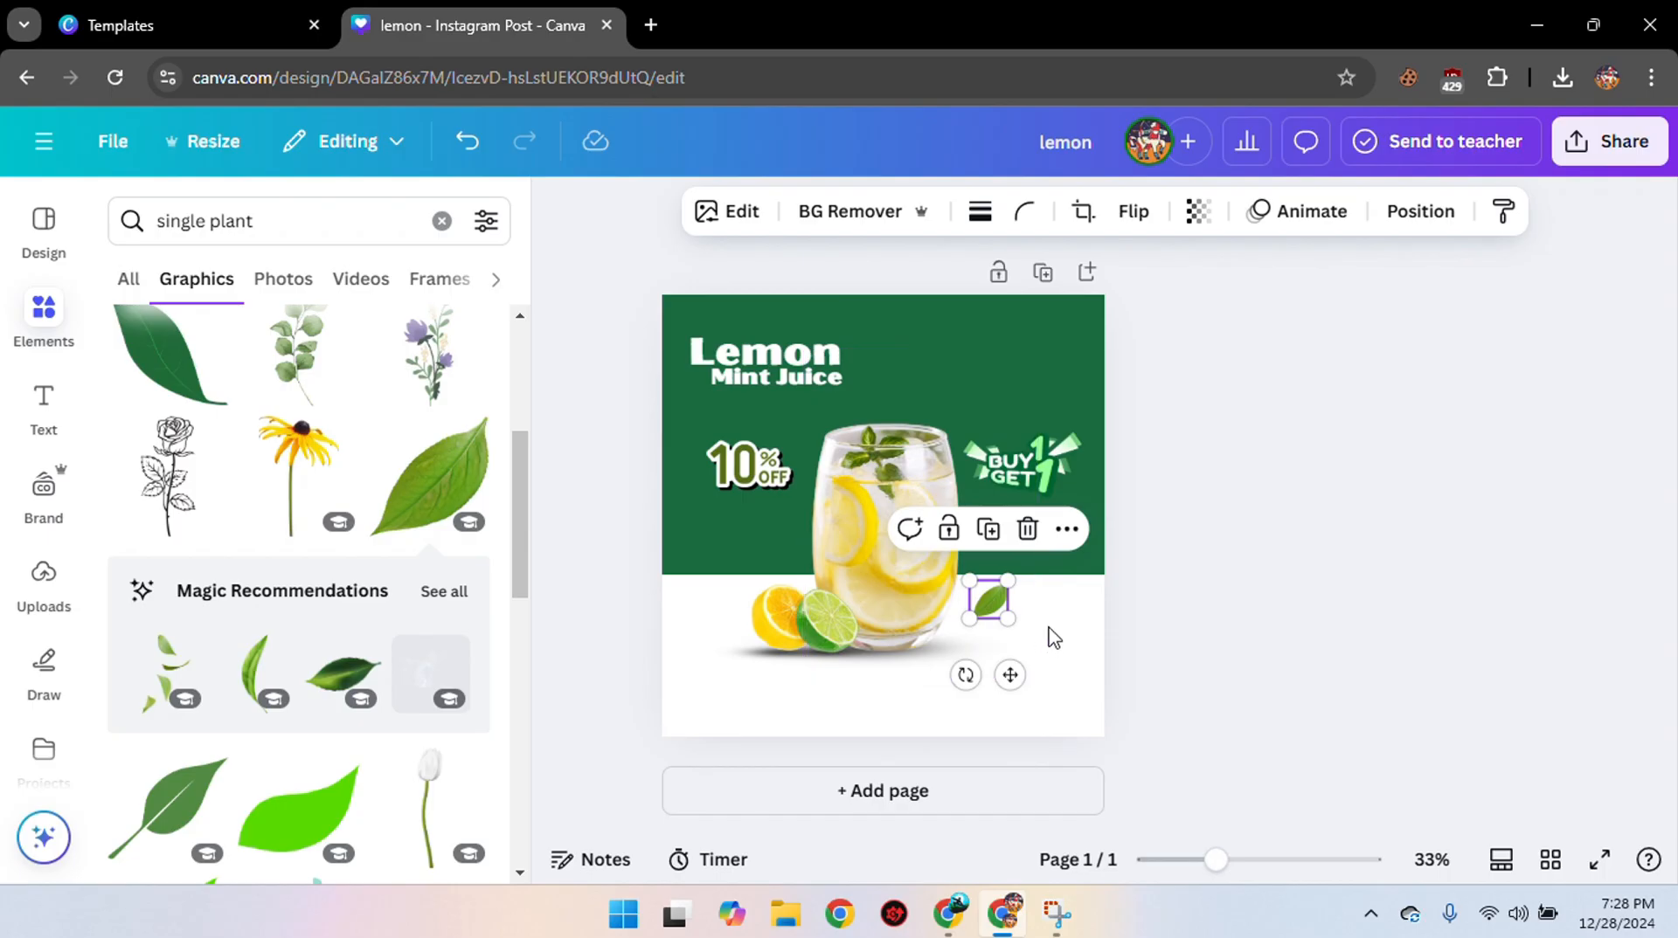
pyautogui.click(1053, 634)
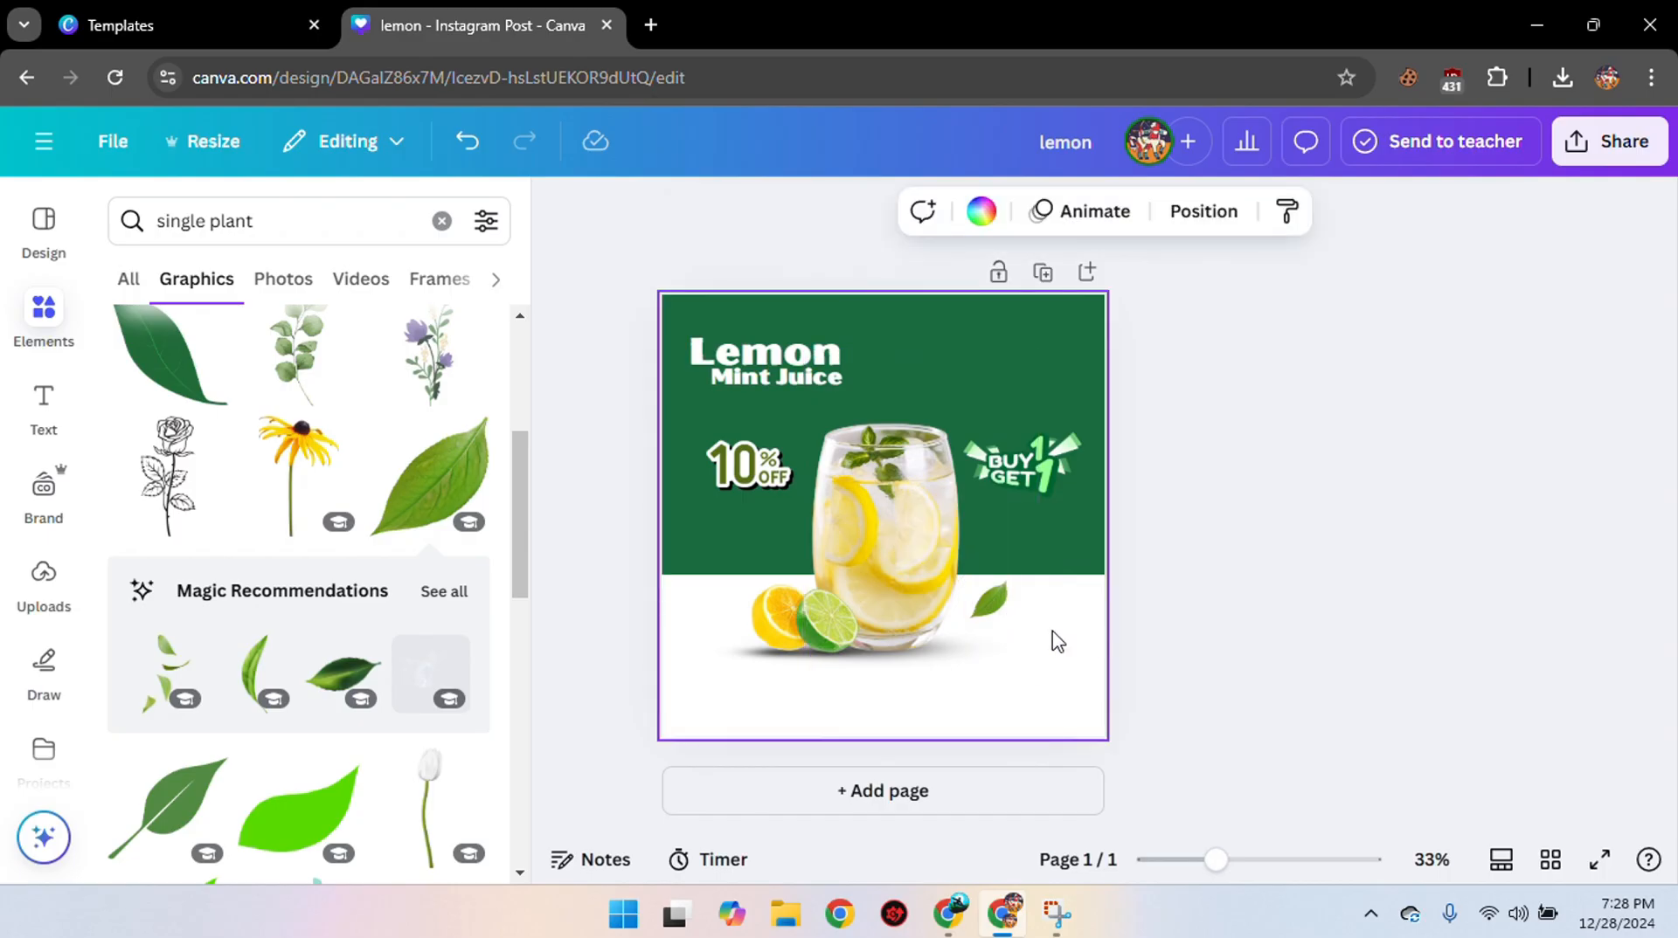
pyautogui.click(341, 682)
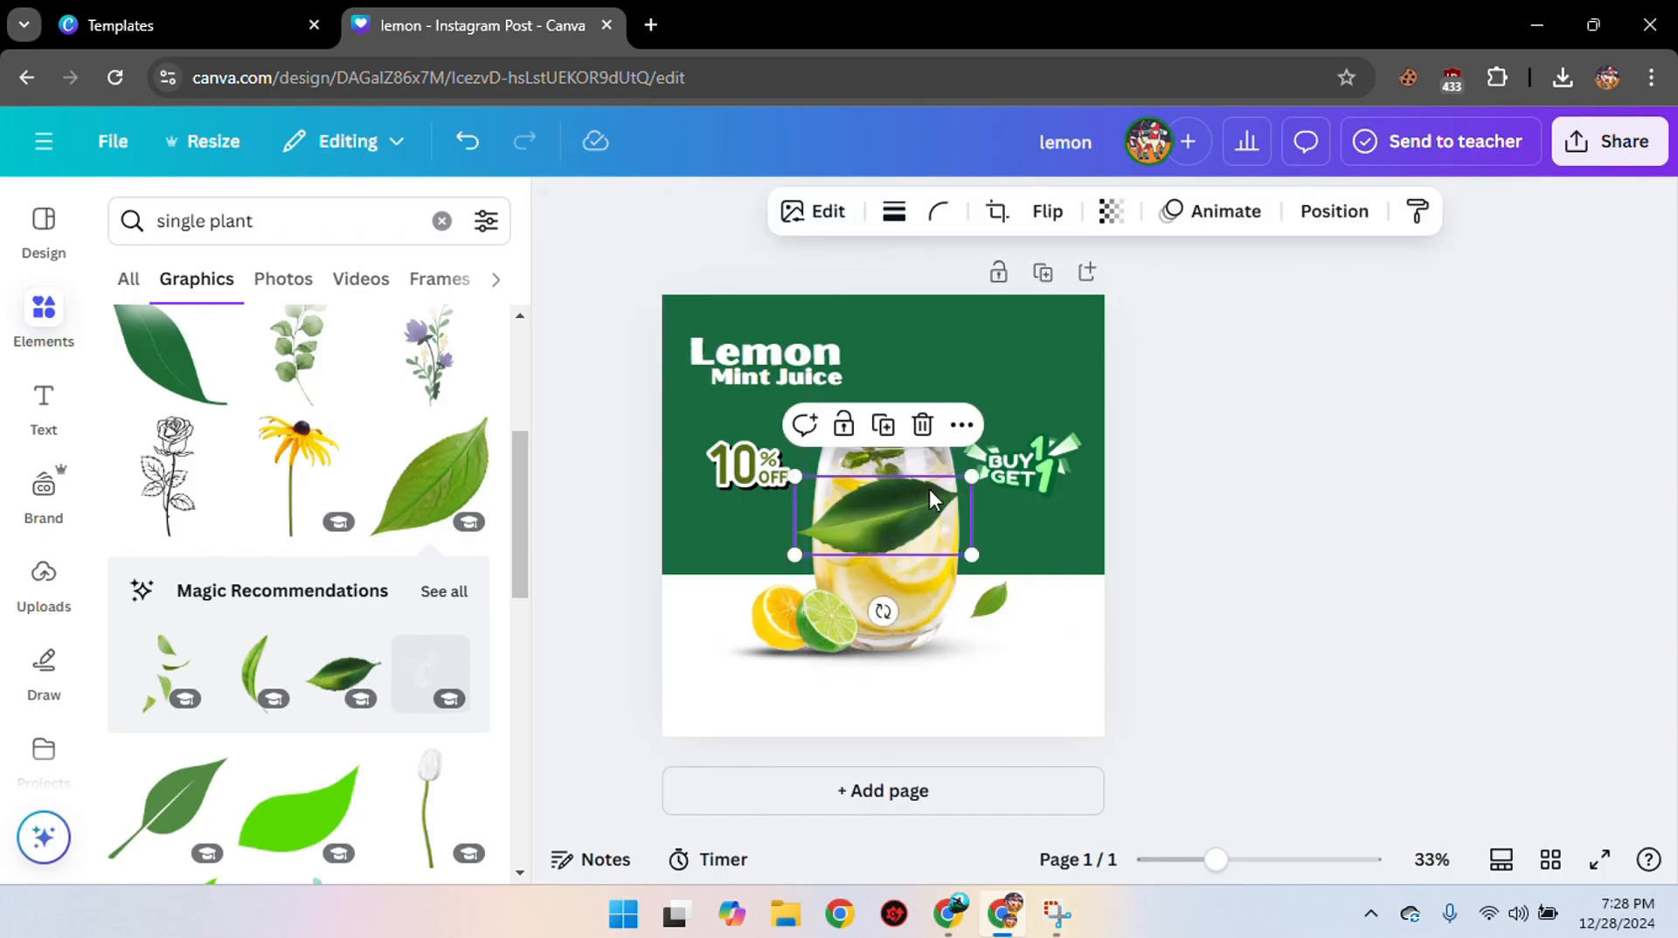
pyautogui.press('Delete')
# Duplicate the small leaf and place the copy, slightly reduced, between the "10% OFF" graphic and the glass rim.
pyautogui.click(987, 612)
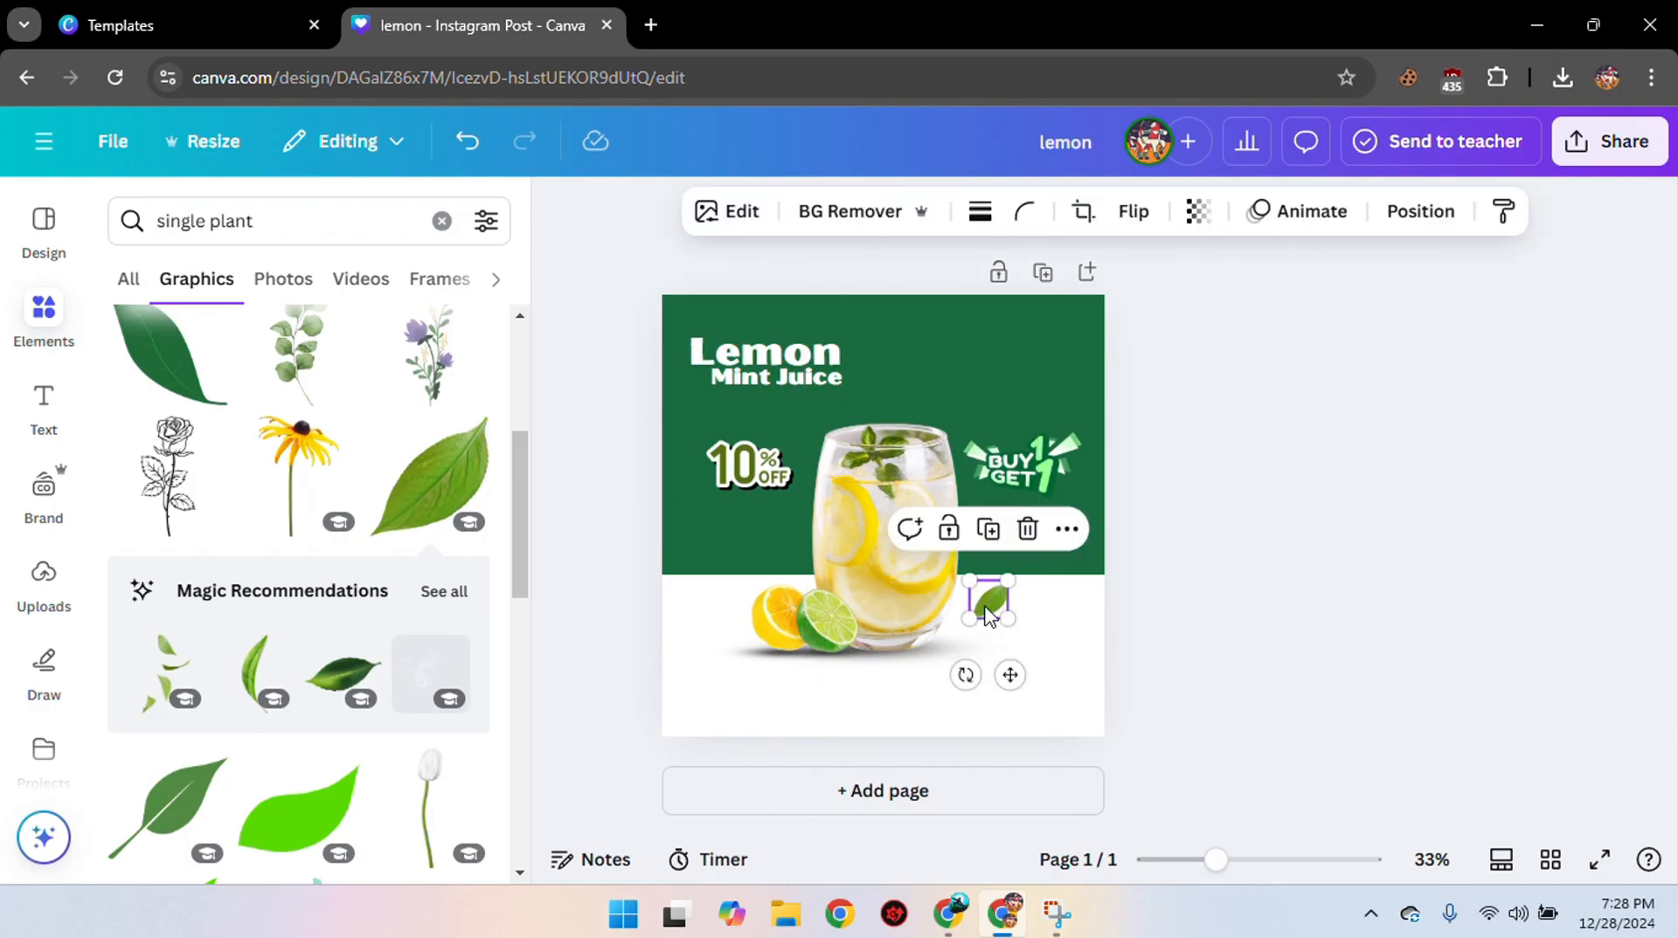
pyautogui.click(988, 530)
pyautogui.moveTo(1010, 675); pyautogui.dragTo(746, 624)
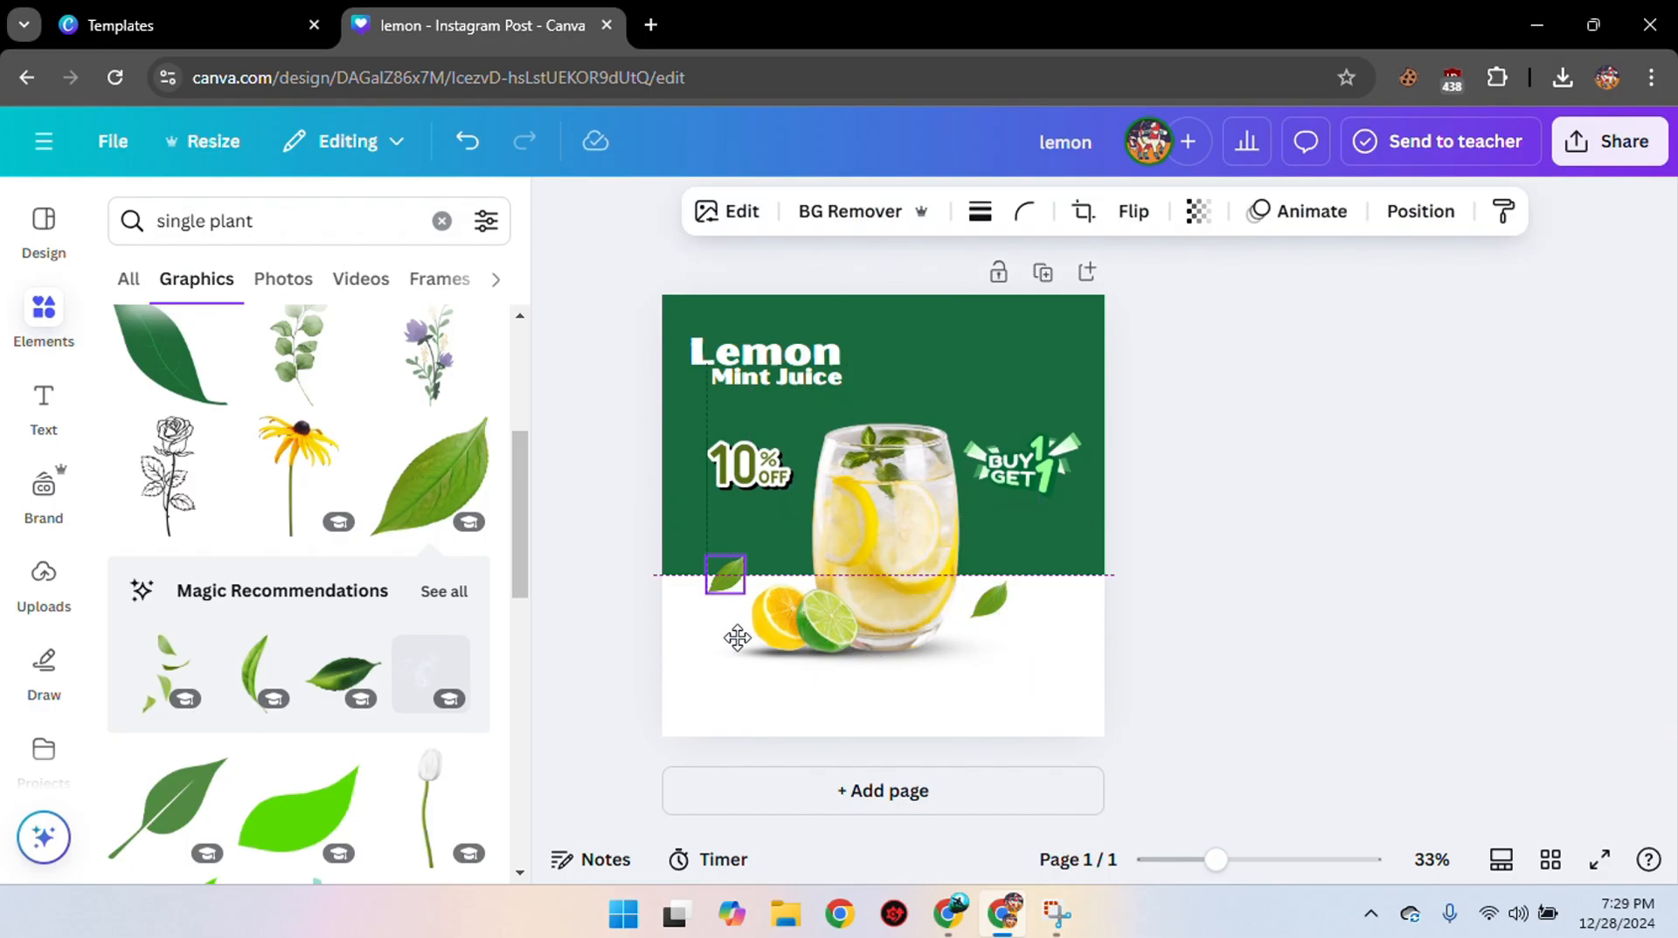
pyautogui.moveTo(737, 639); pyautogui.dragTo(820, 507)
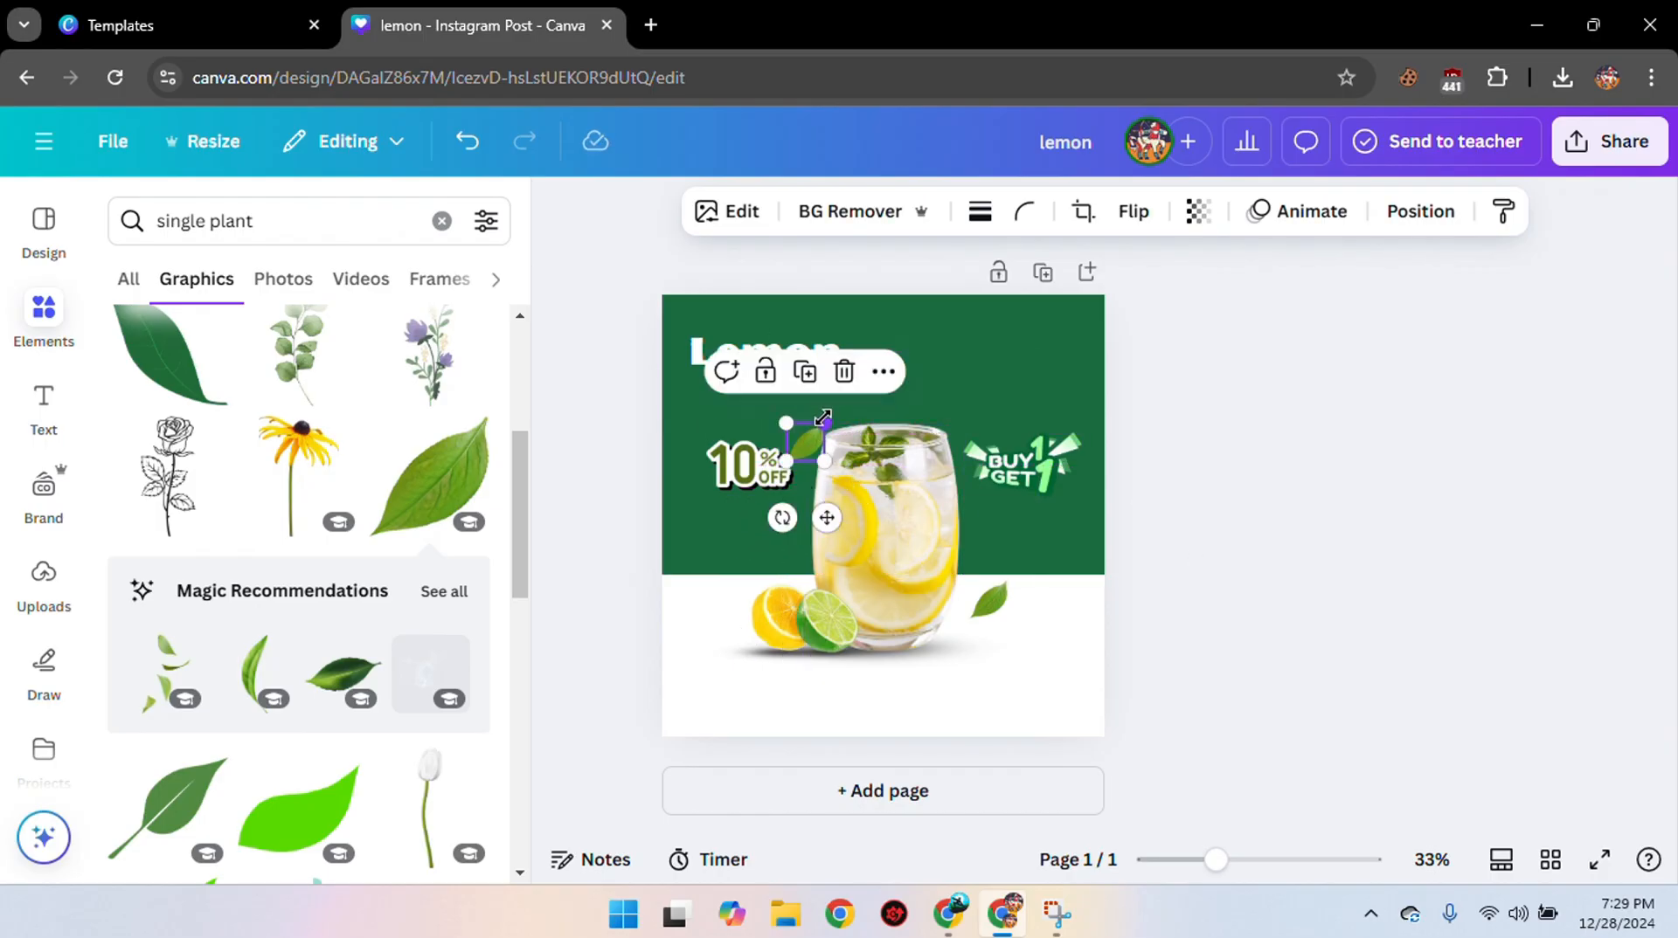
pyautogui.moveTo(822, 426); pyautogui.dragTo(824, 424)
pyautogui.click(1317, 513)
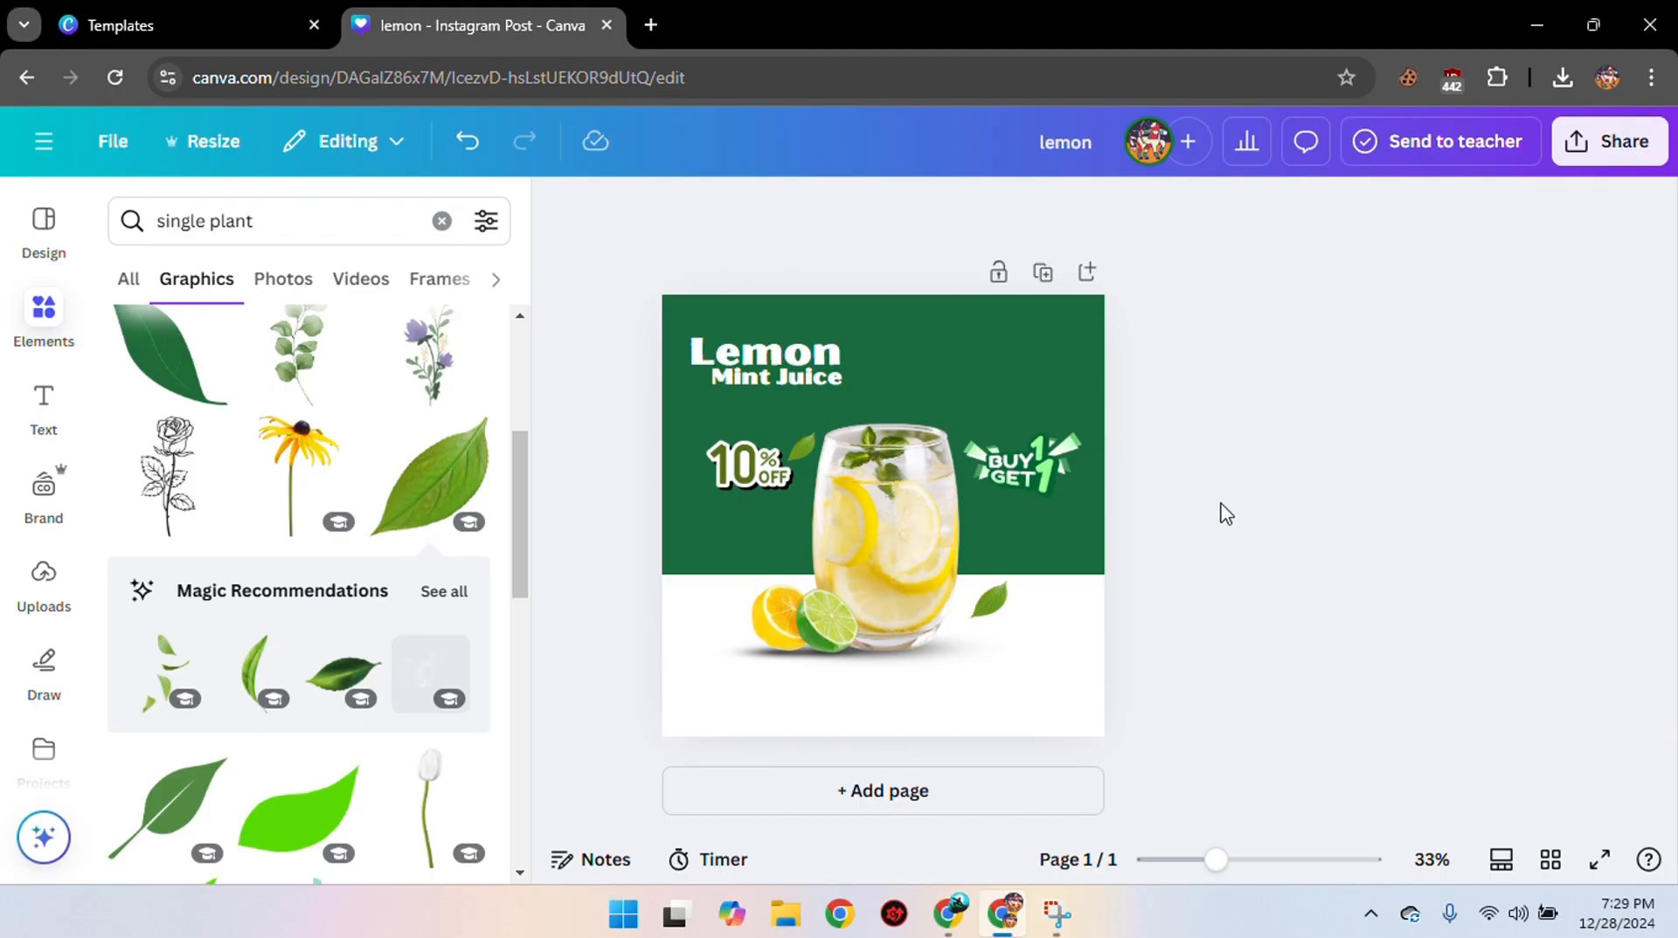
# Add a third leaf, enlarge it and place it slightly rotated below the glass, partly cut off by the page's bottom edge.
pyautogui.click(684, 39)
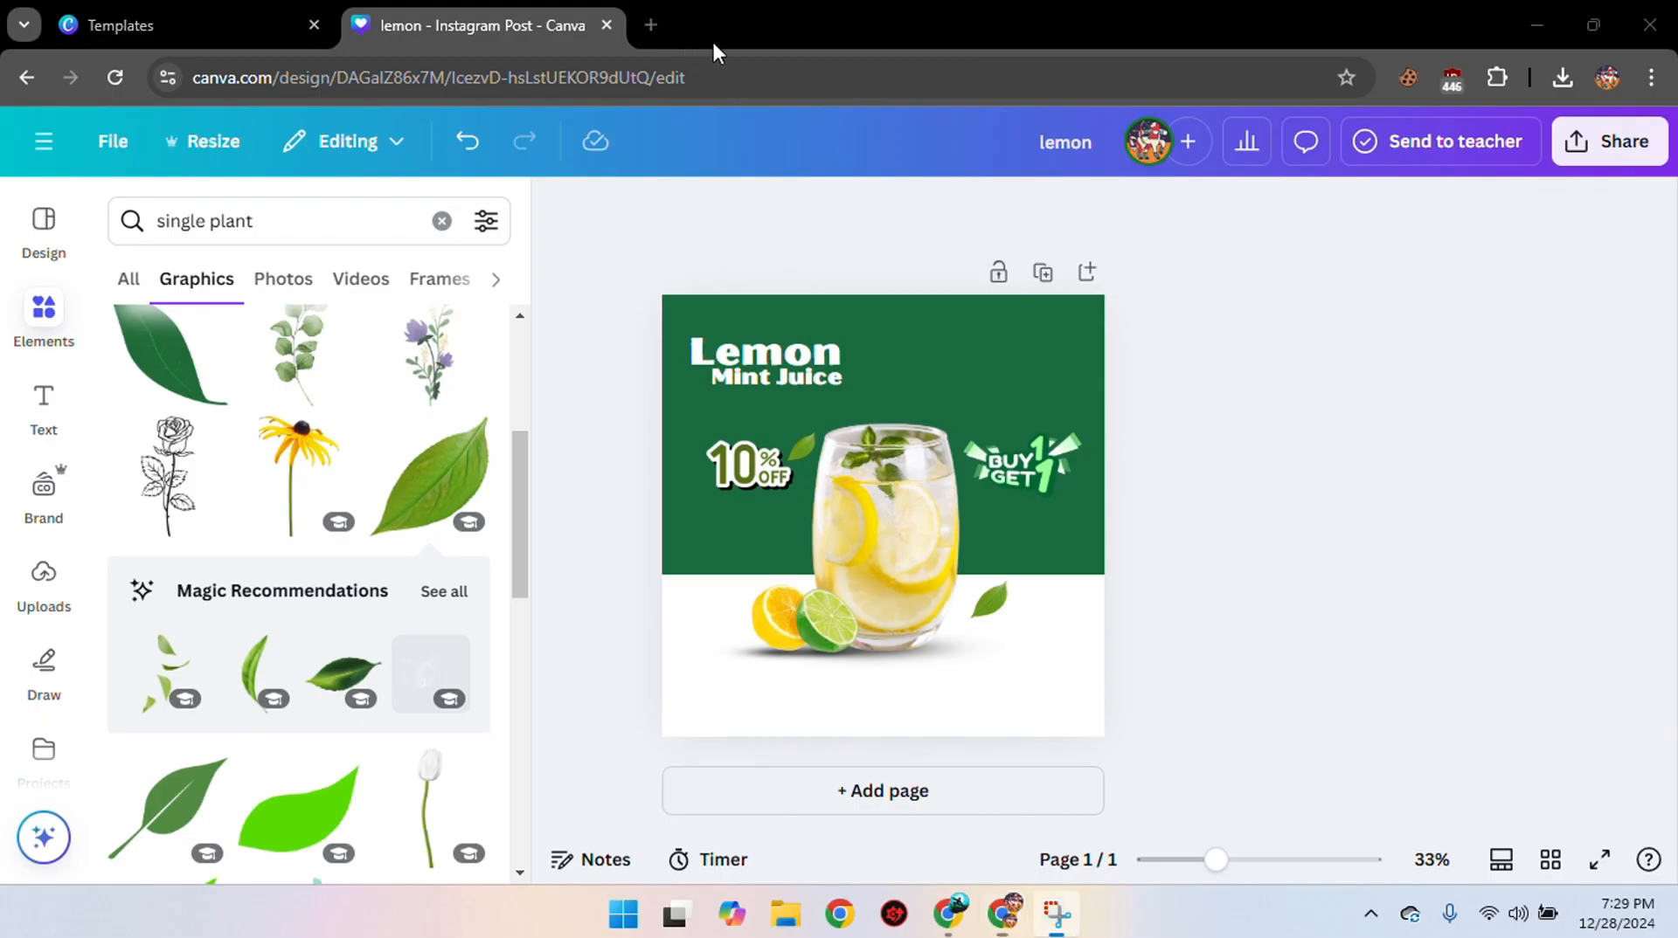
pyautogui.click(458, 502)
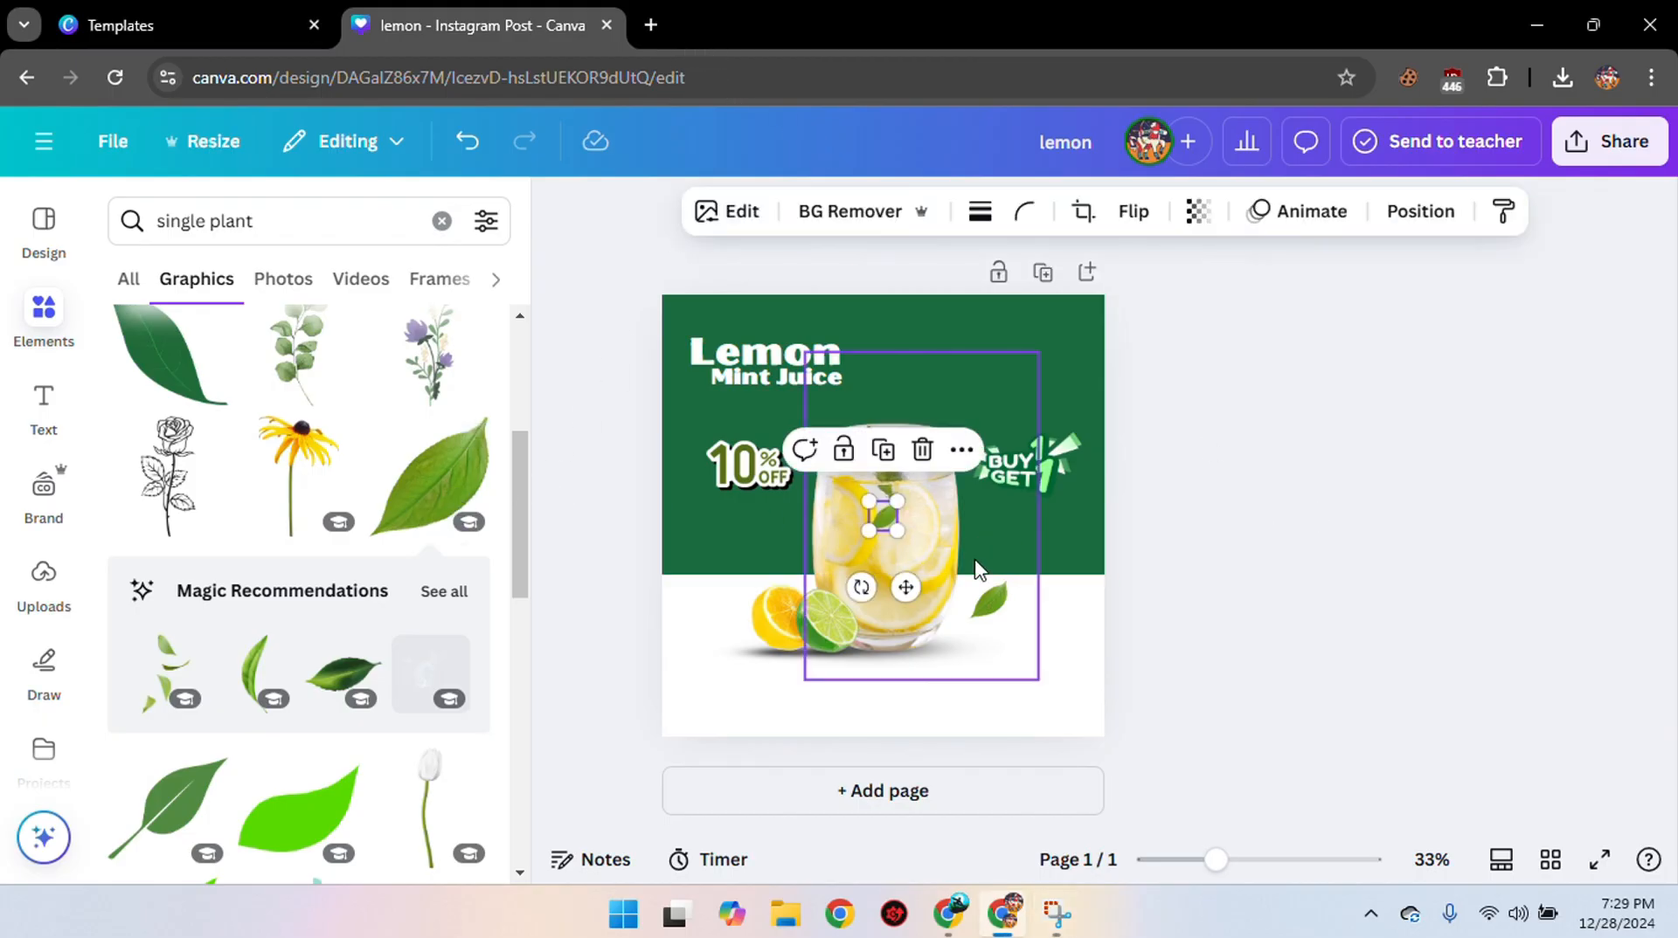
pyautogui.moveTo(869, 531); pyautogui.dragTo(824, 575)
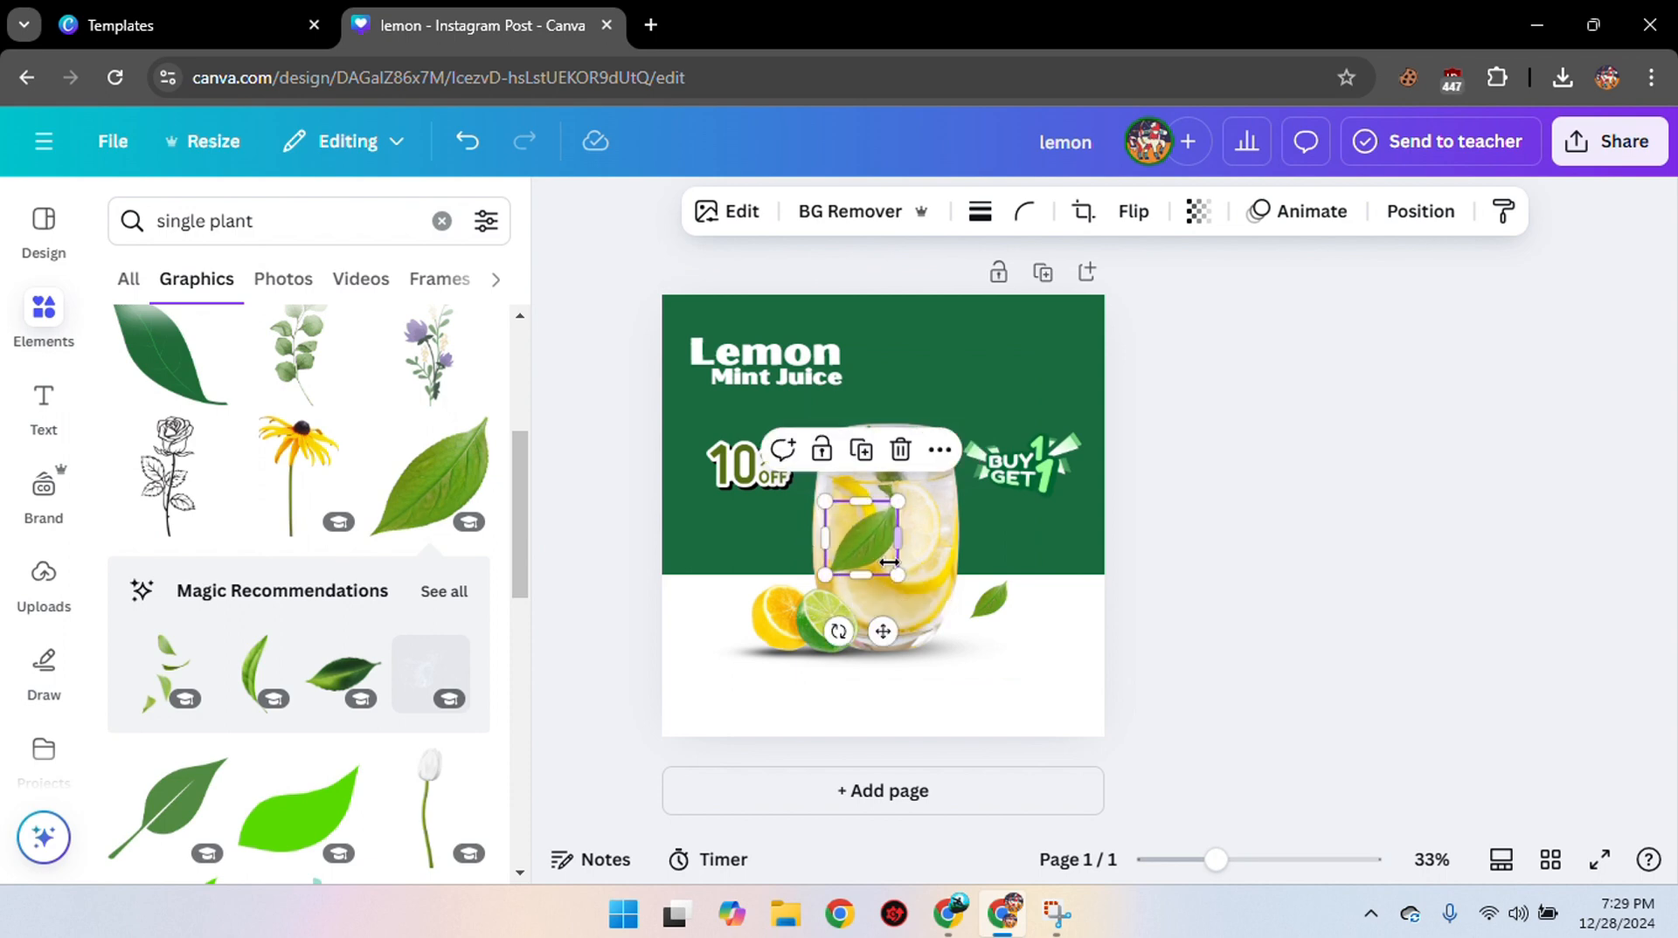
pyautogui.moveTo(885, 631); pyautogui.dragTo(904, 820)
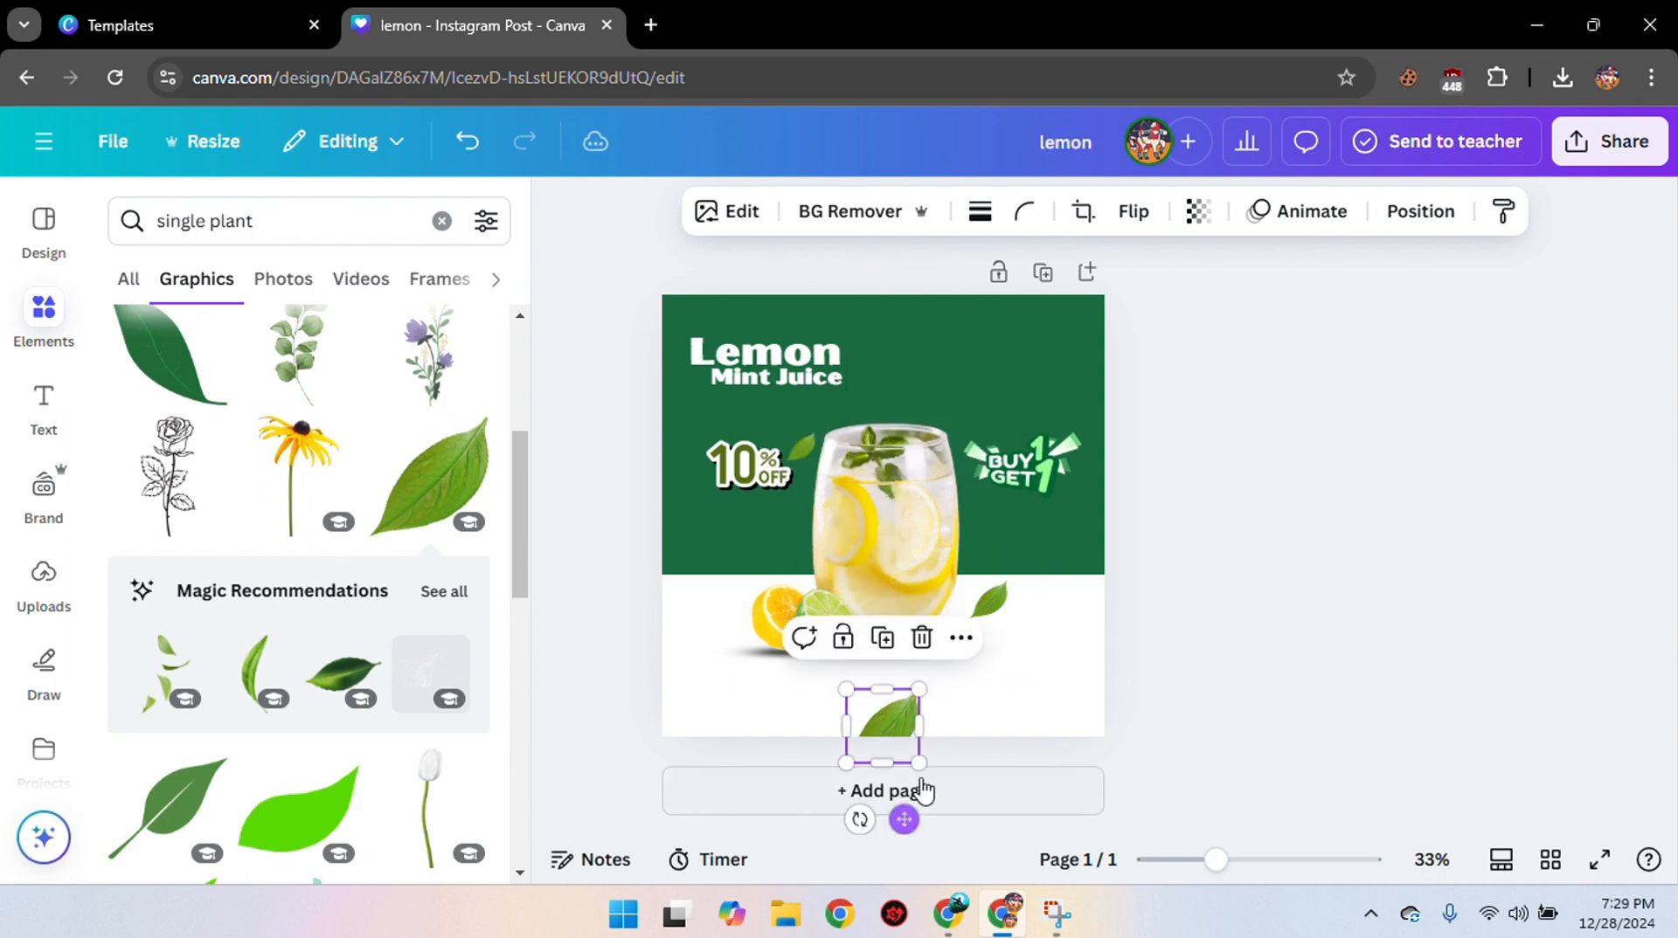
pyautogui.moveTo(917, 690); pyautogui.dragTo(979, 715)
pyautogui.click(888, 720)
pyautogui.moveTo(855, 819)
pyautogui.mouseDown()
pyautogui.moveTo(831, 768)
pyautogui.moveTo(856, 794)
pyautogui.mouseUp()
pyautogui.click(1198, 684)
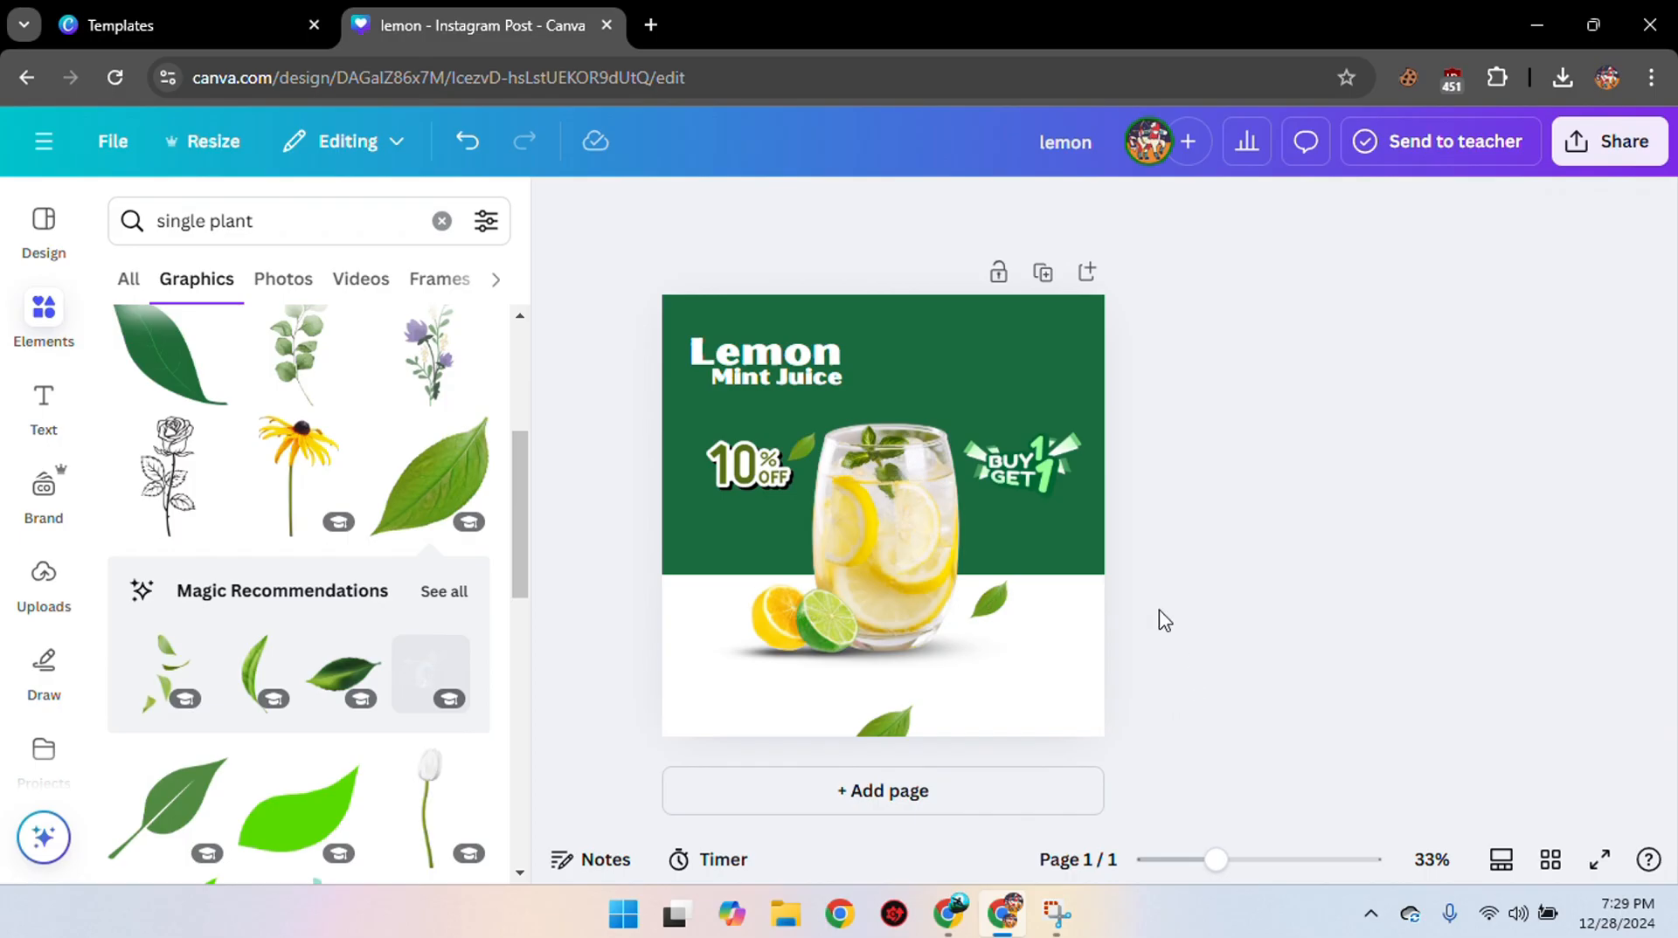
# Move the "Lemon" and "Mint Juice" heading lines to the horizontal centre of the page above the glass.
pyautogui.moveTo(784, 353); pyautogui.dragTo(888, 343)
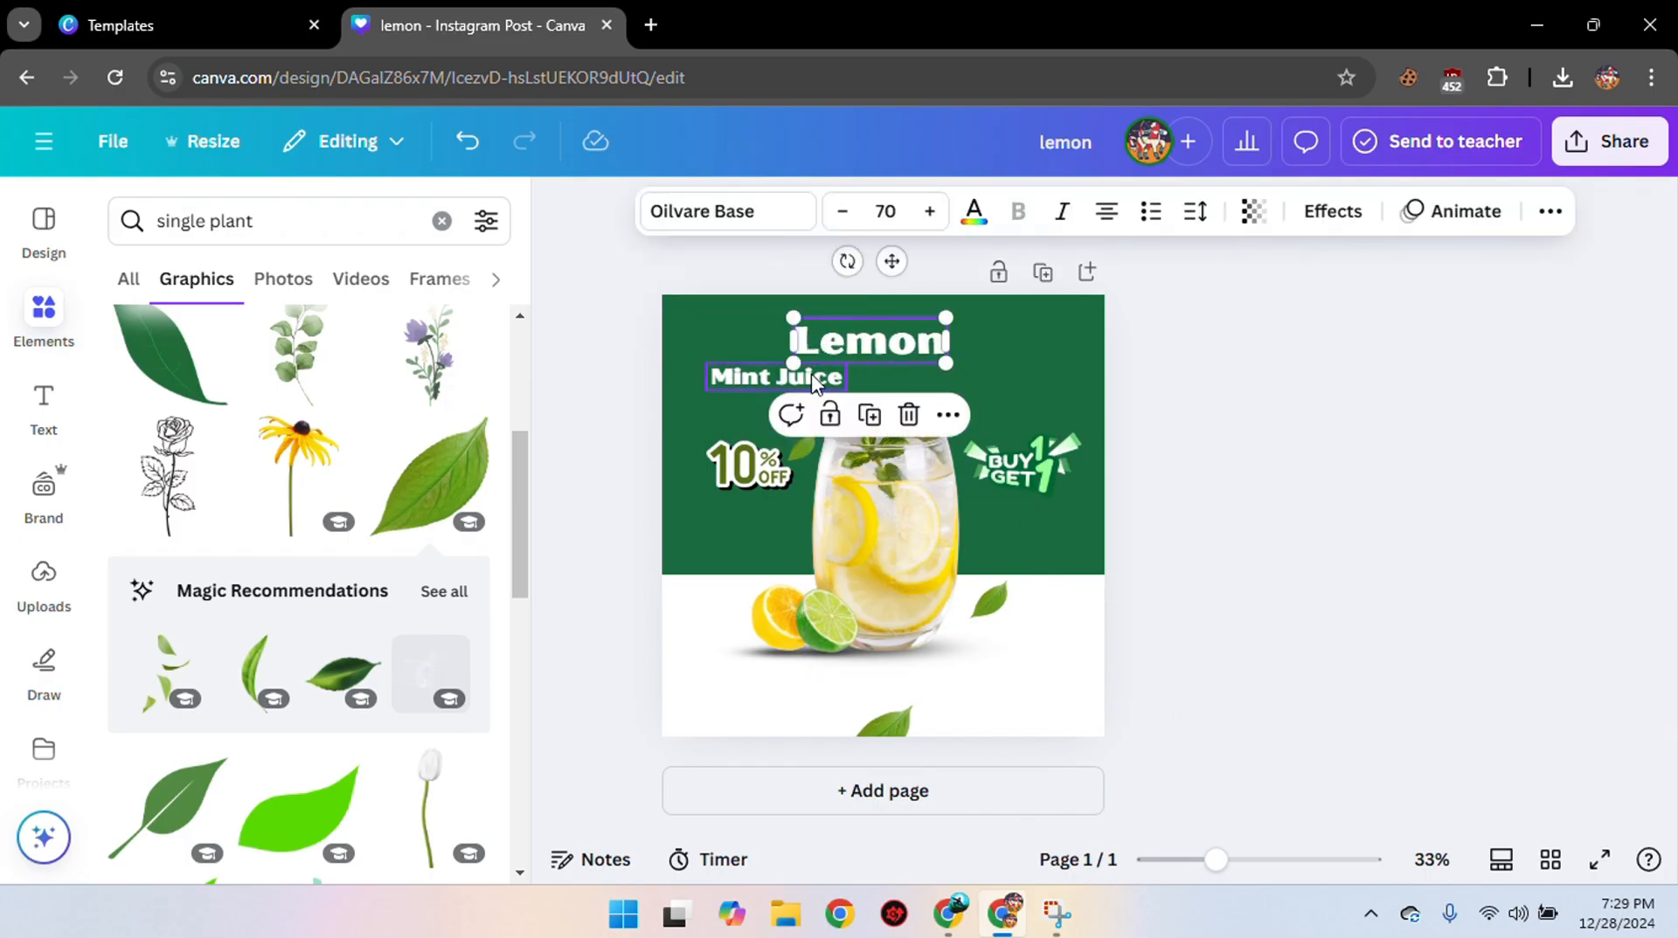
pyautogui.moveTo(809, 380); pyautogui.dragTo(905, 368)
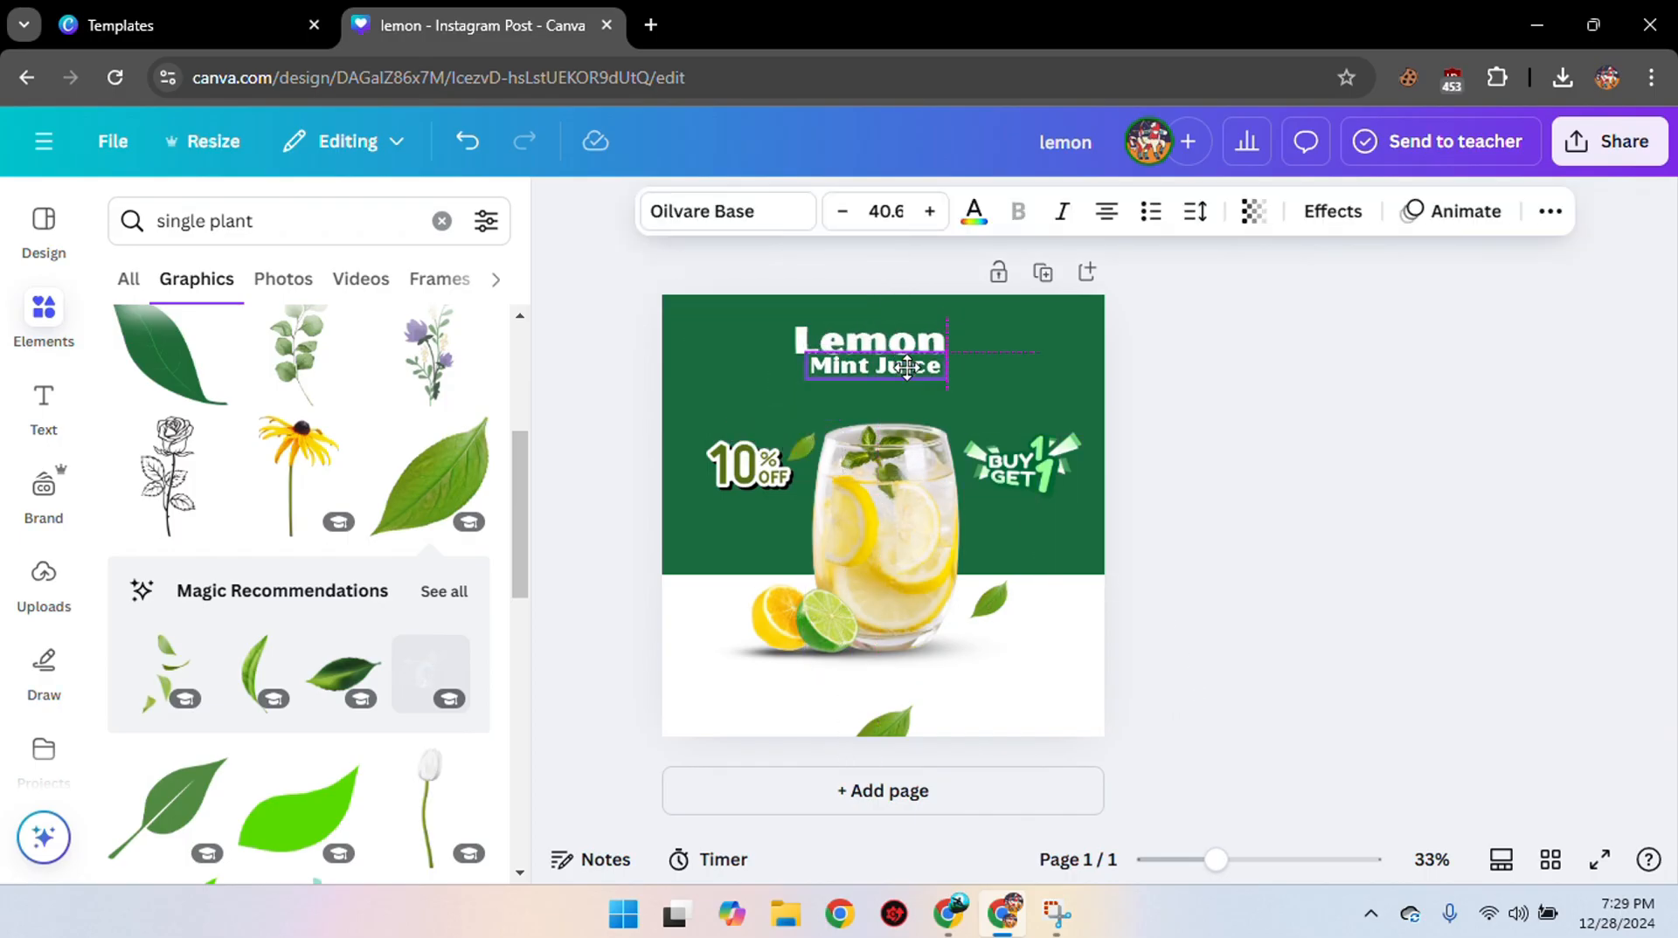
pyautogui.click(1150, 385)
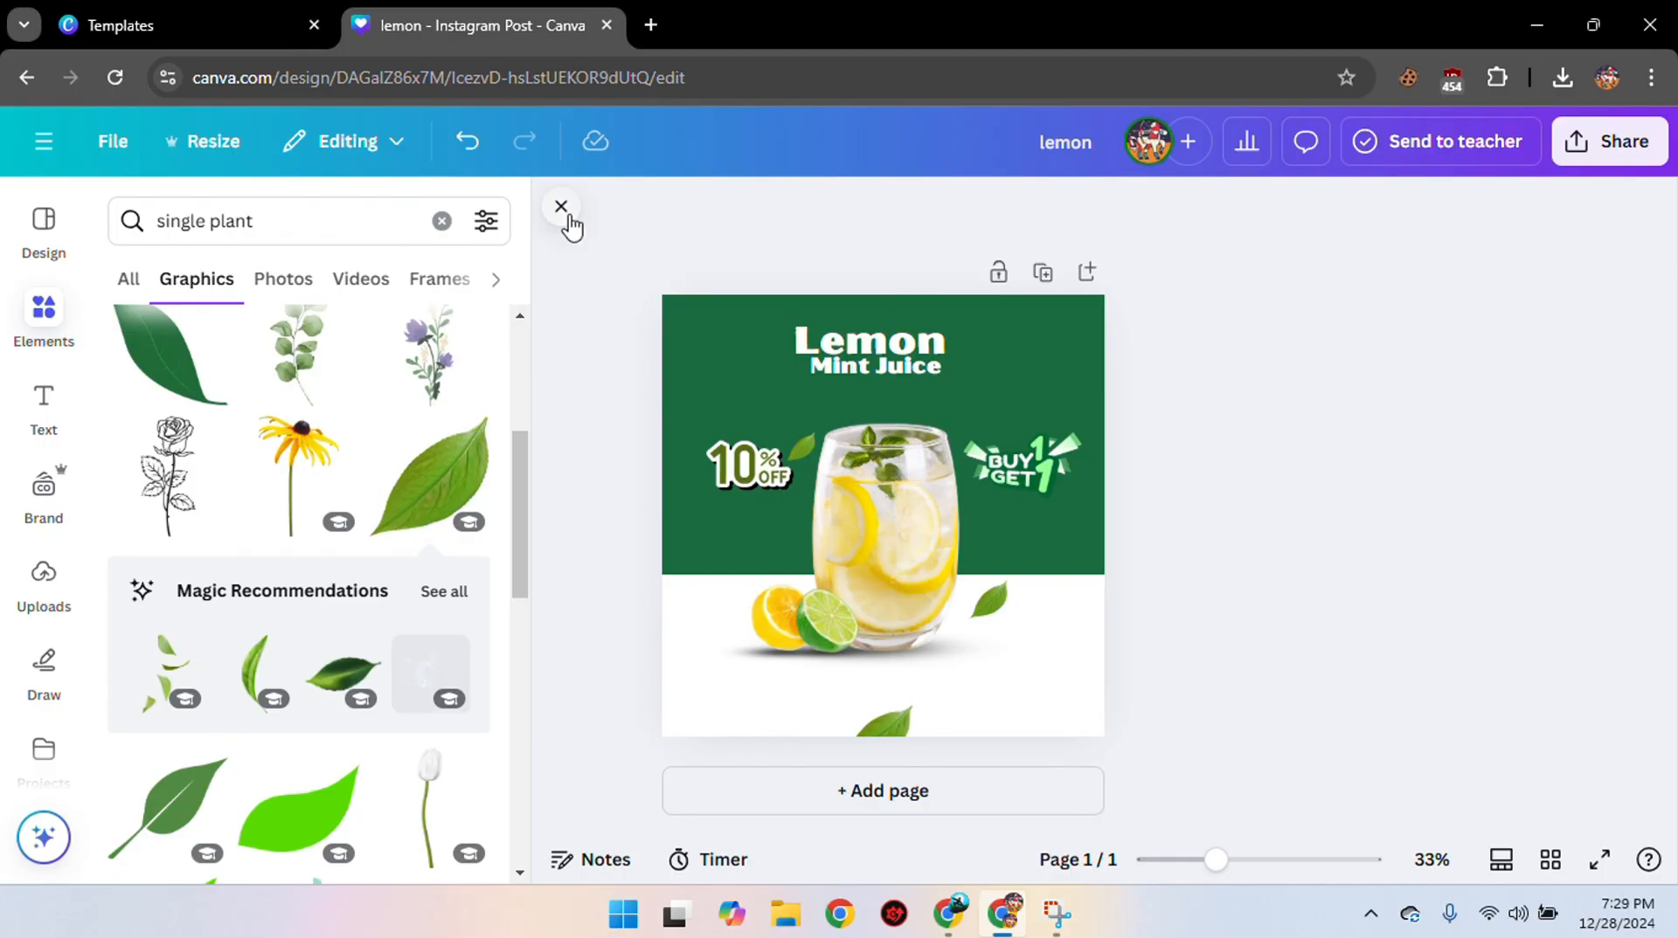
# Add a subheading text reading "Call For Delivery" to the page.
pyautogui.click(562, 210)
pyautogui.moveTo(1221, 865)
pyautogui.mouseDown()
pyautogui.moveTo(1279, 859)
pyautogui.moveTo(1211, 863)
pyautogui.mouseUp()
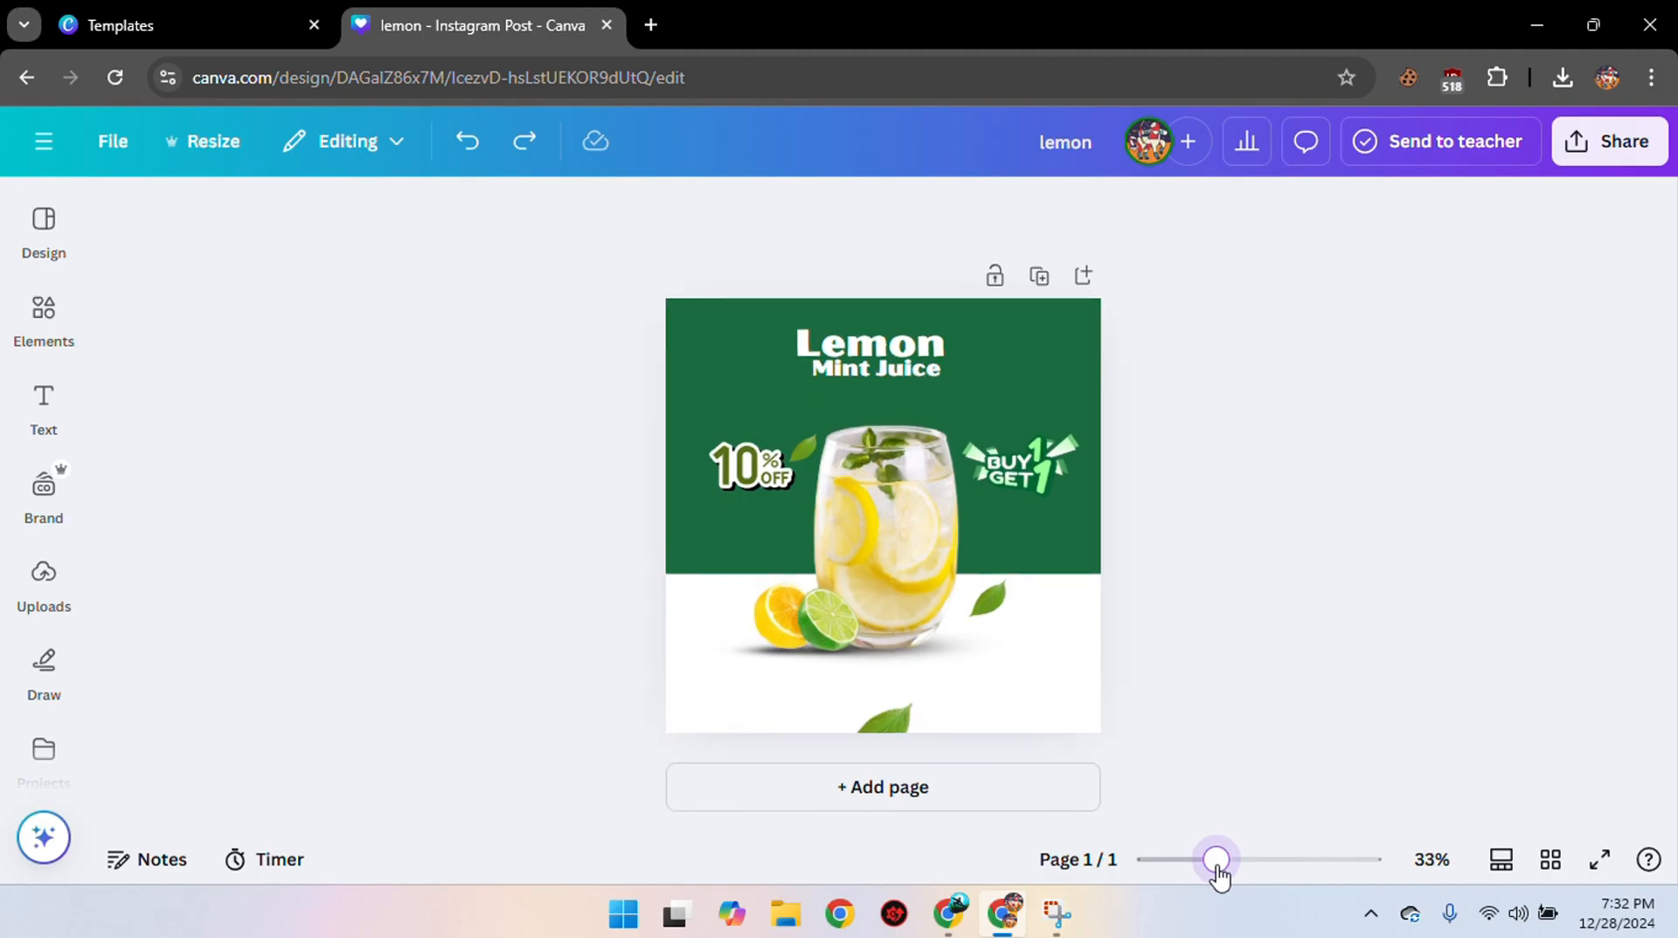
pyautogui.moveTo(1217, 861); pyautogui.dragTo(1220, 861)
pyautogui.click(60, 404)
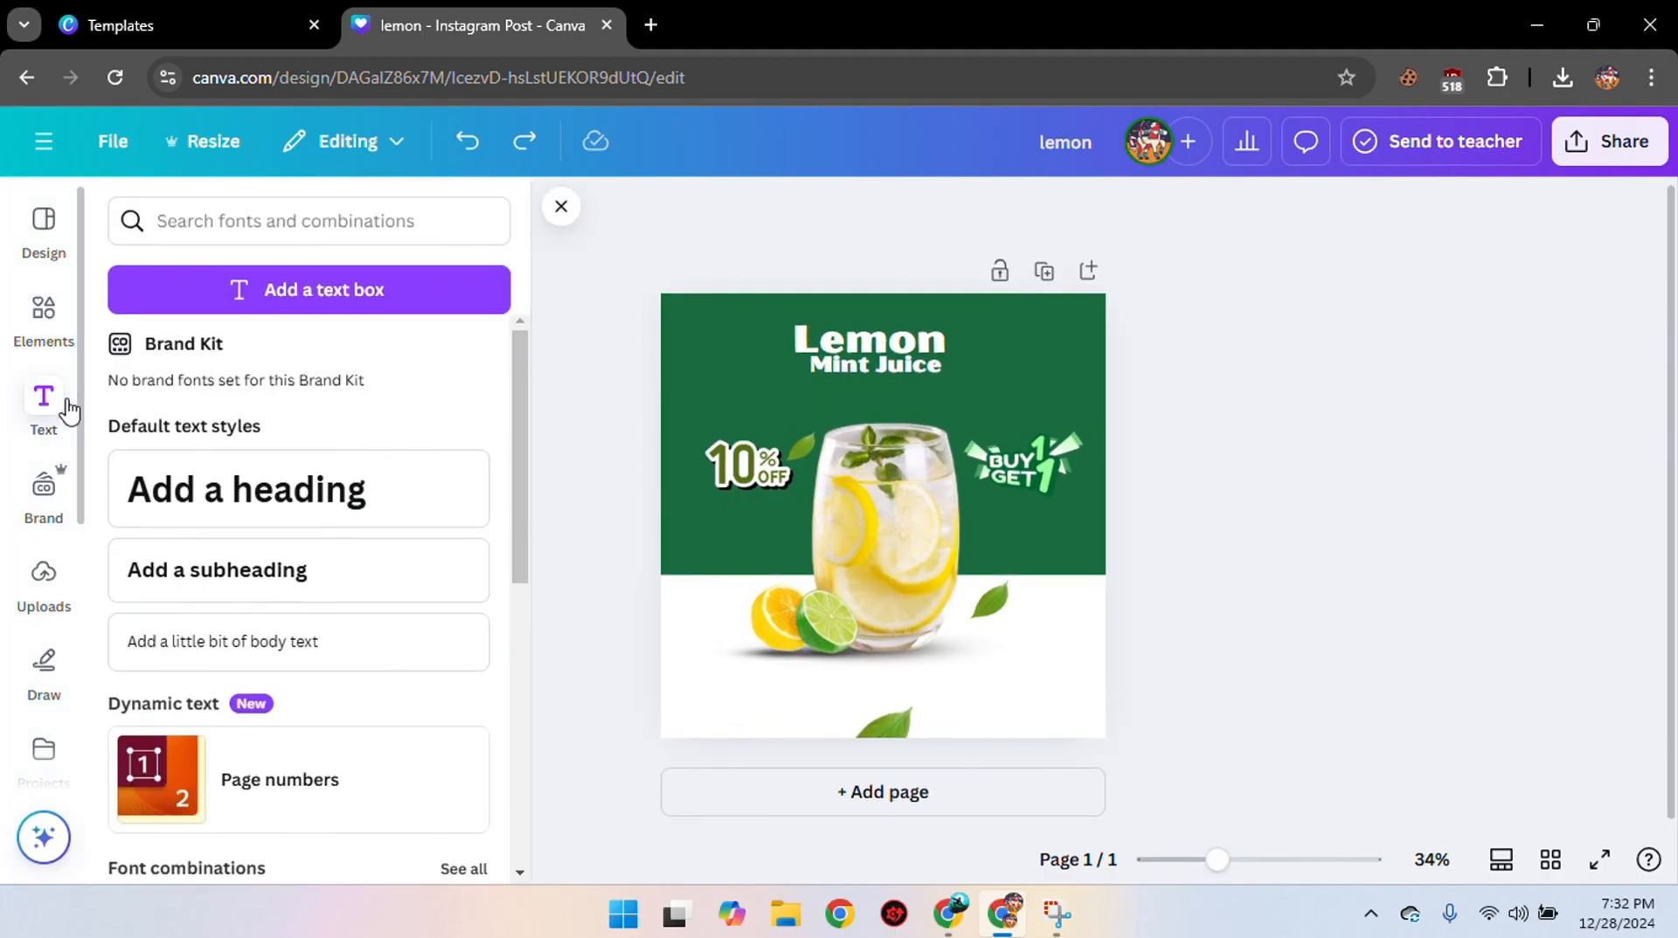
pyautogui.click(297, 591)
pyautogui.write('c')
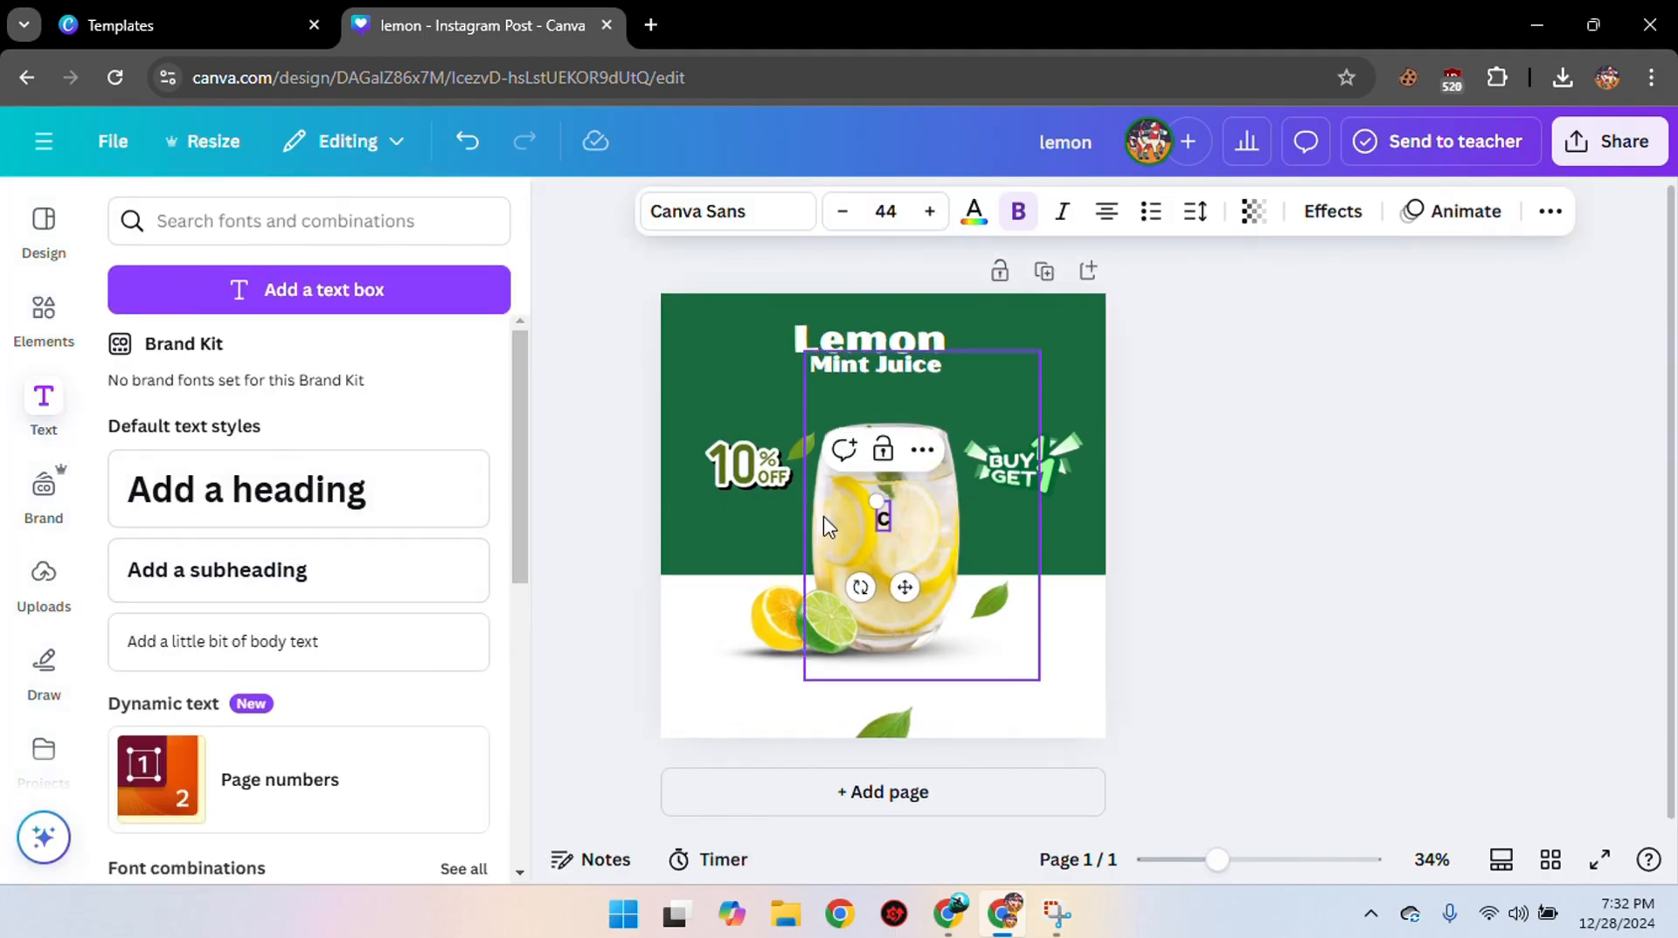
pyautogui.write('all')
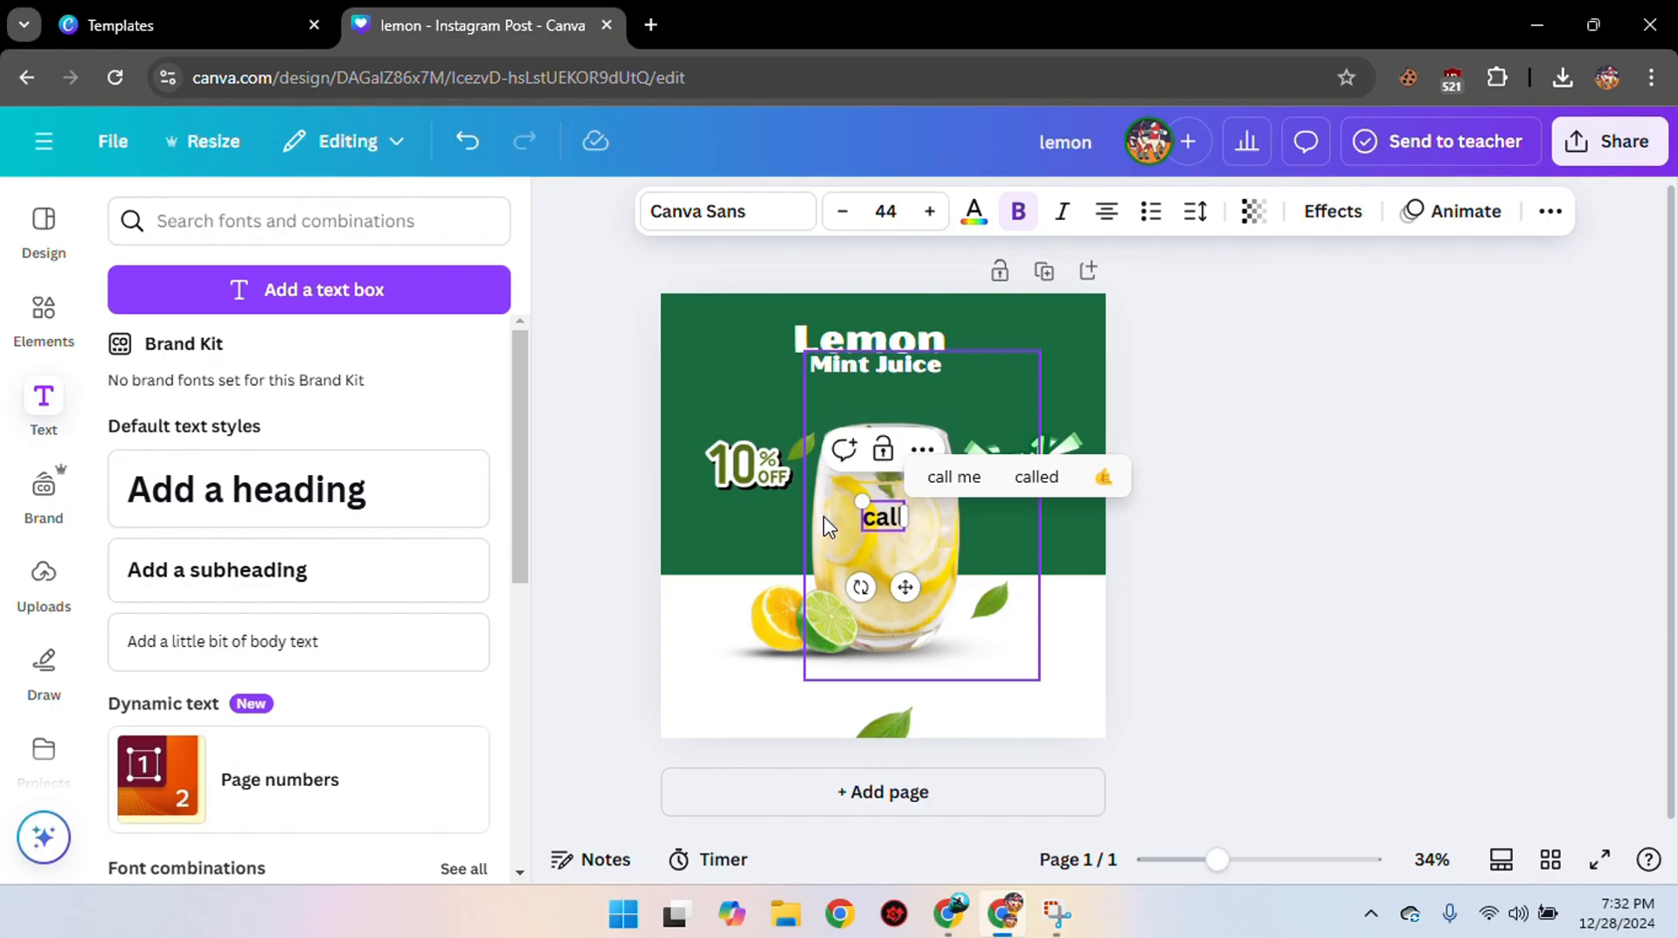
pyautogui.press('BackSpace')
pyautogui.press('BackSpace')
pyautogui.press('BackSpace')
pyautogui.write('Ca')
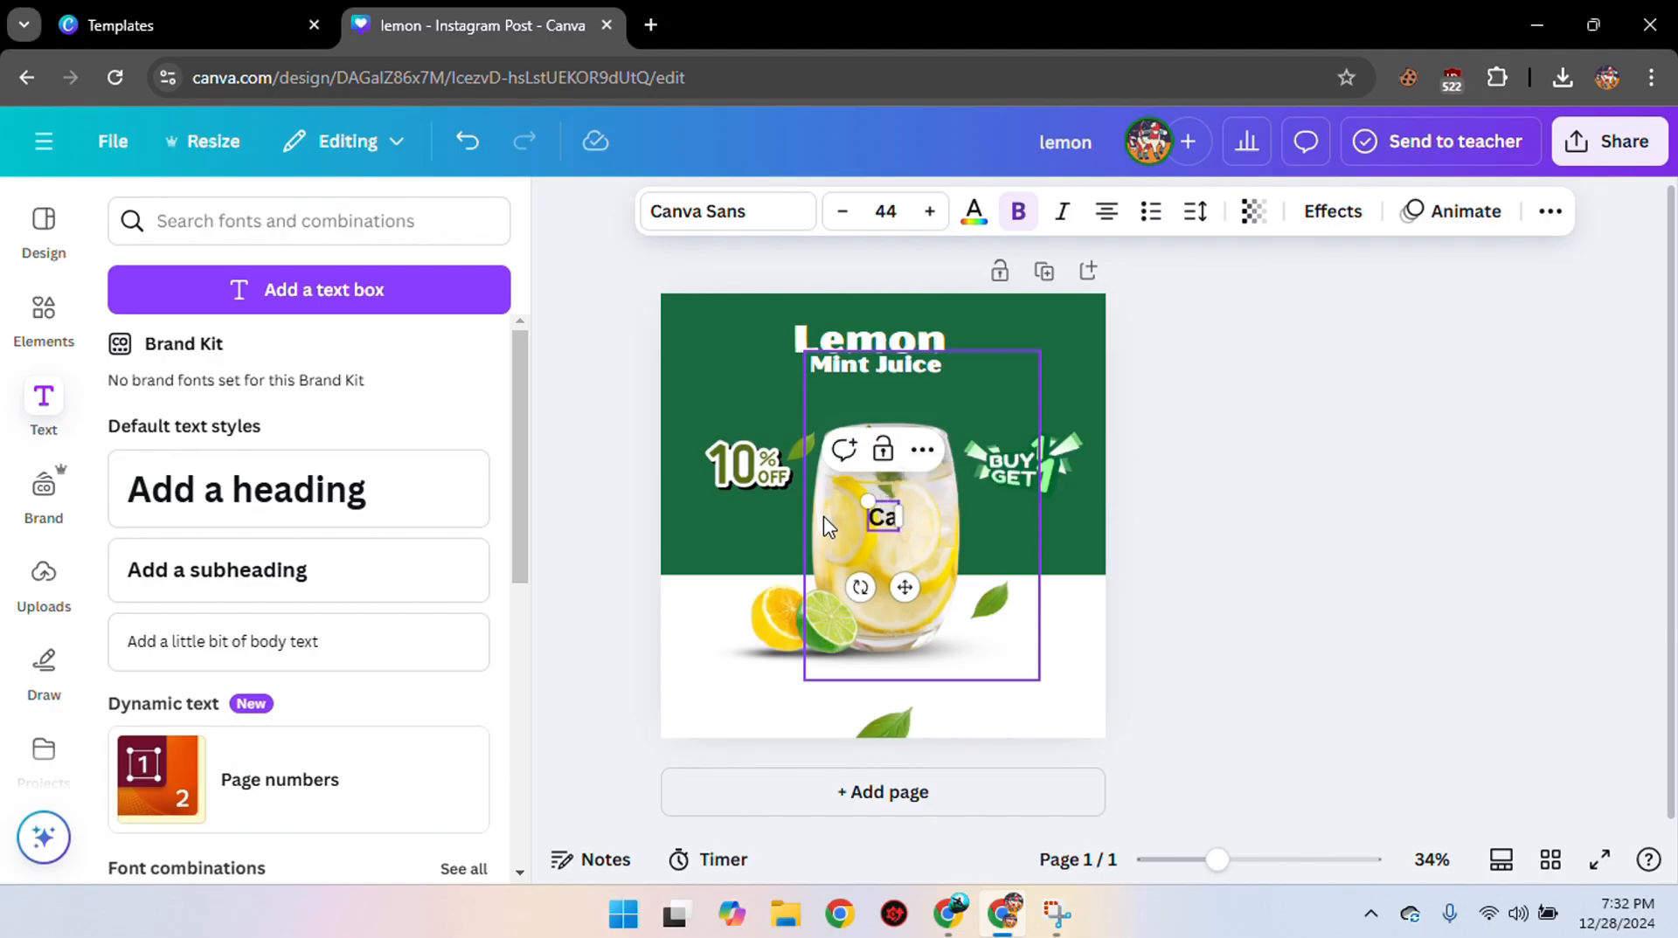
pyautogui.write('ll Fo')
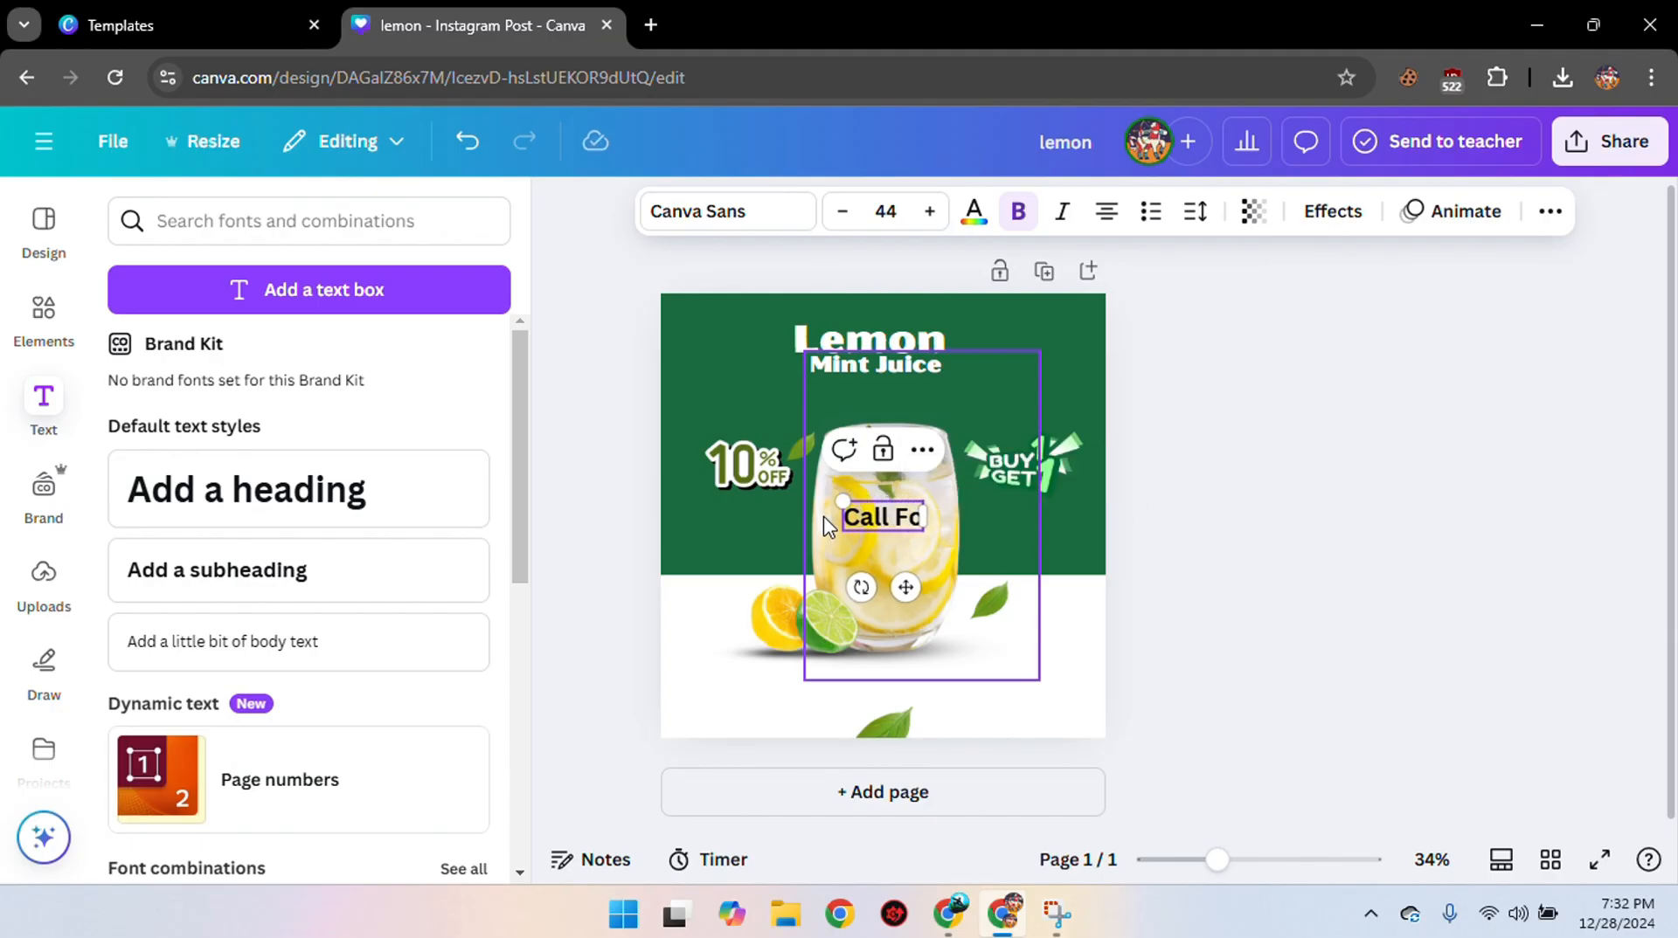
pyautogui.write('r')
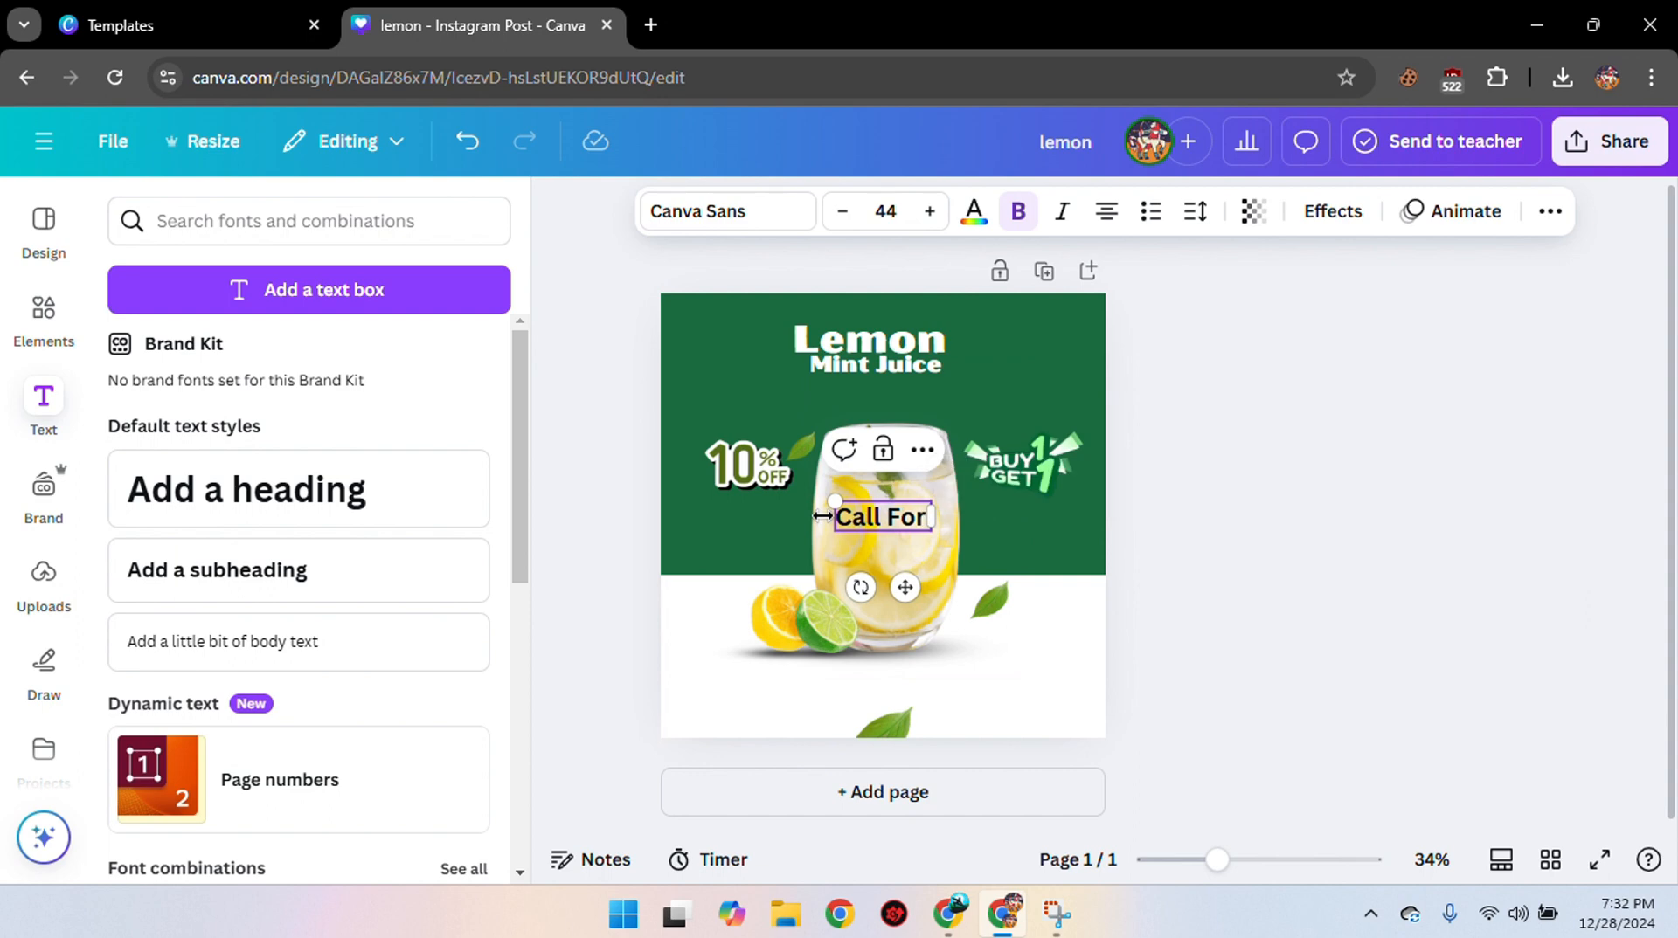
pyautogui.write(' Del')
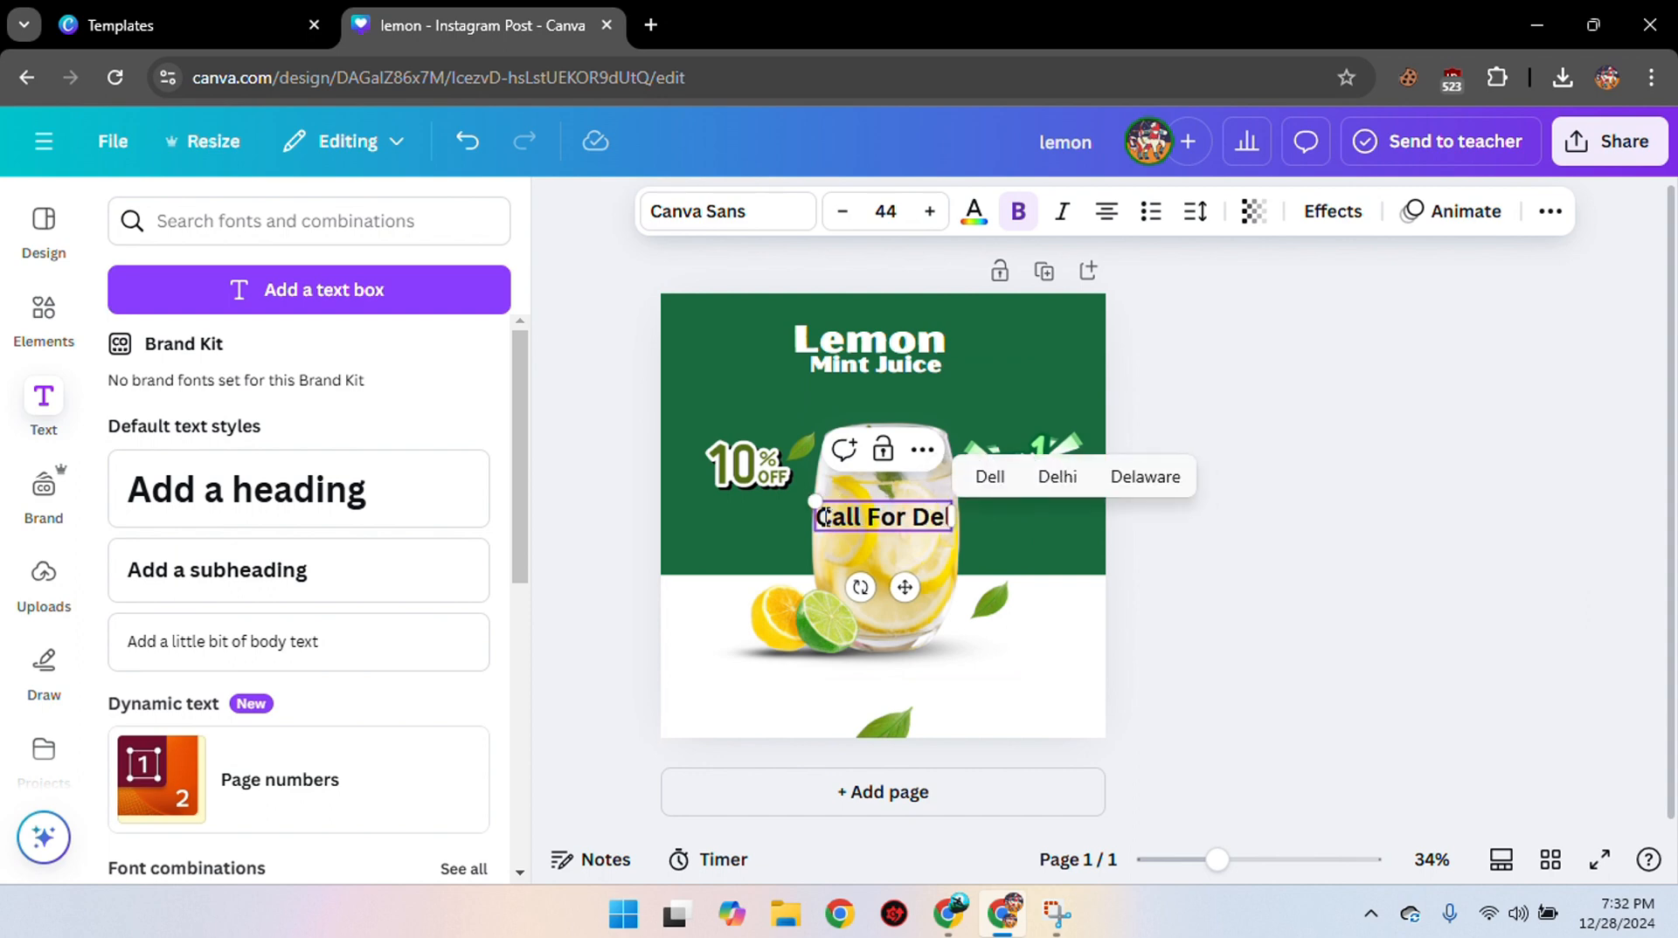
pyautogui.write('i')
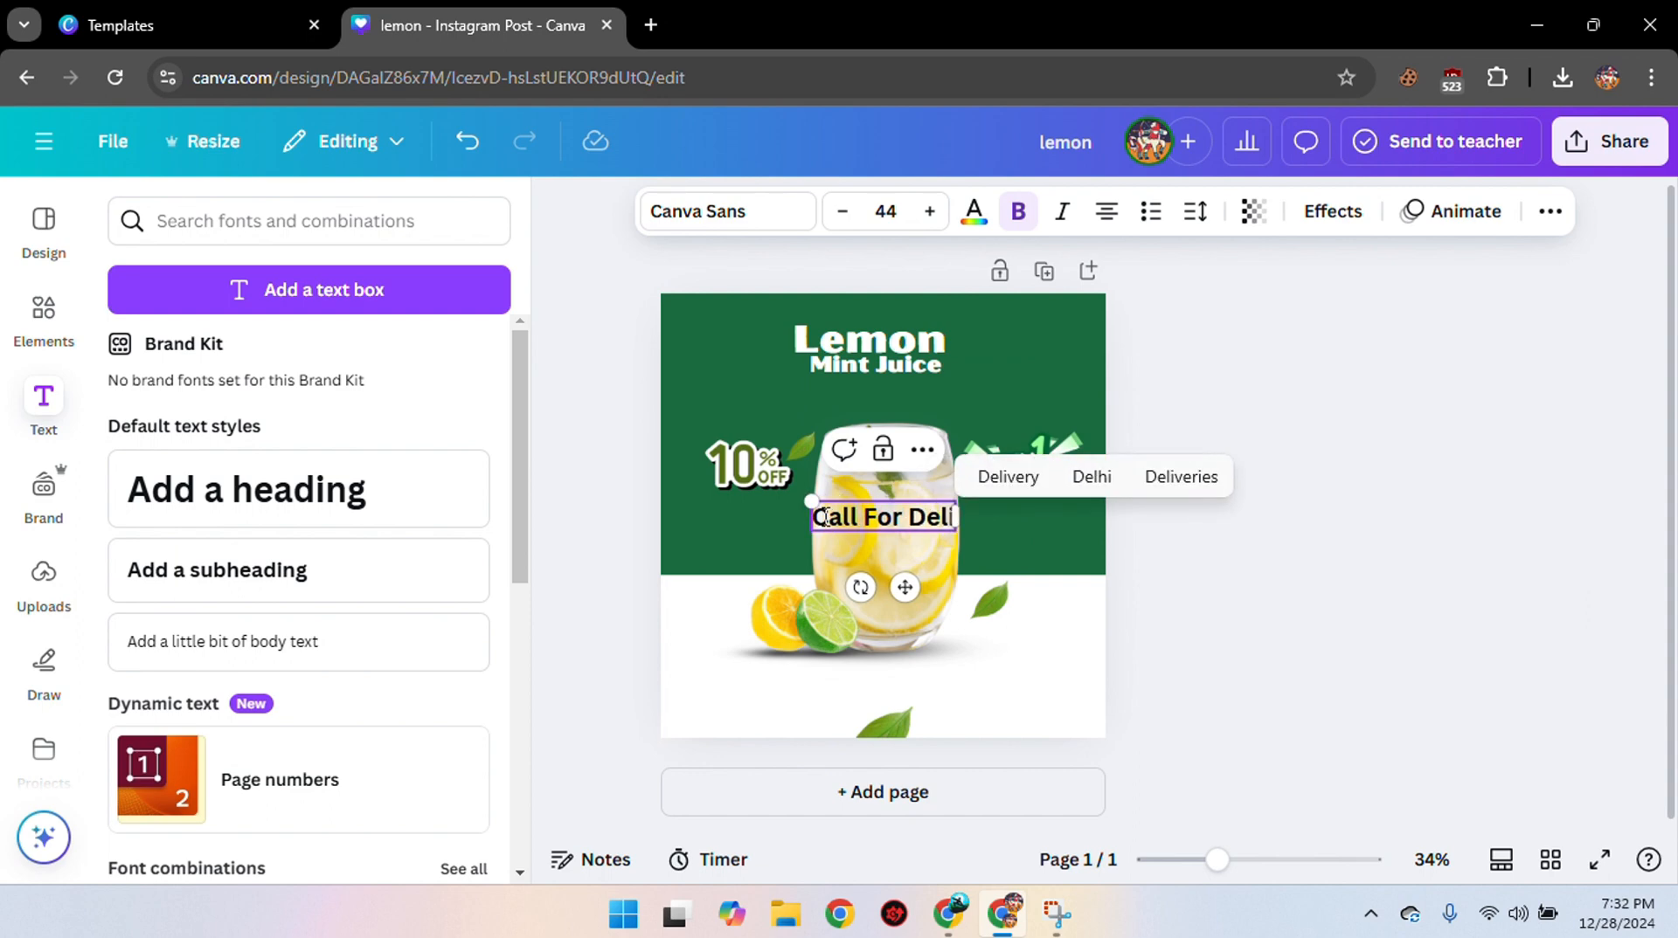
pyautogui.click(1007, 477)
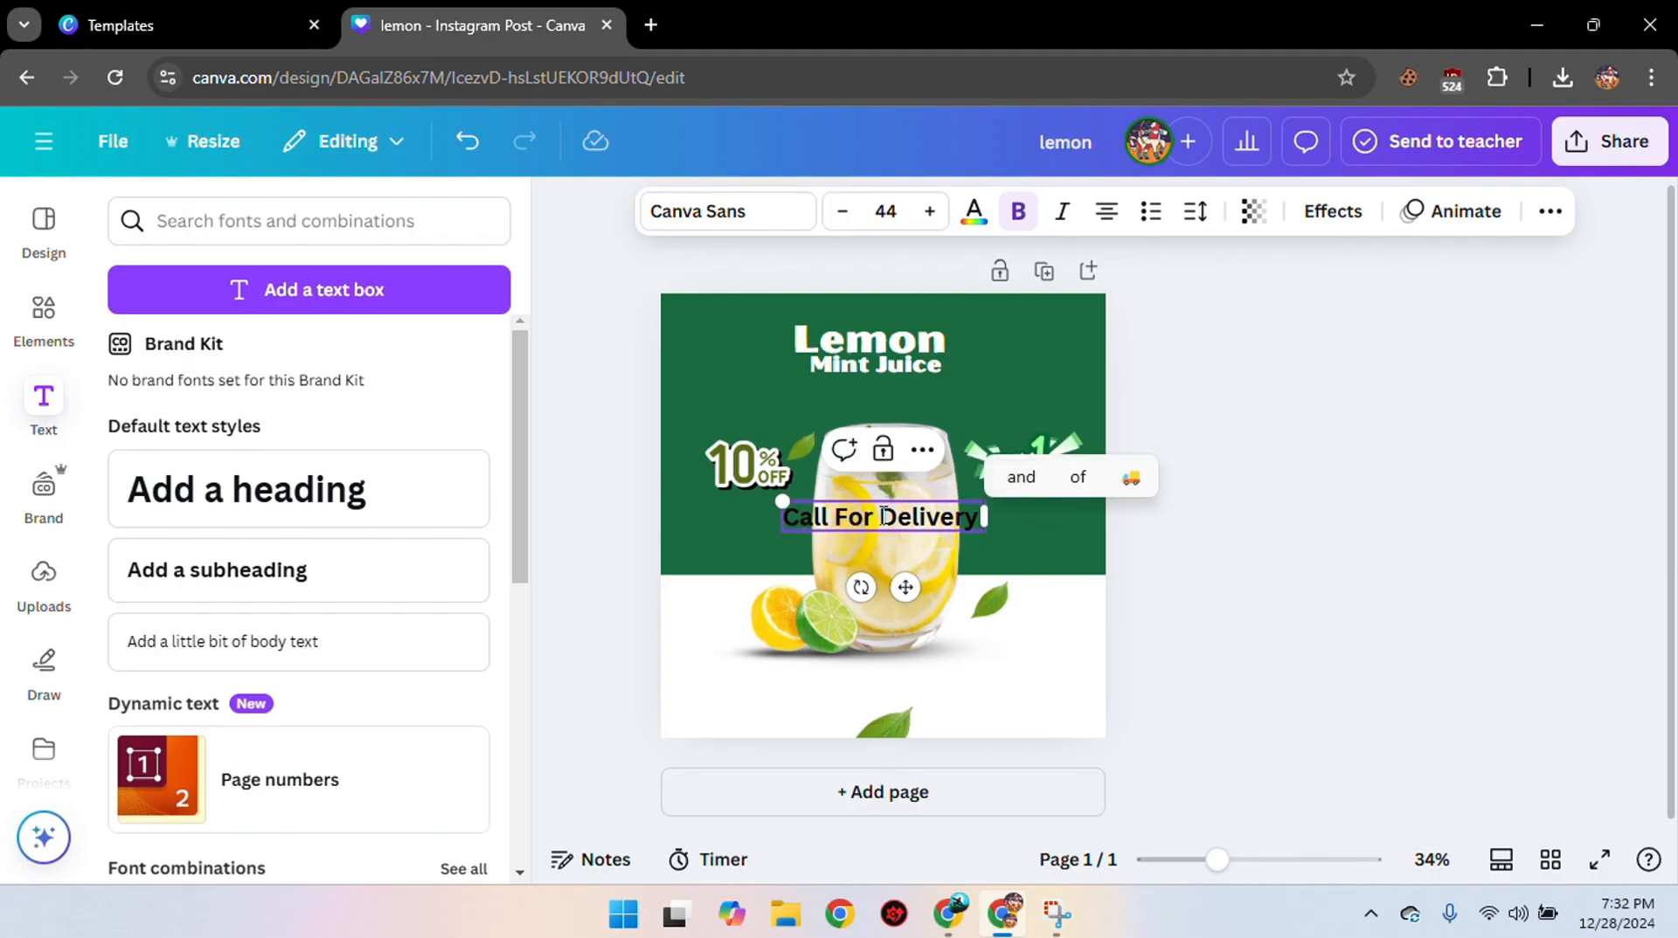
# Color "Call For Delivery" dark green and place it, reduced to about size 31.7, on the white area below the citrus slices.
pyautogui.click(973, 214)
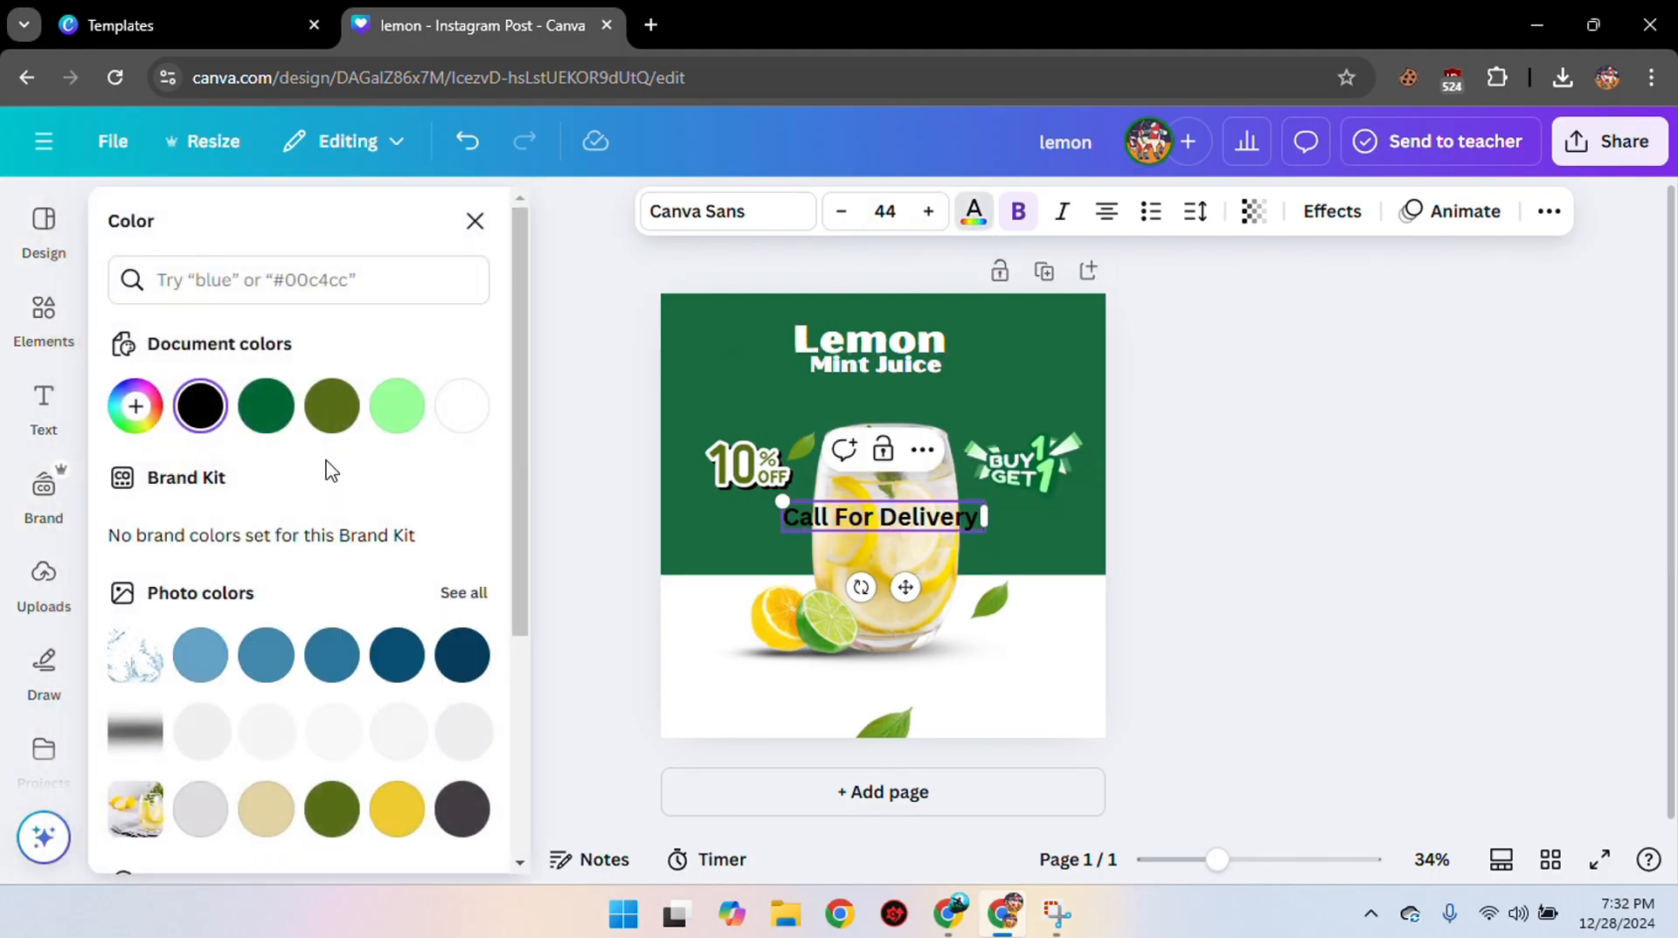
pyautogui.click(266, 406)
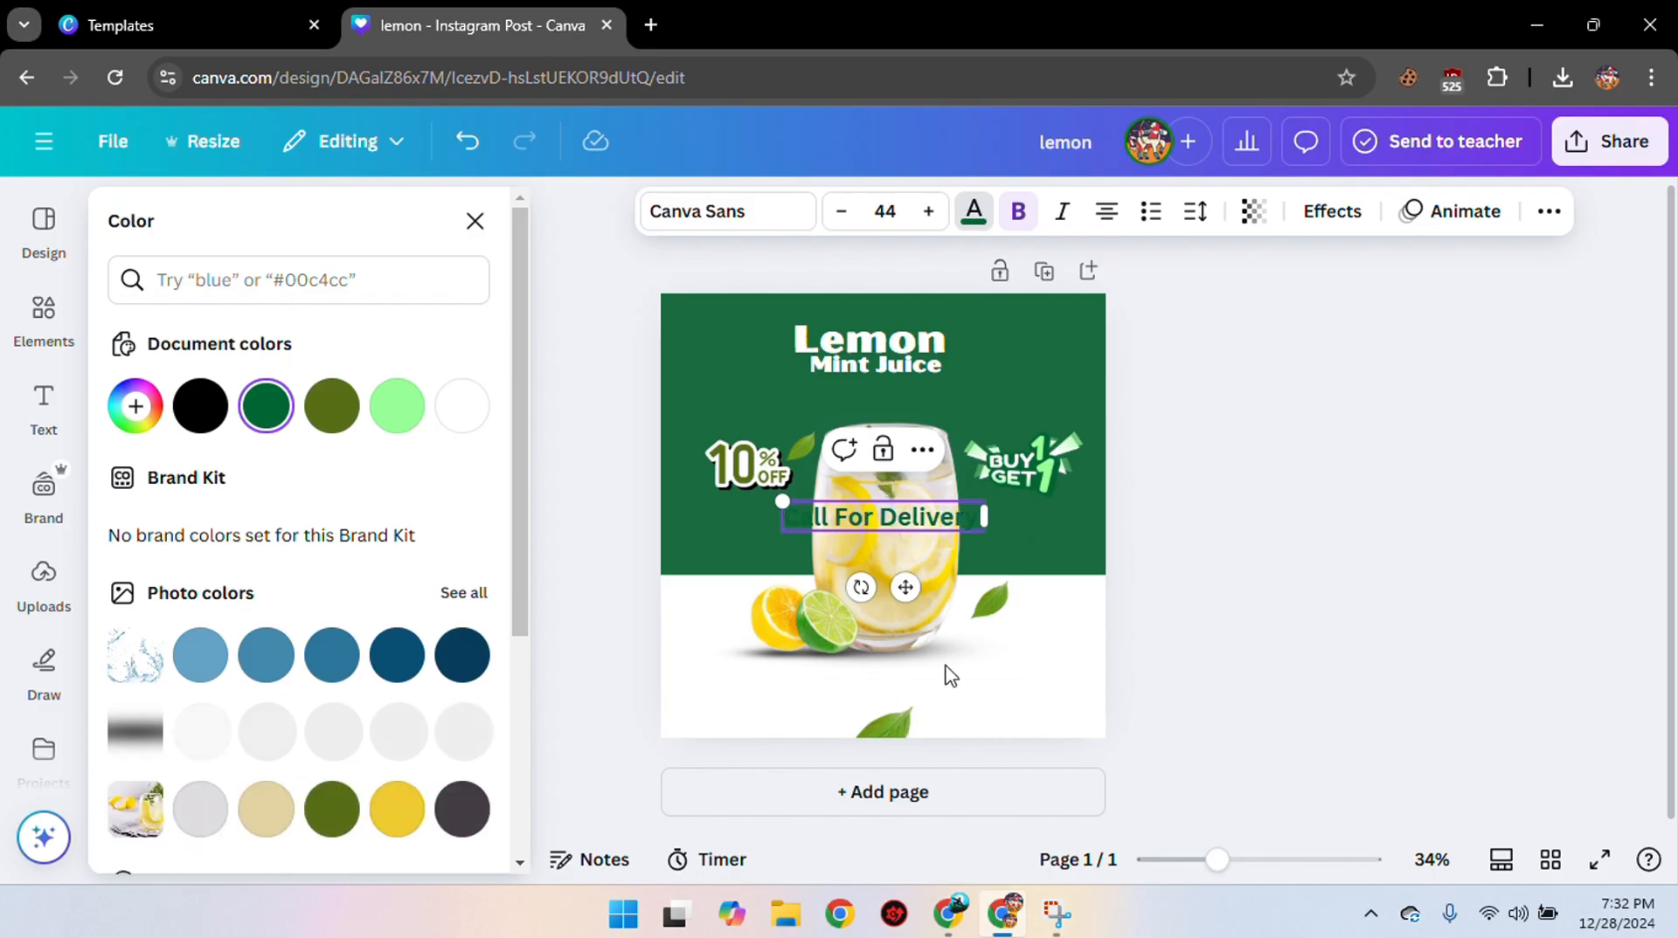
pyautogui.moveTo(906, 587); pyautogui.dragTo(801, 750)
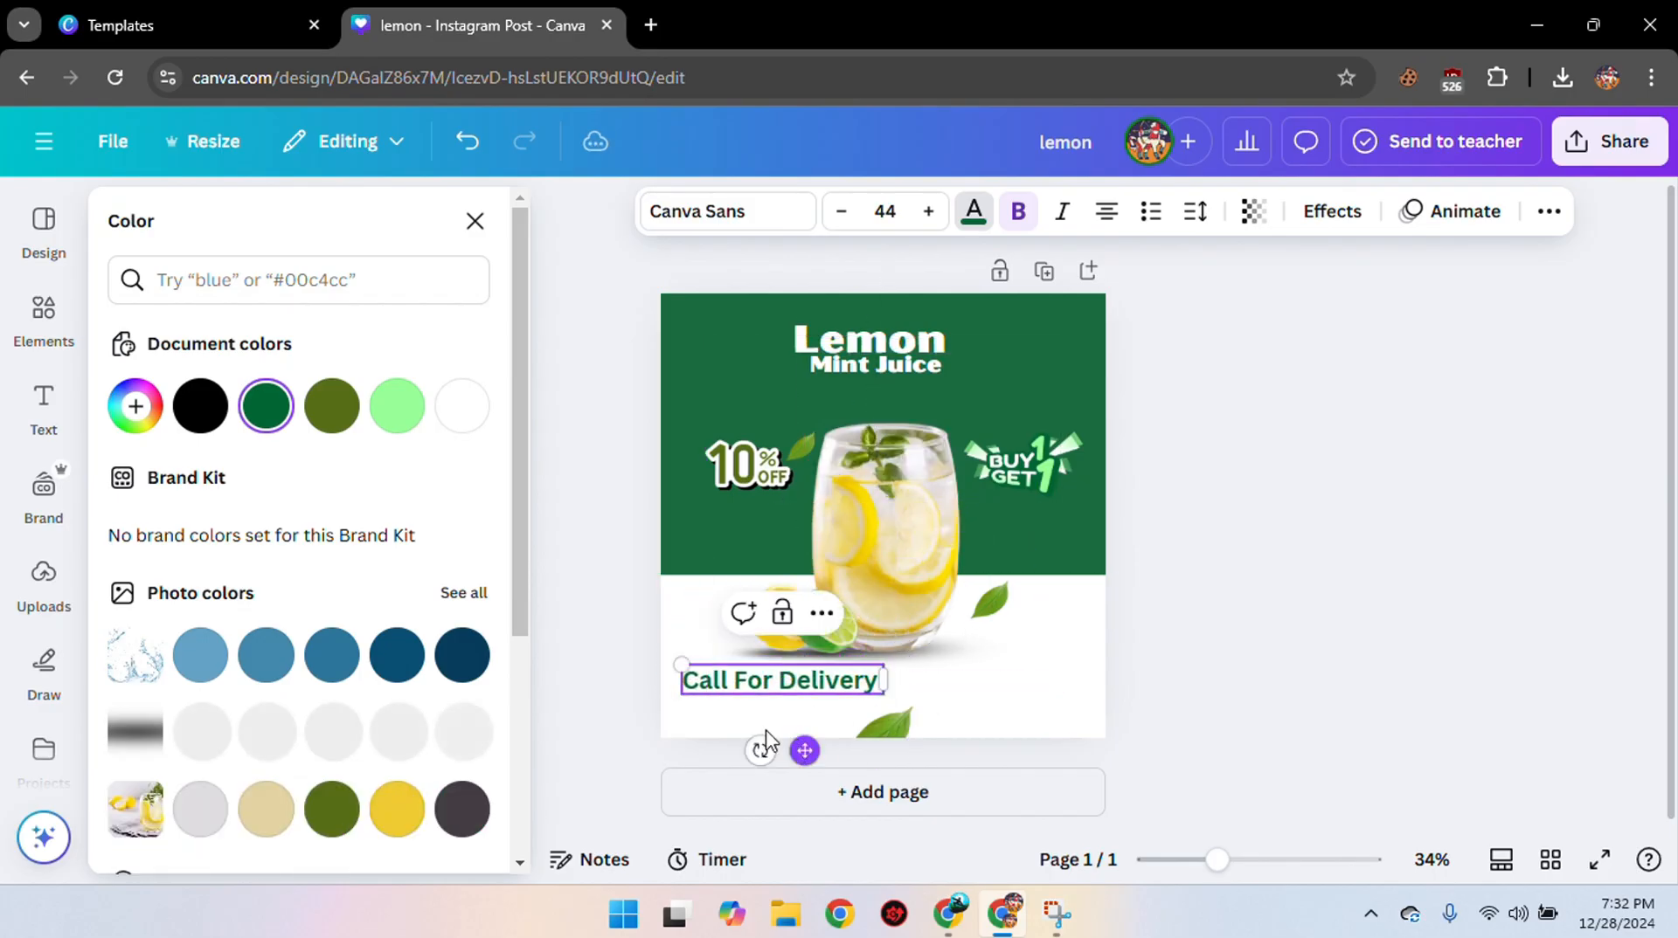
pyautogui.moveTo(682, 665); pyautogui.dragTo(734, 674)
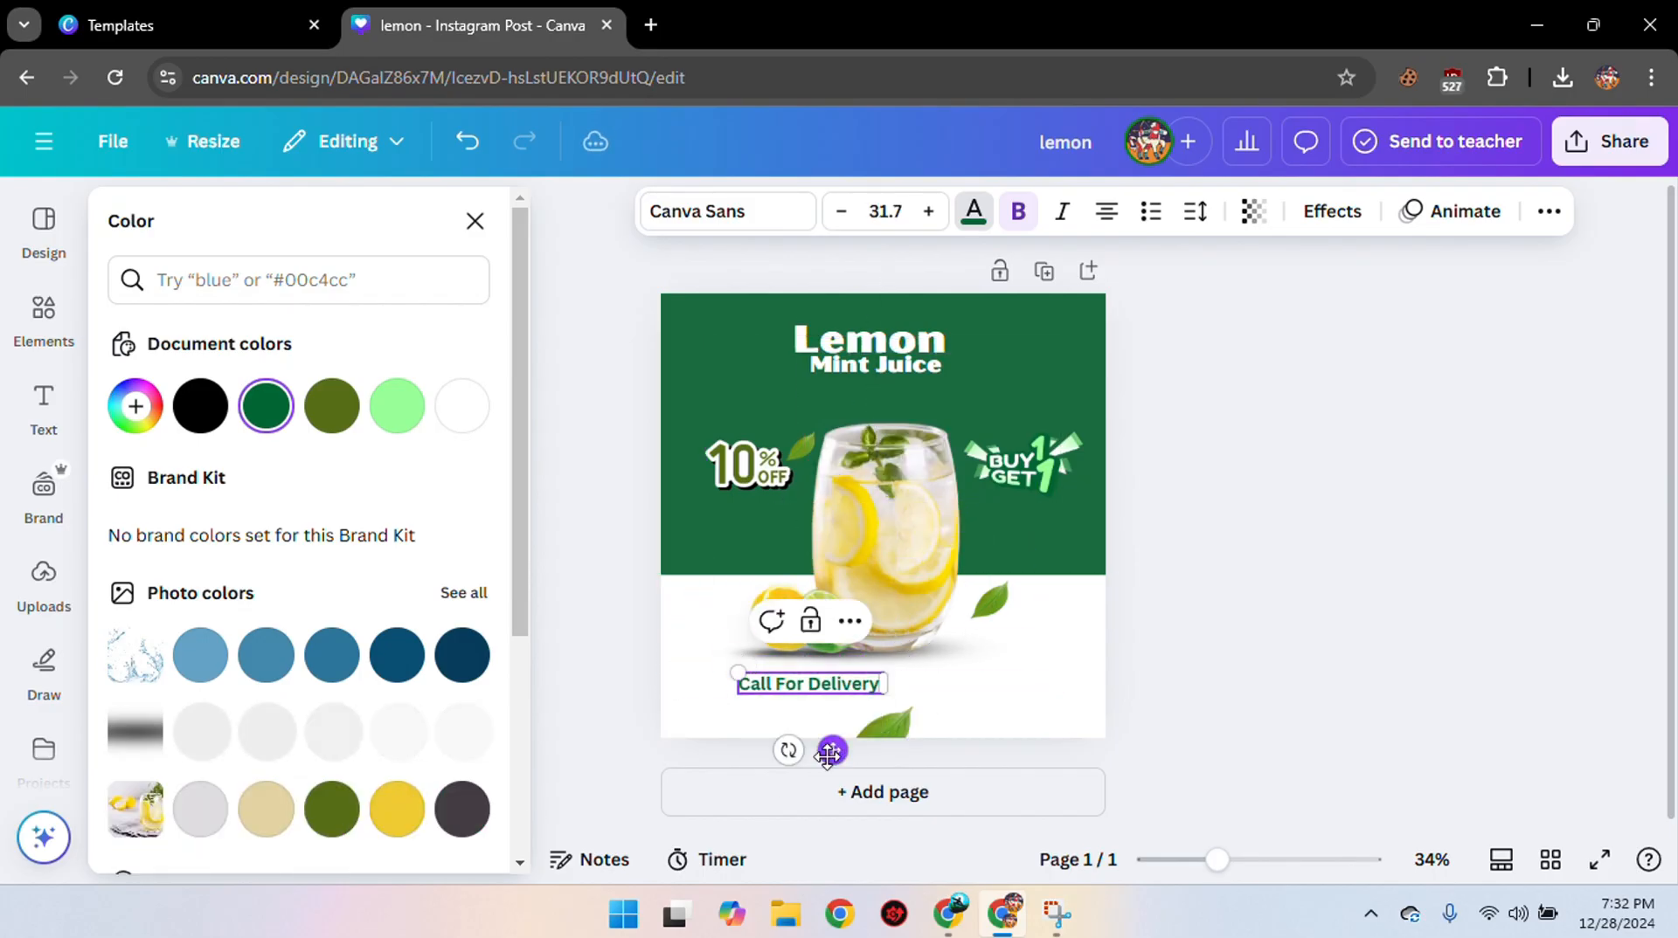
pyautogui.moveTo(830, 749); pyautogui.dragTo(798, 752)
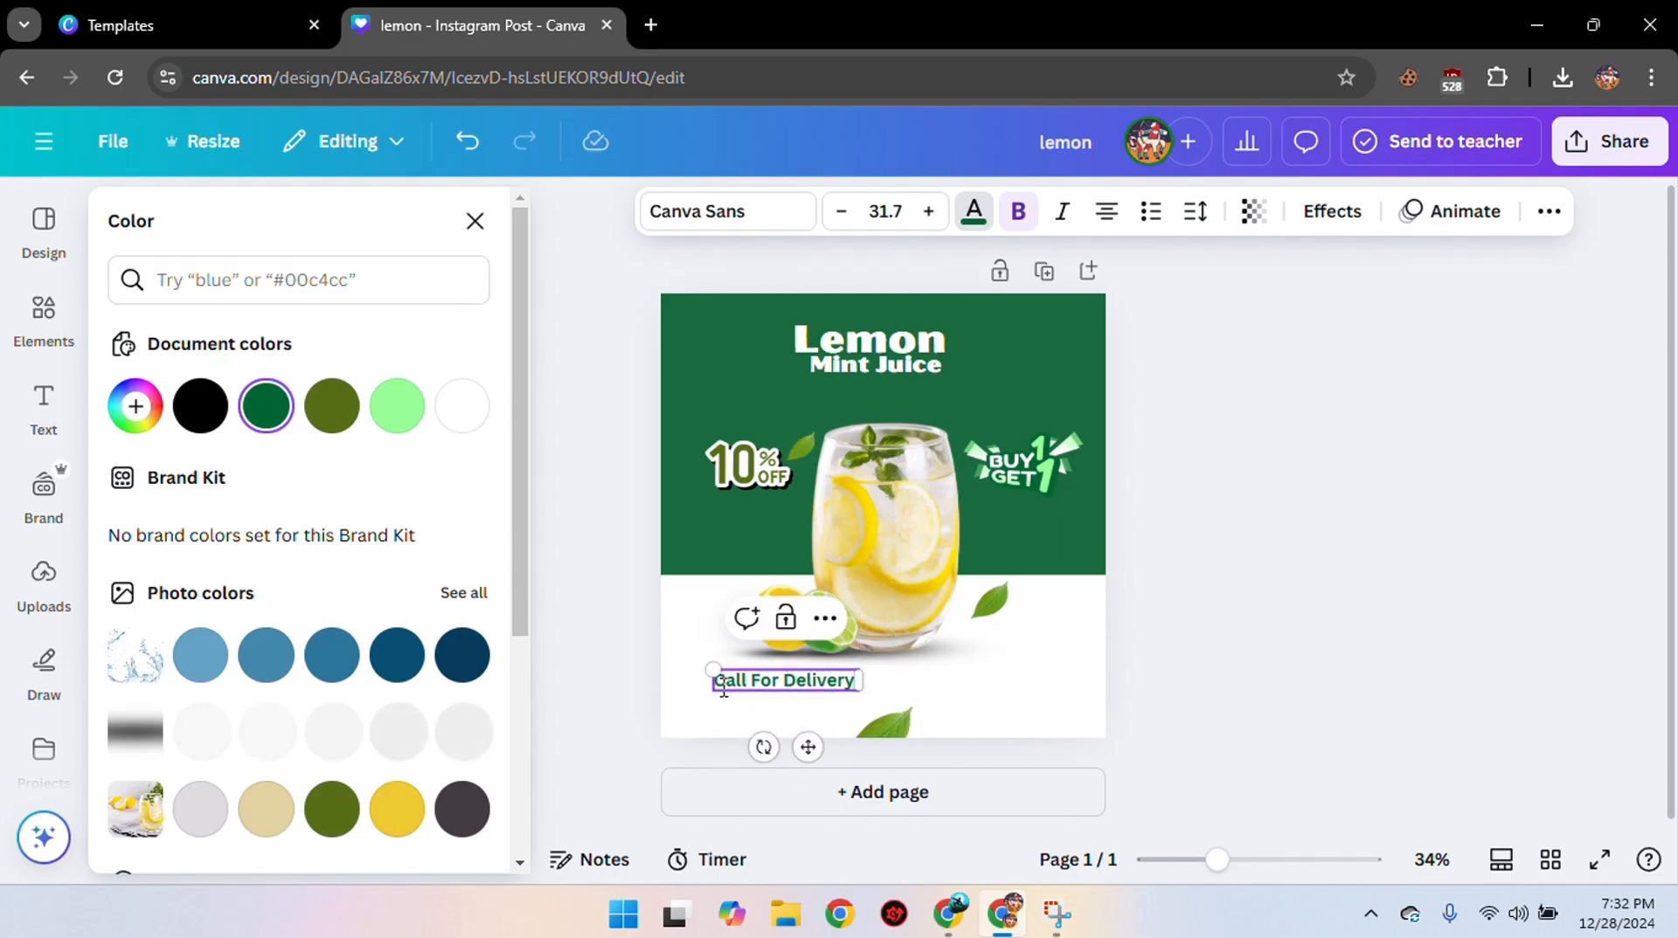
# Change the font of the "Call For Delivery" text to League Spartan.
pyautogui.click(752, 215)
pyautogui.scroll(-1, 279, 524)
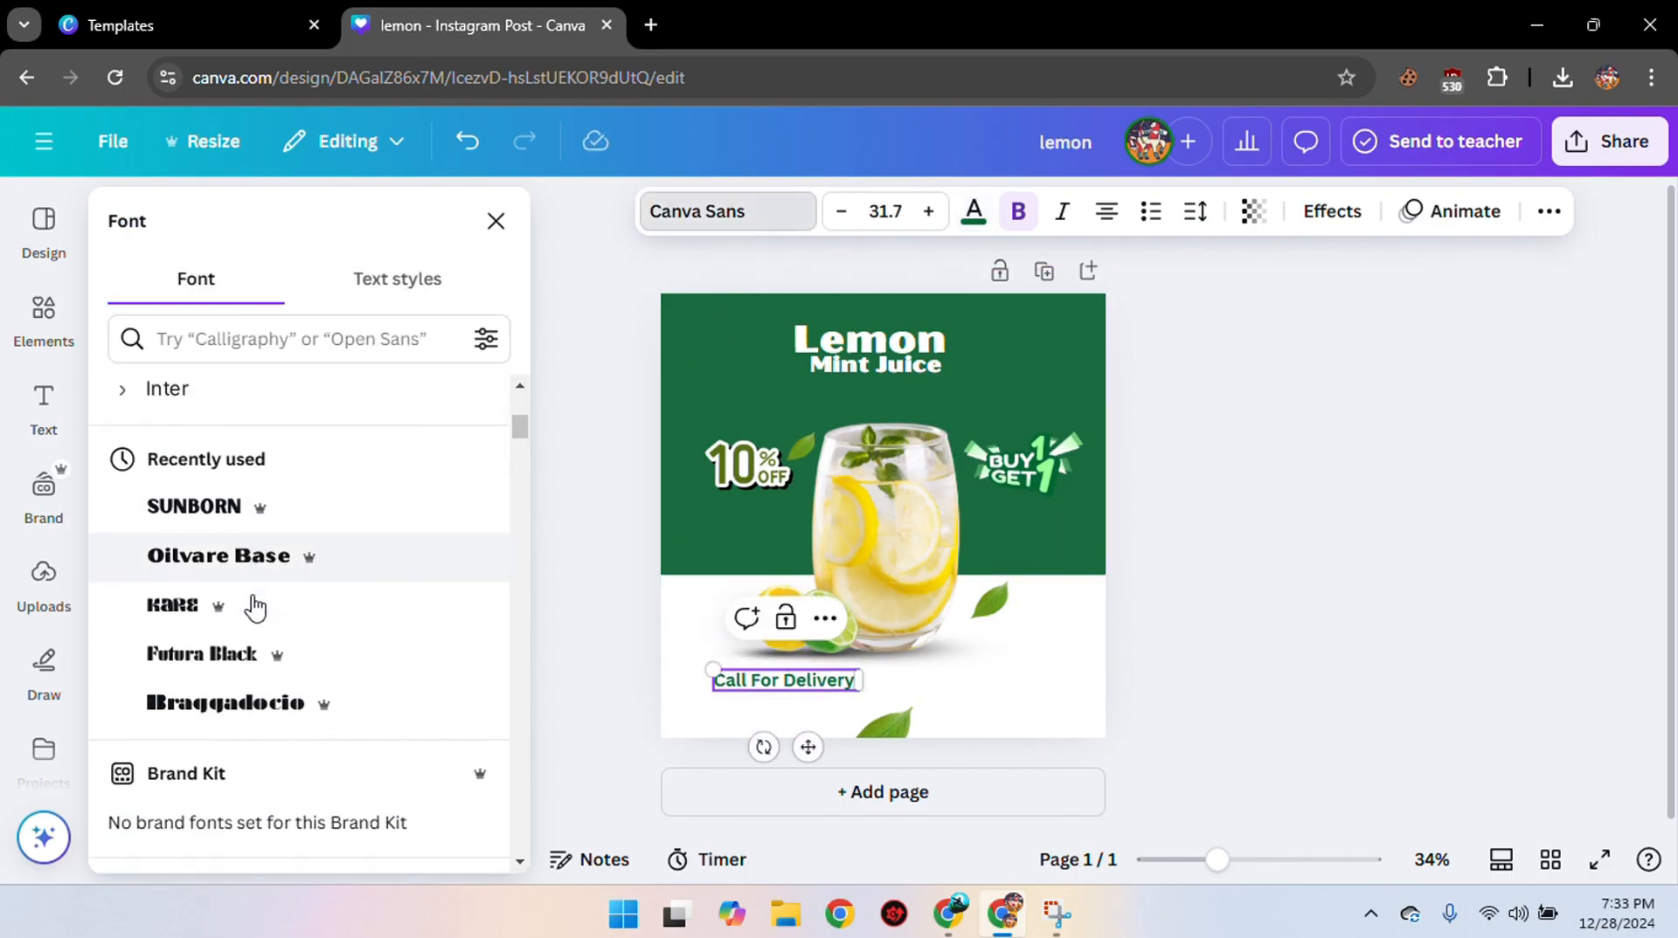
pyautogui.click(248, 686)
pyautogui.scroll(-1, 254, 647)
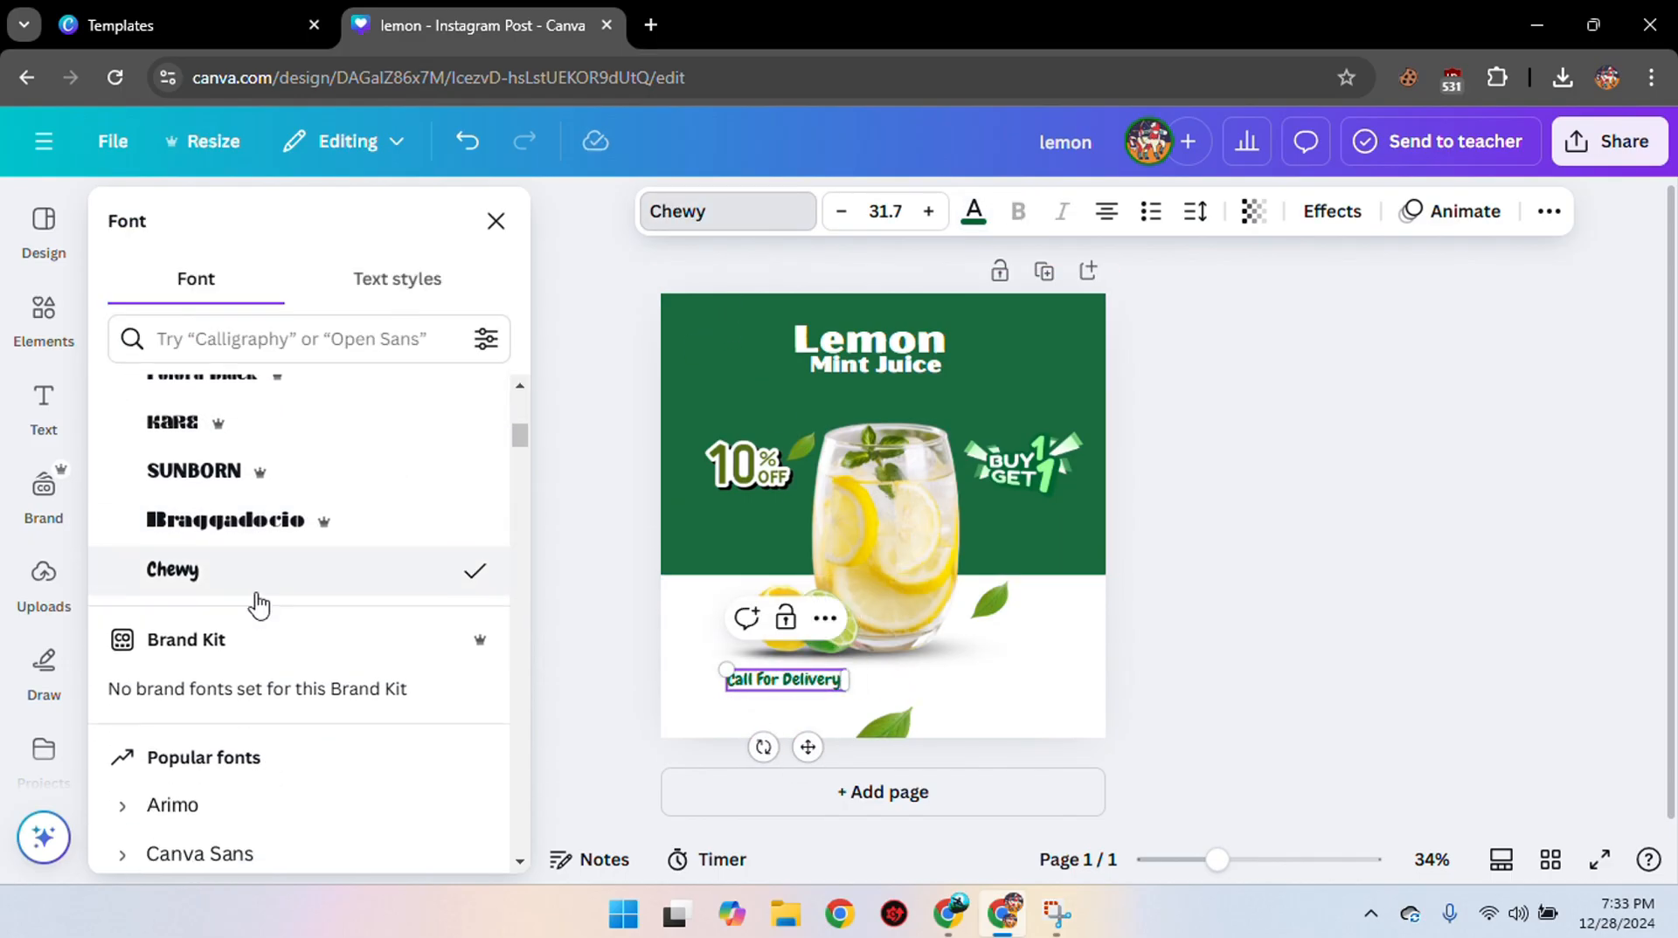
pyautogui.scroll(-3, 247, 579)
pyautogui.scroll(-1, 233, 732)
pyautogui.click(236, 730)
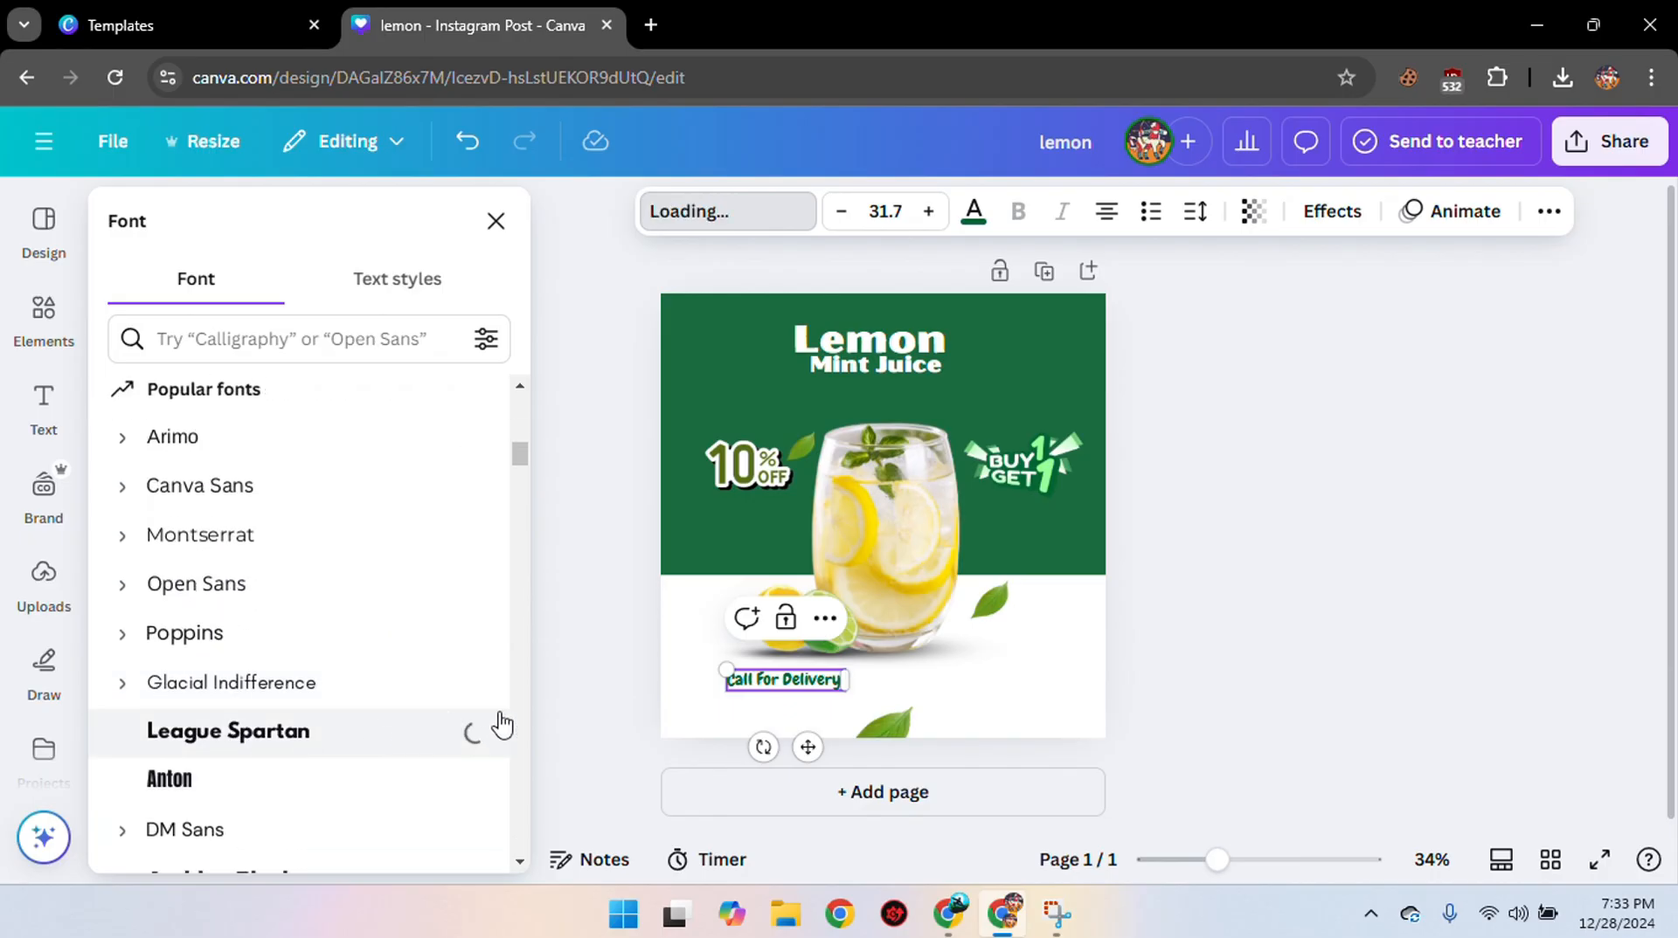
# Shrink the "Call For Delivery" text to about size 27.2 and shift it slightly left below the citrus slices.
pyautogui.moveTo(705, 669); pyautogui.dragTo(723, 674)
pyautogui.moveTo(806, 743); pyautogui.dragTo(809, 742)
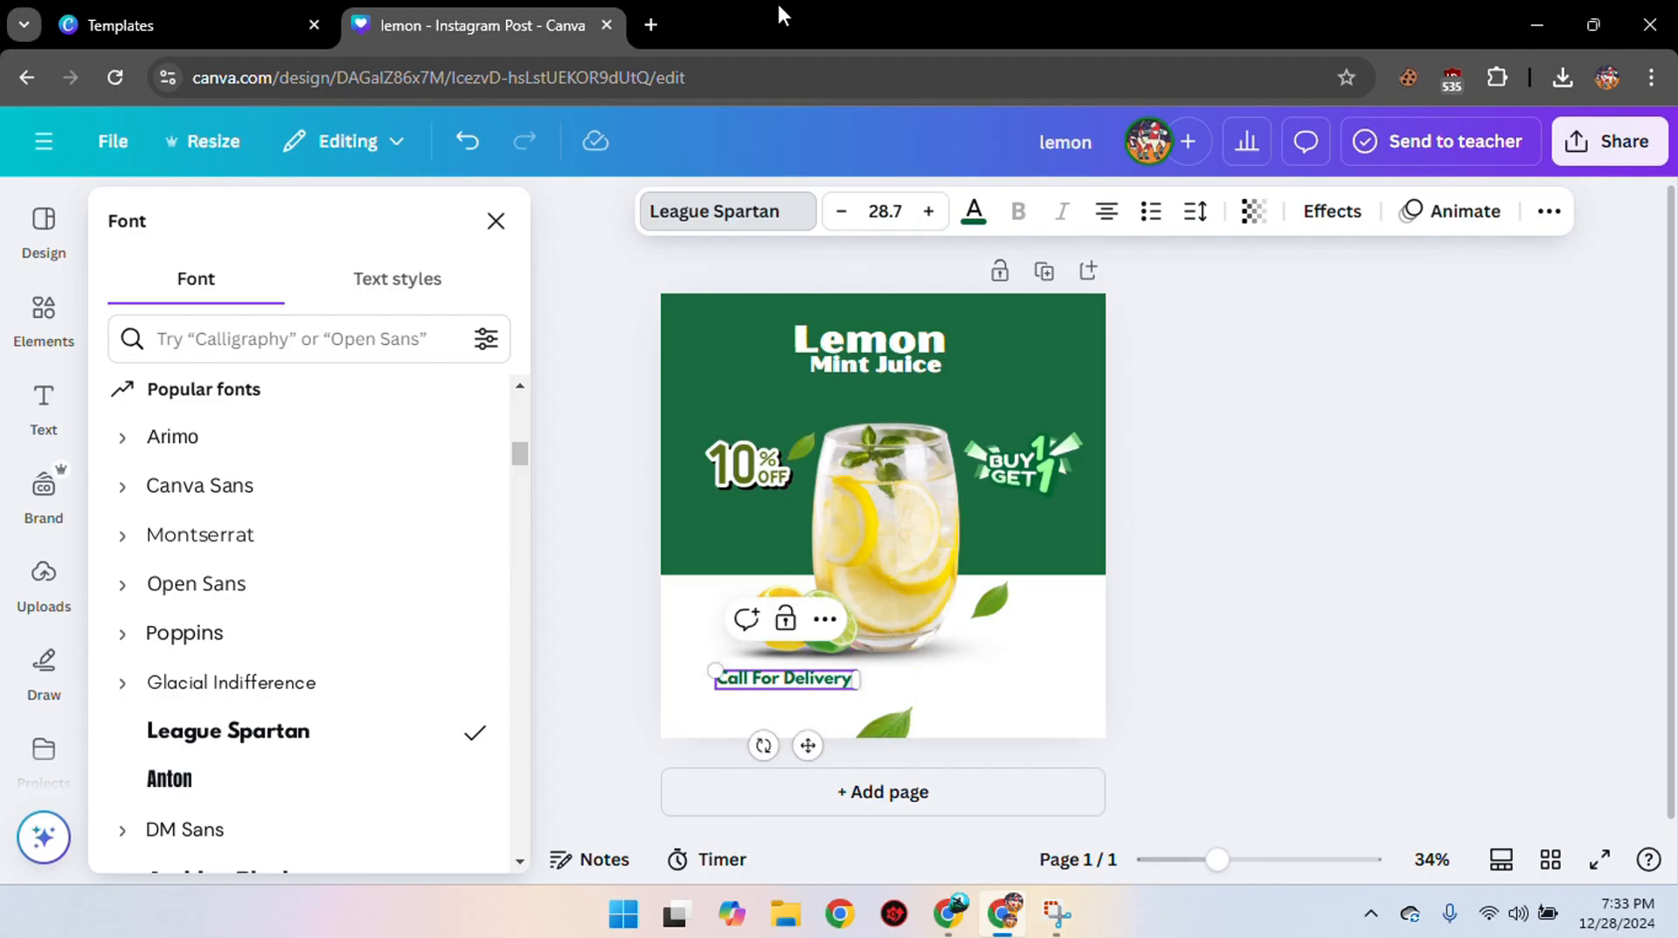
pyautogui.click(716, 55)
pyautogui.moveTo(713, 667); pyautogui.dragTo(722, 672)
pyautogui.moveTo(819, 744); pyautogui.dragTo(805, 746)
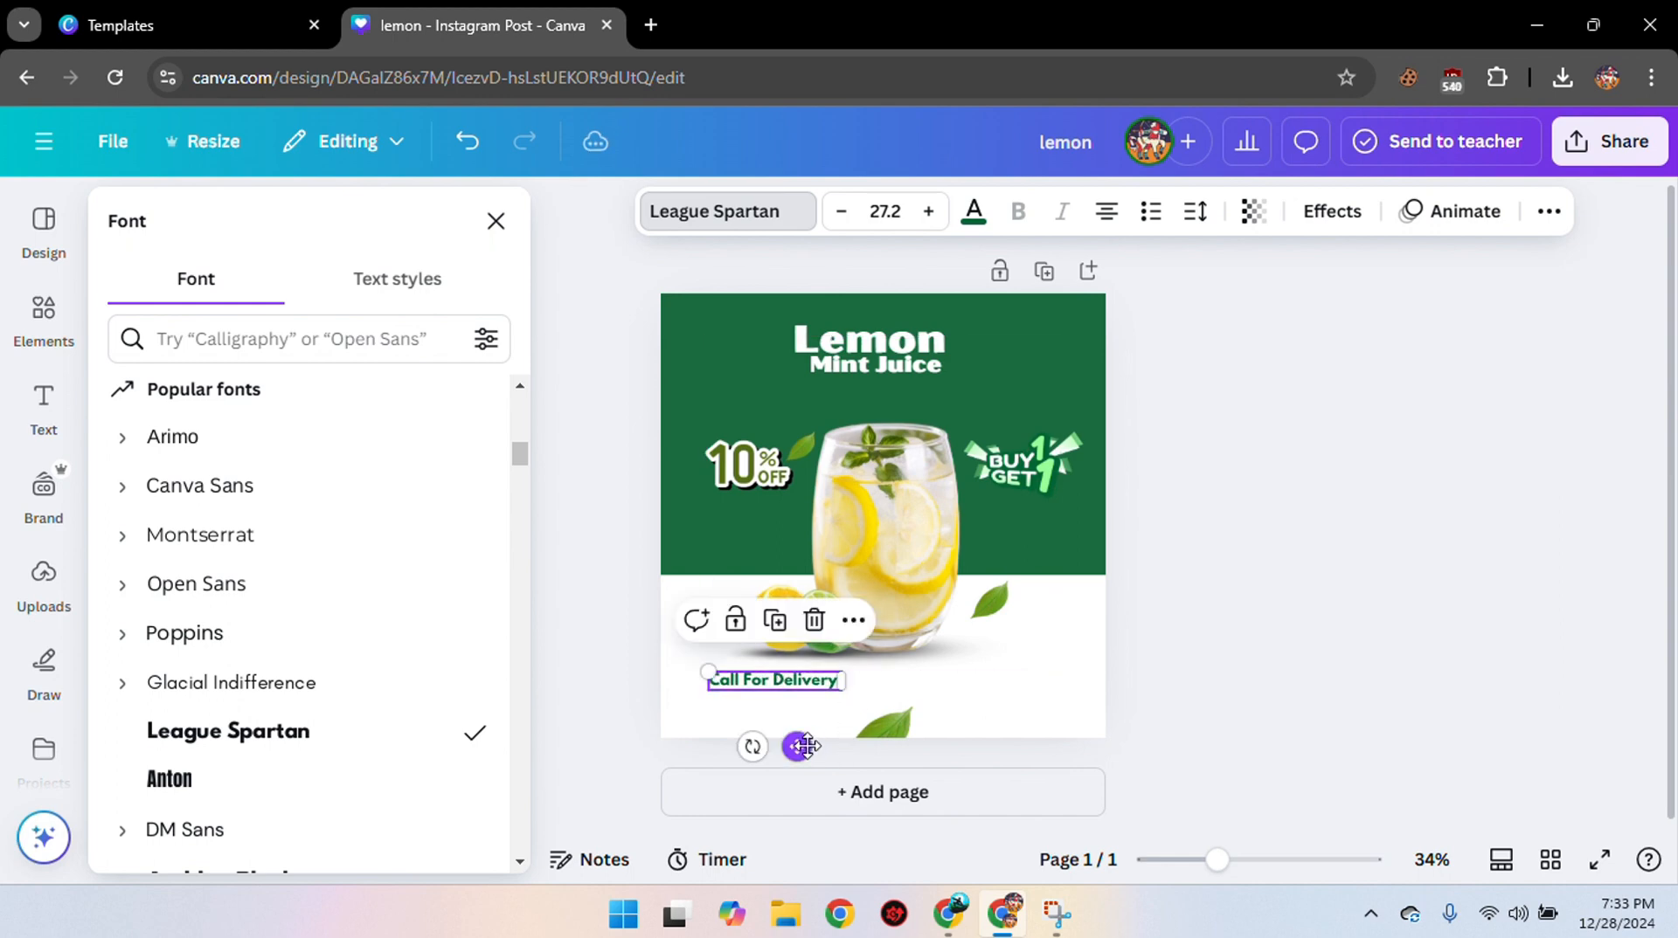
pyautogui.click(775, 621)
pyautogui.moveTo(779, 681); pyautogui.dragTo(779, 699)
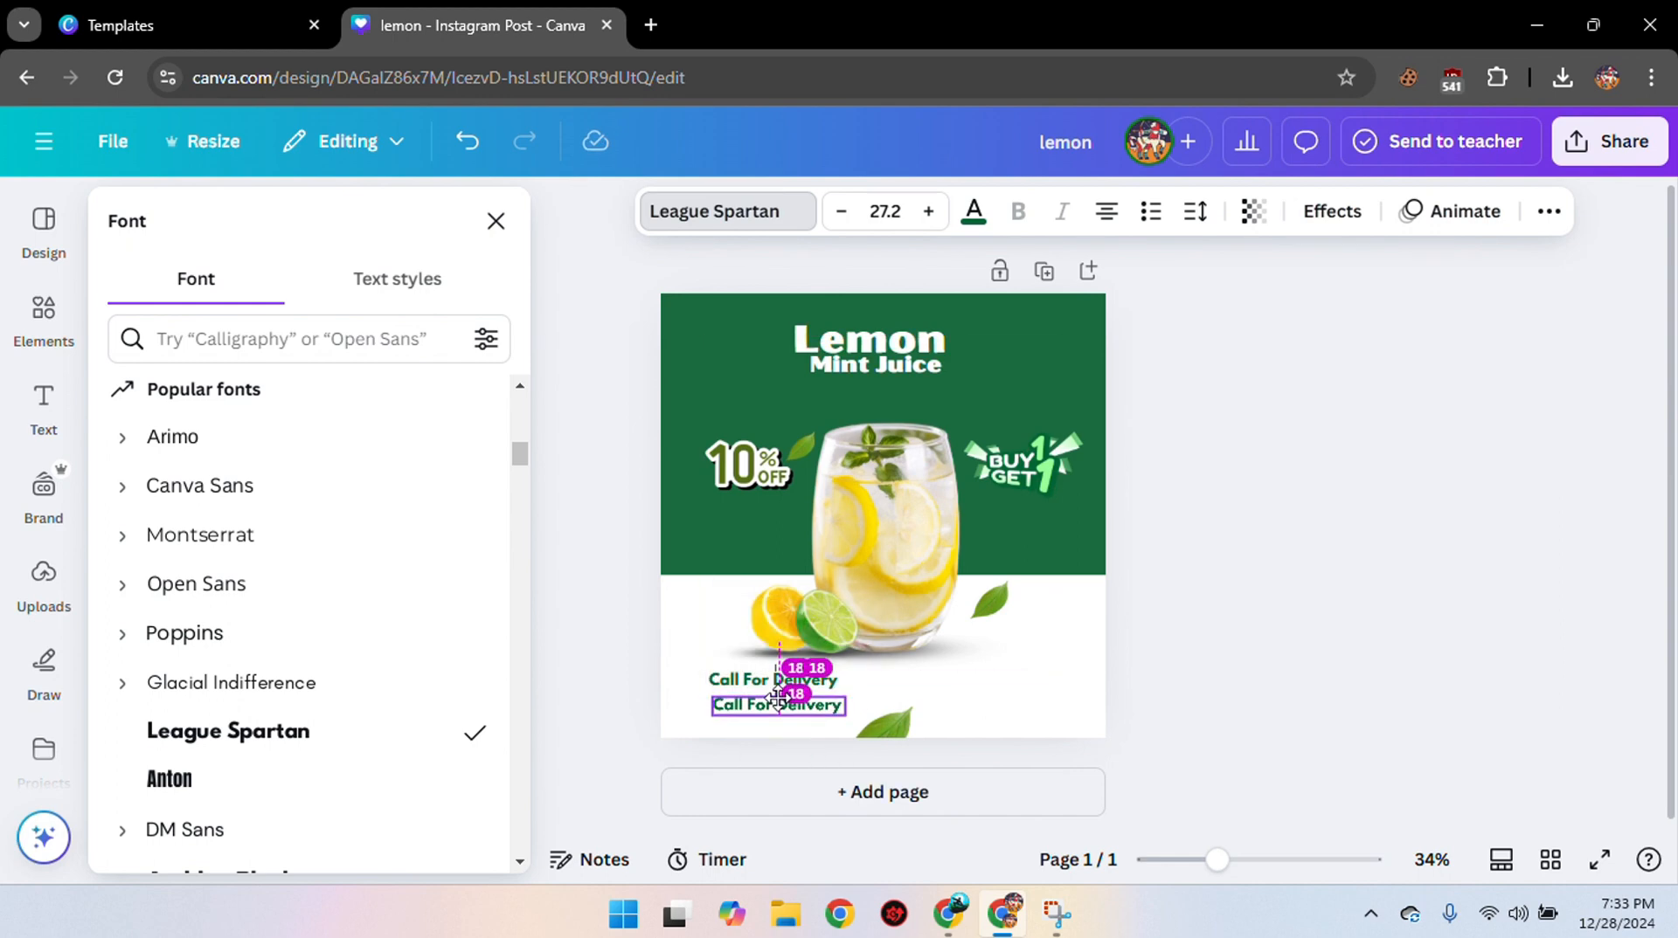
pyautogui.doubleClick(780, 703)
pyautogui.press('BackSpace')
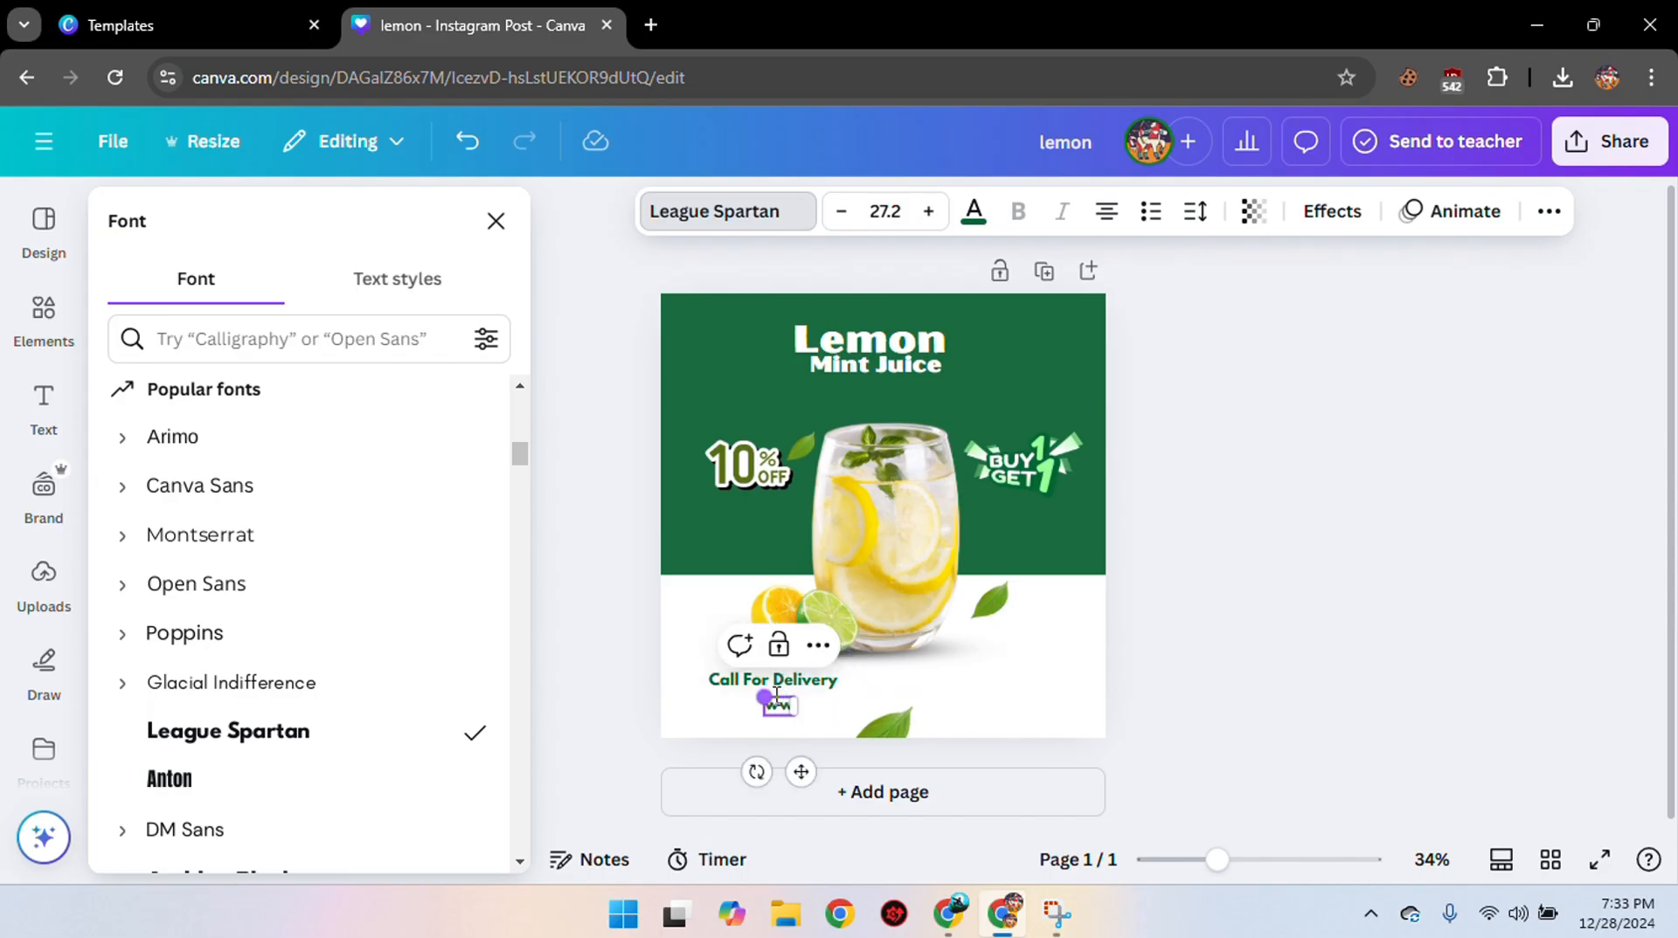
pyautogui.write('www.nextge')
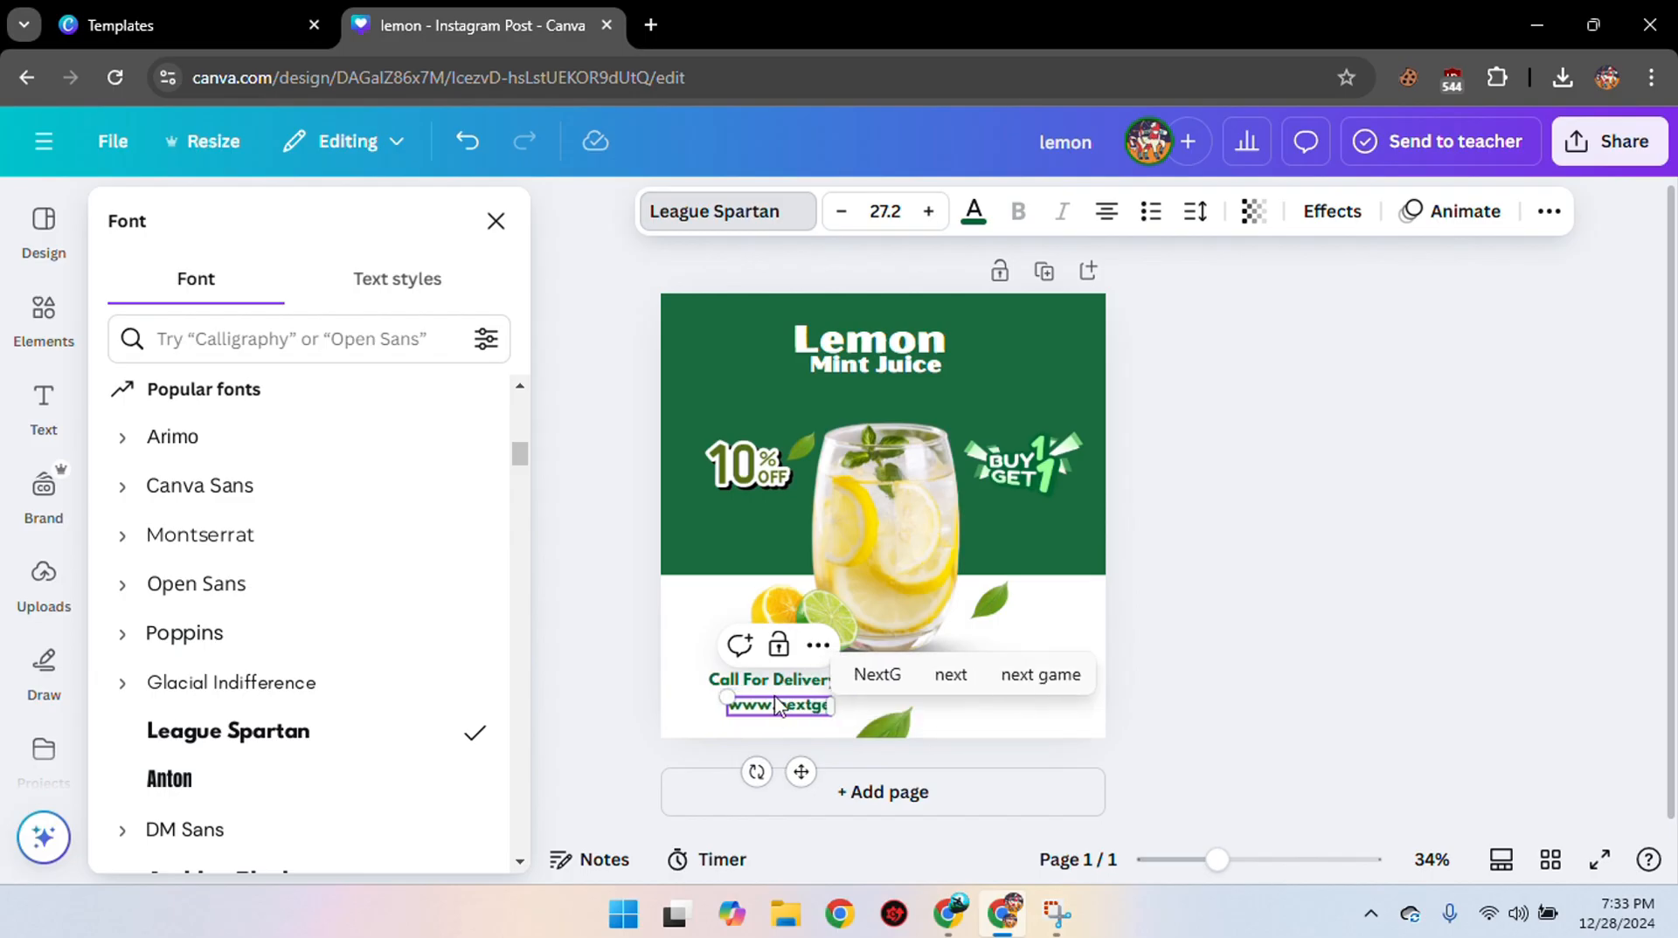
pyautogui.write('ngeeks')
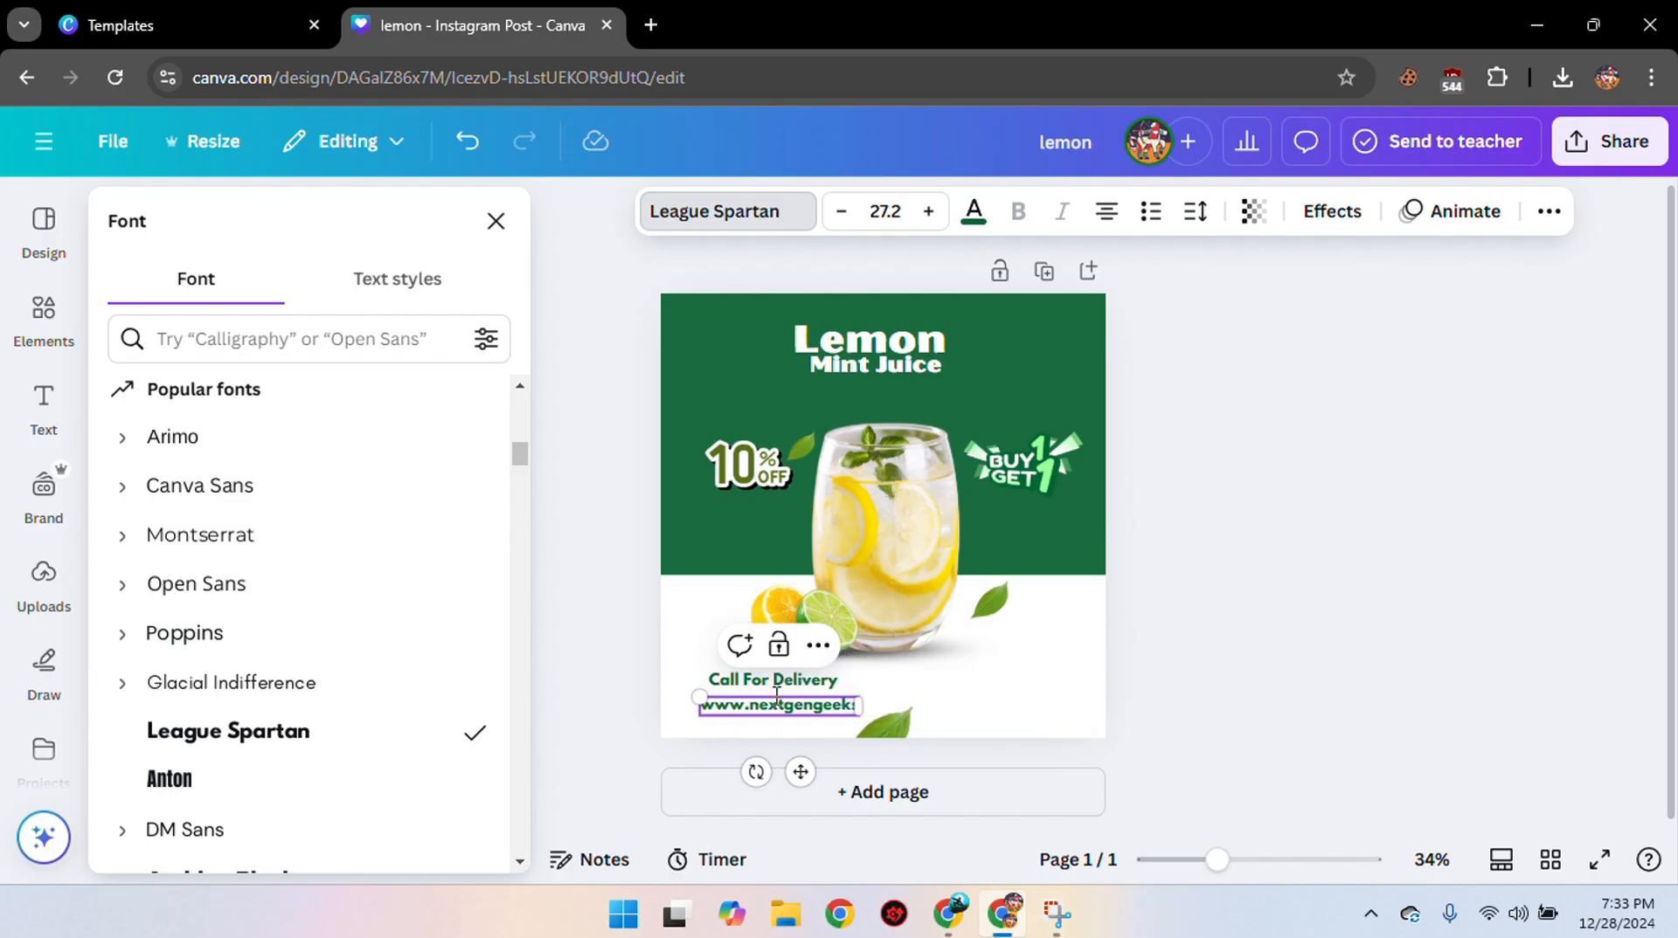
pyautogui.write('.com')
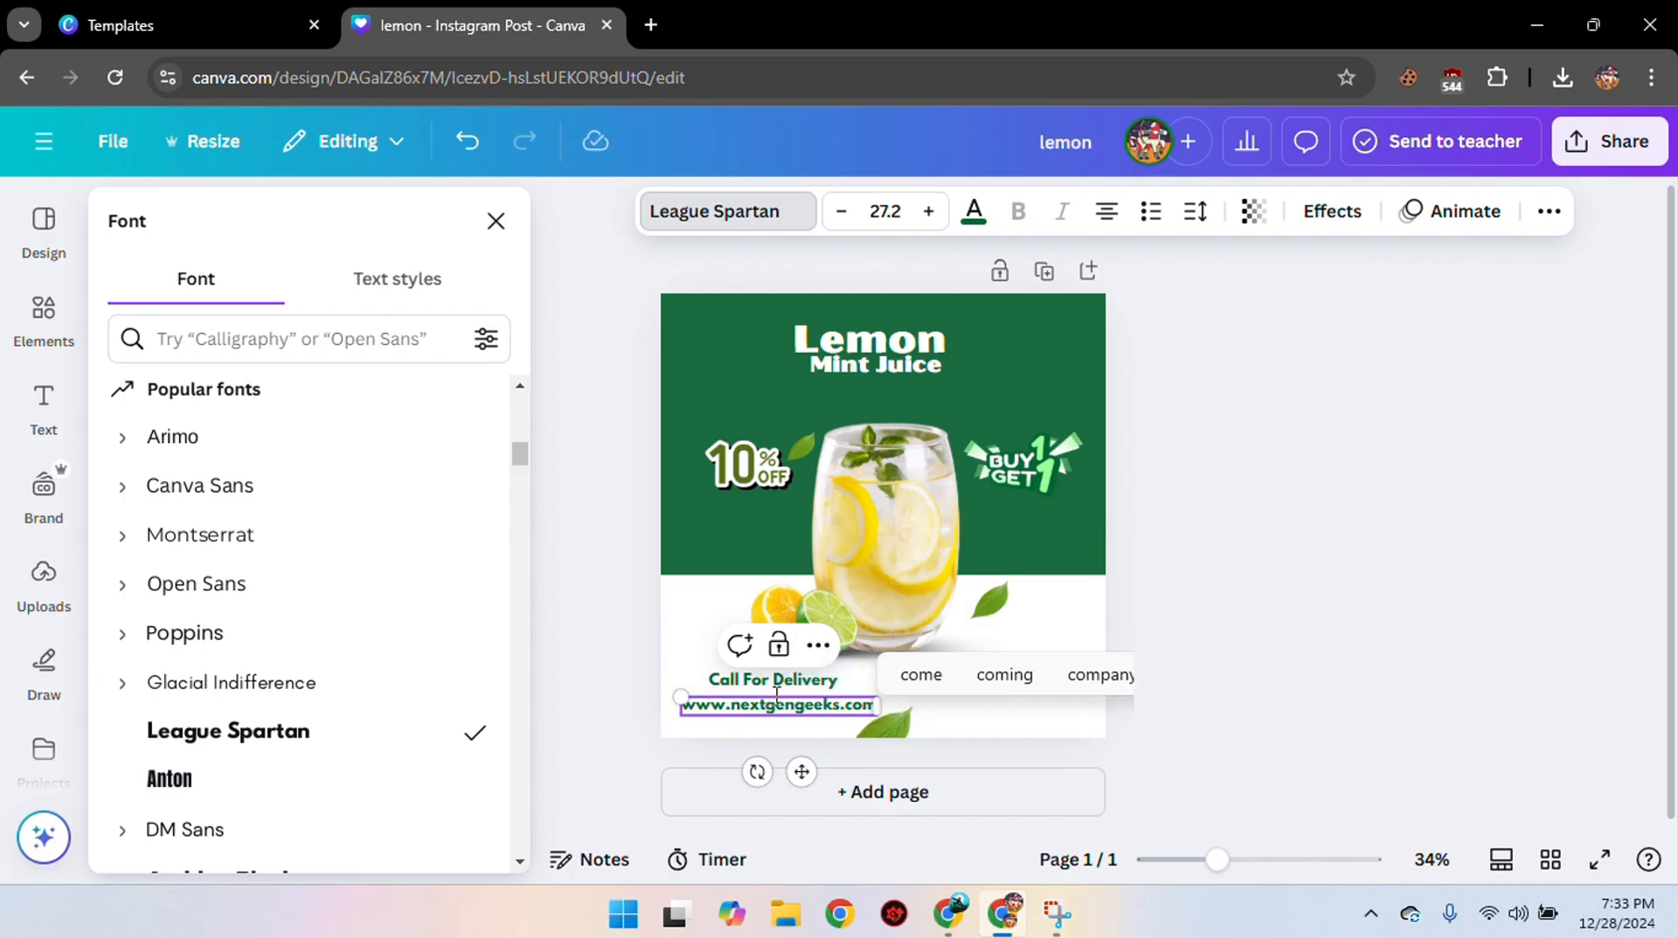
# Shrink the website line to the width of "Call For Delivery" and place it close beneath that text.
pyautogui.moveTo(679, 700); pyautogui.dragTo(740, 704)
pyautogui.moveTo(825, 771); pyautogui.dragTo(800, 758)
pyautogui.click(1269, 779)
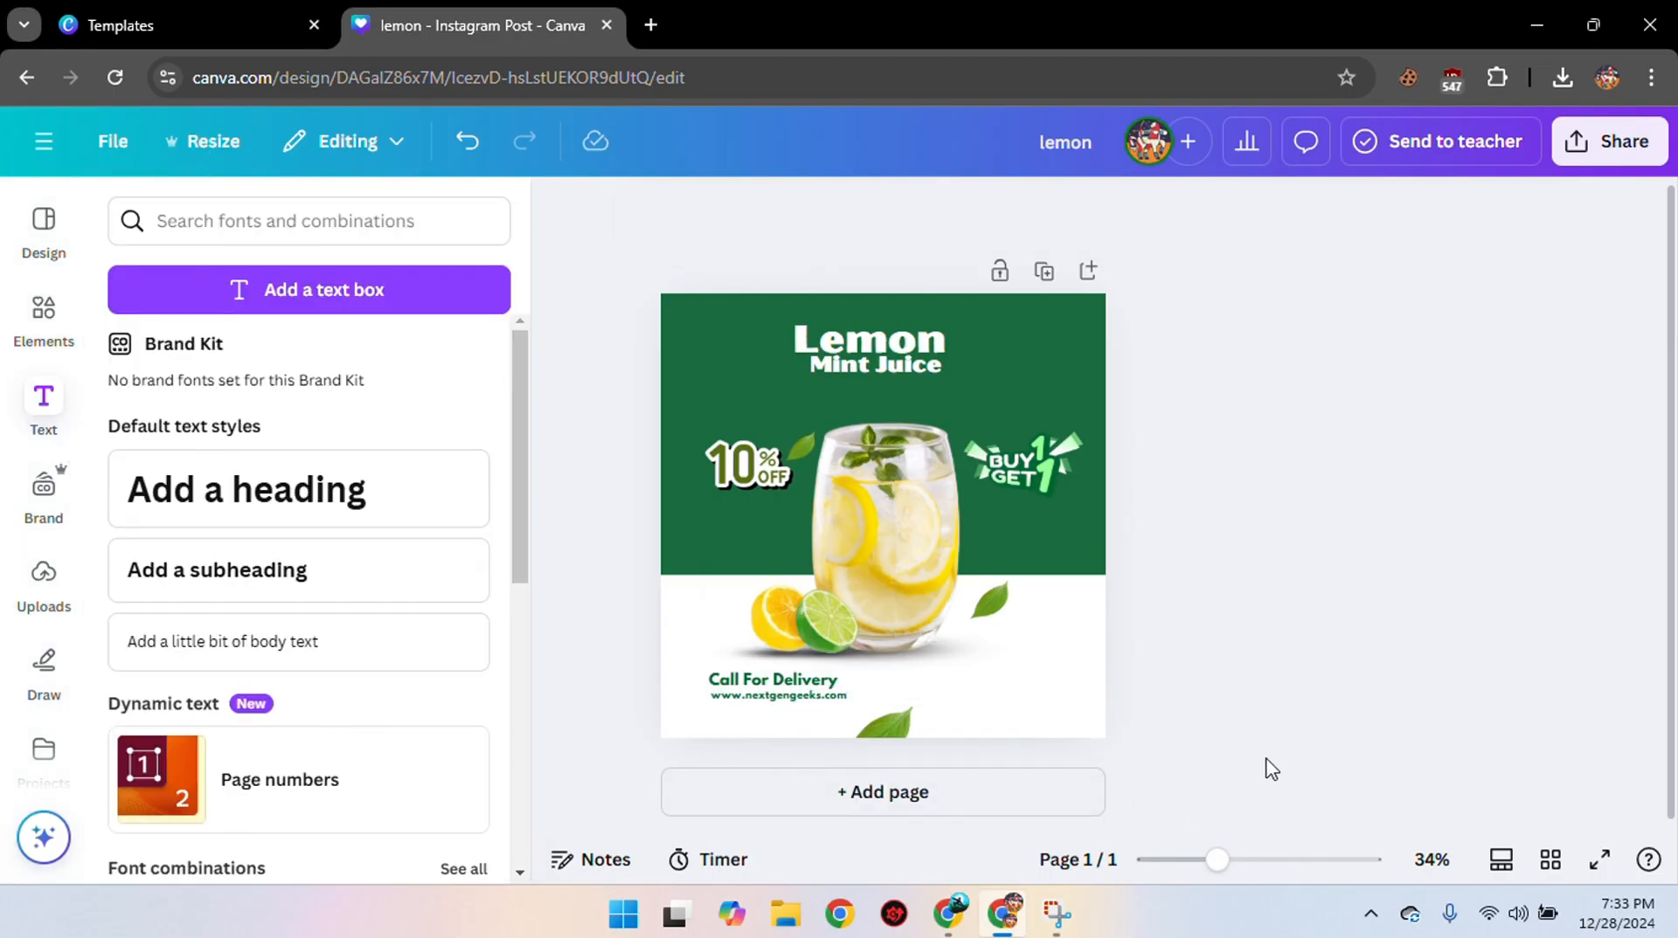
pyautogui.click(805, 701)
pyautogui.moveTo(805, 703); pyautogui.dragTo(809, 697)
pyautogui.click(1146, 673)
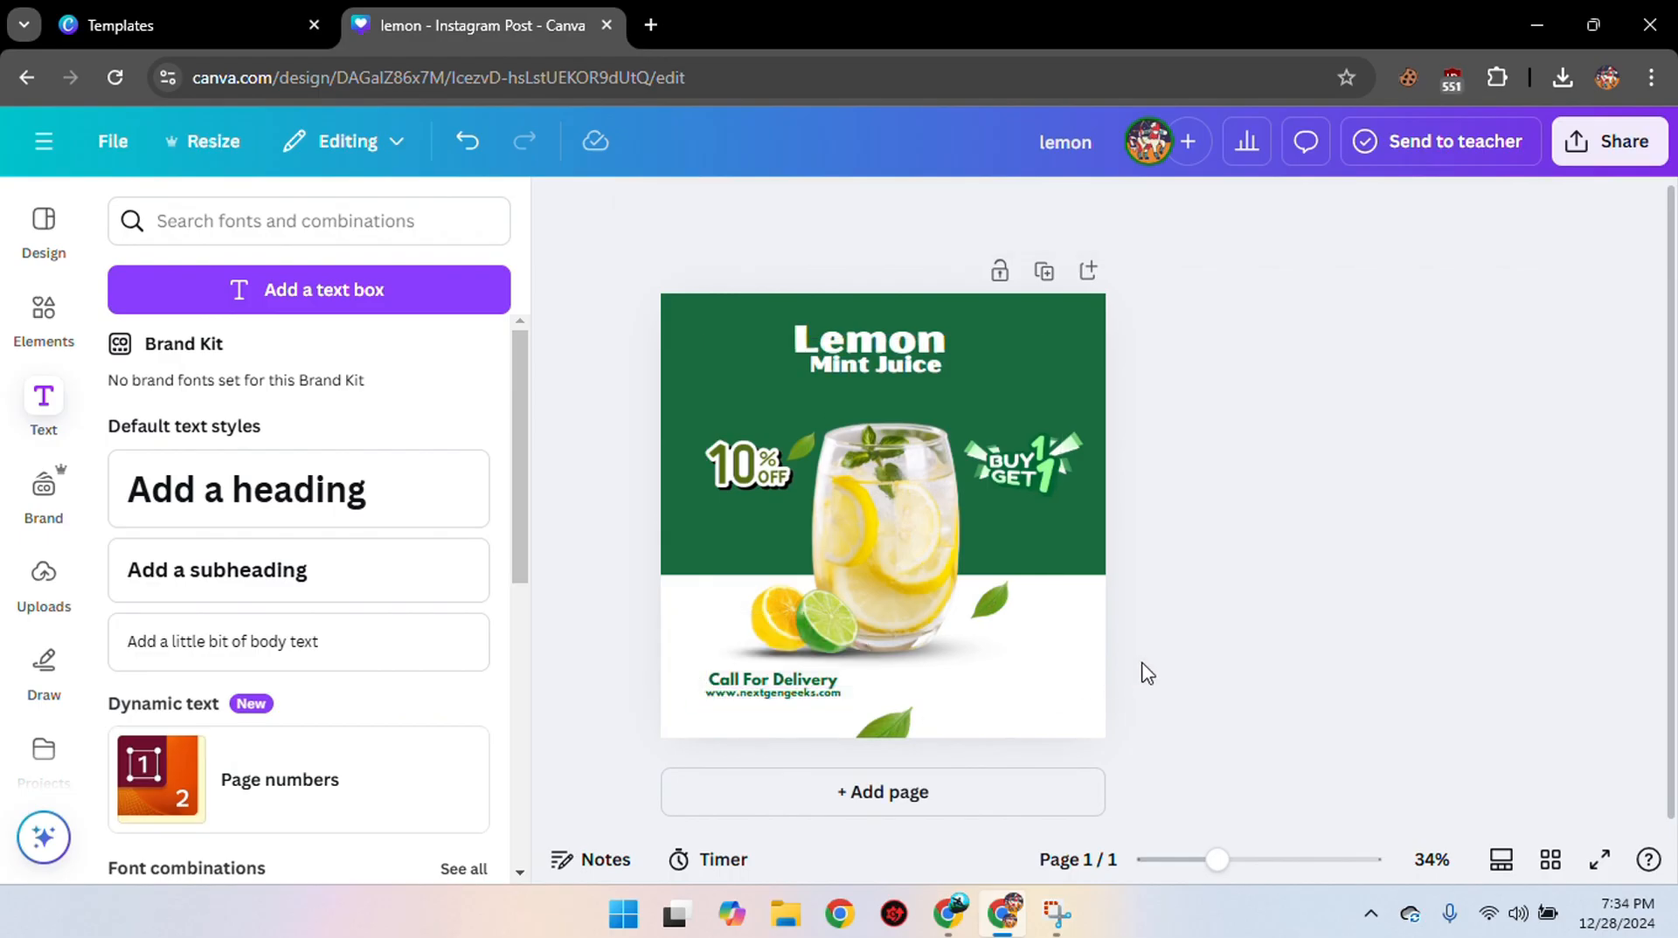
# Add a straight line from the basic shapes, then turn it vertical and shorten it to a small divider.
pyautogui.click(51, 332)
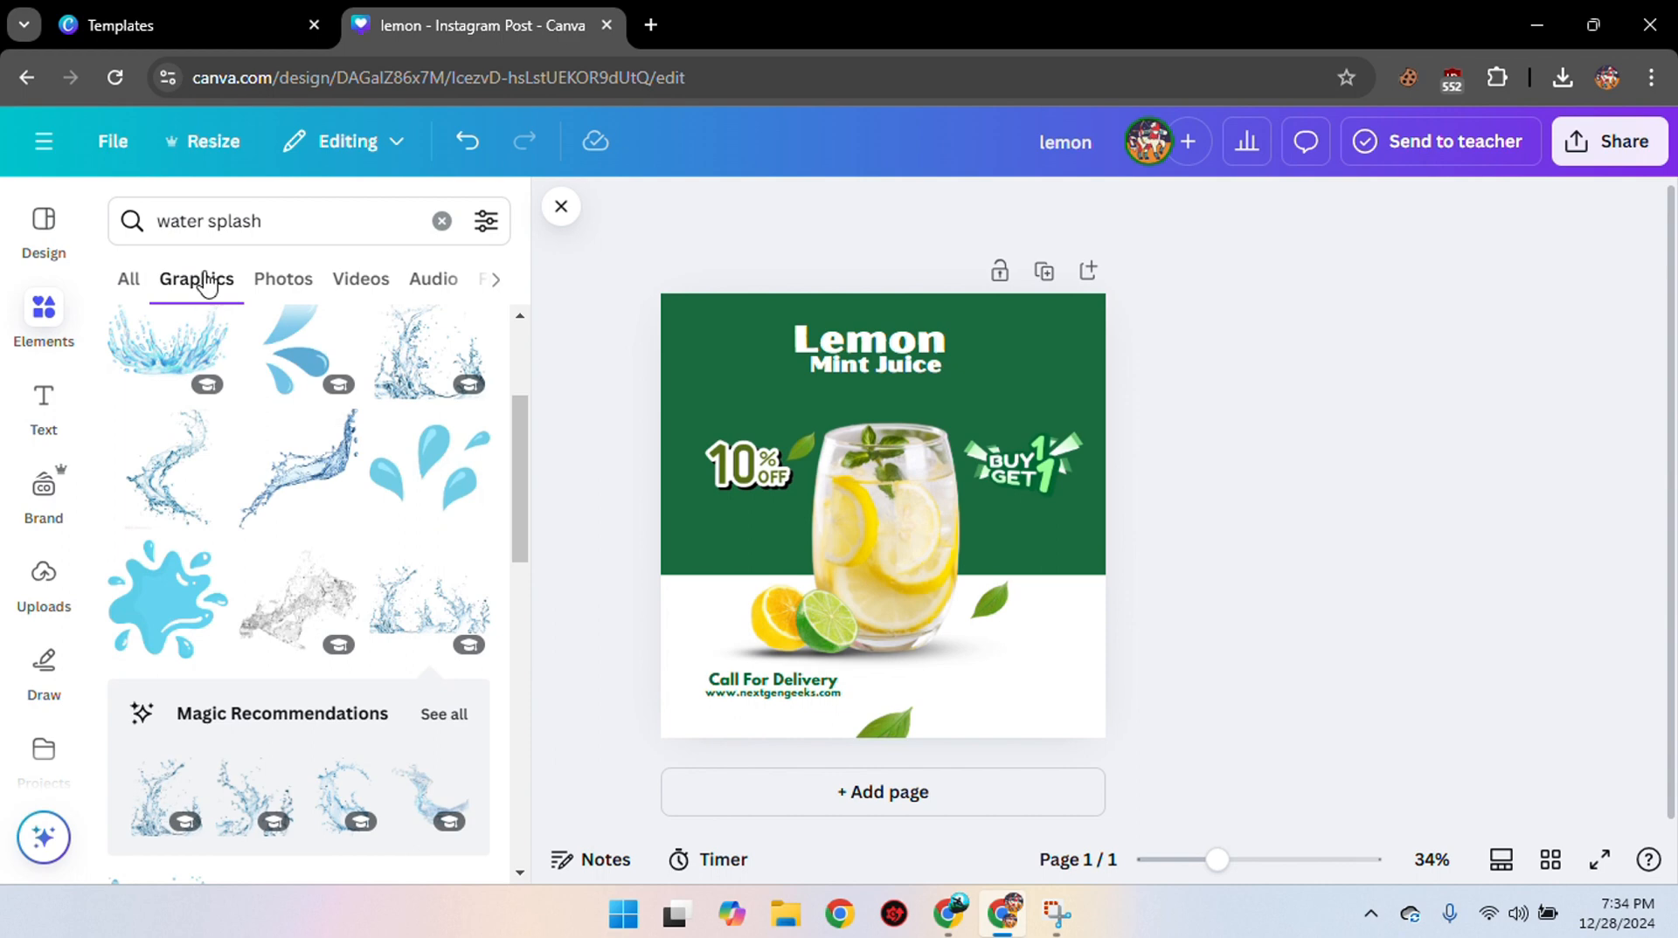
pyautogui.click(442, 221)
pyautogui.click(316, 588)
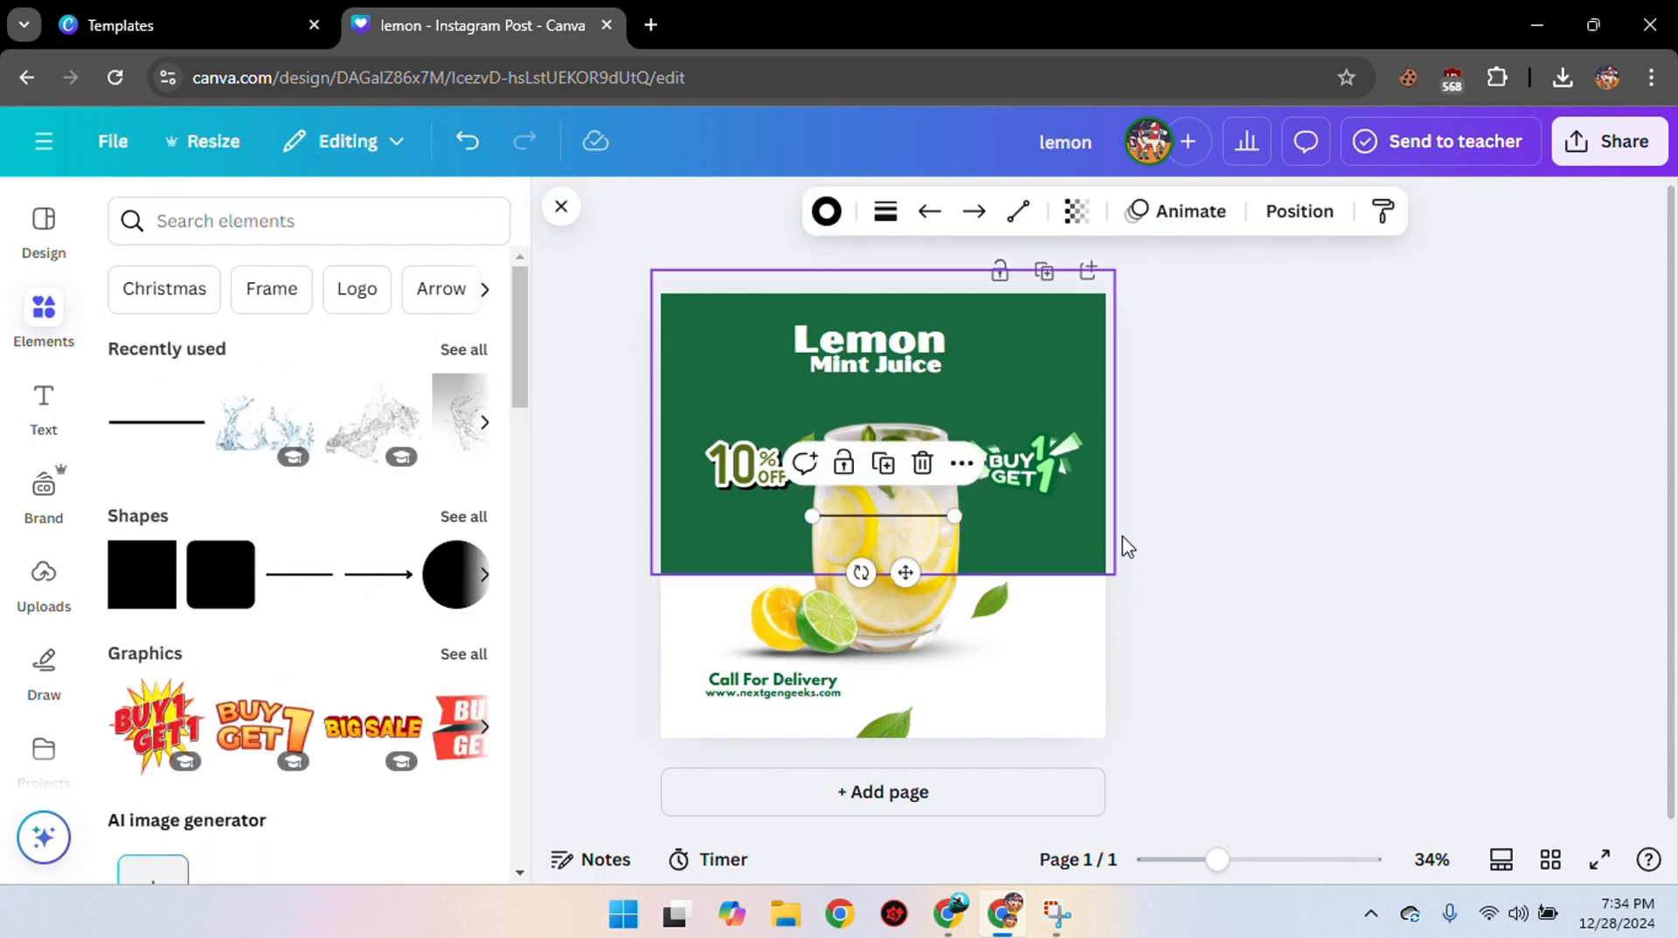
pyautogui.moveTo(861, 576); pyautogui.dragTo(882, 489)
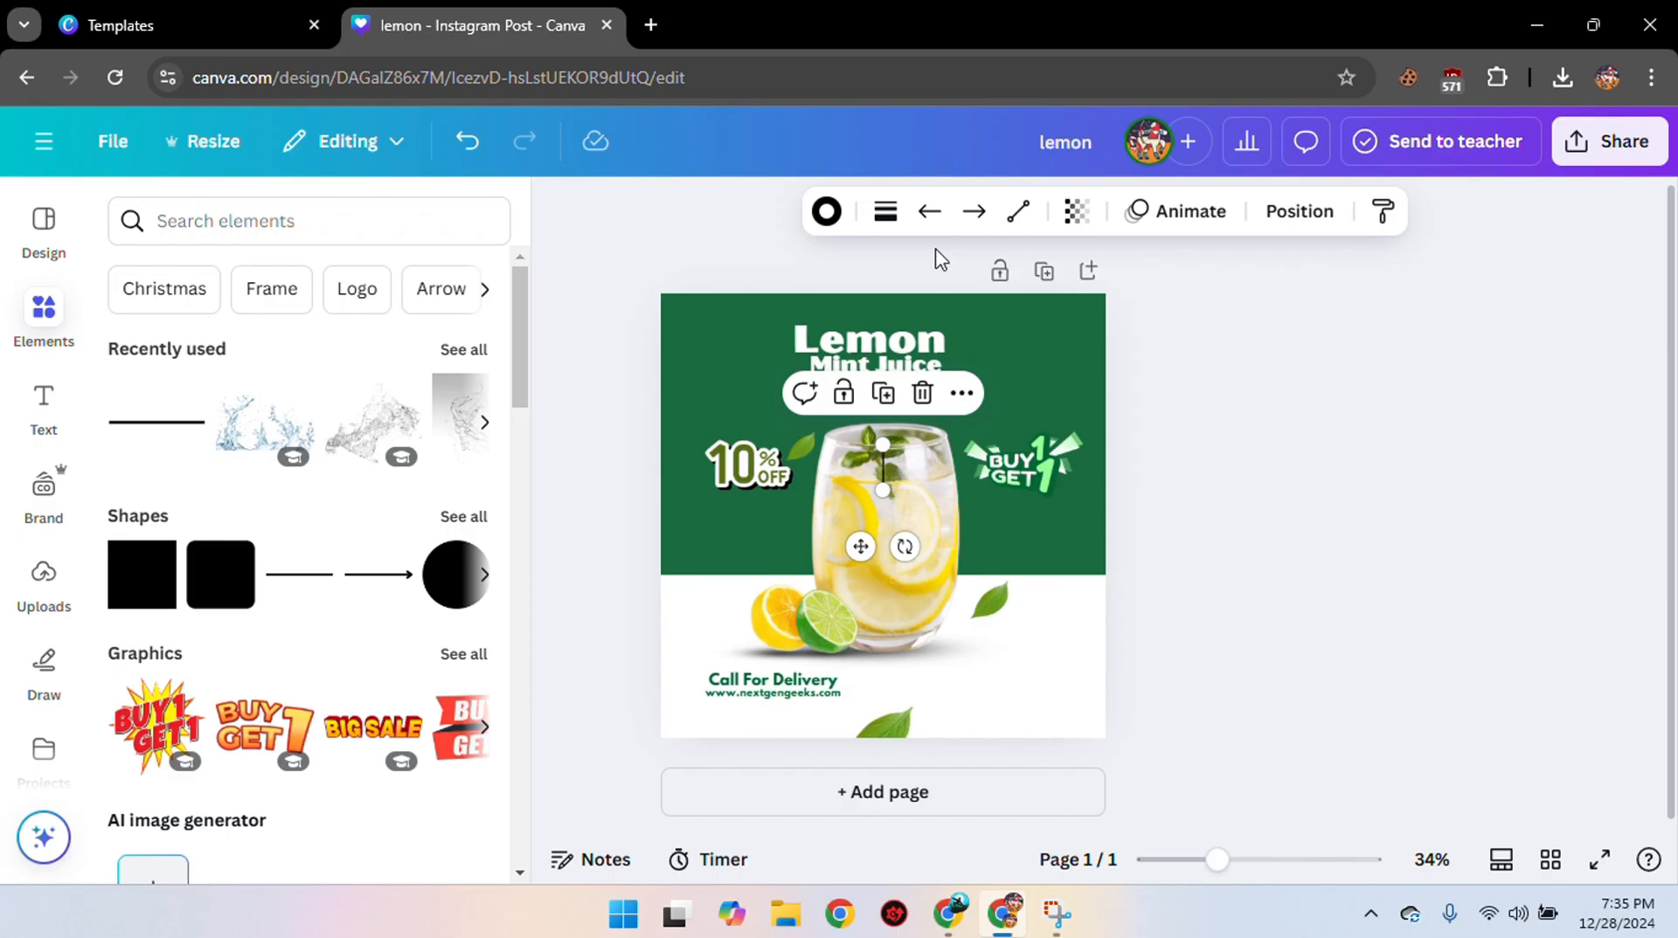
# Give the vertical line a thicker dark green stroke and place it just right of the "Call For Delivery" and website text.
pyautogui.click(826, 210)
pyautogui.click(266, 405)
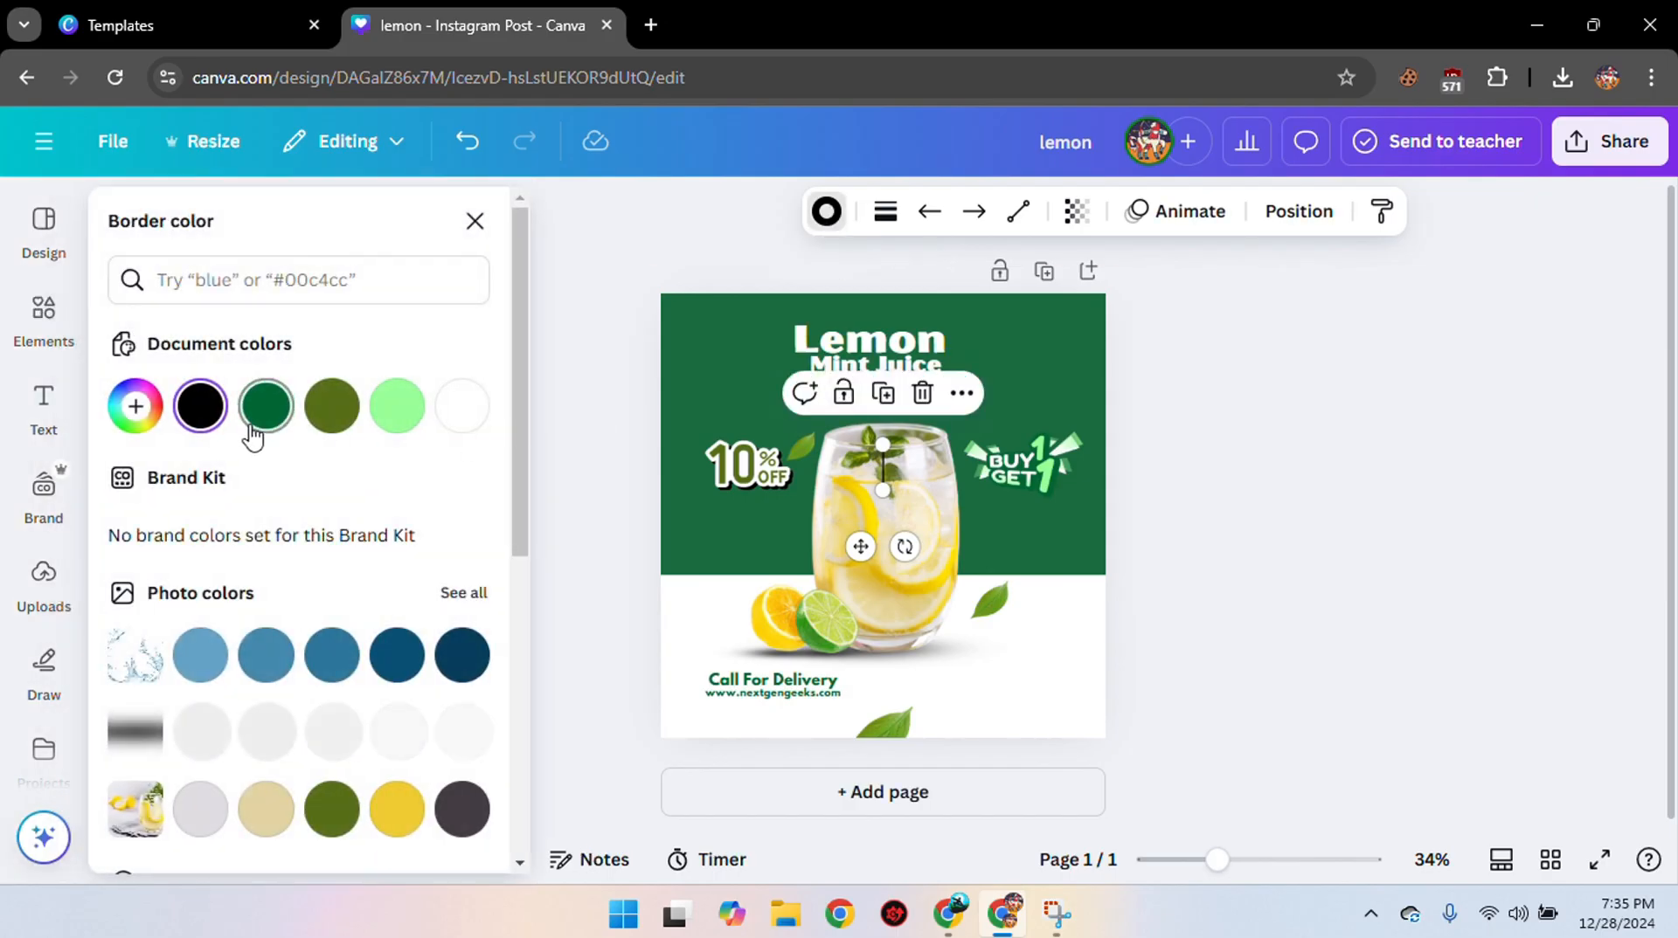
pyautogui.click(885, 211)
pyautogui.moveTo(738, 431); pyautogui.dragTo(751, 433)
pyautogui.click(1232, 490)
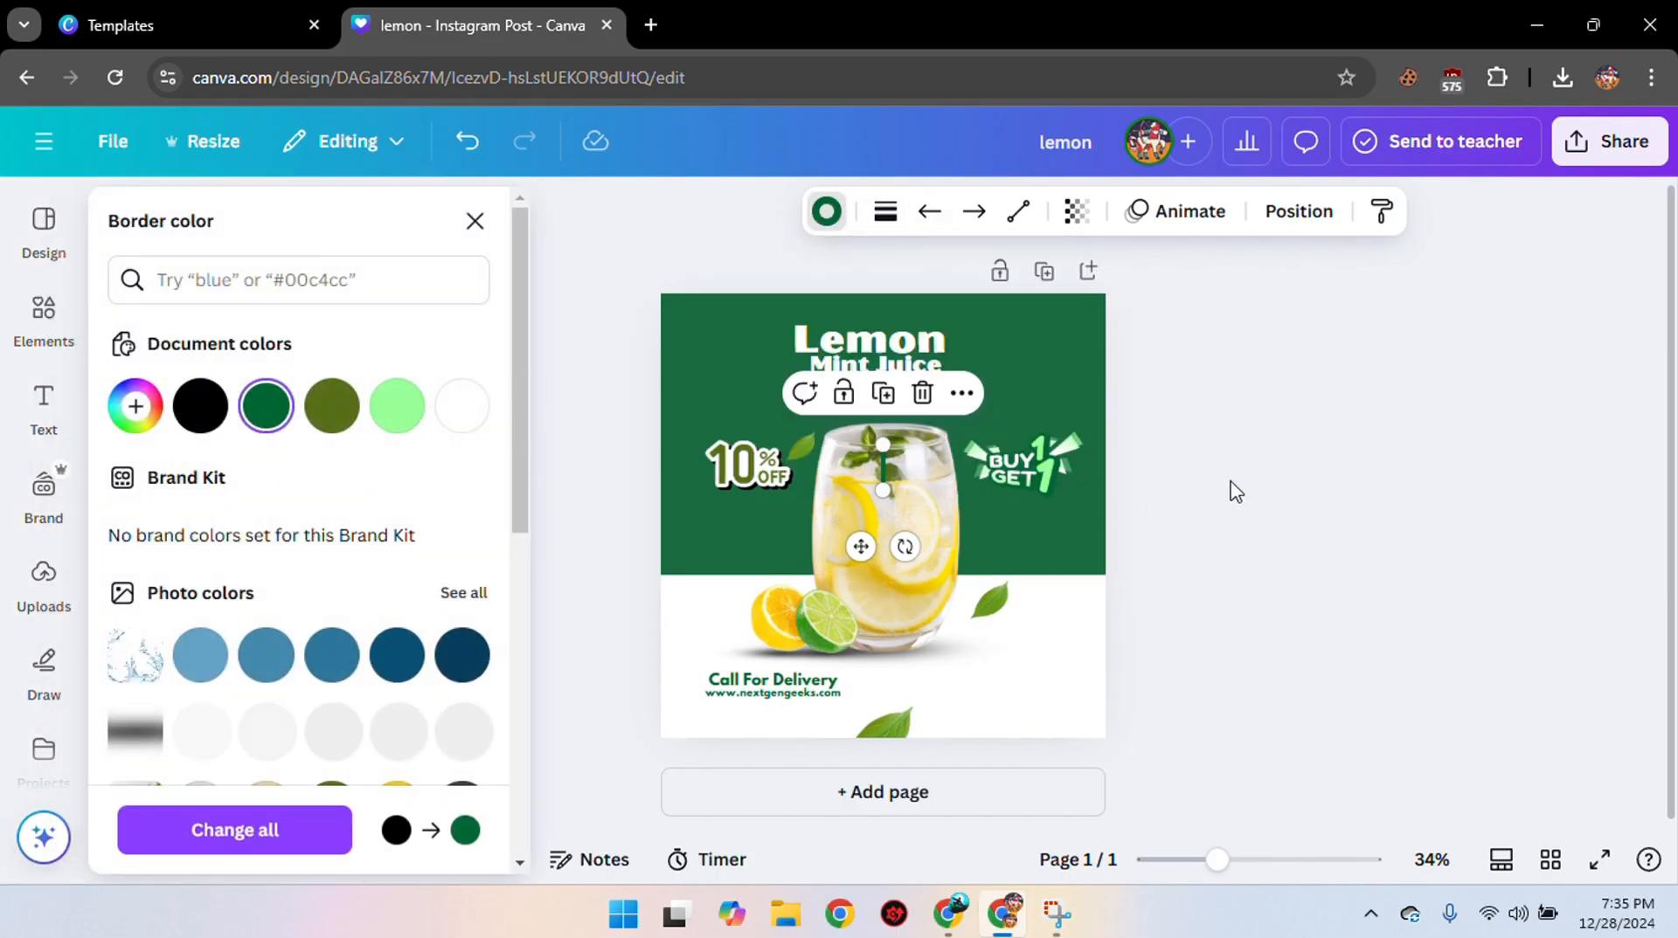
pyautogui.moveTo(858, 555); pyautogui.dragTo(847, 768)
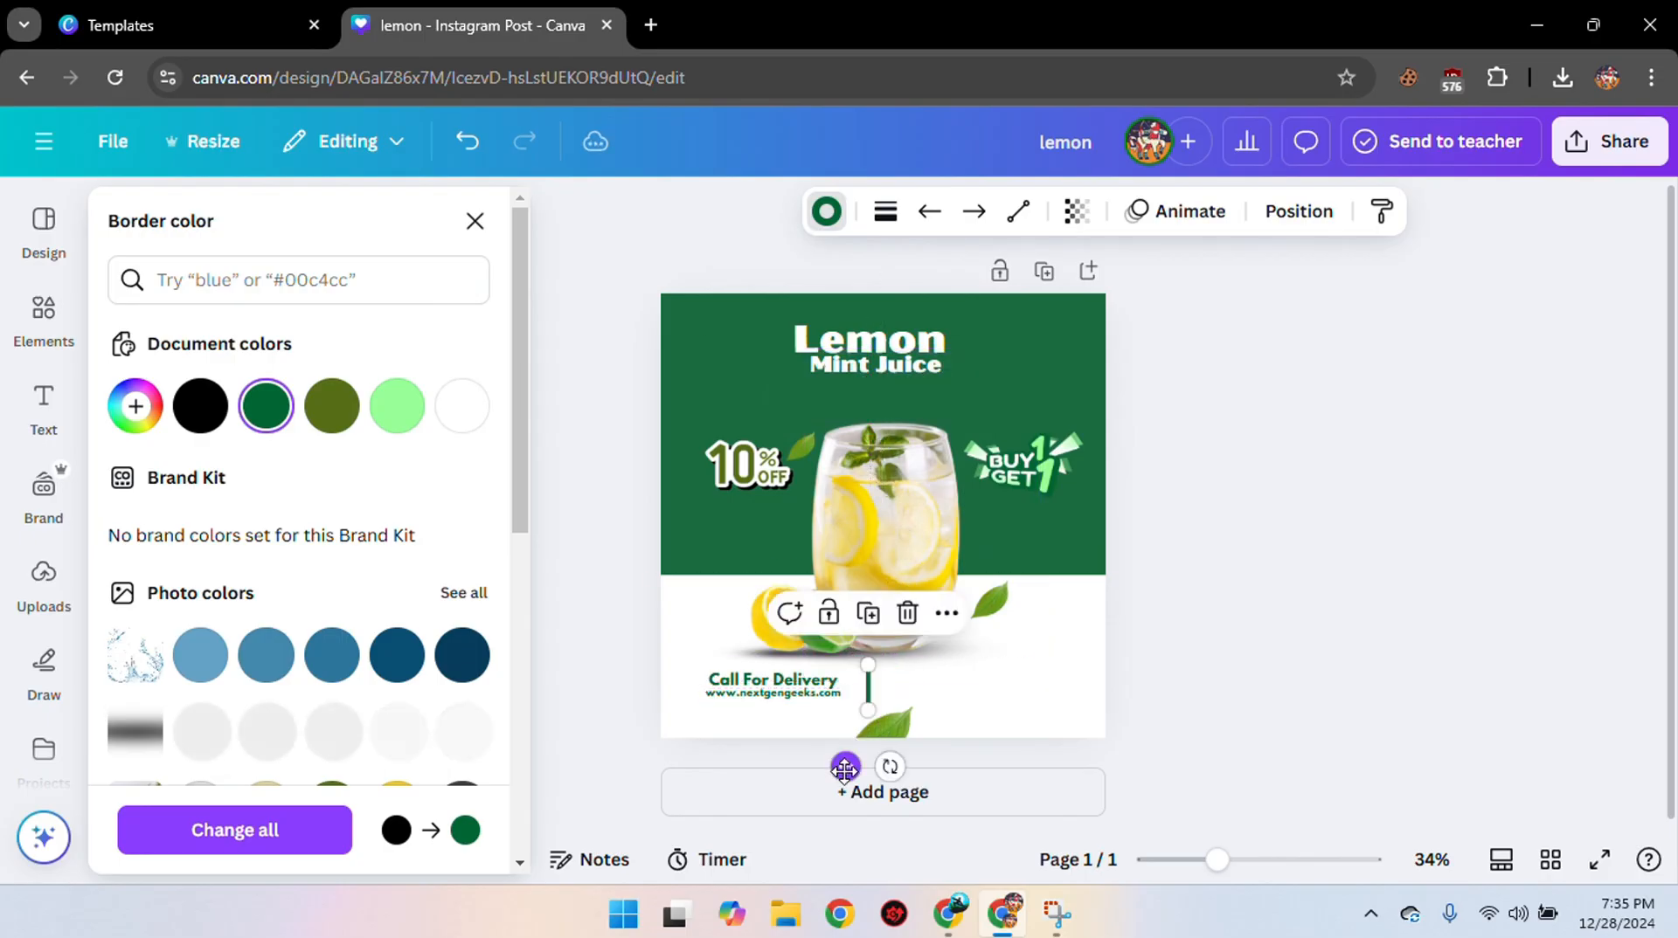
pyautogui.click(1416, 673)
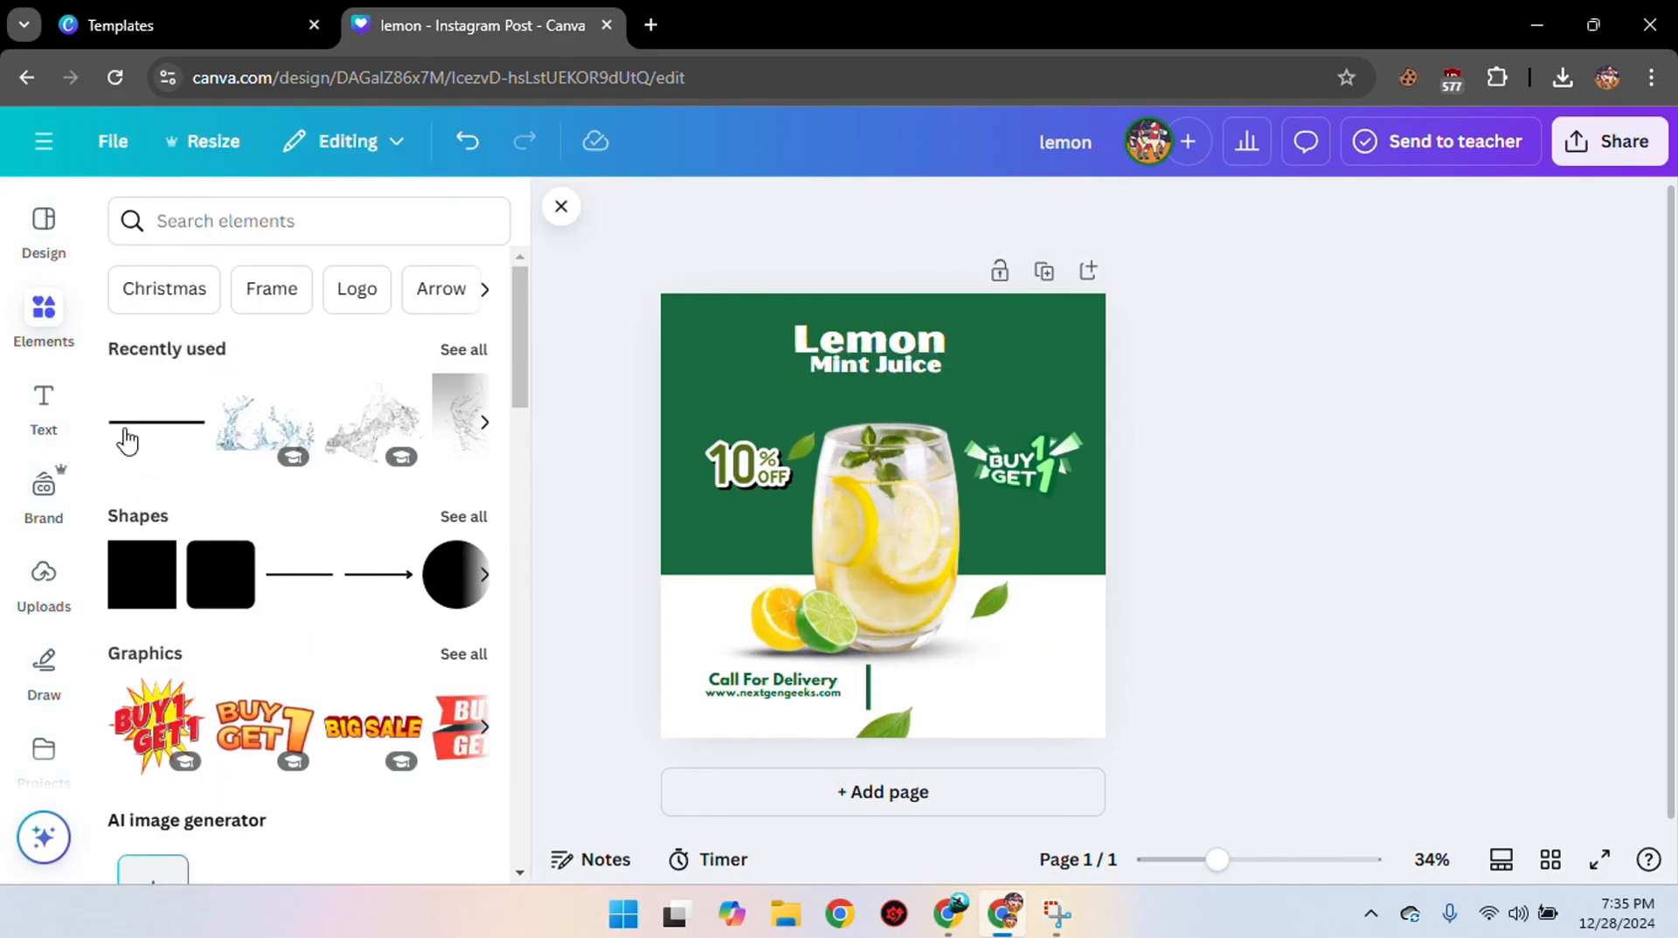
# Duplicate the "Call For Delivery" text, place the copy on the other side of the vertical divider and replace its wording with a masked phone number.
pyautogui.click(803, 683)
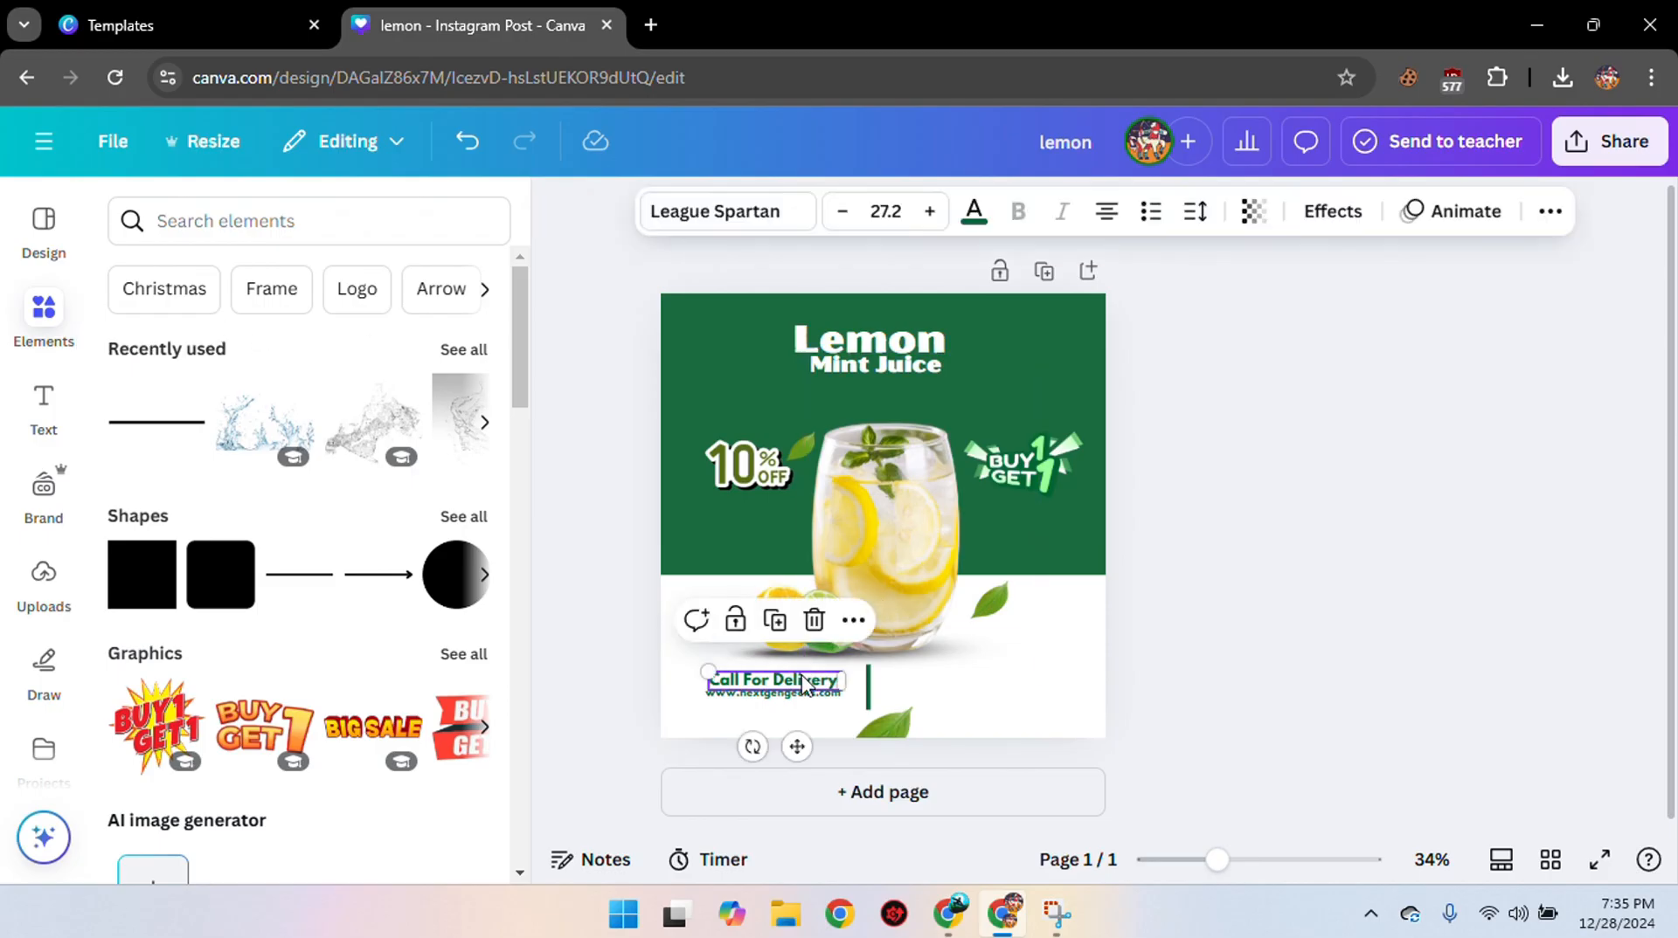
pyautogui.click(784, 624)
pyautogui.moveTo(796, 746); pyautogui.dragTo(984, 754)
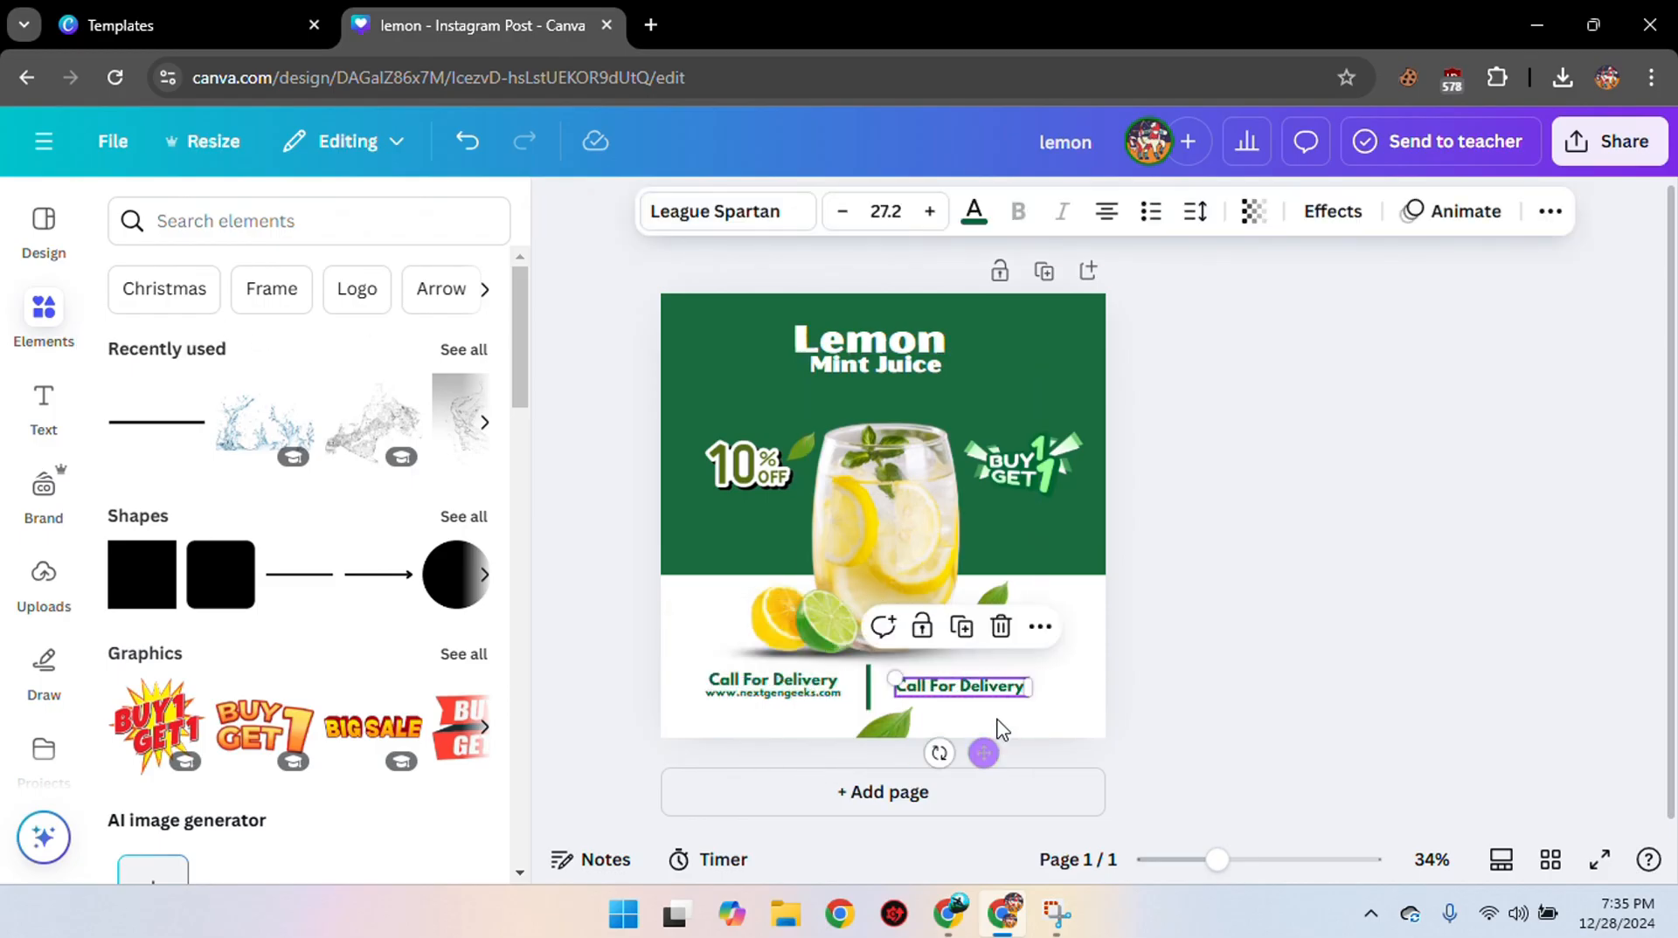
pyautogui.doubleClick(1002, 689)
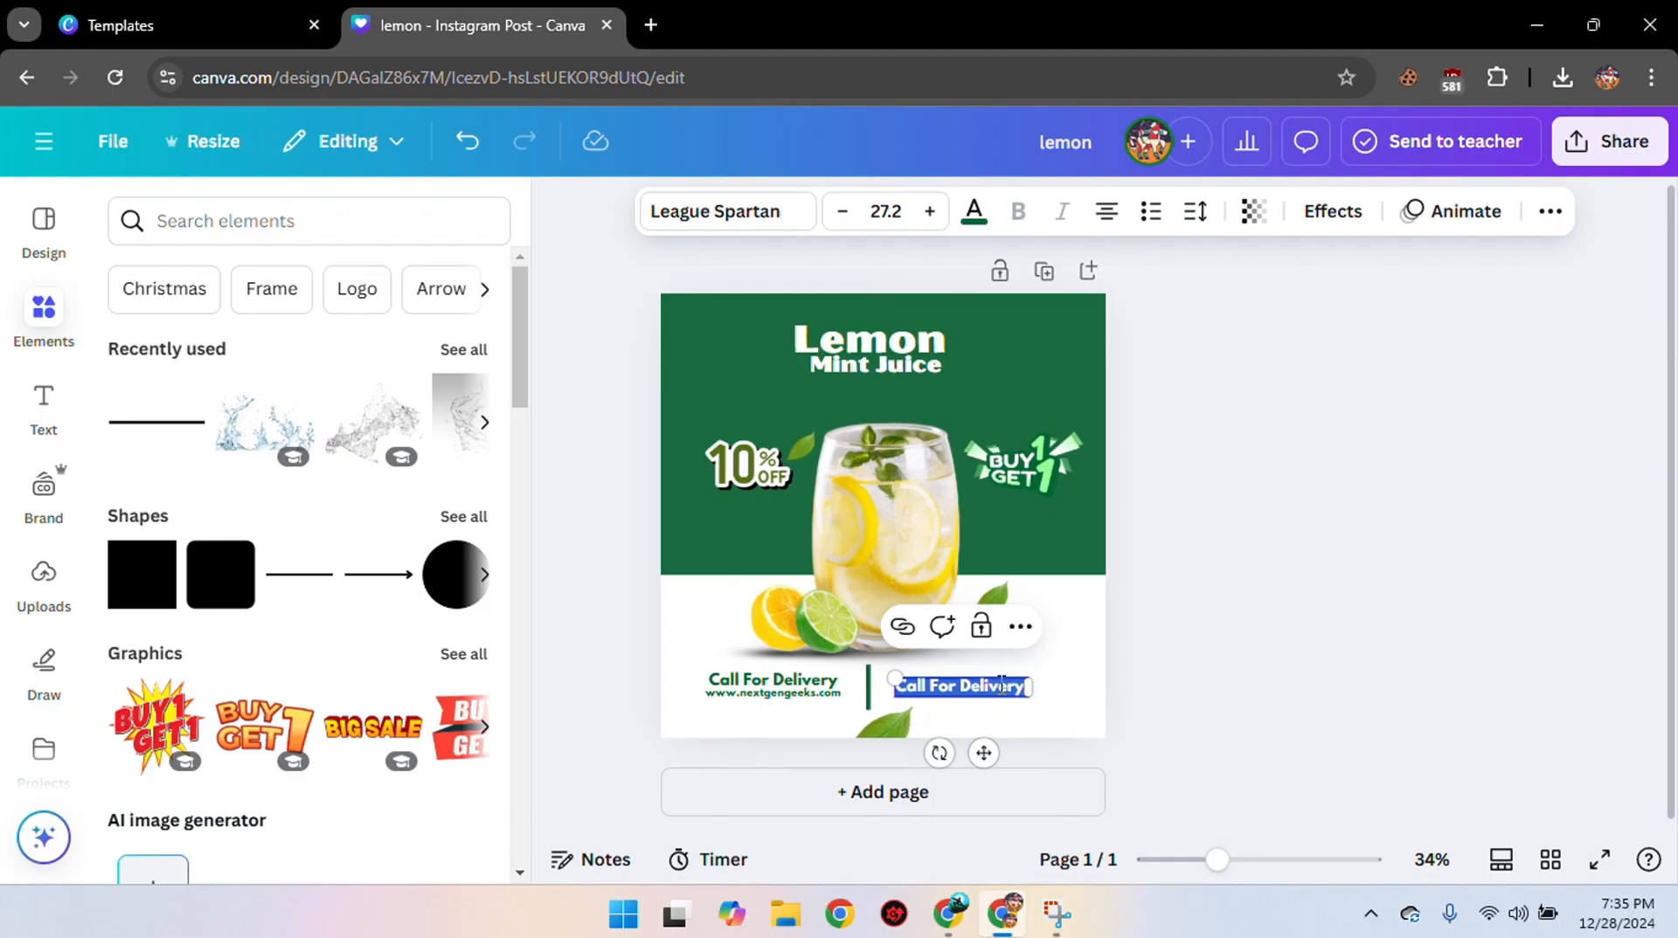
pyautogui.press('BackSpace')
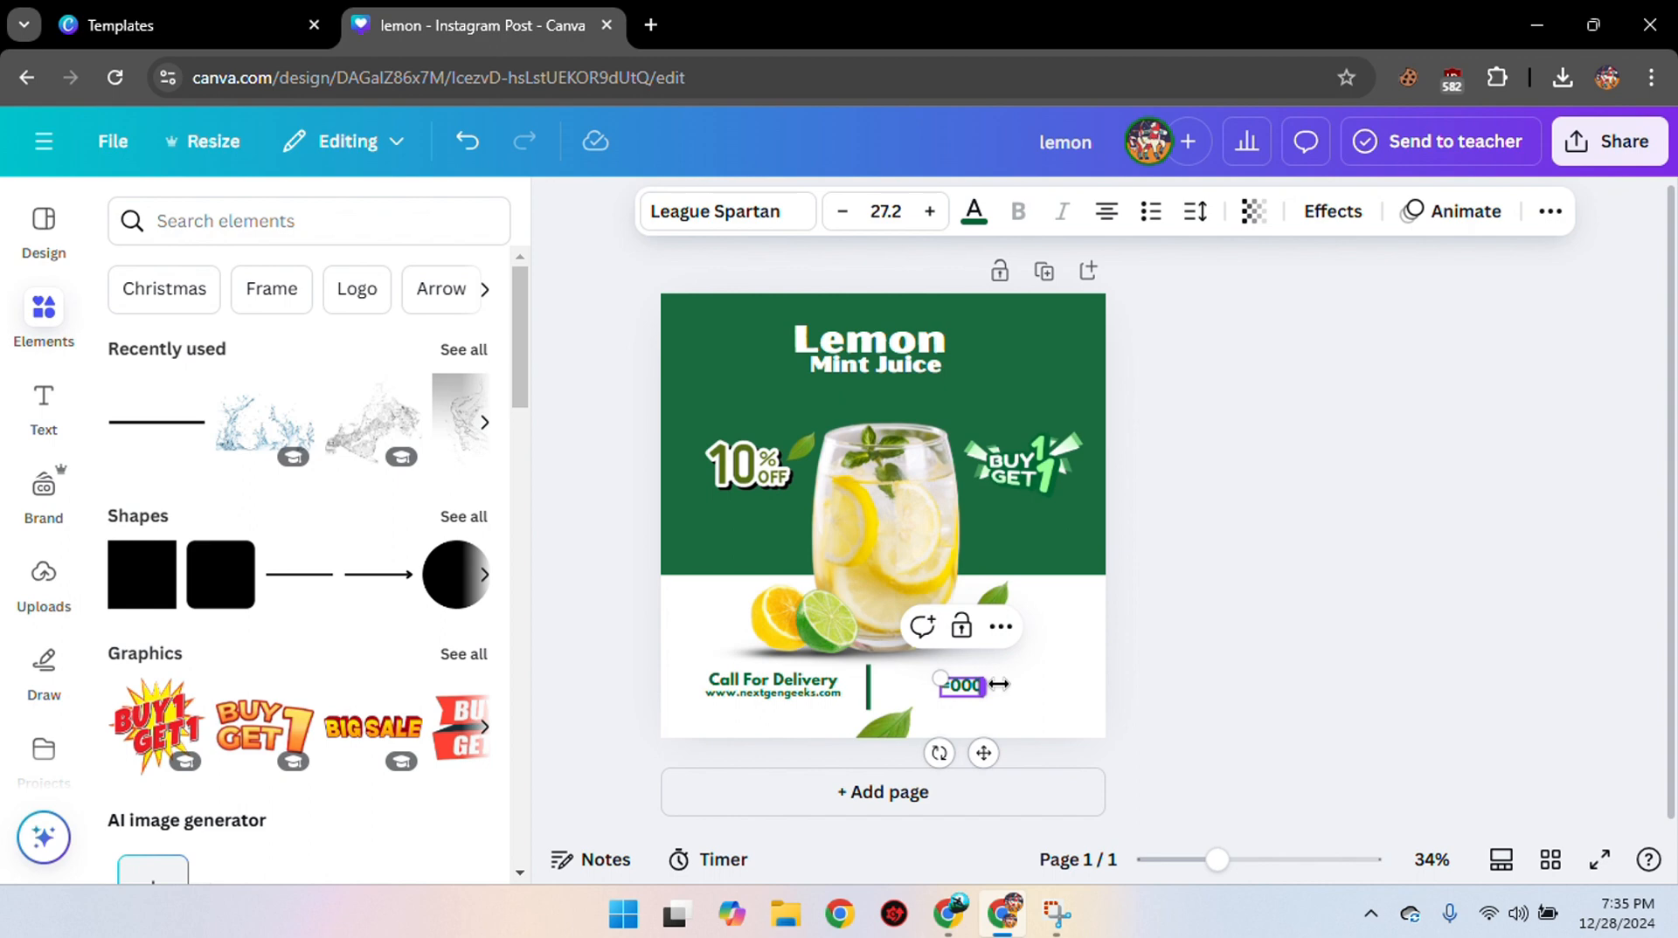
pyautogui.write('+000 ********')
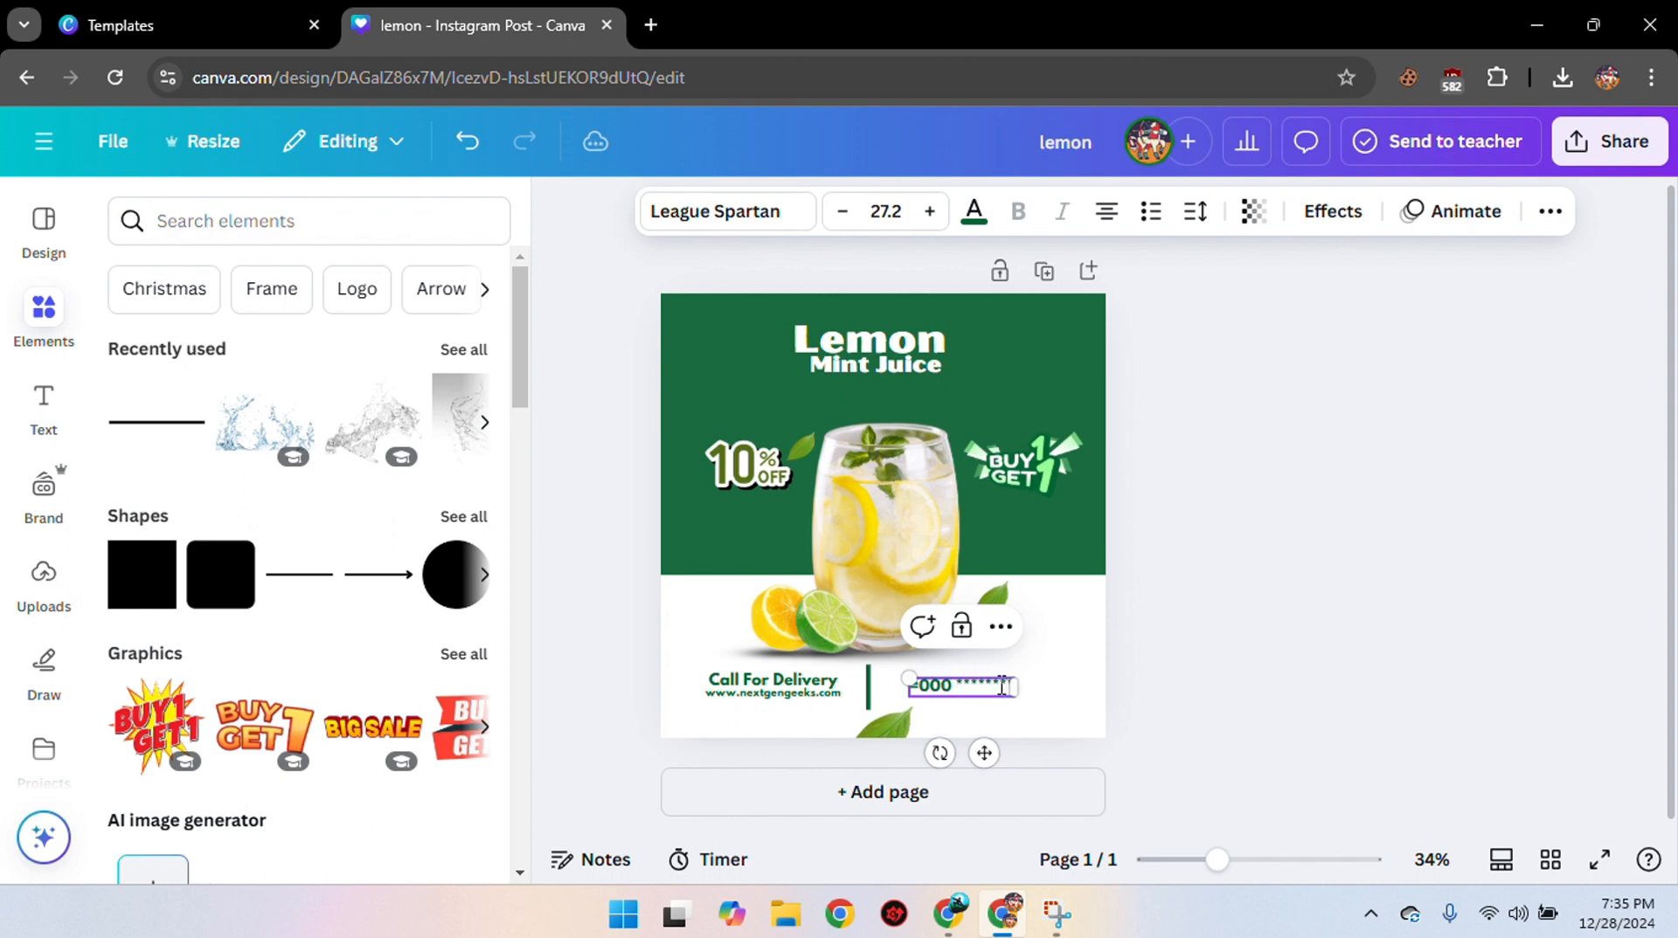
pyautogui.click(1228, 609)
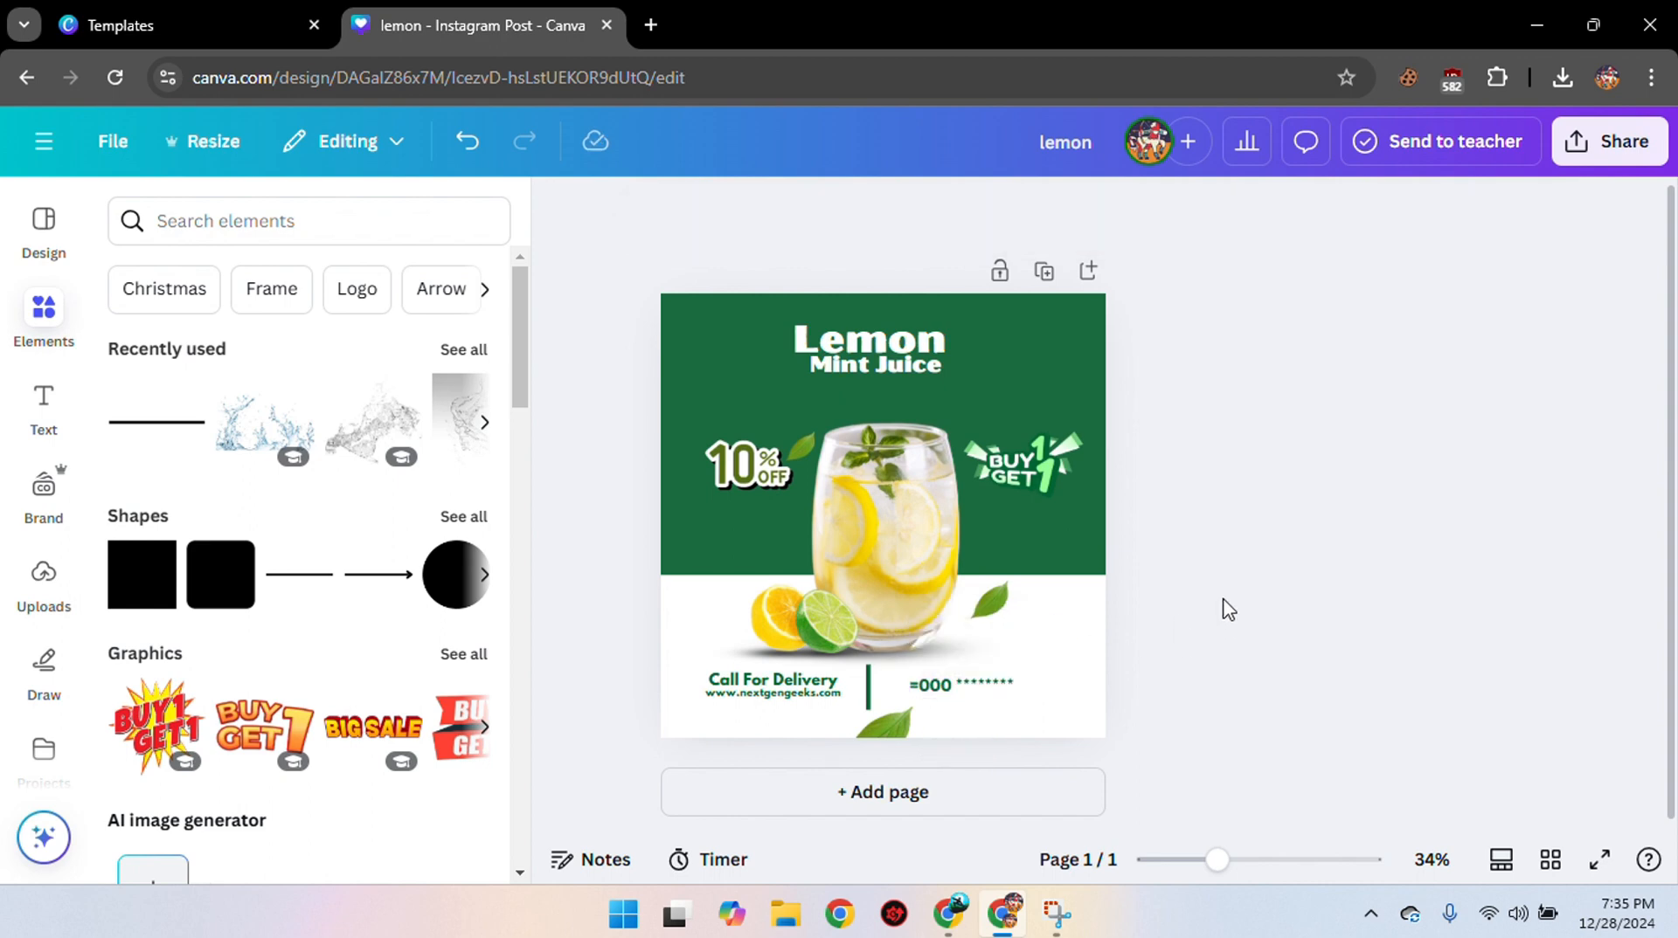
# Correct the masked phone number's leading sign to a plus and nudge the text slightly closer to the vertical divider.
pyautogui.click(957, 689)
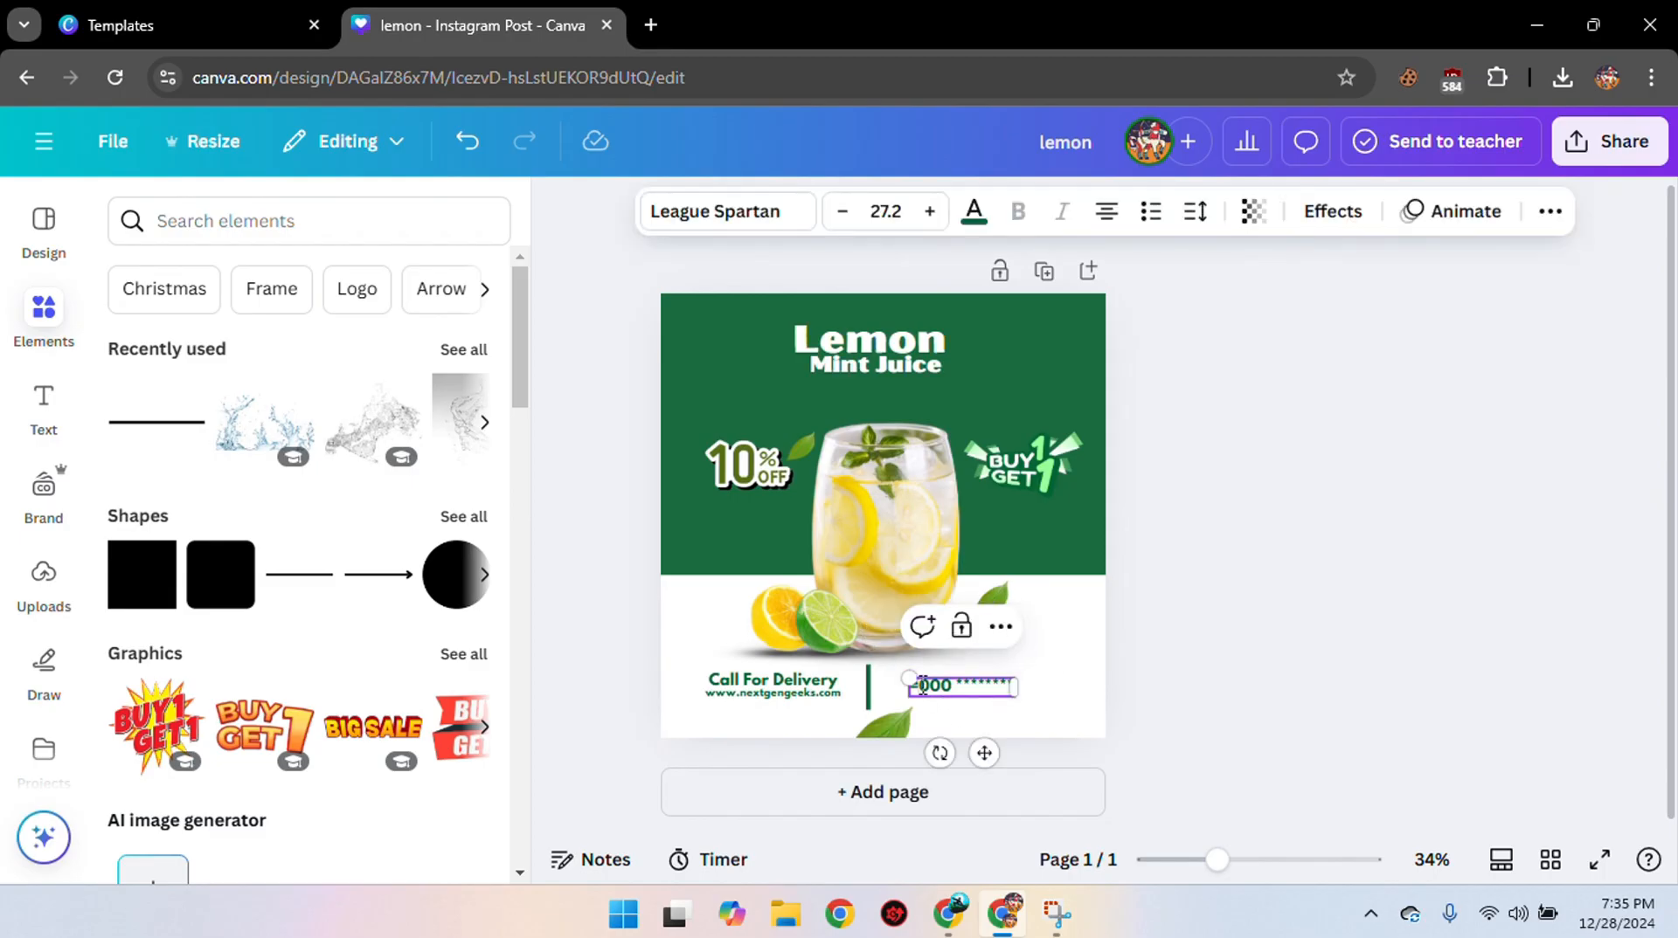
pyautogui.click(1224, 631)
pyautogui.moveTo(944, 702); pyautogui.dragTo(987, 695)
pyautogui.click(1319, 651)
pyautogui.click(1287, 642)
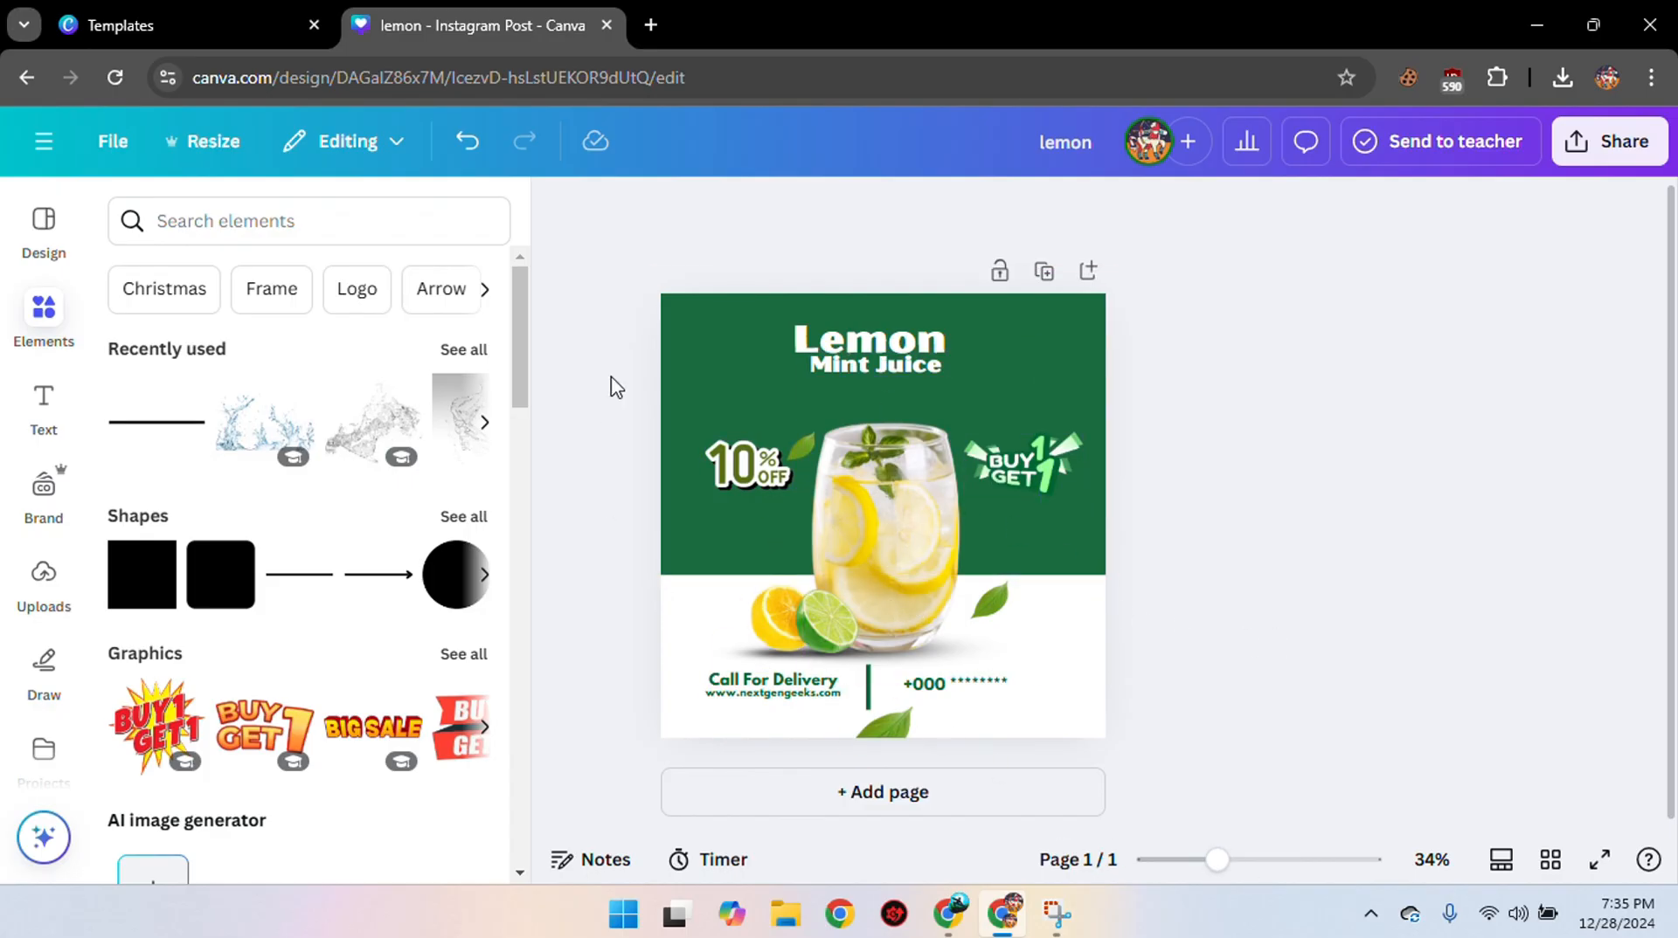
# Search the elements library for "arrow" and limit the results to graphics.
pyautogui.click(554, 213)
pyautogui.moveTo(1209, 891)
pyautogui.mouseDown()
pyautogui.moveTo(1242, 872)
pyautogui.moveTo(1257, 877)
pyautogui.moveTo(1203, 890)
pyautogui.moveTo(1262, 896)
pyautogui.moveTo(1168, 897)
pyautogui.moveTo(1262, 883)
pyautogui.moveTo(1223, 882)
pyautogui.mouseUp()
pyautogui.click(44, 314)
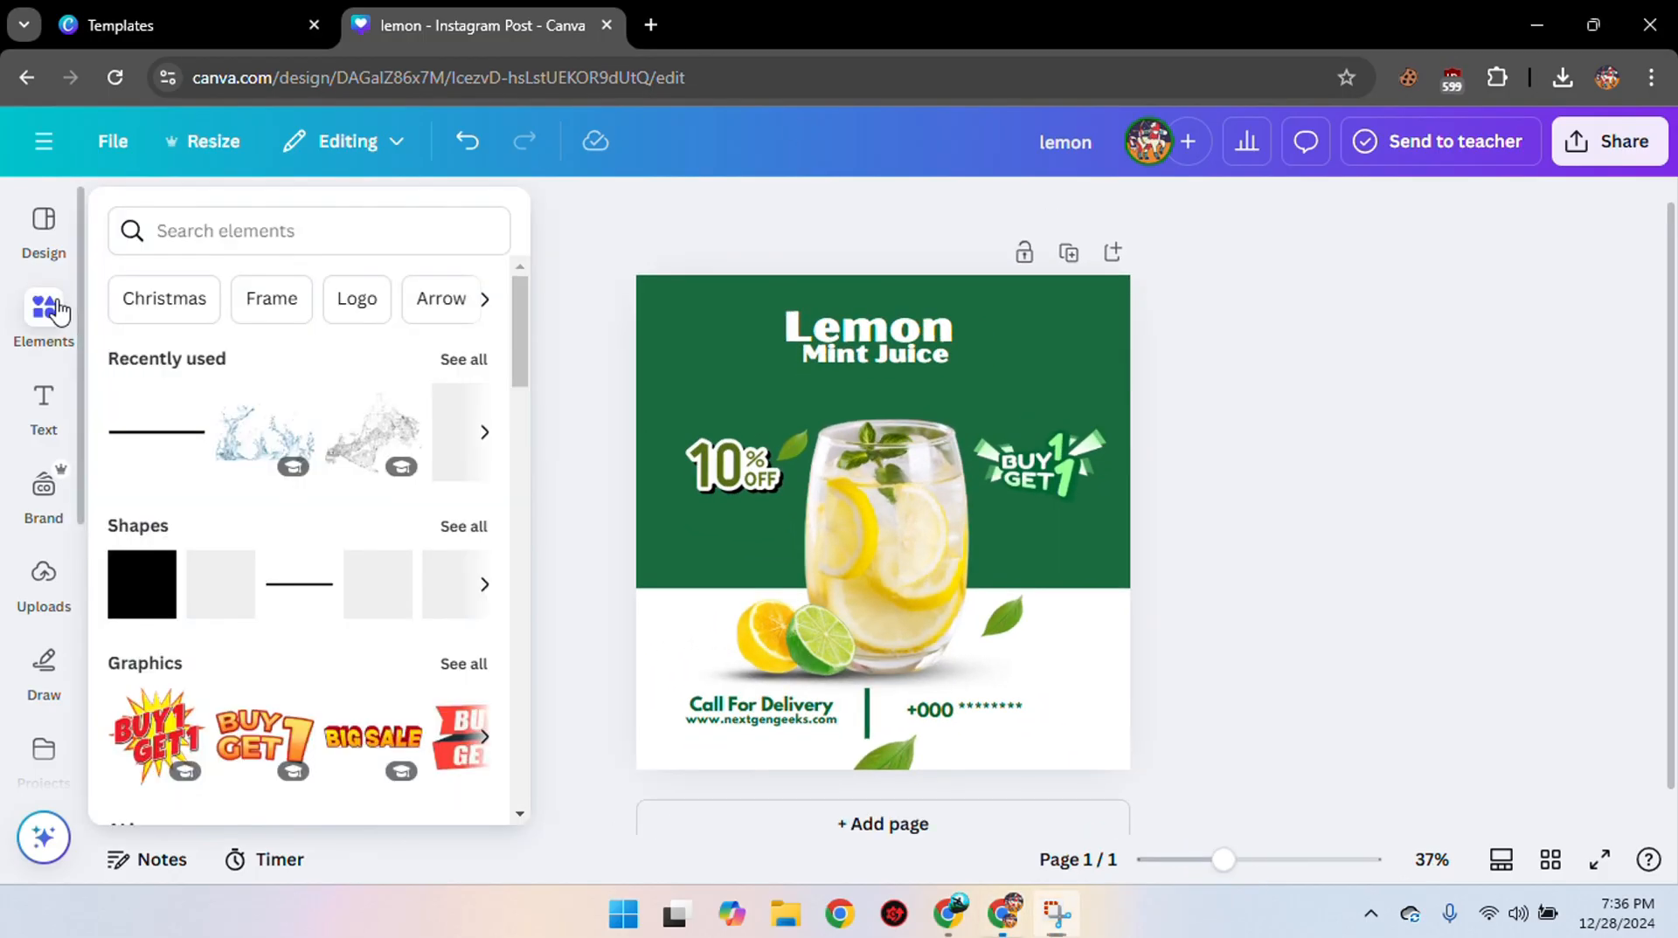
pyautogui.click(295, 229)
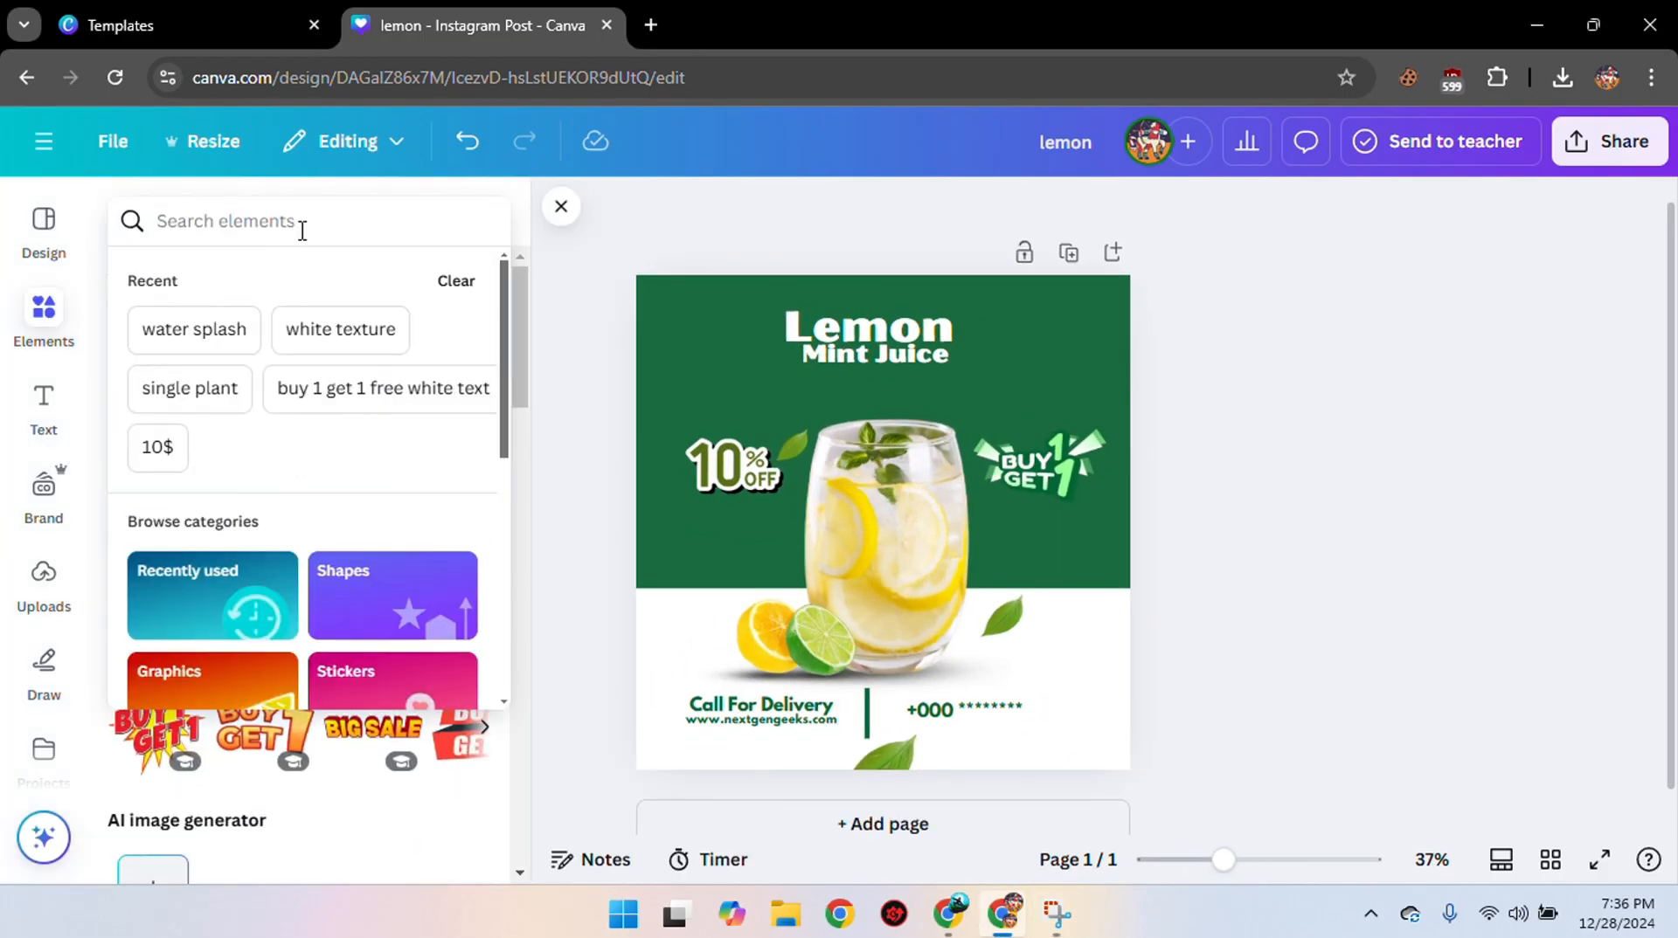
pyautogui.write('arrow')
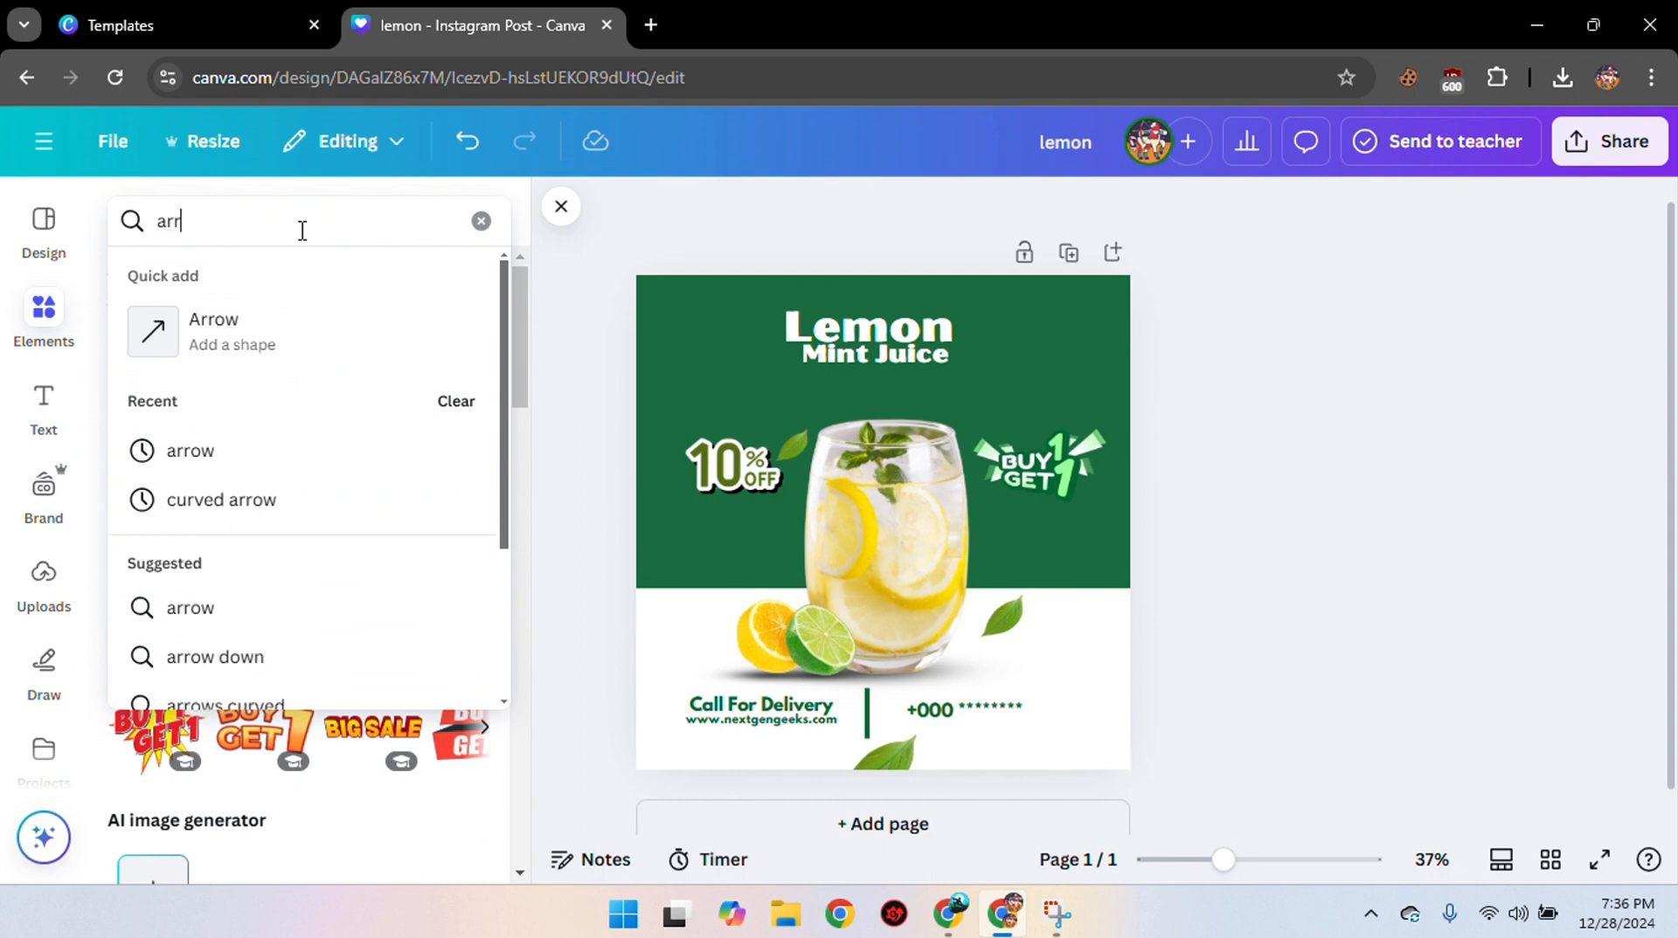
pyautogui.click(292, 456)
pyautogui.click(455, 547)
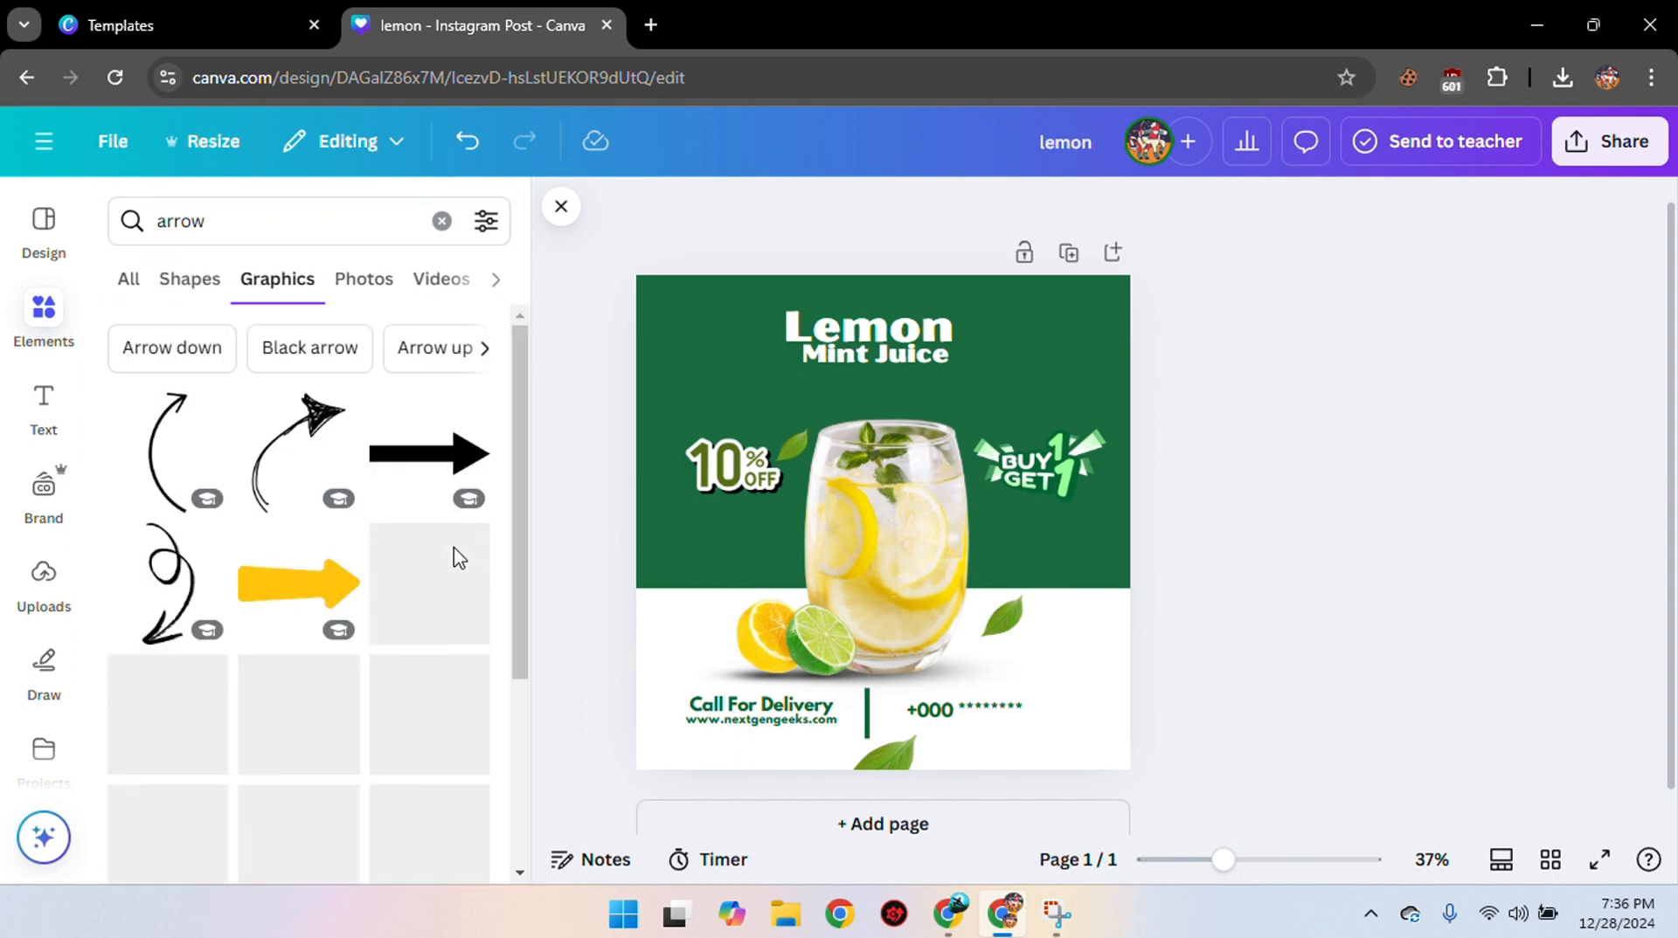
pyautogui.scroll(-3, 349, 594)
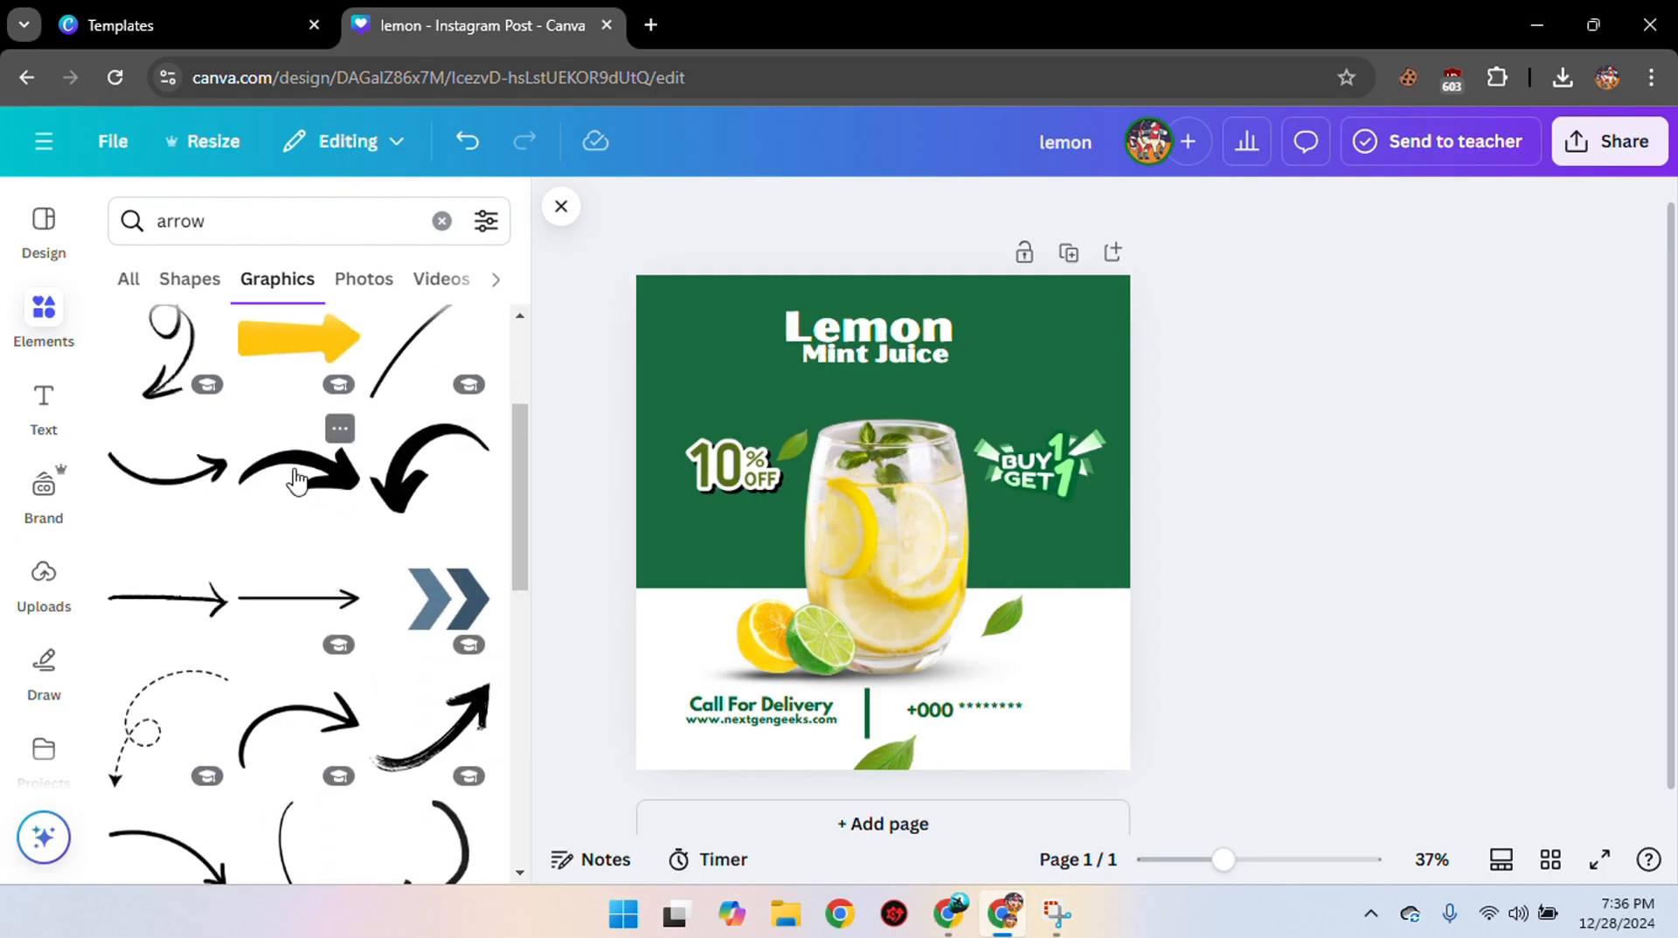
# Add the bold curved arrow that points down to the left, shrink it and place it just above the "10% OFF" graphic.
pyautogui.click(449, 486)
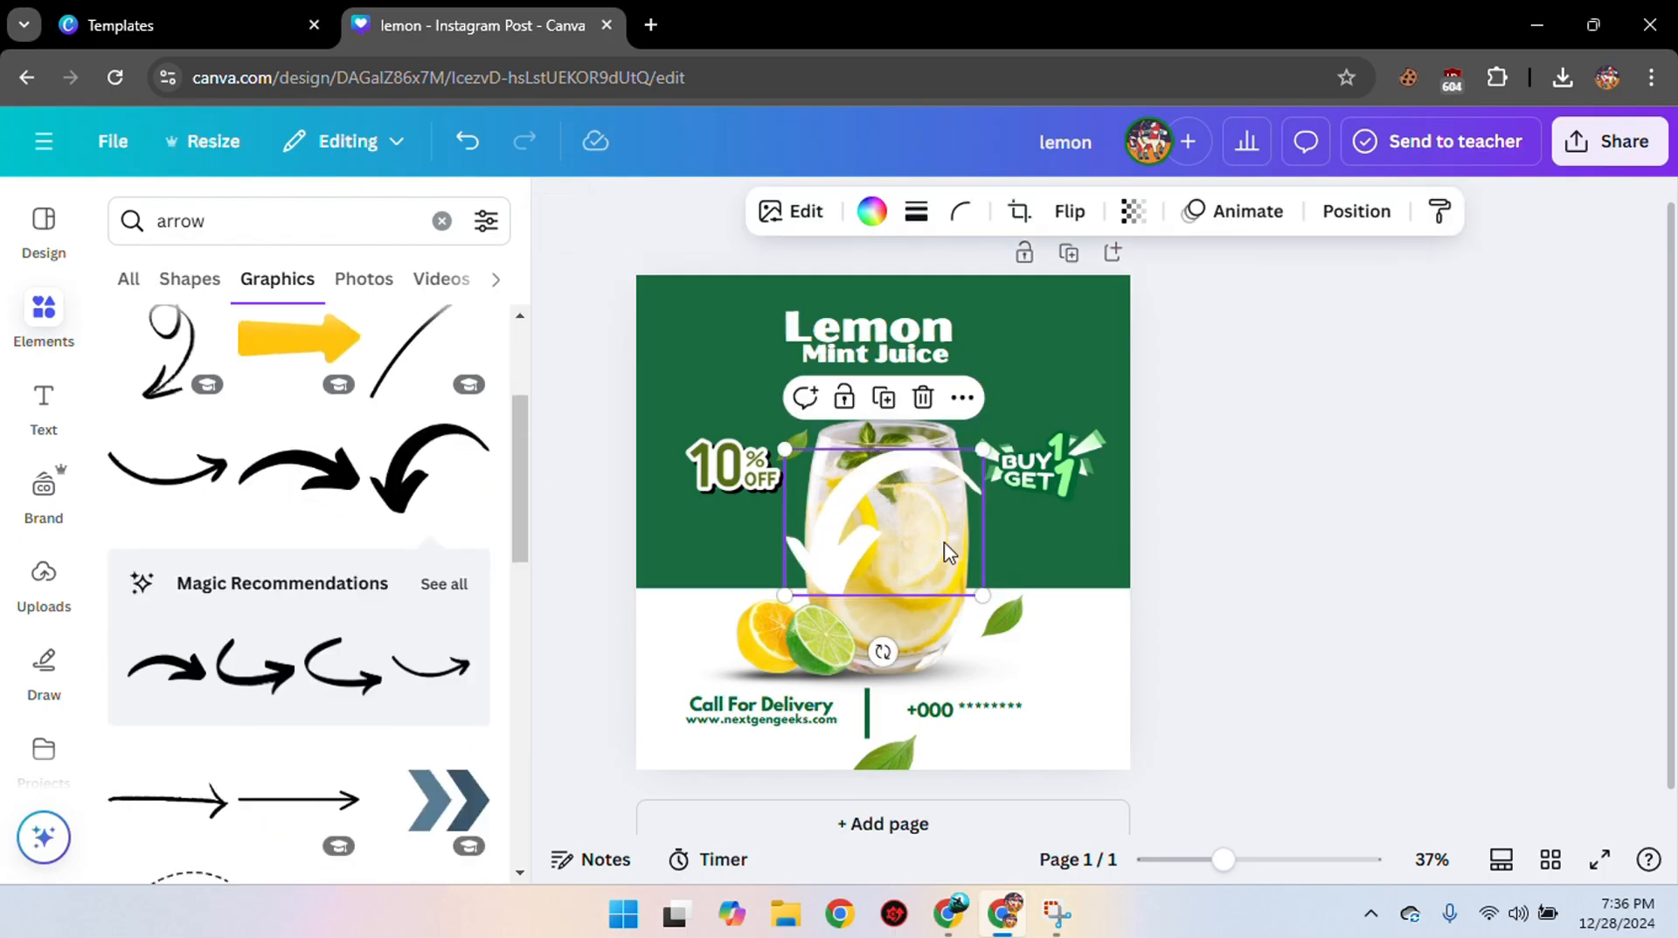
pyautogui.moveTo(975, 592); pyautogui.dragTo(837, 490)
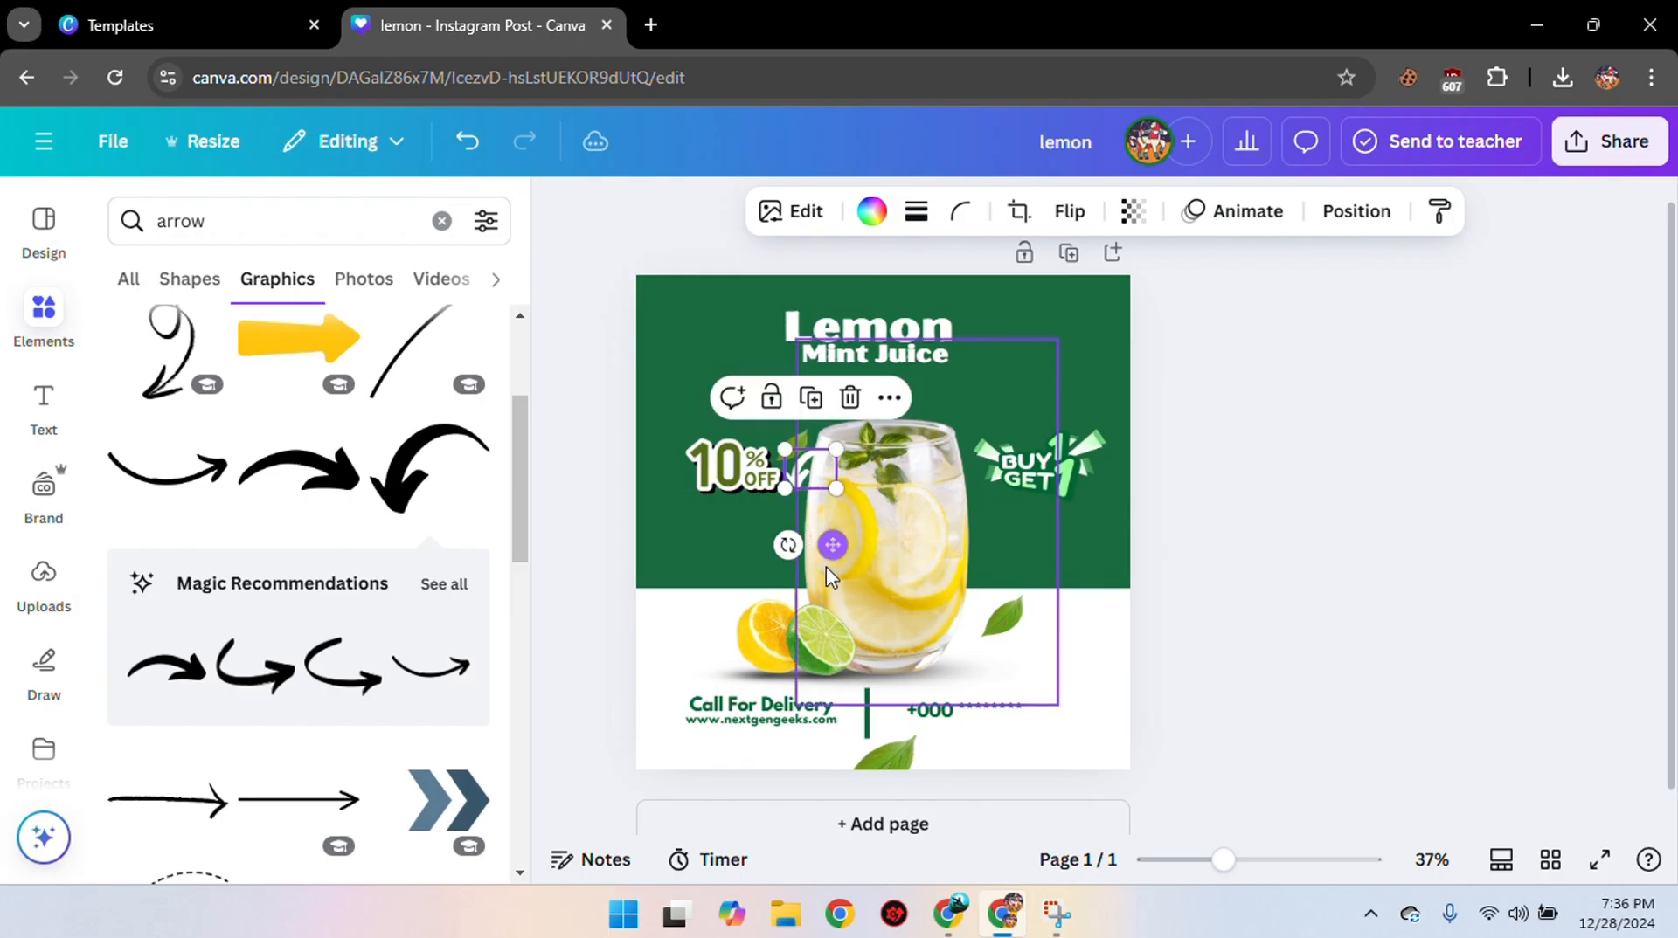
pyautogui.moveTo(832, 548); pyautogui.dragTo(795, 479)
pyautogui.click(1269, 472)
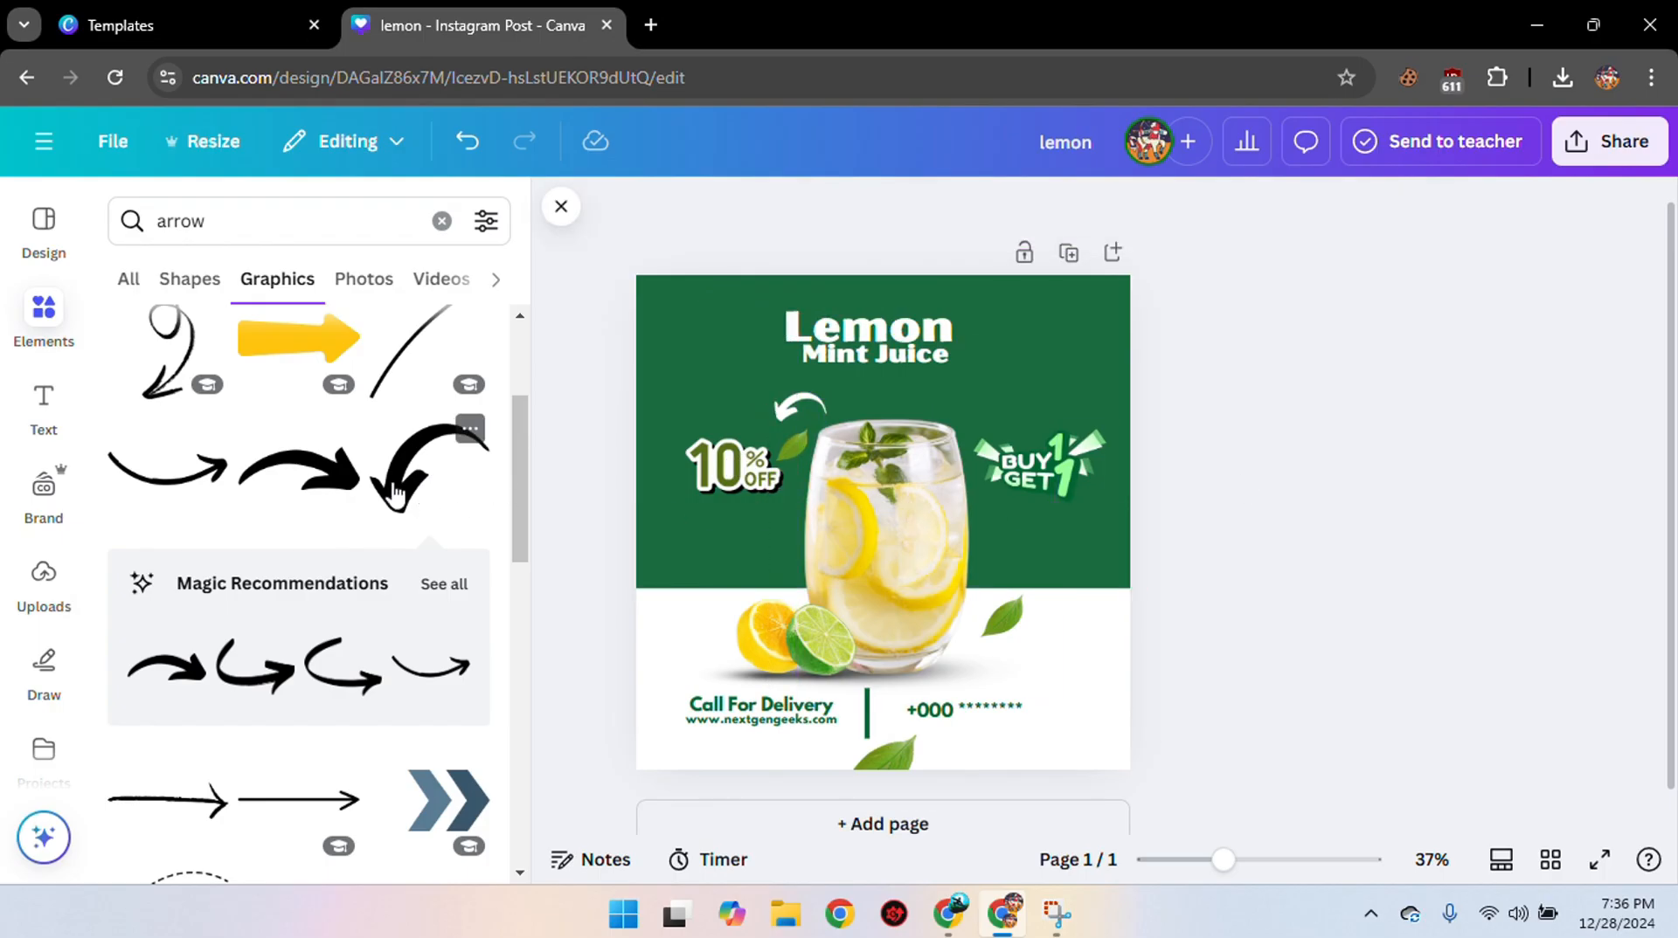
pyautogui.click(357, 485)
pyautogui.moveTo(906, 612); pyautogui.dragTo(966, 543)
pyautogui.press('Delete')
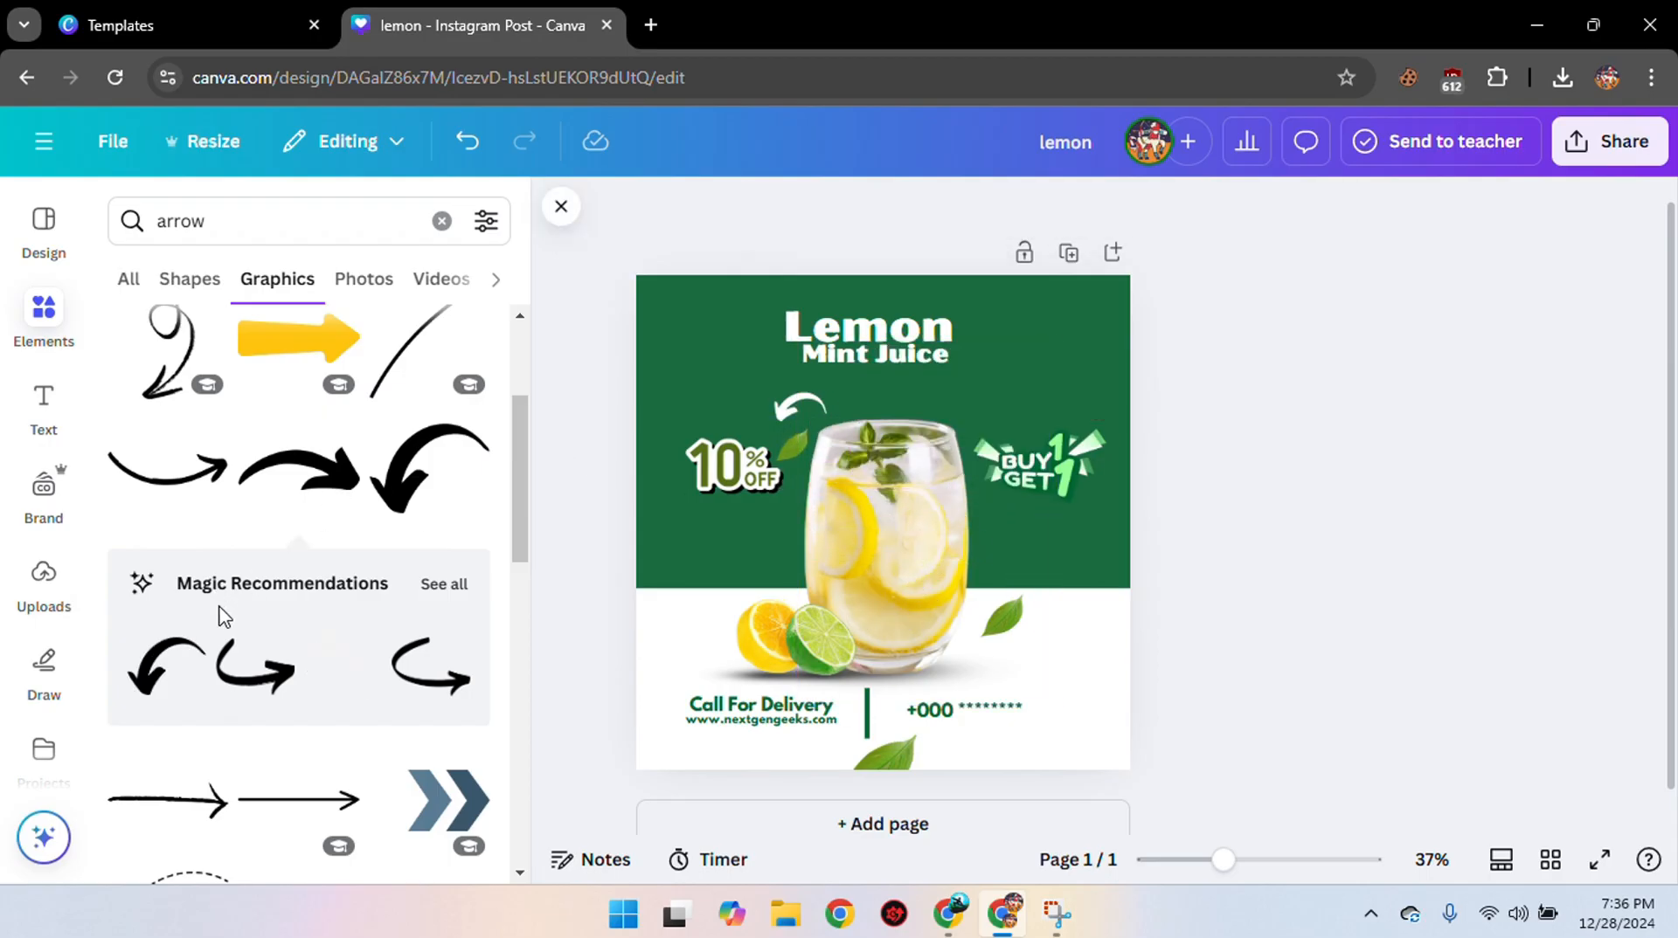
# Add the bold curved arrow that points right, shrink it and place it just above the "Buy 1 Get 1" graphic.
pyautogui.click(328, 465)
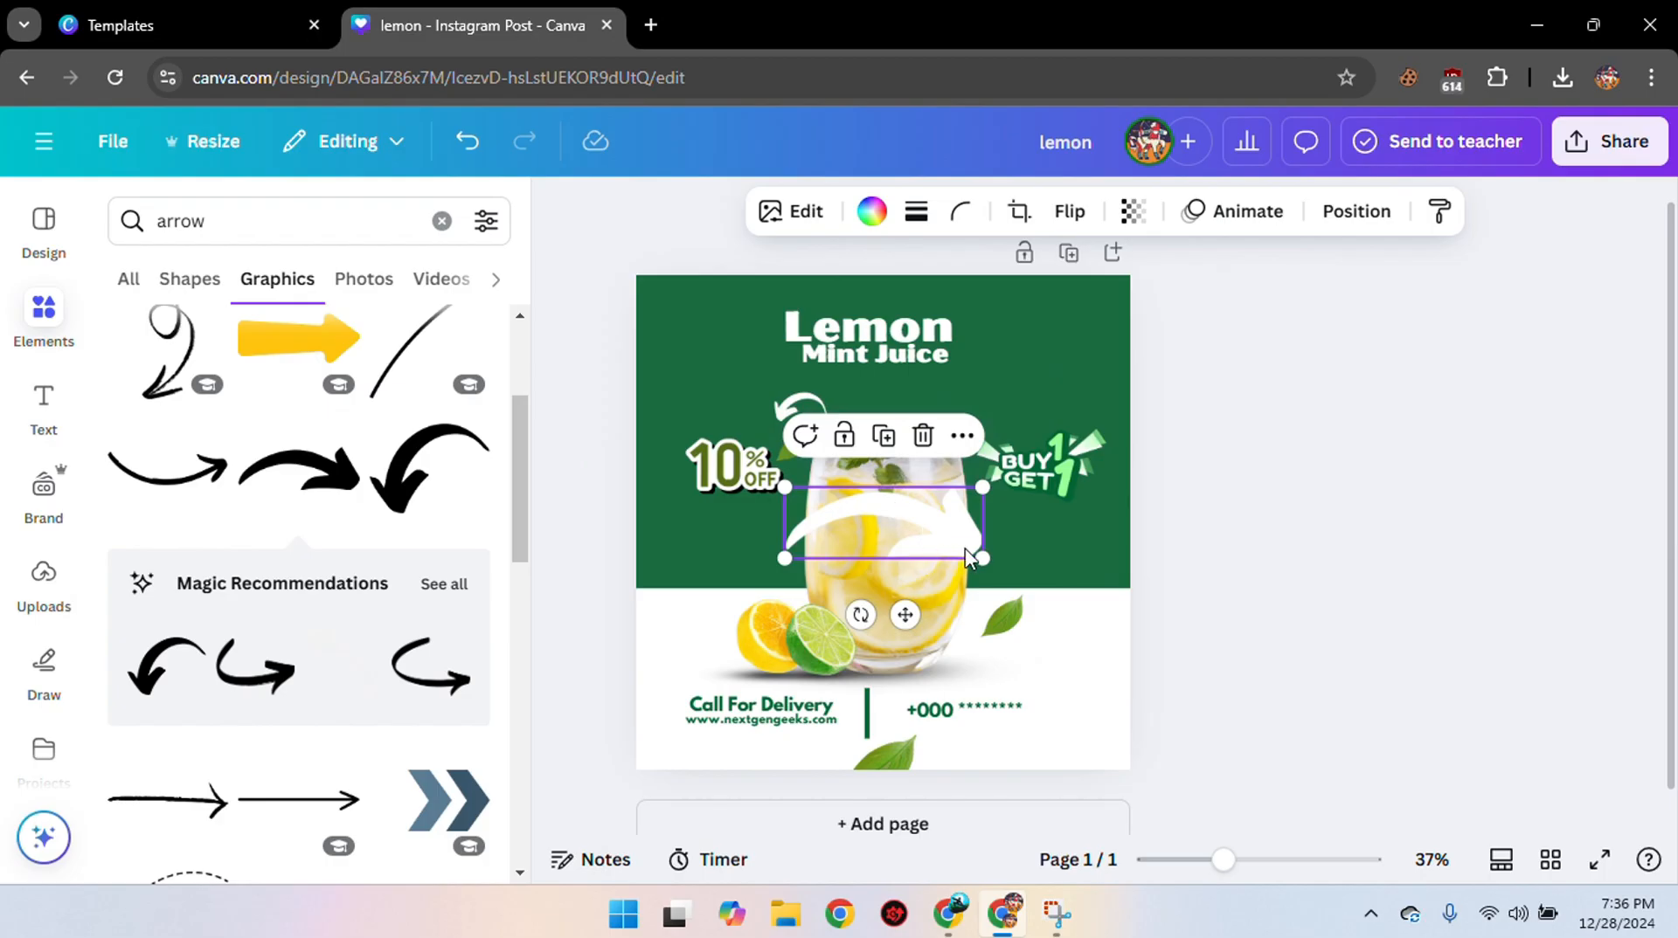
pyautogui.moveTo(943, 542); pyautogui.dragTo(834, 506)
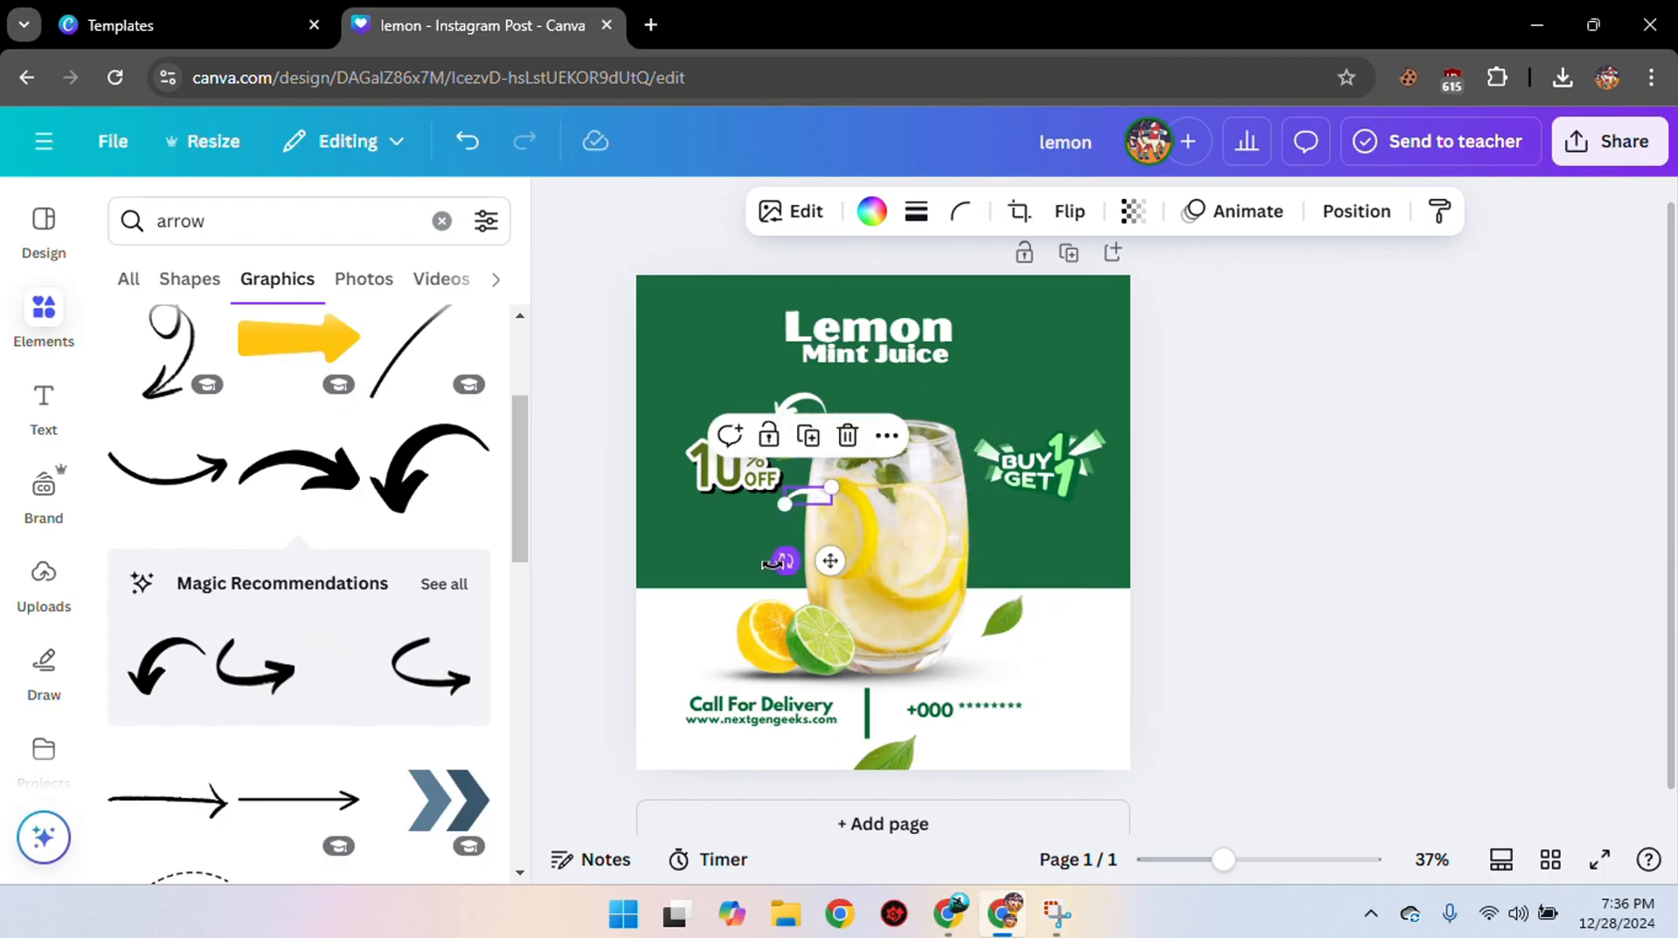
pyautogui.moveTo(839, 567); pyautogui.dragTo(1001, 487)
pyautogui.click(1208, 485)
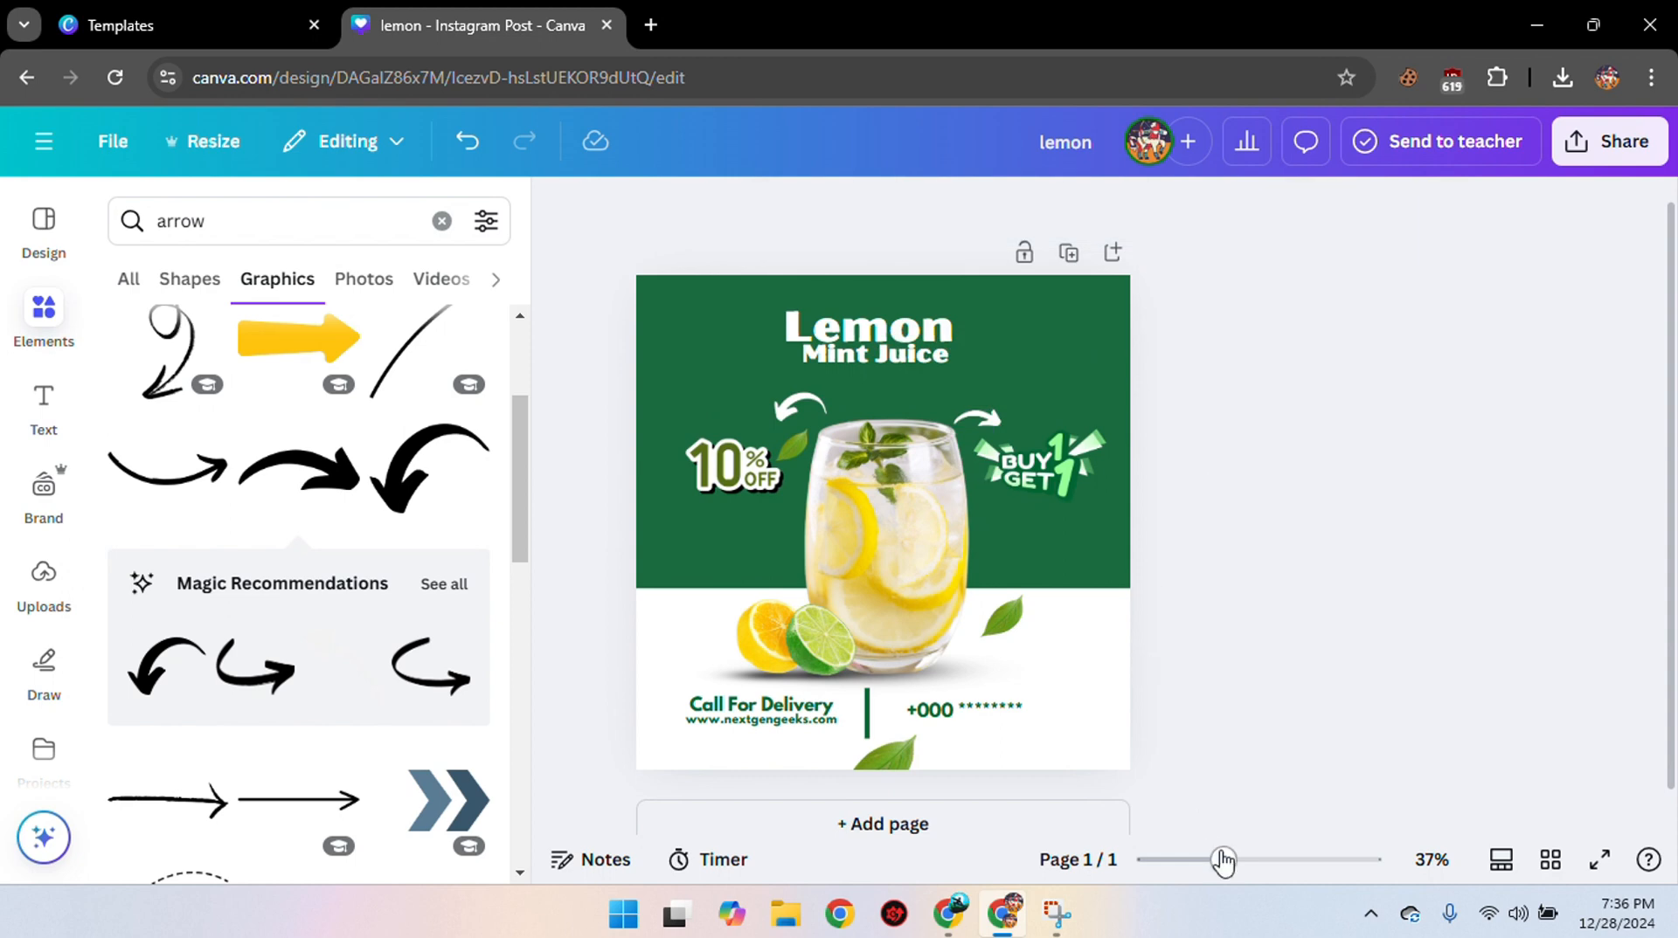
# Download the finished design as a PNG with the size multiplier set to 3.125 (3,375 × 3,375 px).
pyautogui.moveTo(1222, 860)
pyautogui.mouseDown()
pyautogui.moveTo(1260, 867)
pyautogui.moveTo(1245, 865)
pyautogui.mouseUp()
pyautogui.click(554, 225)
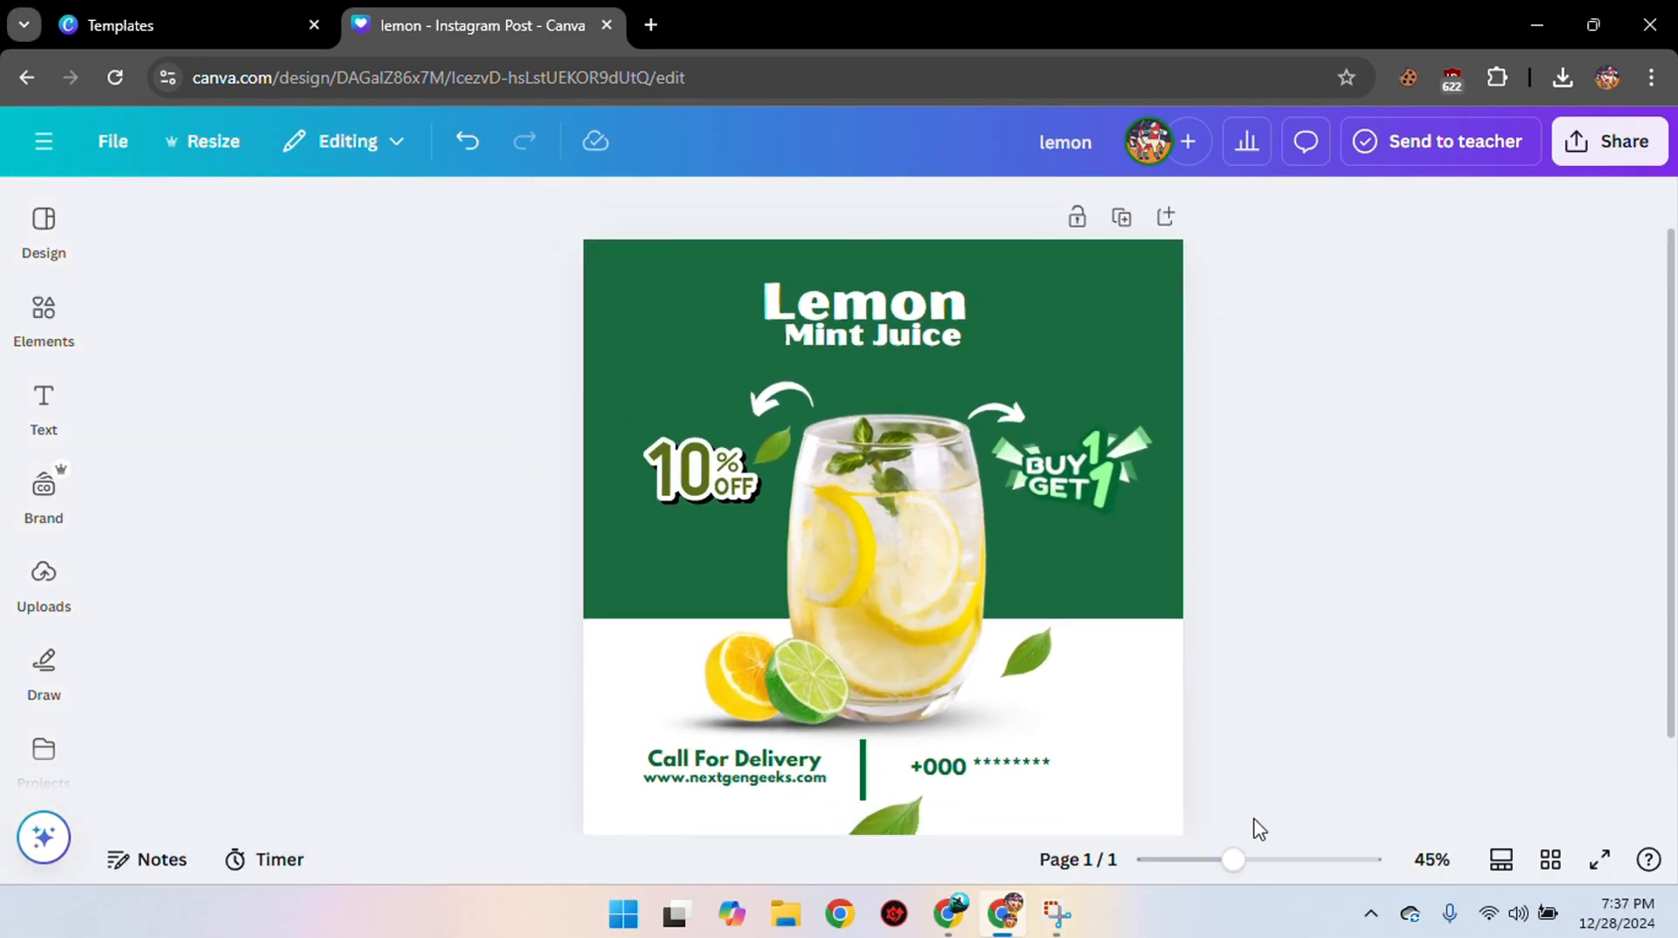
pyautogui.click(1599, 146)
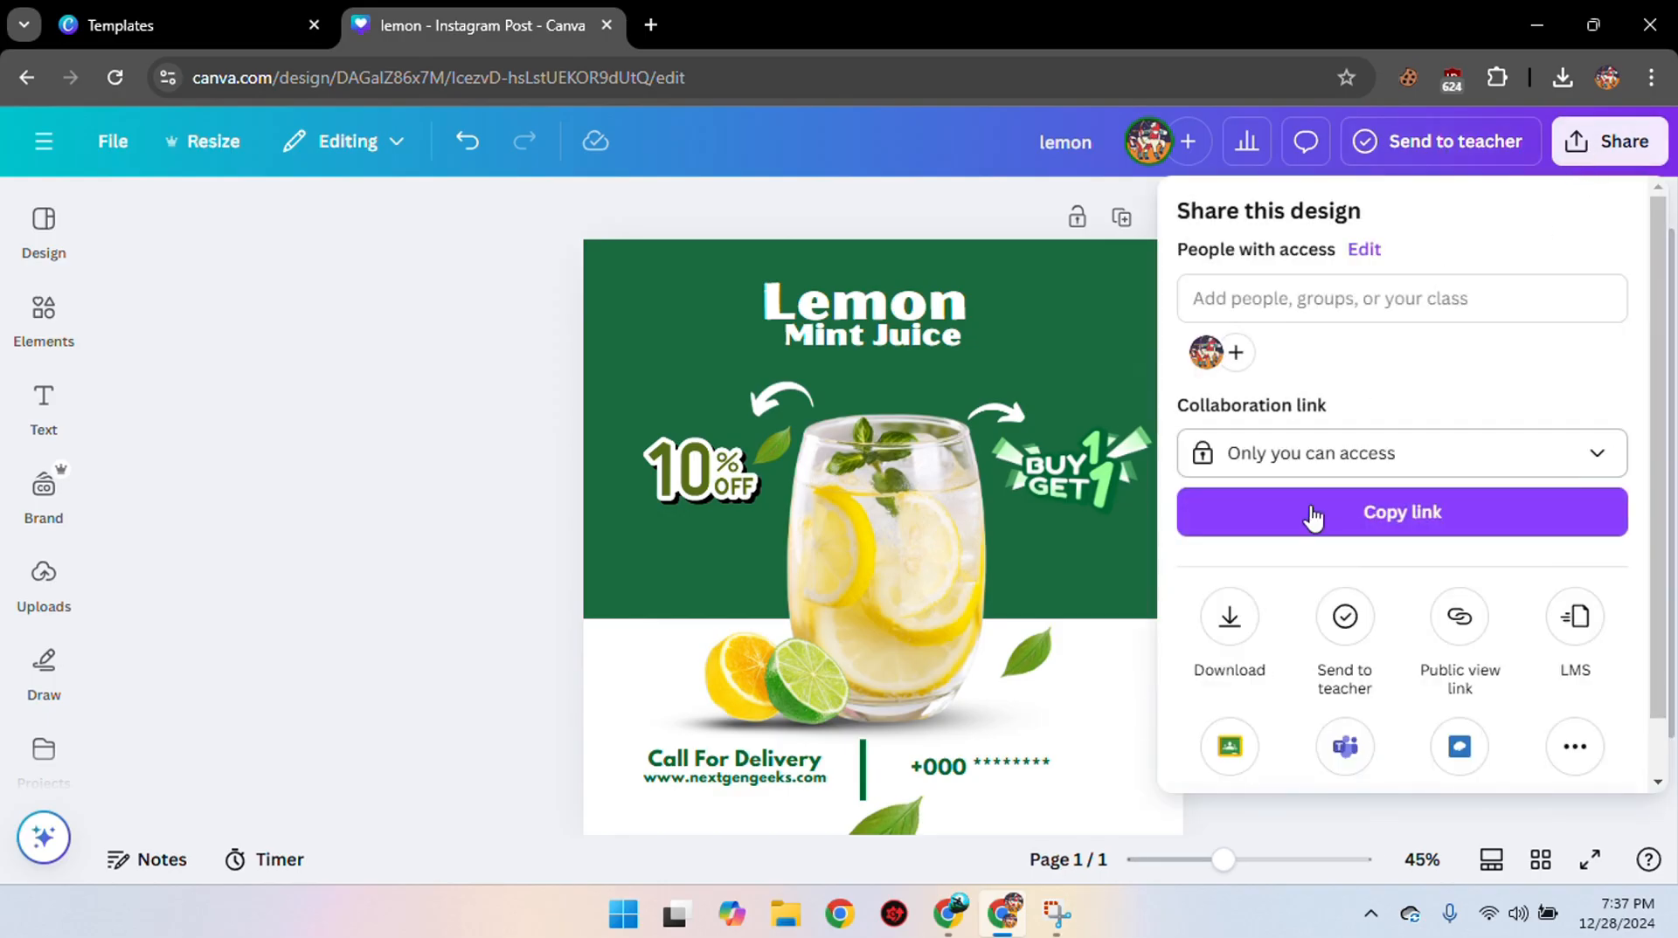
pyautogui.click(1229, 617)
pyautogui.moveTo(1255, 398); pyautogui.dragTo(1556, 399)
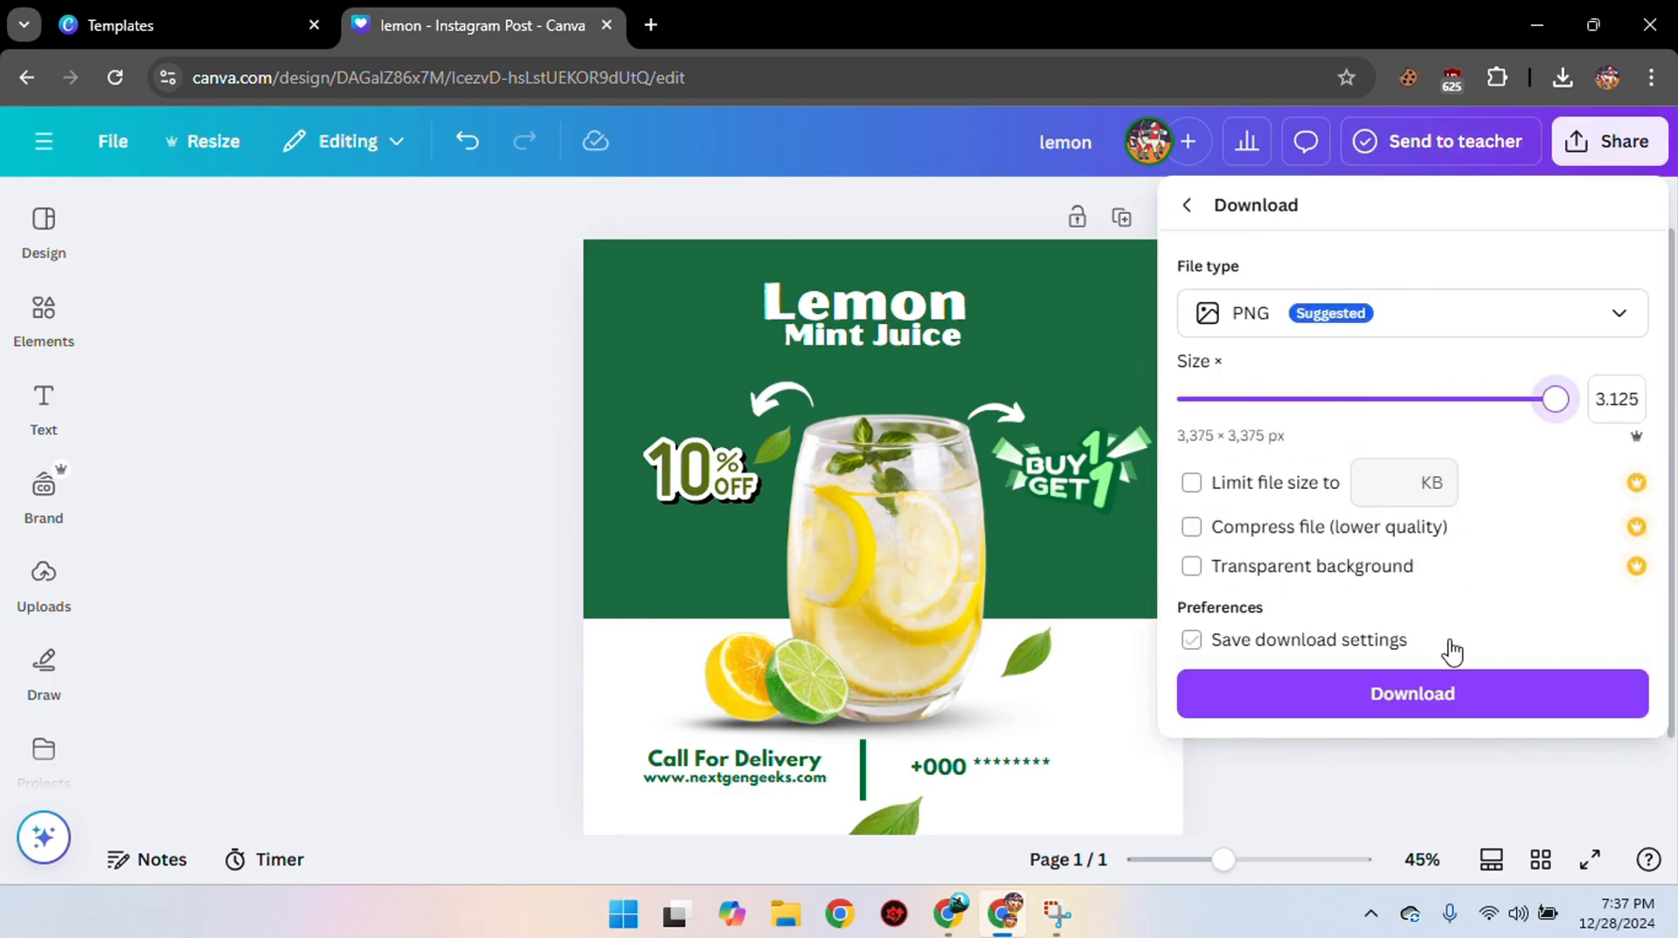
pyautogui.click(1442, 696)
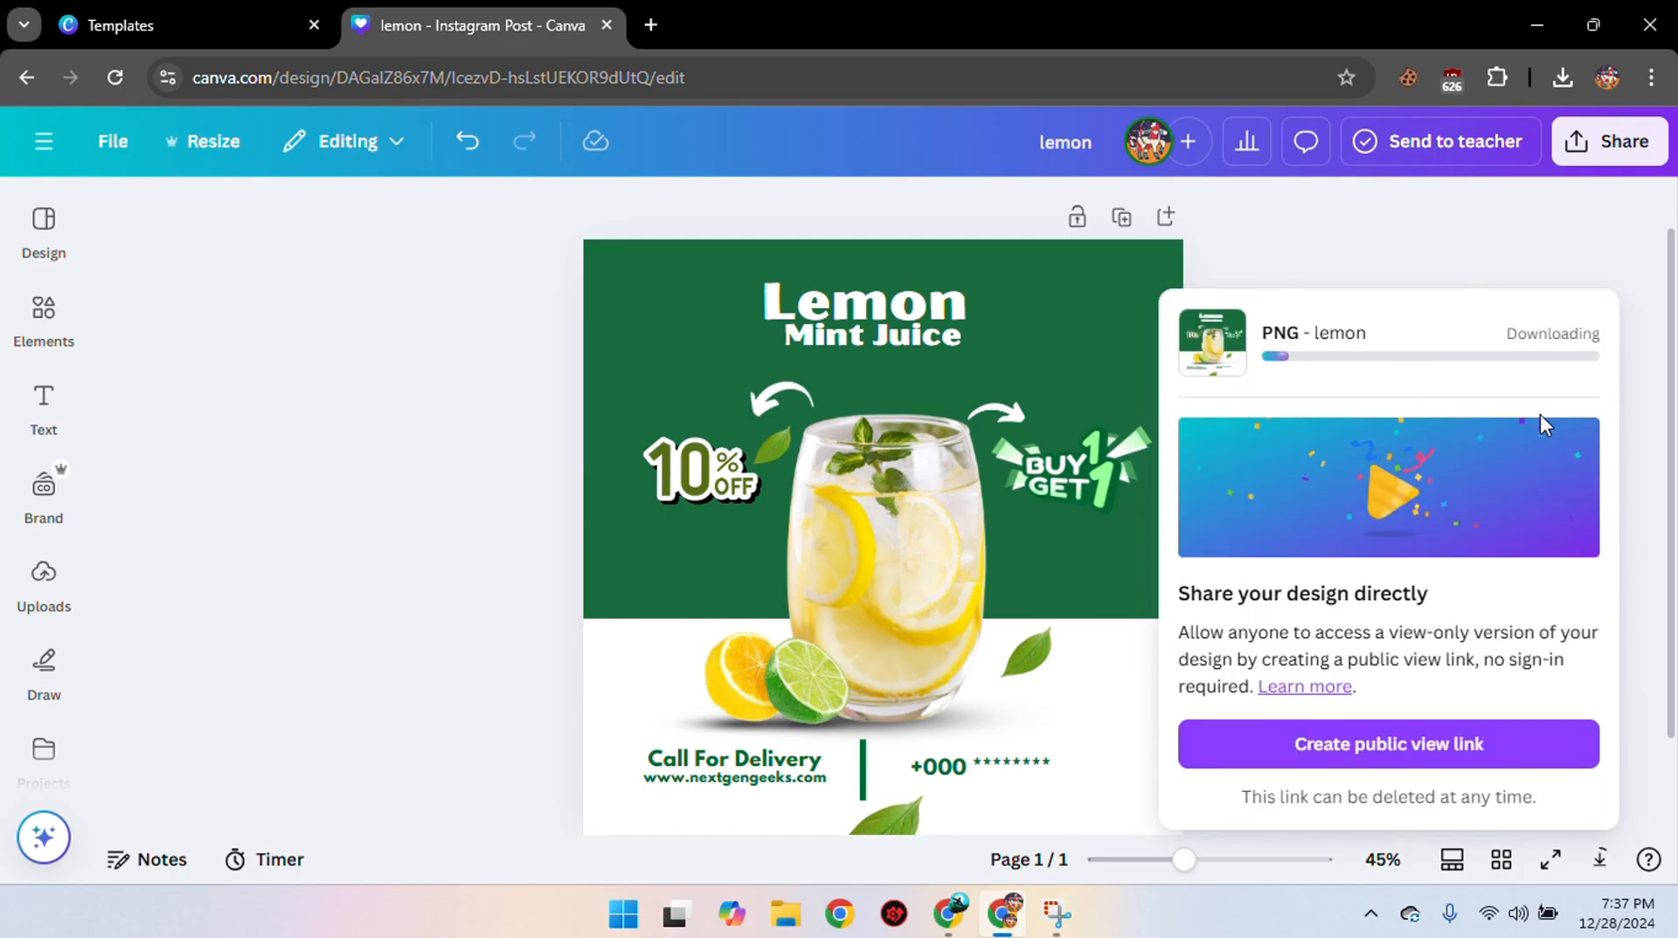